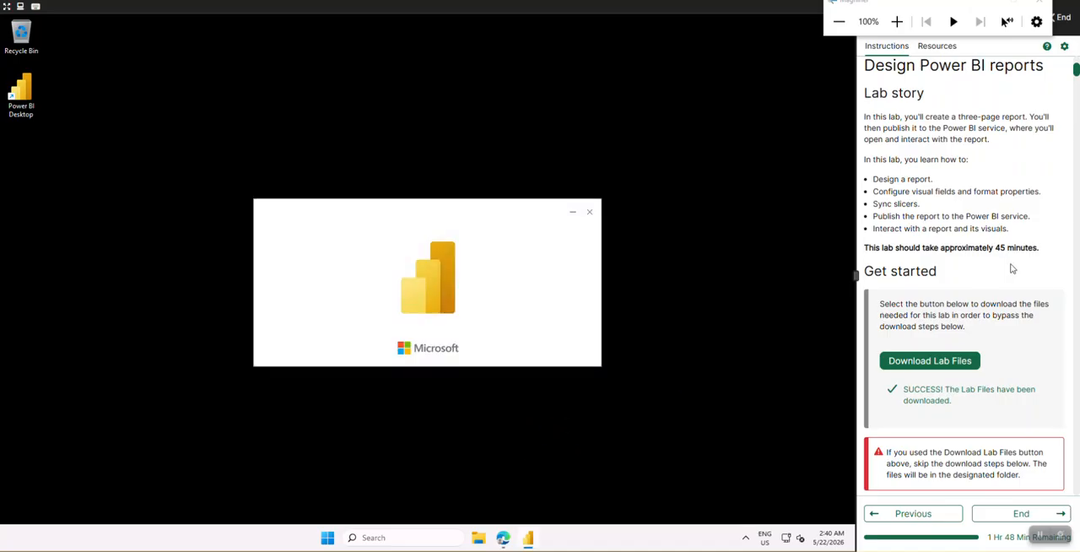
Examine the finished Overview page design in the lab instructions, viewing its reference picture at full size
scroll(1012, 269, "down", 3)
scroll(1012, 268, "down", 12)
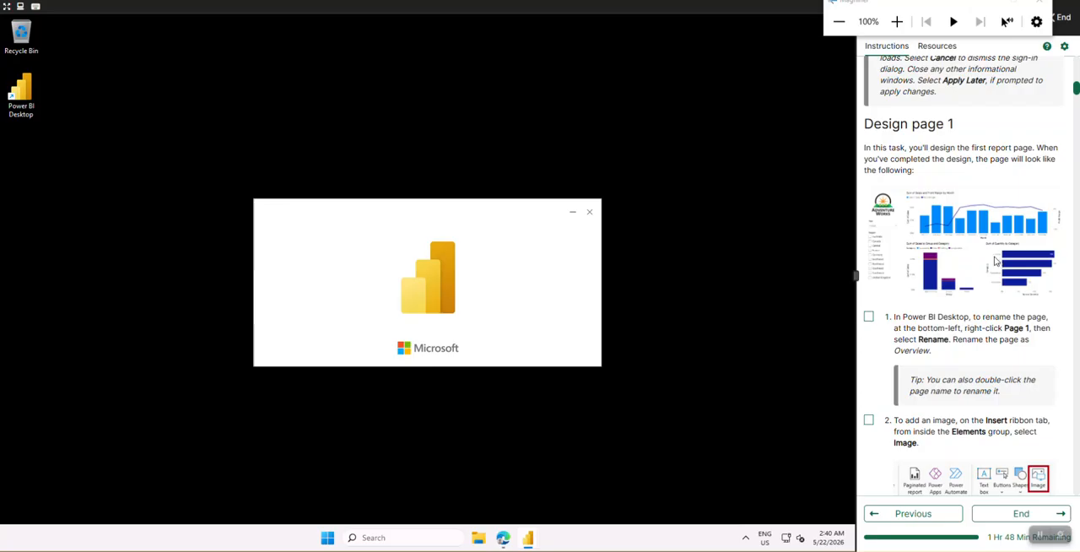
left_click(998, 261)
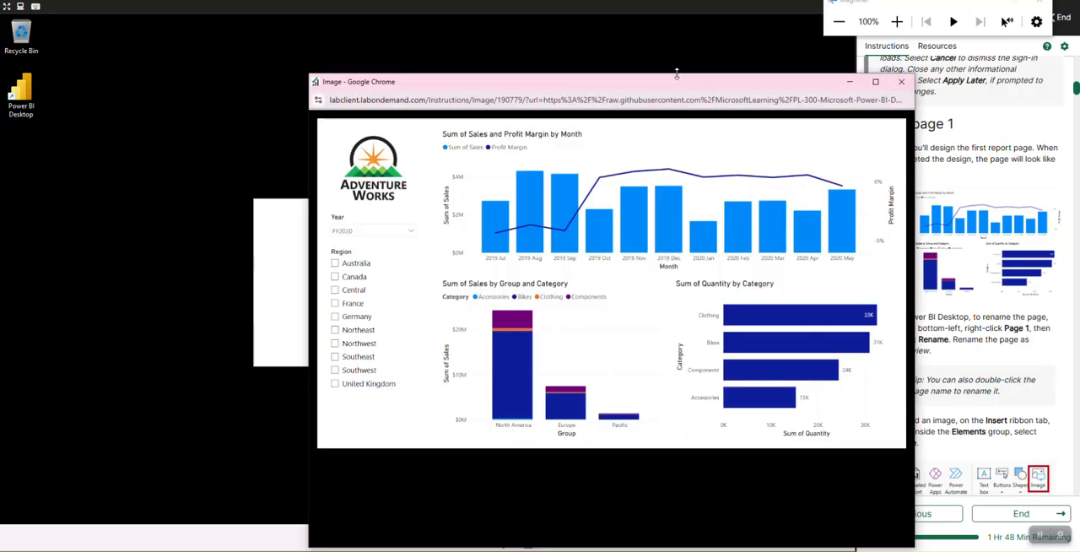
double_click(677, 81)
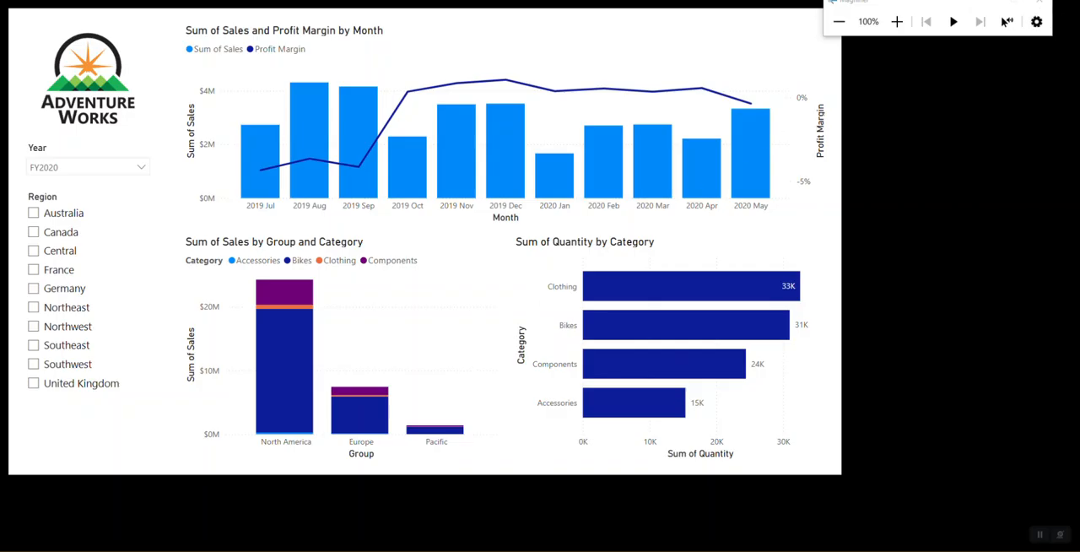
left_click(1063, 1)
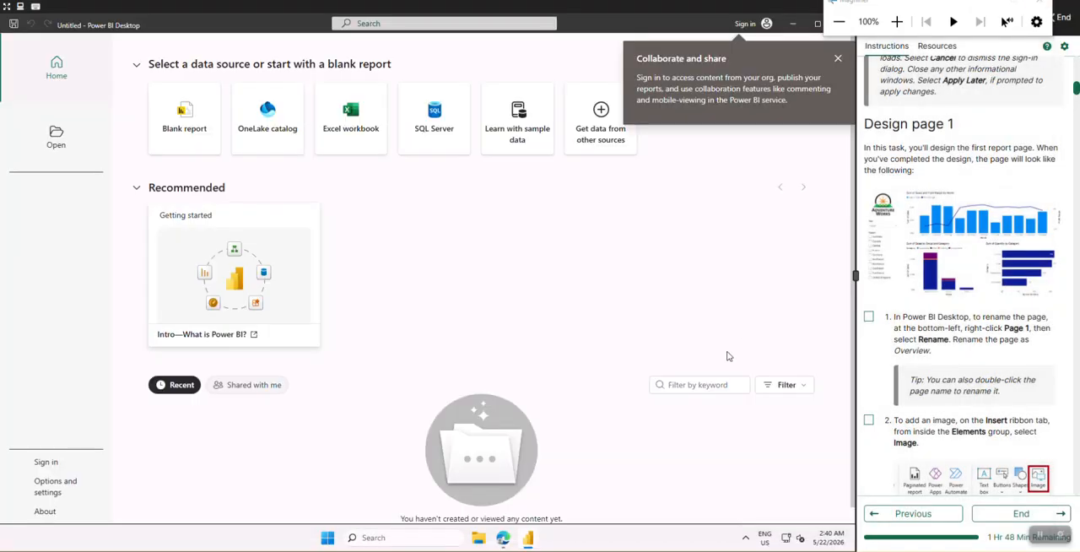
Open 08-Starter-Sales Analysis.pbix from the 08-design-report folder in Downloads and dismiss the Direct Lake notice
left_click(795, 26)
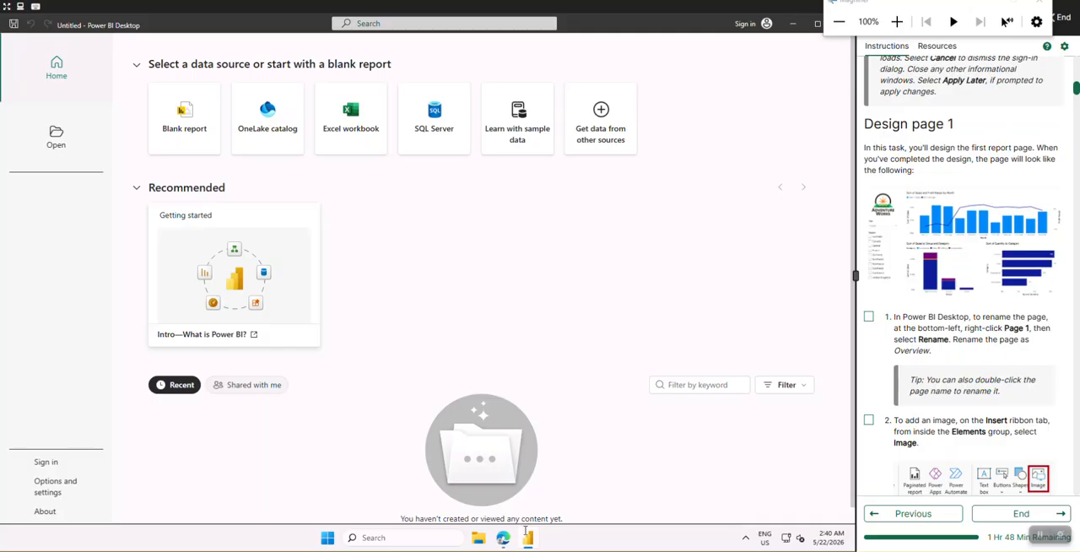
left_click(59, 143)
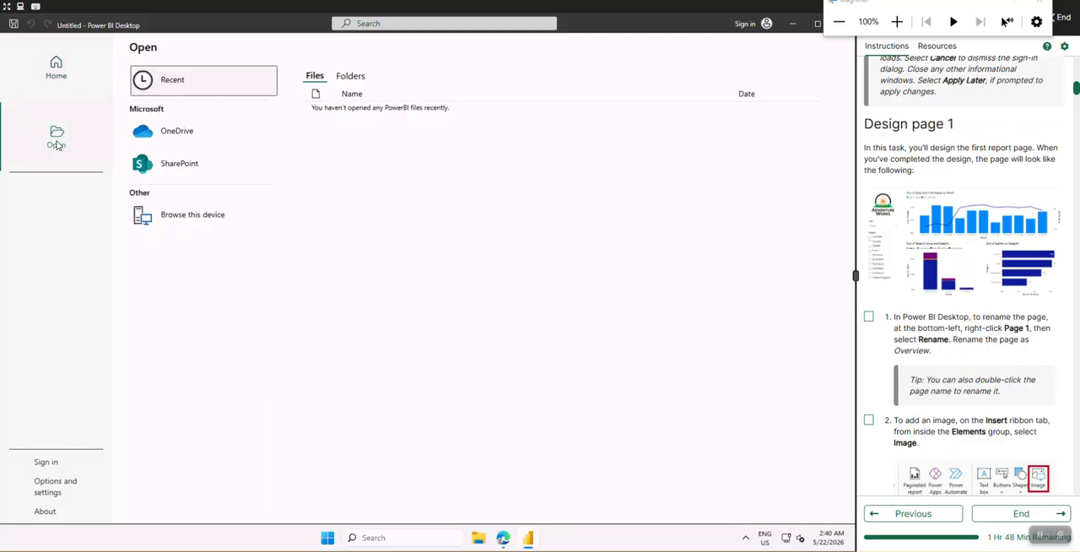
left_click(163, 222)
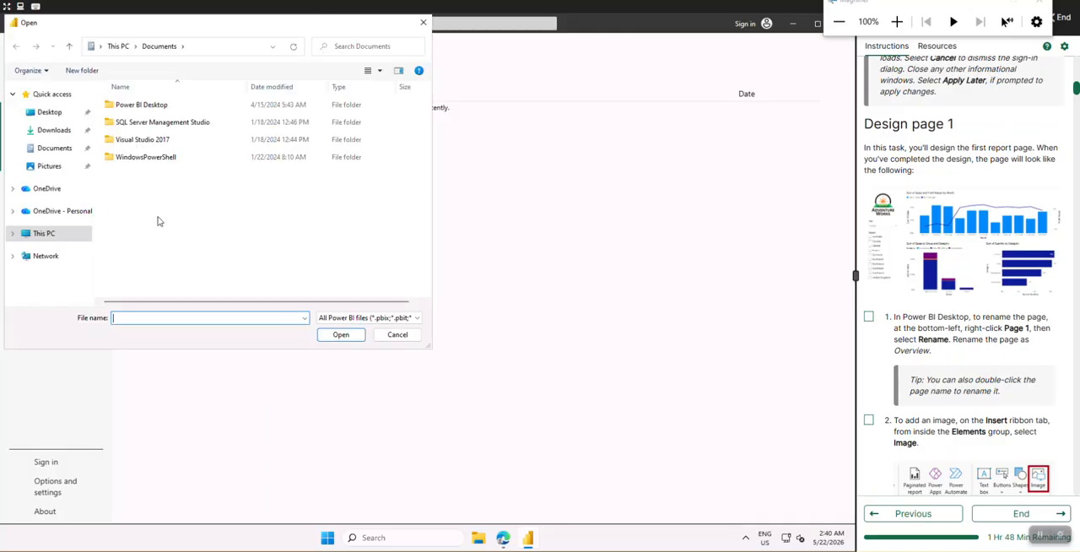
left_click(54, 132)
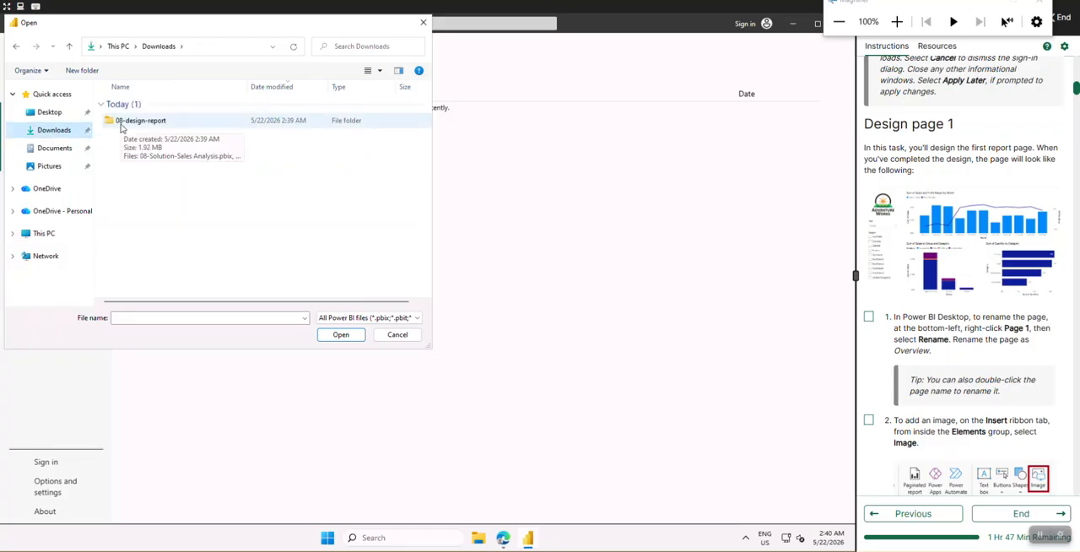
double_click(122, 121)
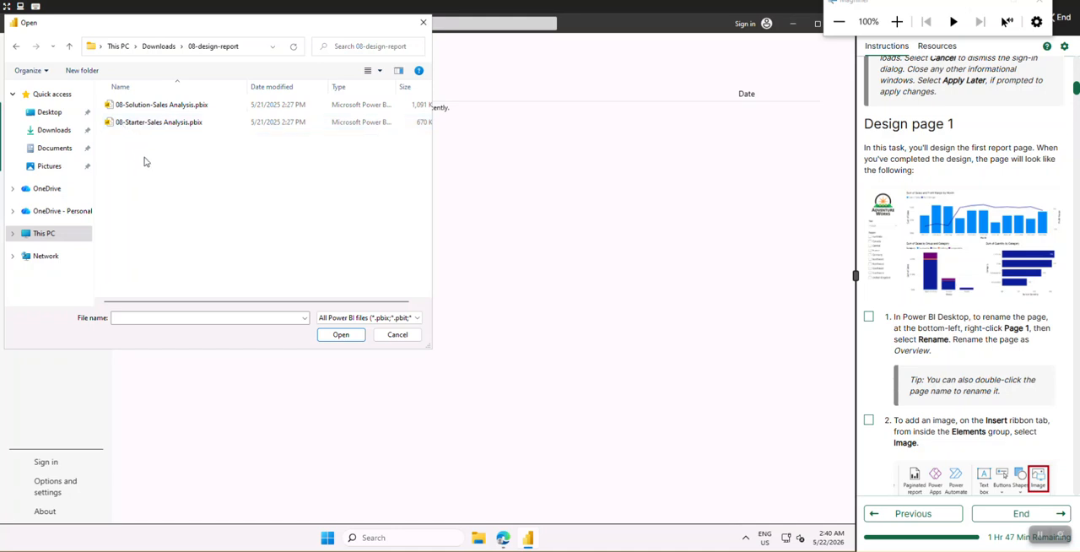
left_click(139, 125)
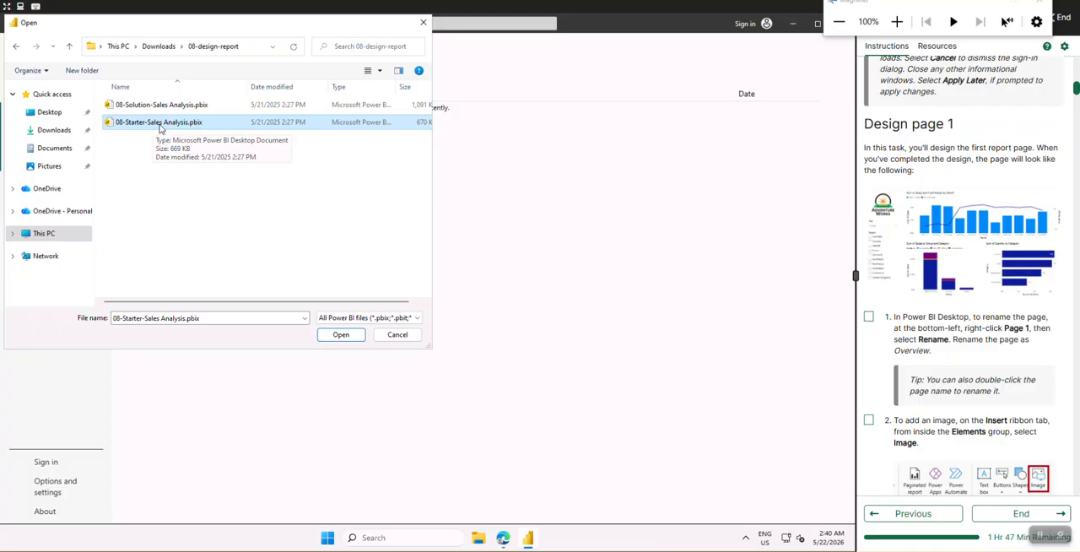
left_click(337, 337)
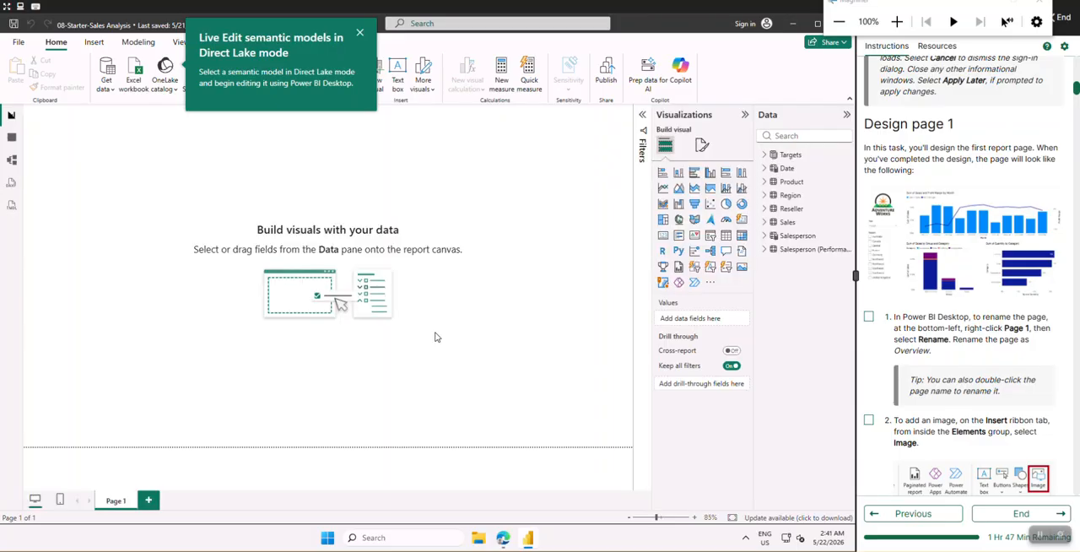
left_click(361, 34)
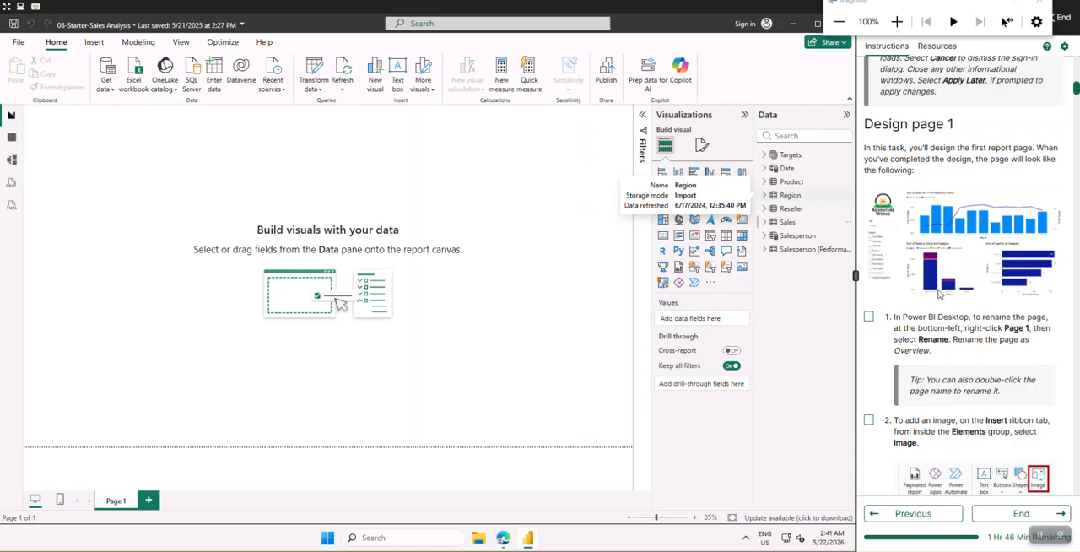
Check off lab instruction 1 and rename the report page Page 1 as Overview
scroll(981, 270, "down", 4)
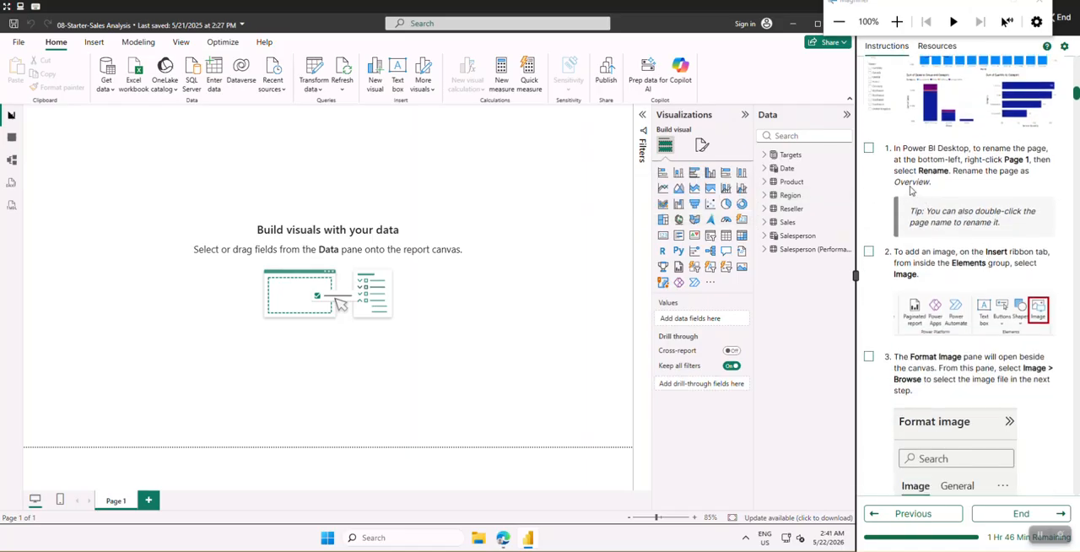
left_click(872, 150)
left_click(896, 22)
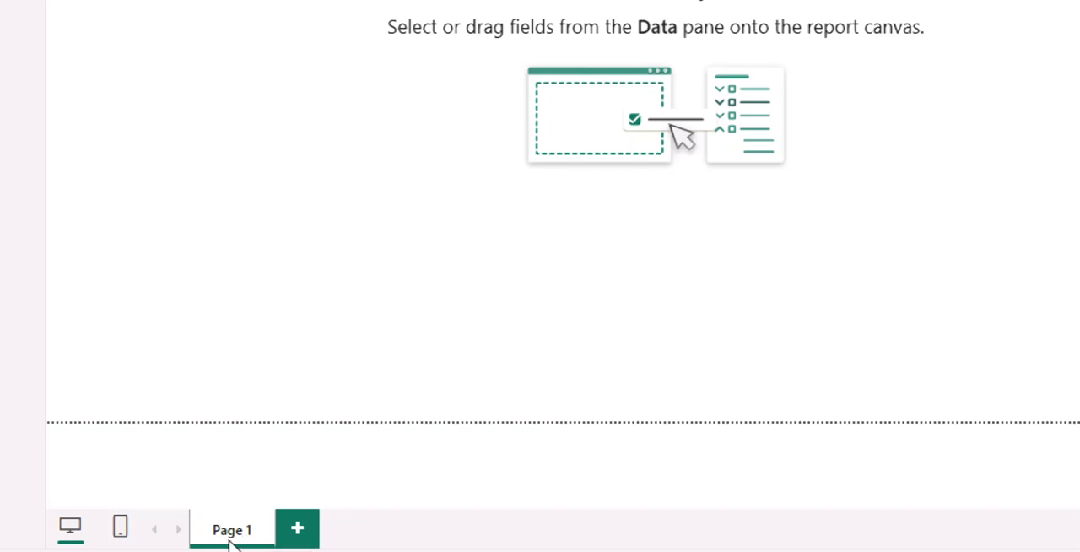
double_click(230, 543)
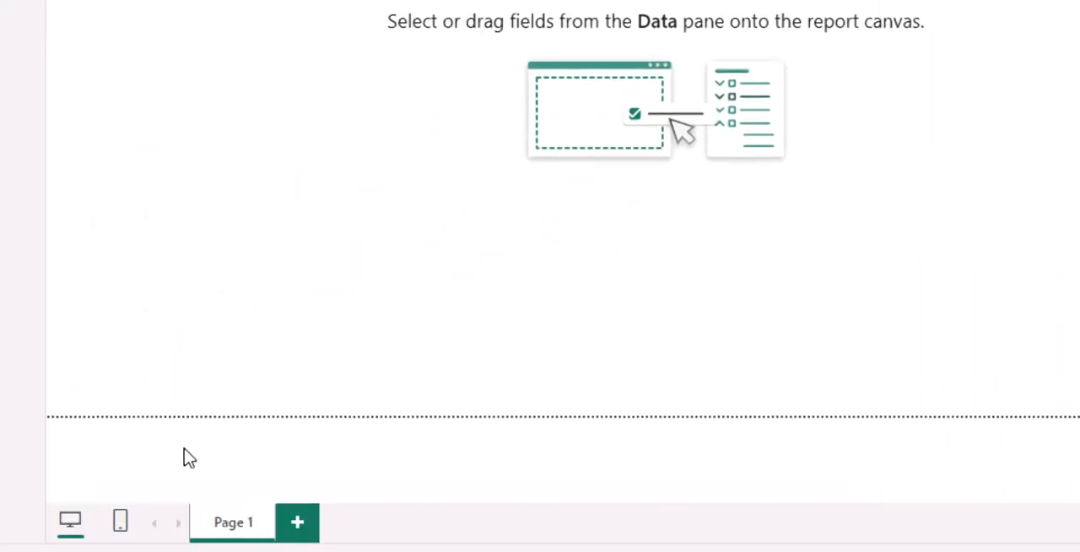
double_click(245, 522)
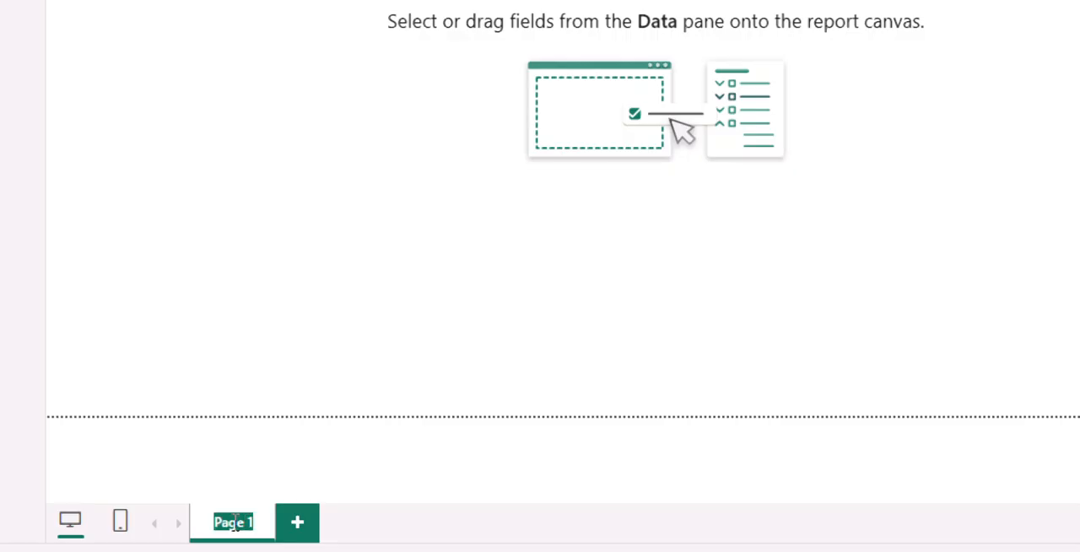
key("BackSpace")
type("Over")
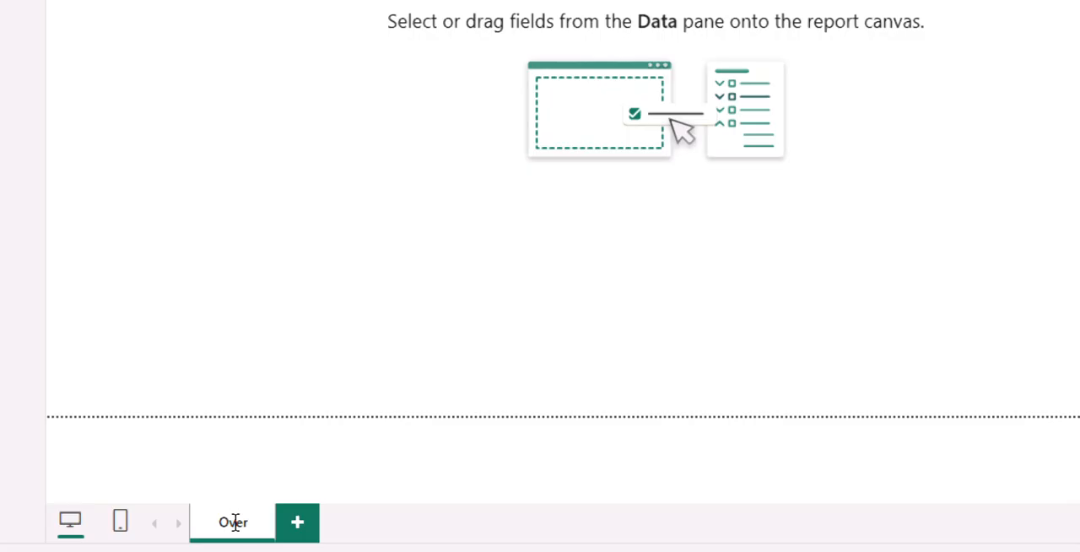
type("view")
key("BackSpace")
key("BackSpace")
key("BackSpace")
key("BackSpace")
key("BackSpace")
key("BackSpace")
key("BackSpace")
type("verview")
key("Return")
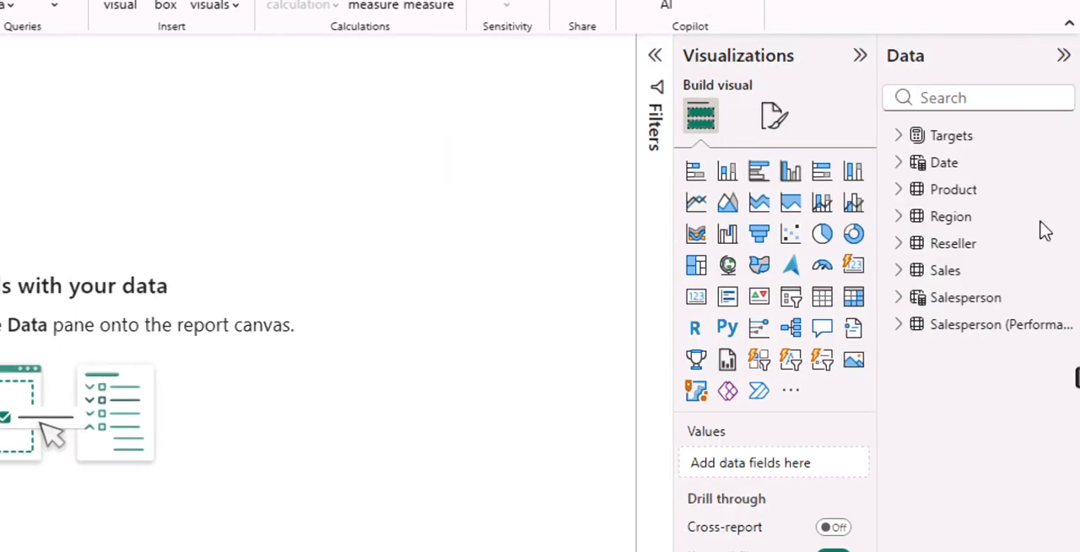
Check off lab instruction 2 and insert an image element on the Overview page
scroll(746, 249, "down", 3)
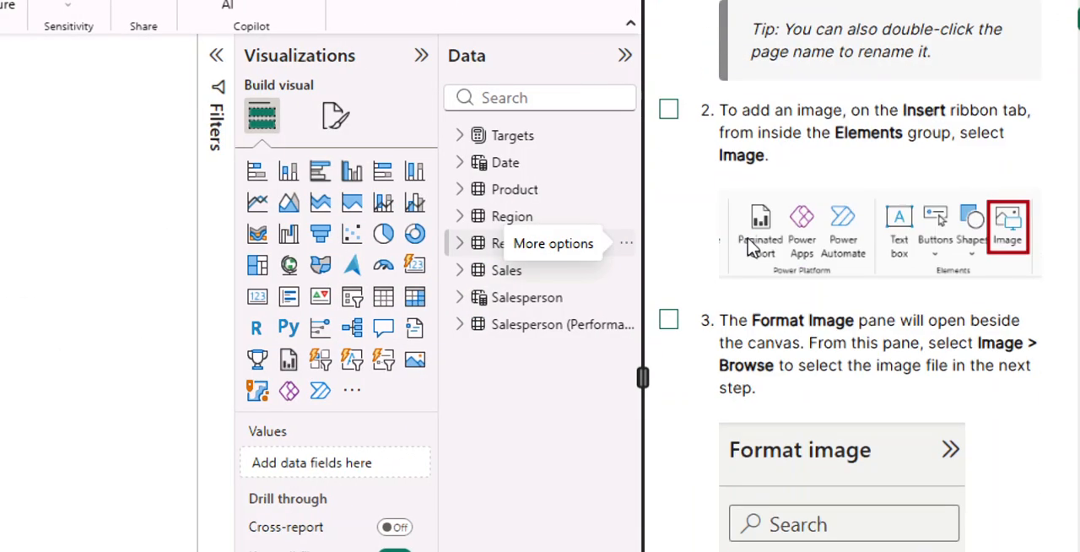
left_click(668, 104)
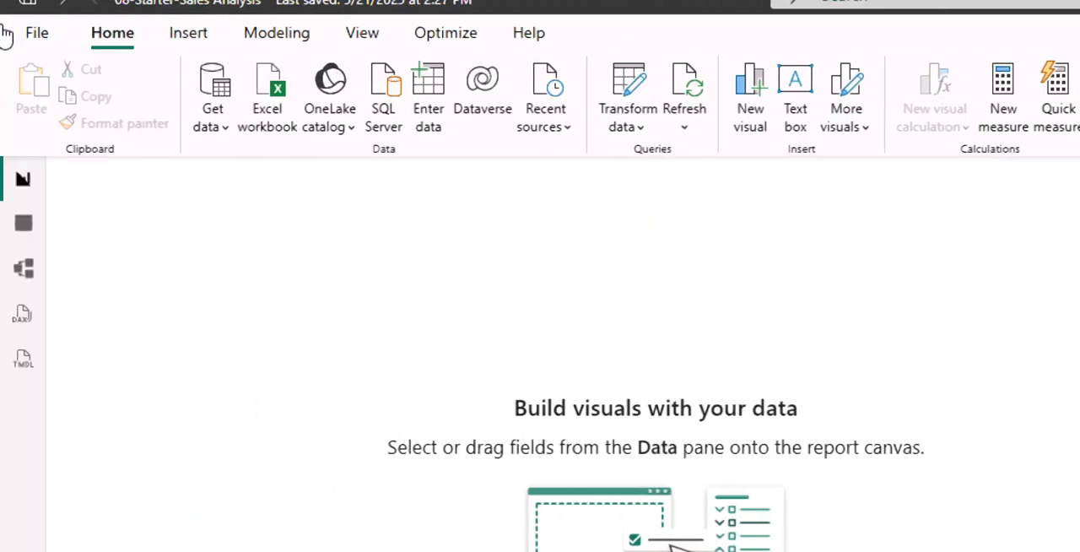
left_click(189, 35)
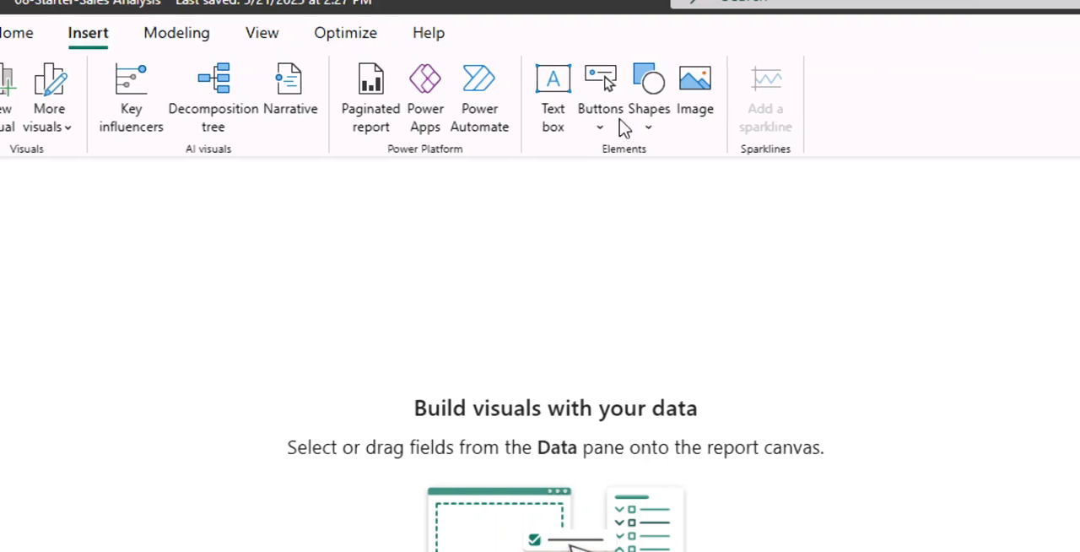
left_click(691, 98)
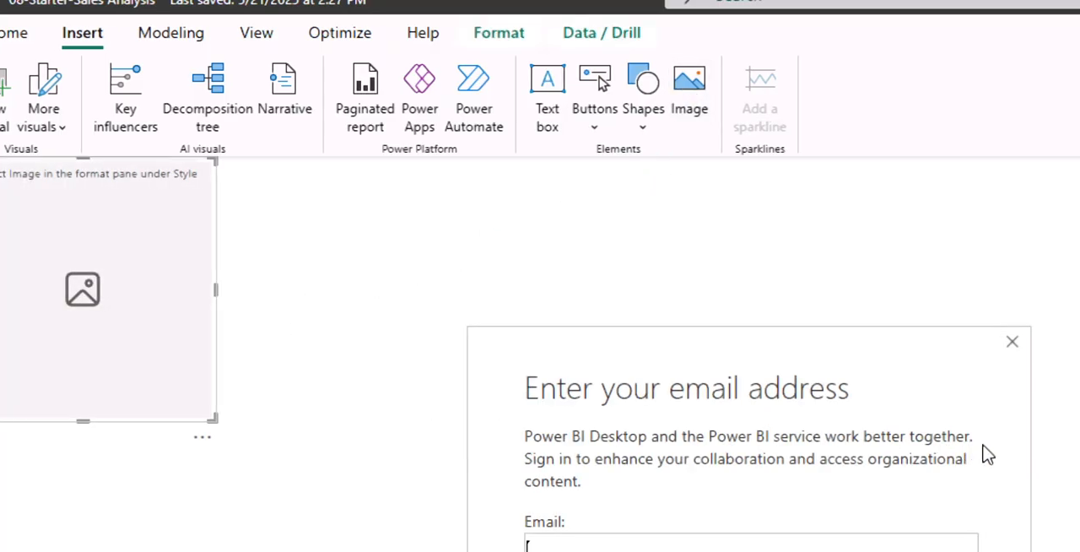
left_click(970, 343)
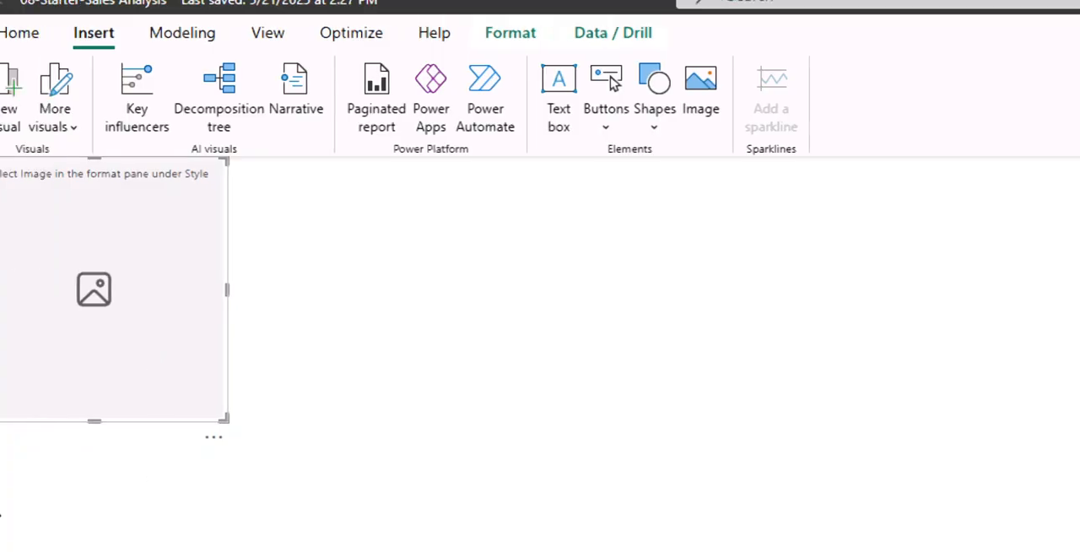
left_click_drag(289, 376, 321, 391)
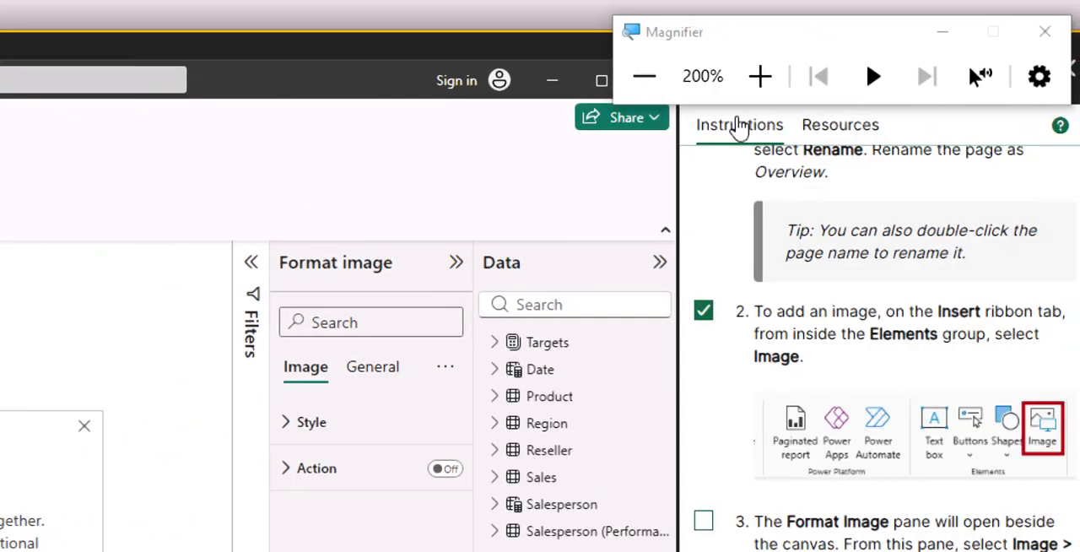
Sign in with the account password, limiting the sign-in to this app only
left_click(650, 79)
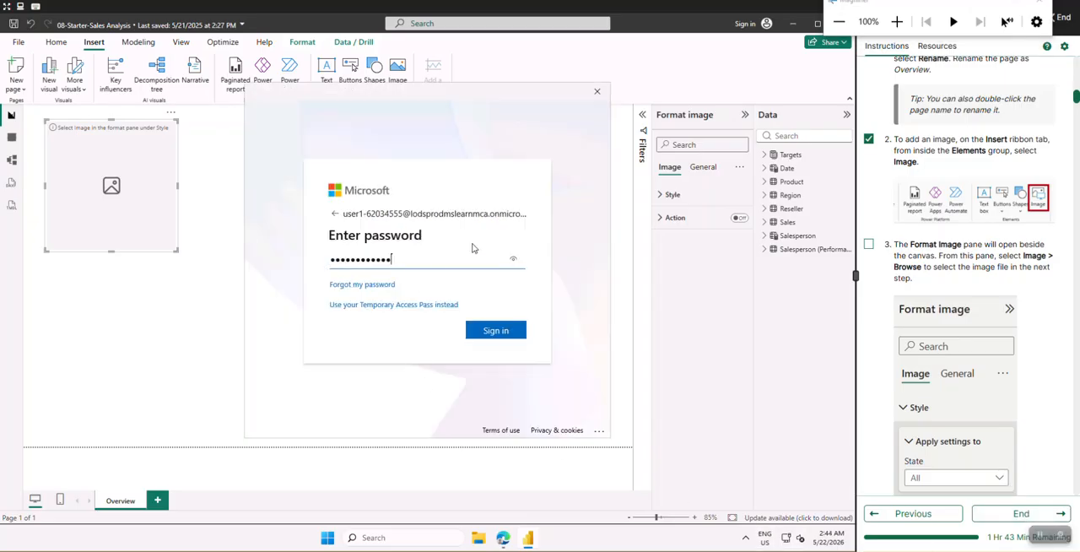
left_click(483, 333)
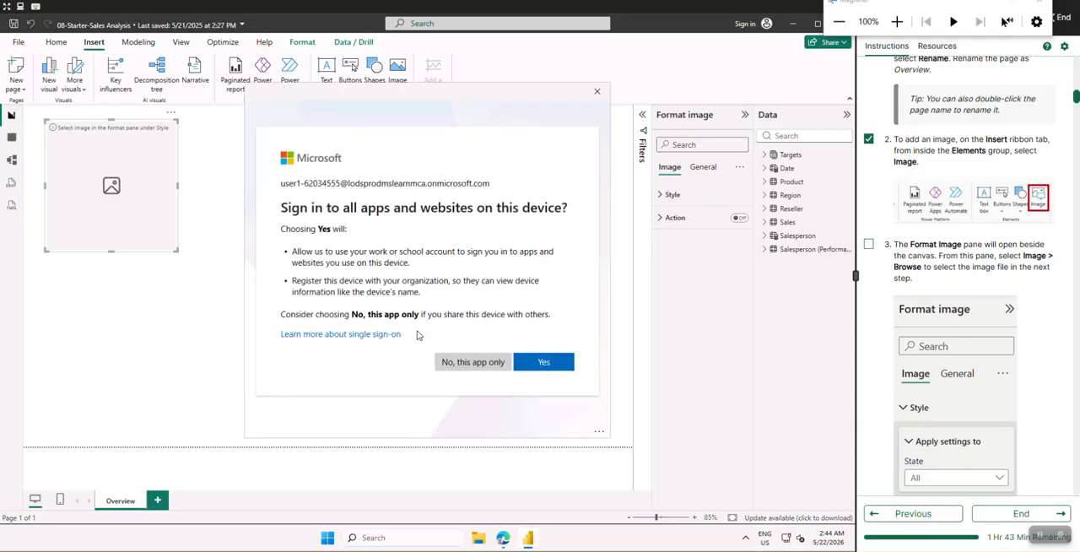
left_click(473, 364)
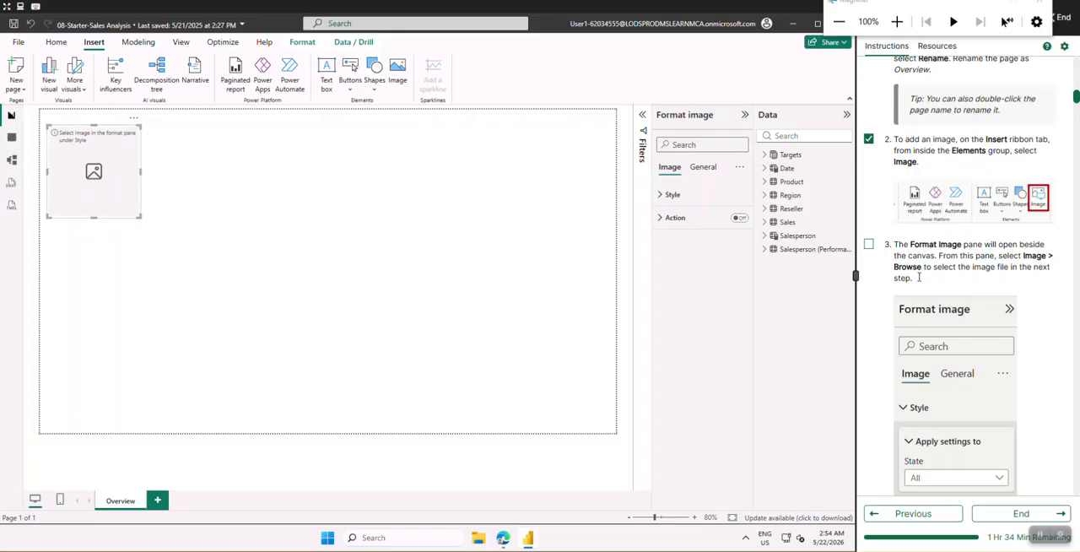
Check off lab instruction 3 and open the file browser for the image element's uploaded picture
scroll(970, 240, "down", 3)
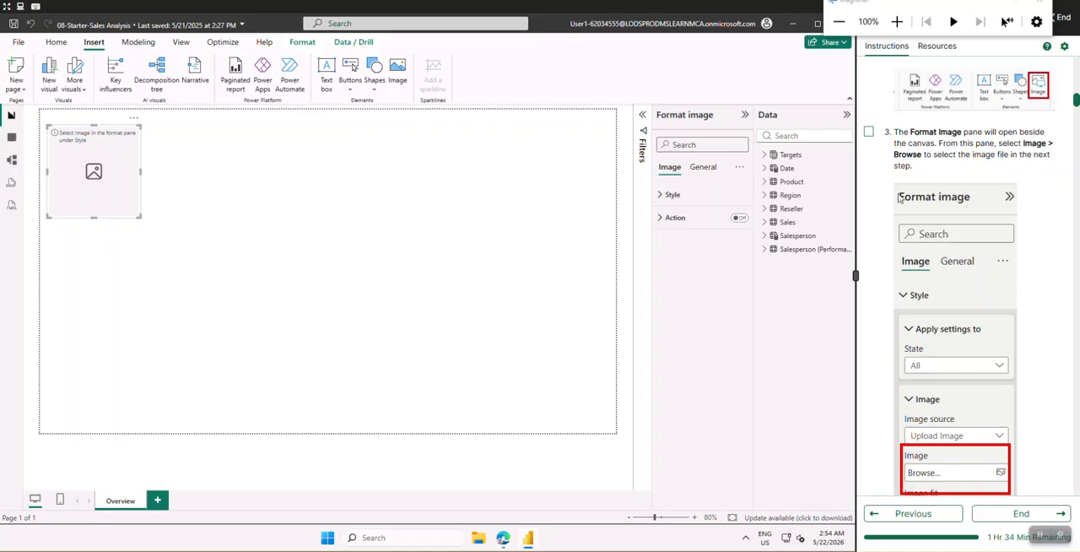
left_click(870, 133)
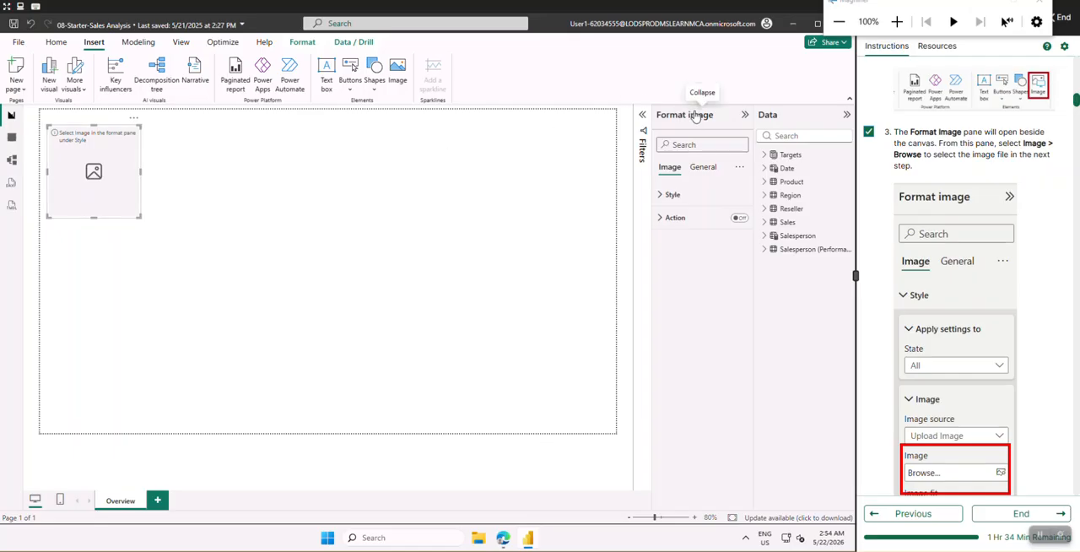
left_click(662, 220)
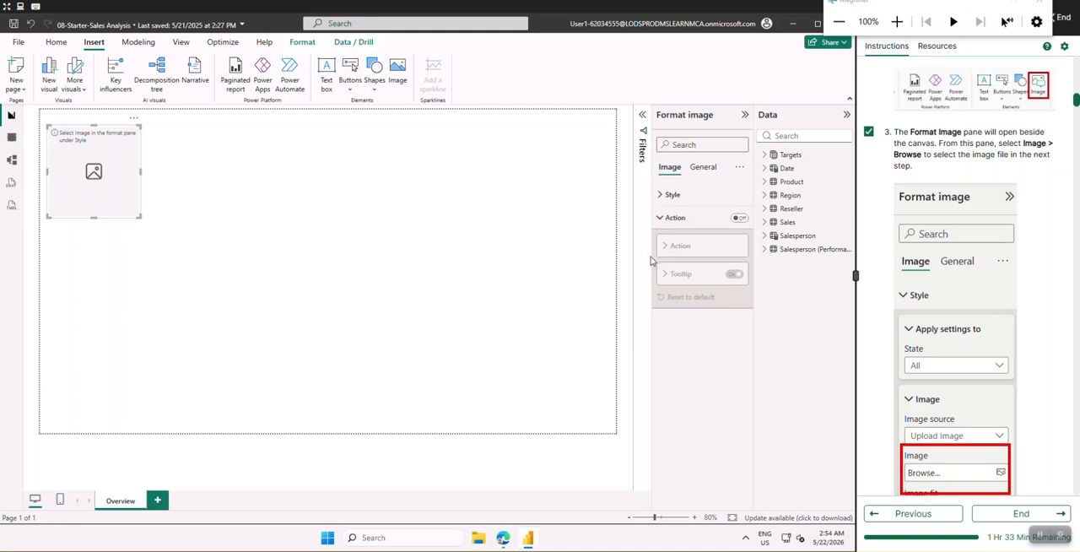
left_click(662, 197)
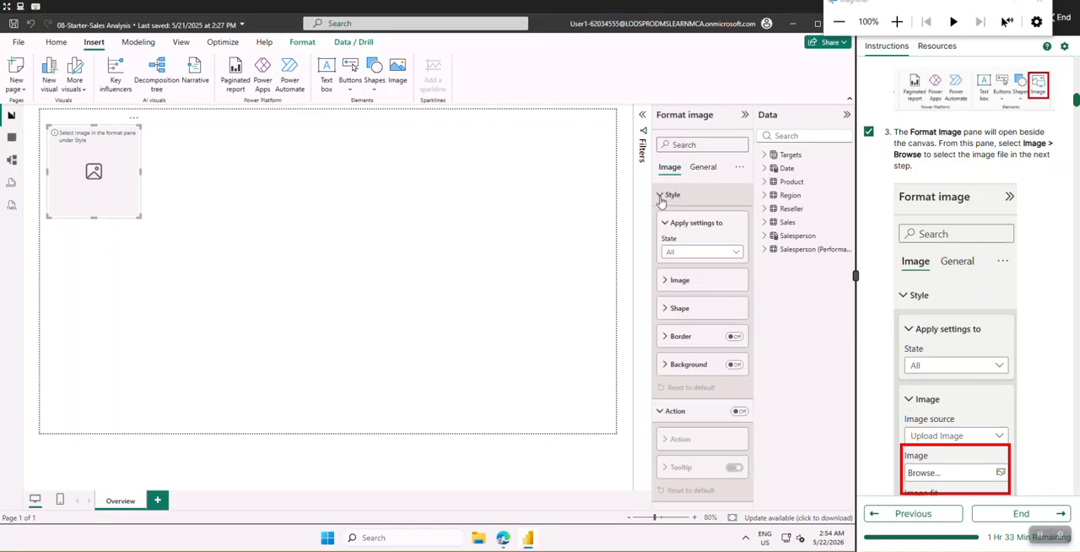
left_click(666, 283)
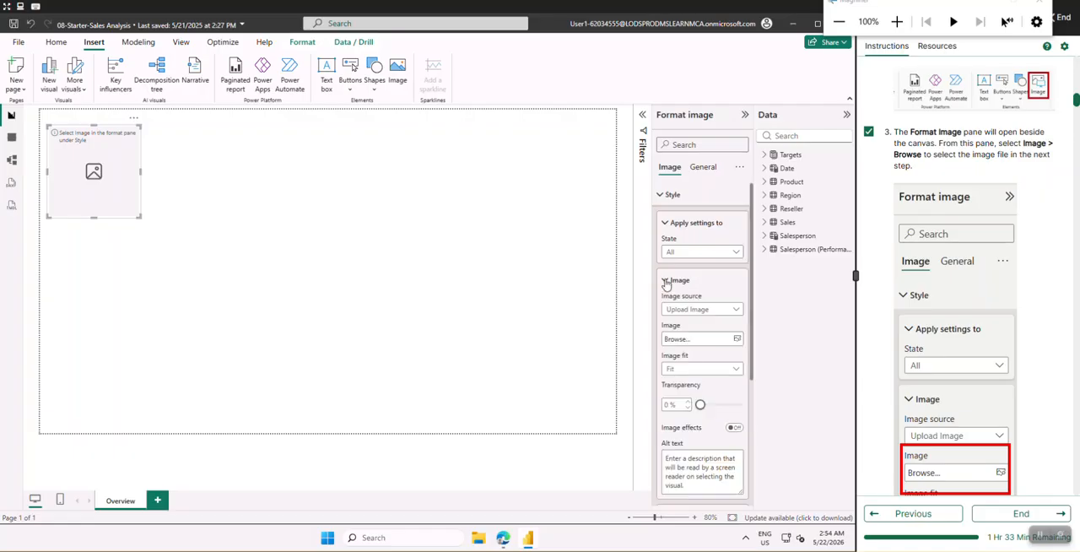
left_click(691, 341)
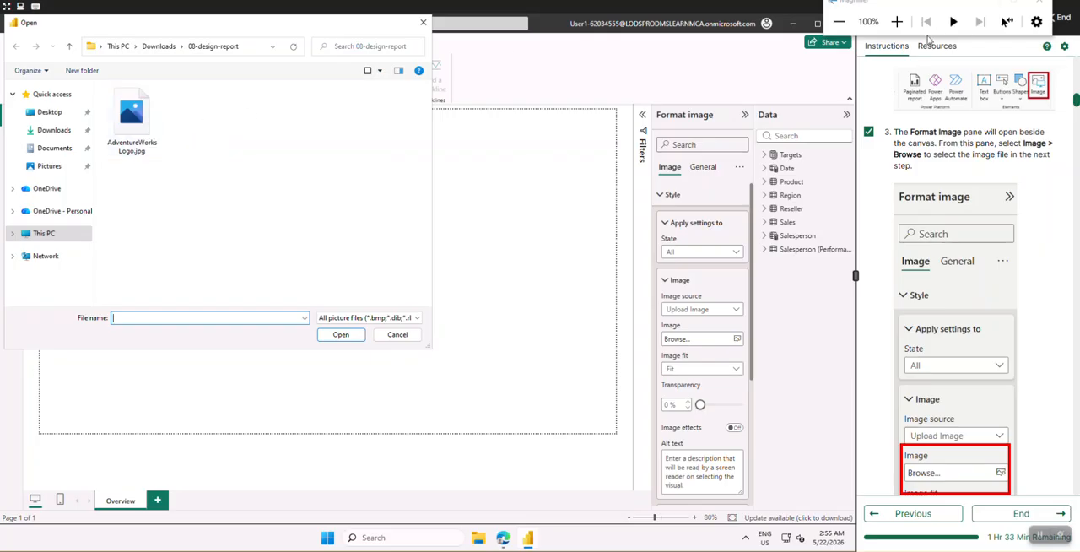
Load AdventureWorksLogo.jpg from the 08-design-report folder into the image element
left_click(897, 21)
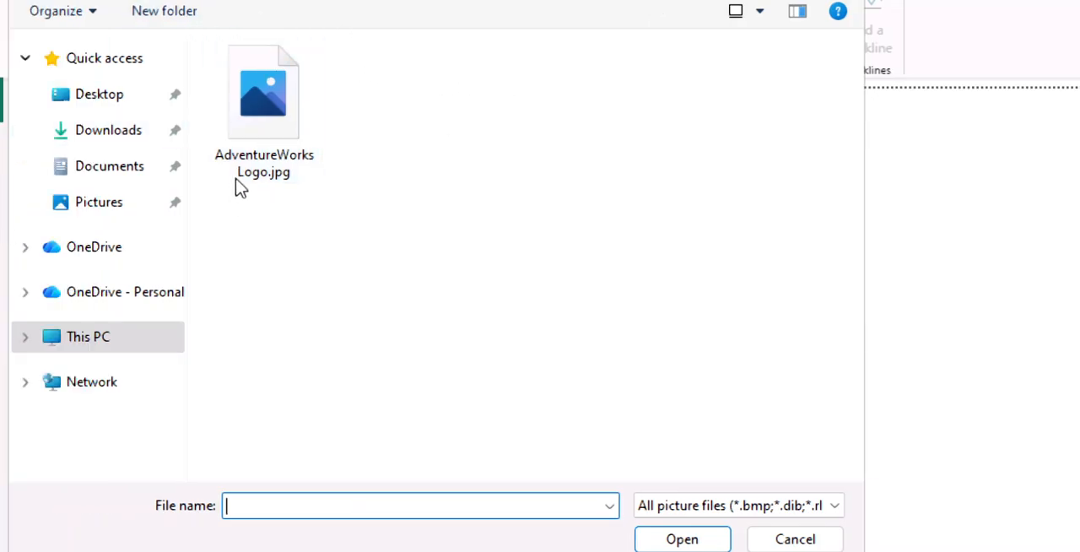
left_click(256, 127)
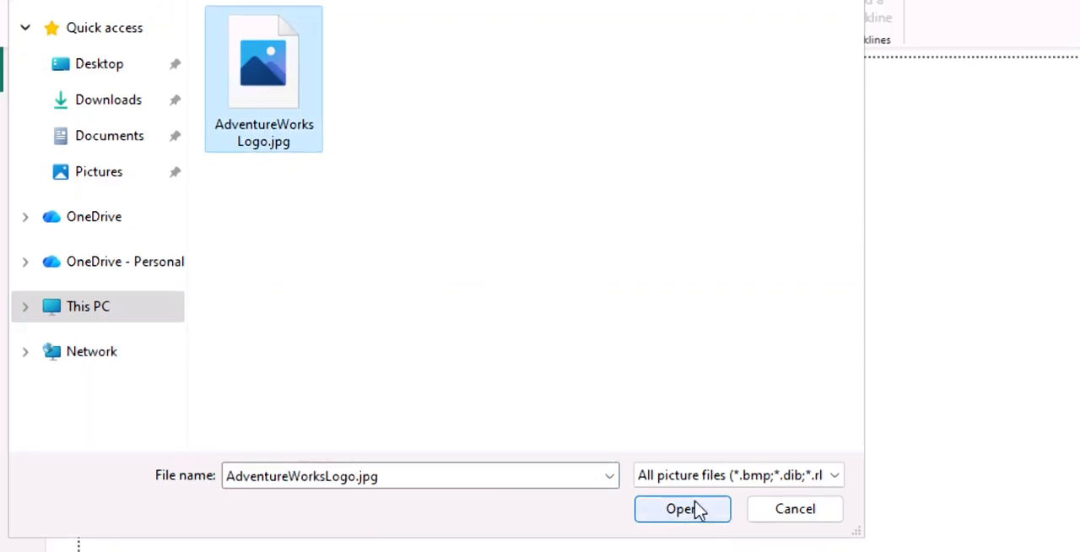
left_click(682, 508)
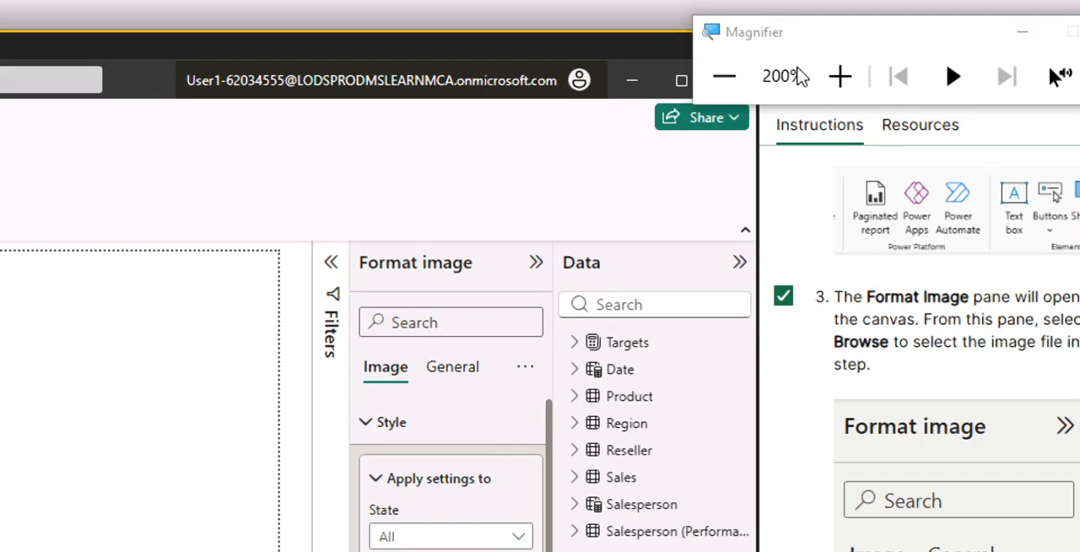
left_click(720, 75)
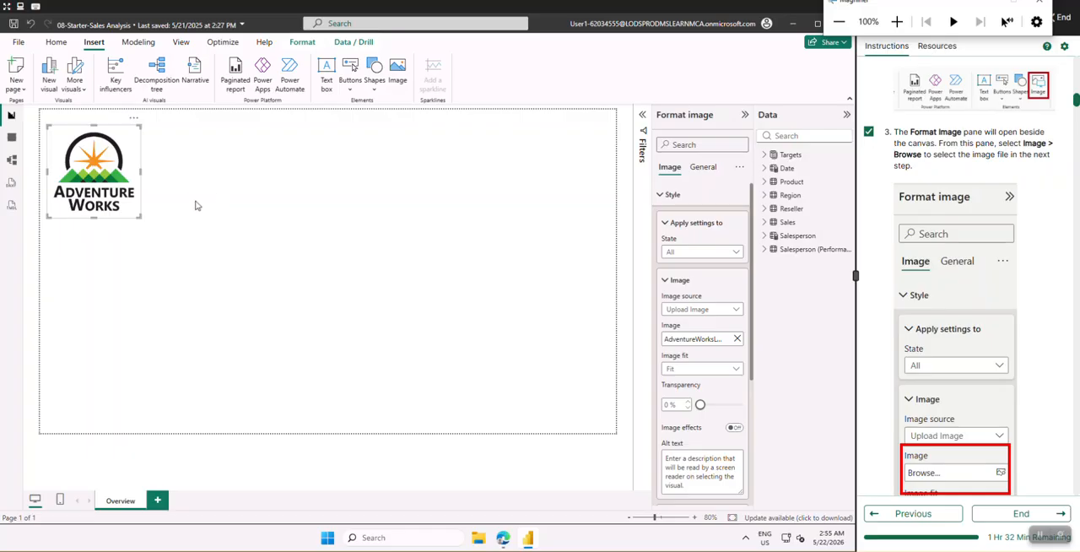
Check off lab instructions 4 and 5 for selecting the logo file
scroll(903, 319, "down", 3)
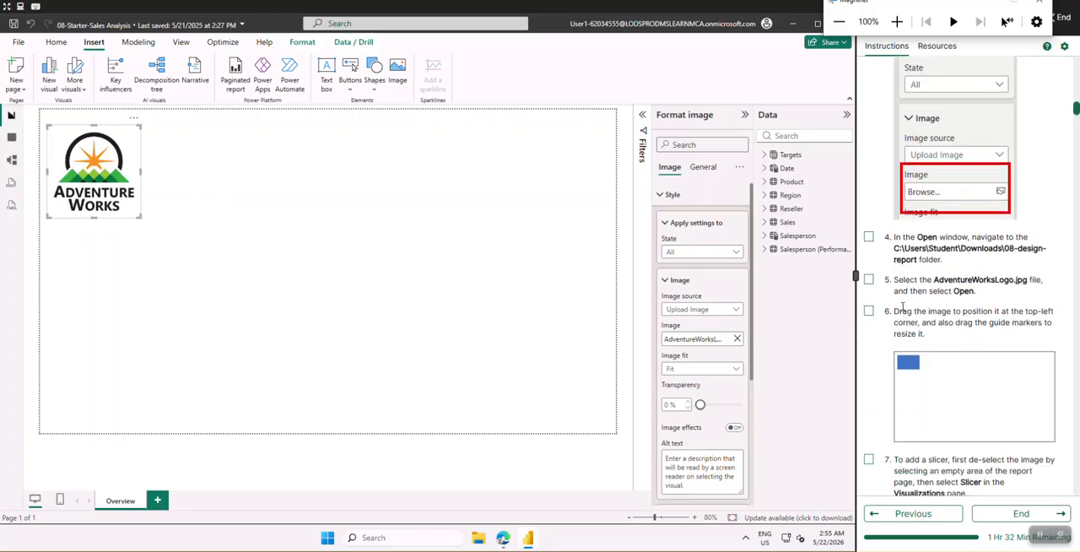
left_click(869, 237)
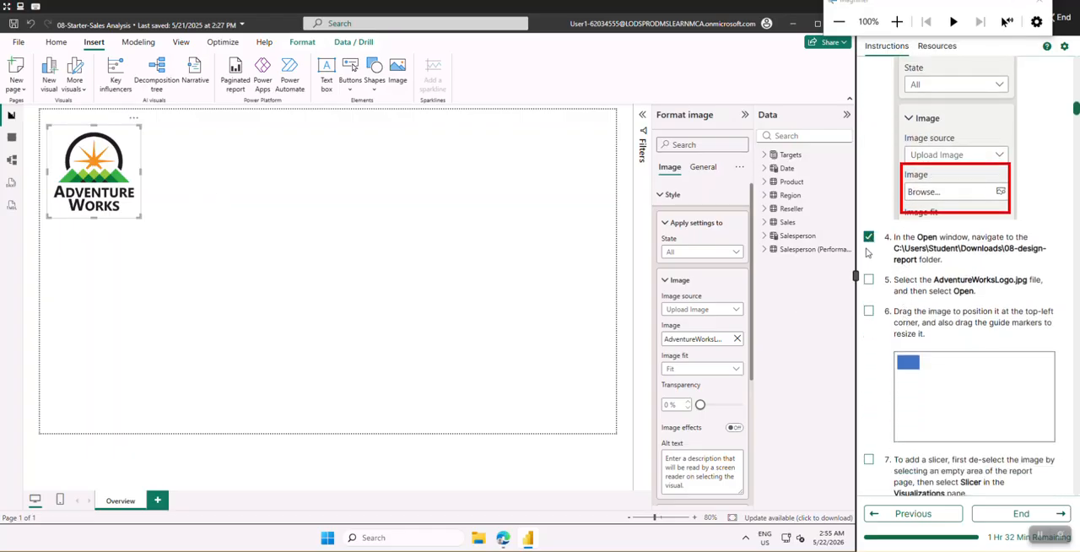
left_click(869, 279)
Check off lab instruction 6 and shrink the Adventure Works logo to about two thirds of its size, keeping its upper-left corner in place
scroll(882, 292, "down", 3)
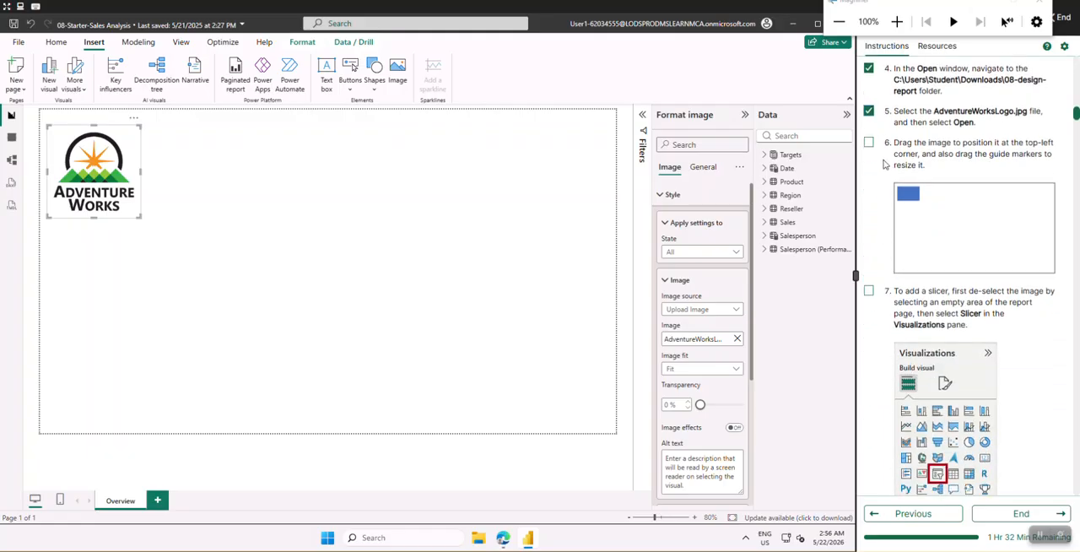
left_click(868, 145)
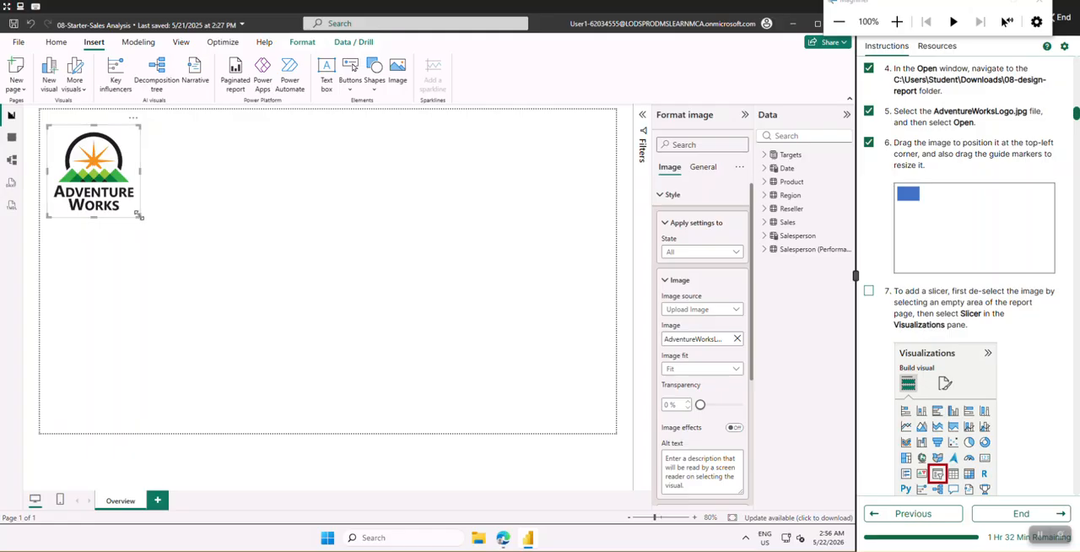
left_click_drag(139, 216, 108, 176)
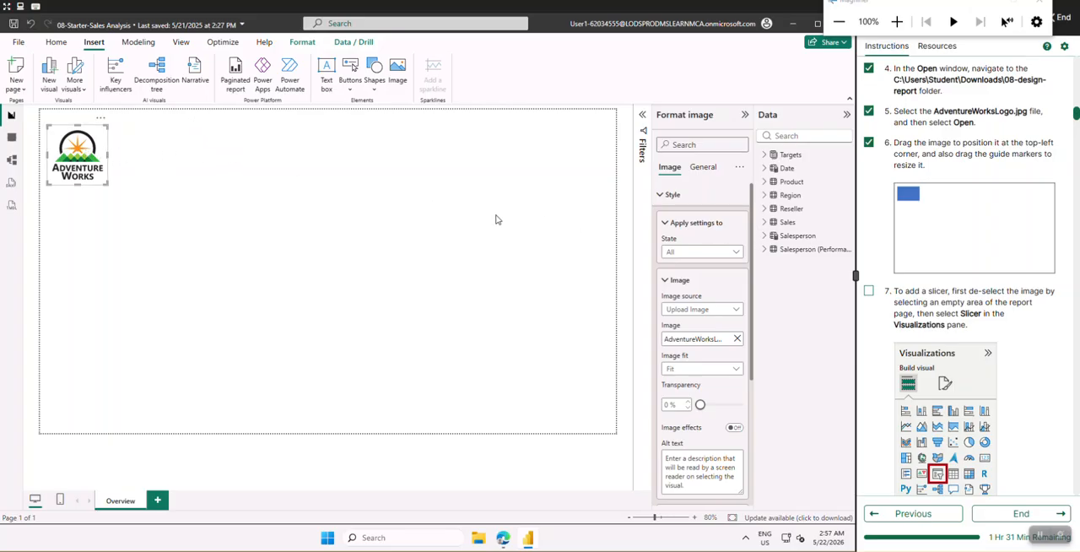
Deselect the logo, check off lab instruction 7 and add a slicer visual to the Overview page
left_click(158, 159)
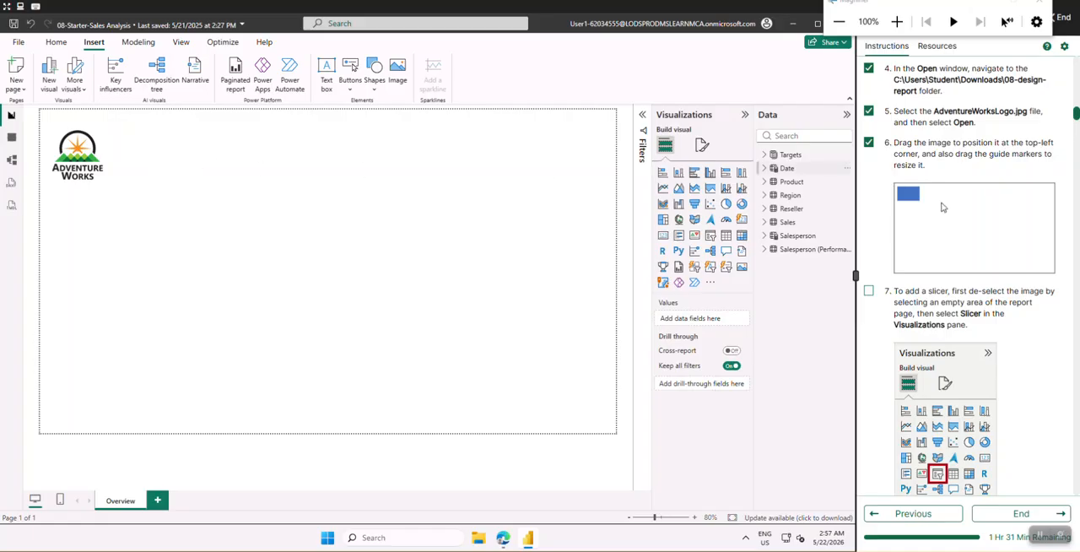
scroll(941, 207, "down", 3)
scroll(937, 224, "up", 1)
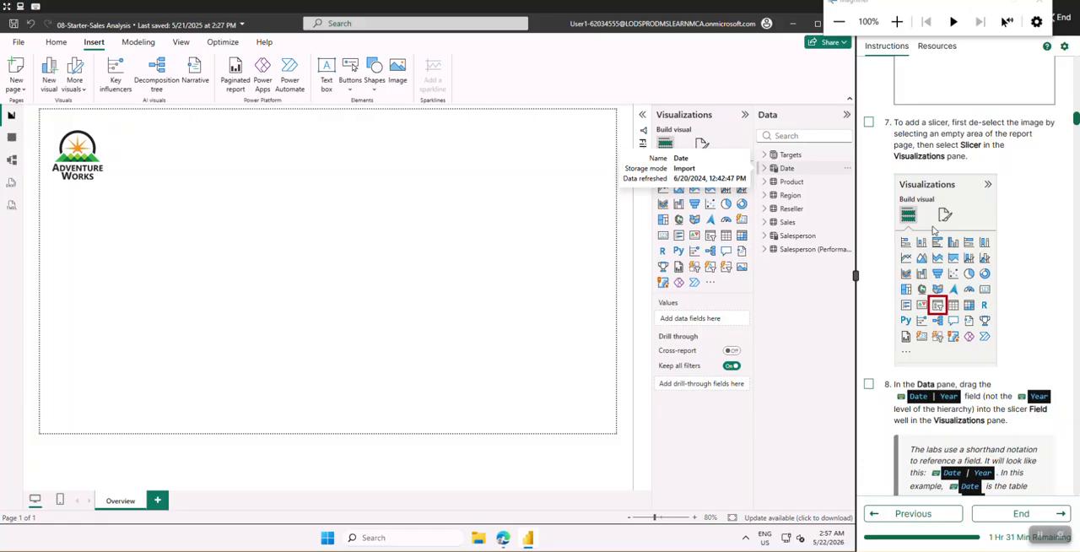
left_click(868, 122)
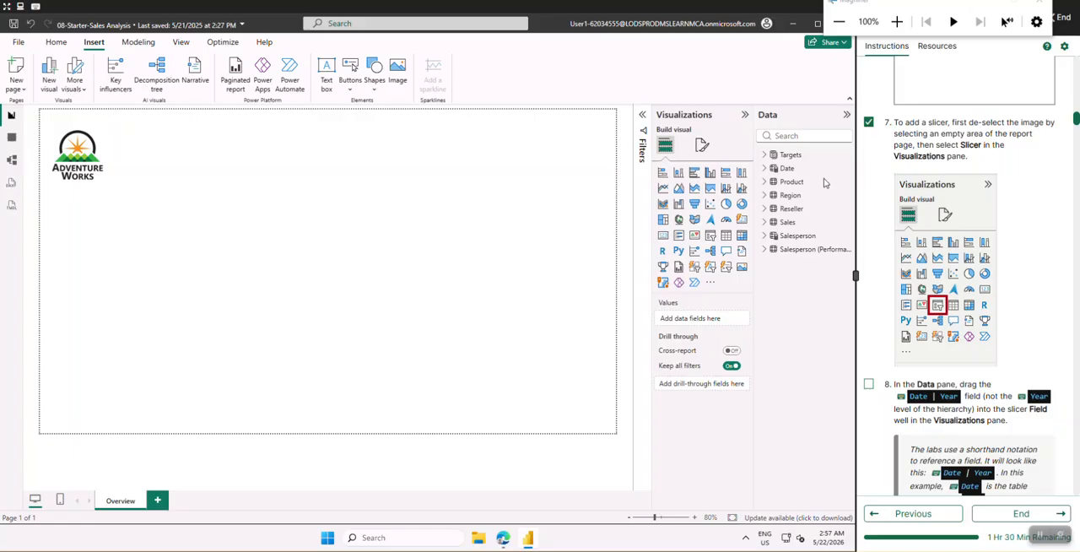
left_click(711, 237)
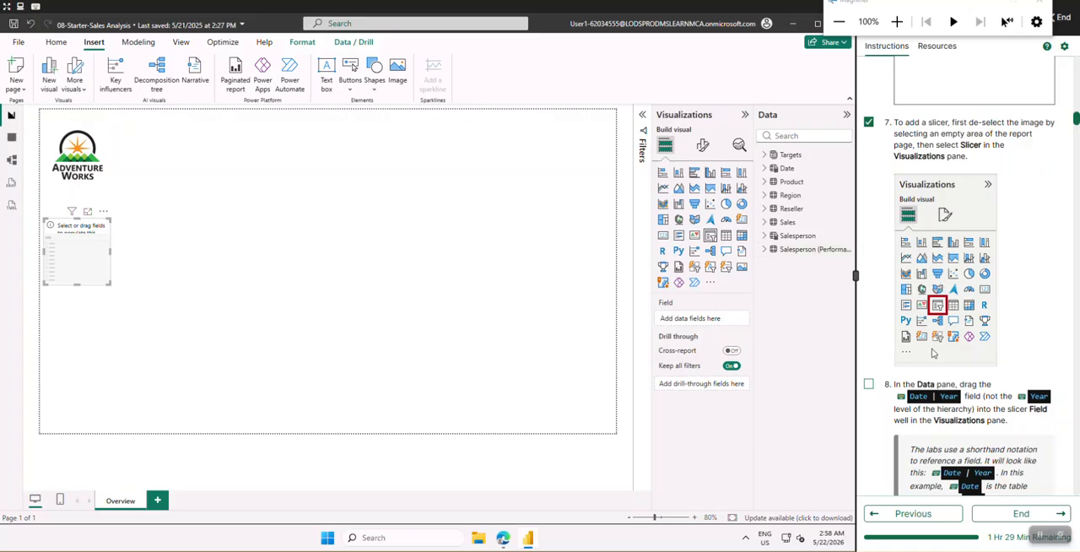
Check off lab instruction 8 and assign the Year field of the Date table to the slicer
scroll(933, 353, "down", 5)
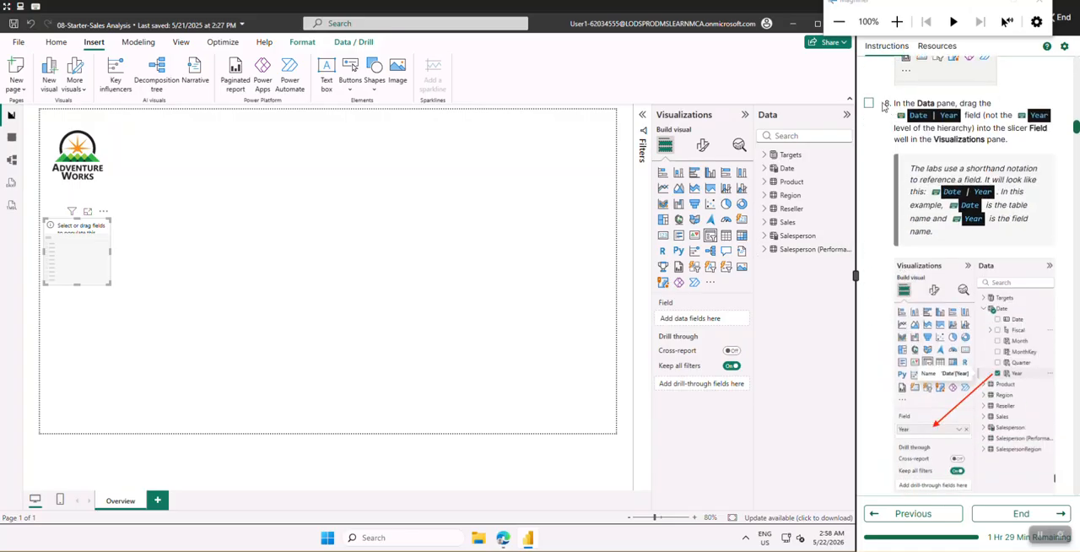
left_click(869, 103)
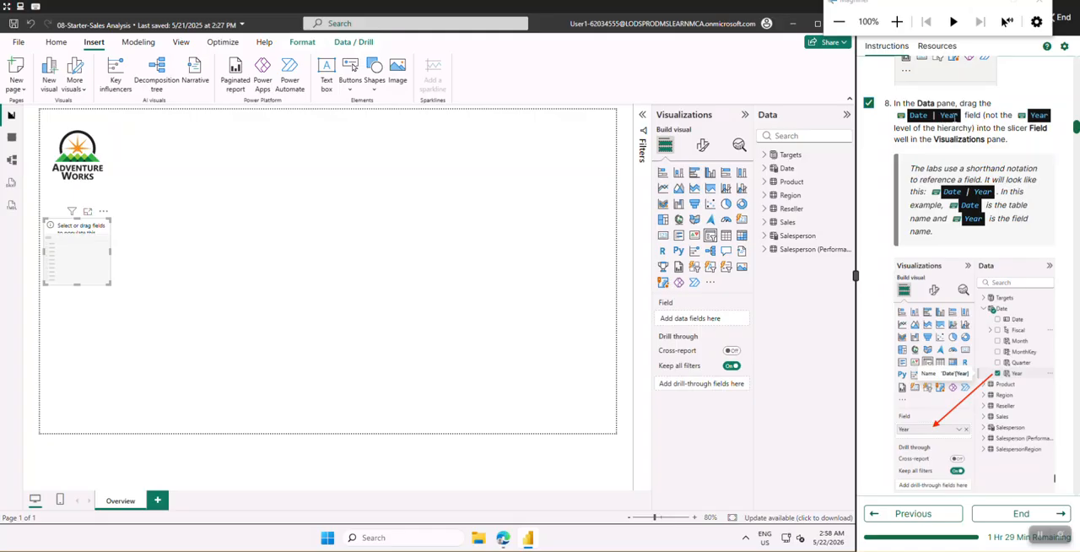
left_click(768, 173)
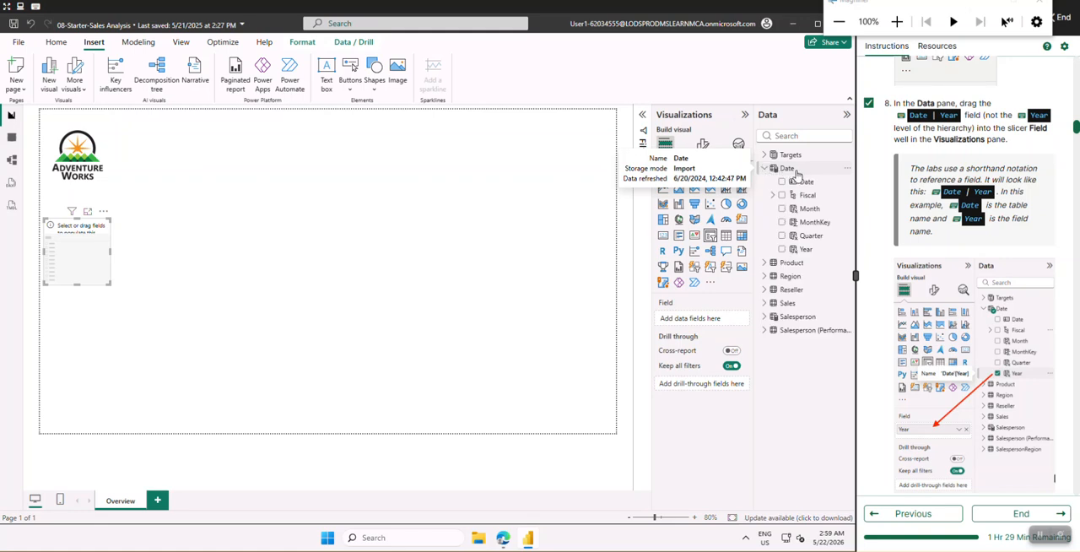
left_click_drag(804, 250, 700, 325)
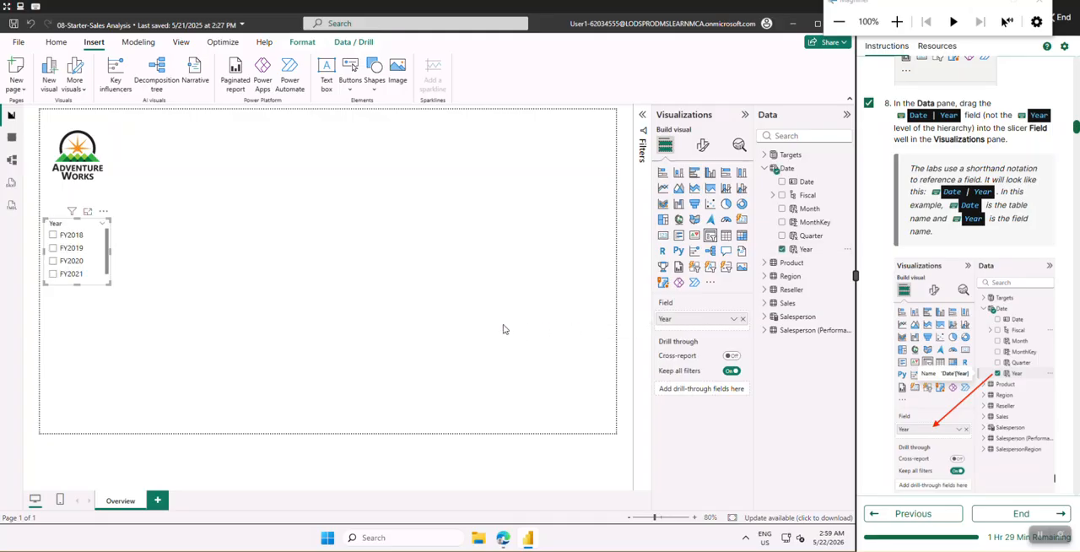
Review lab instruction 9 on converting the slicer to a dropdown and check it off
scroll(946, 369, "down", 3)
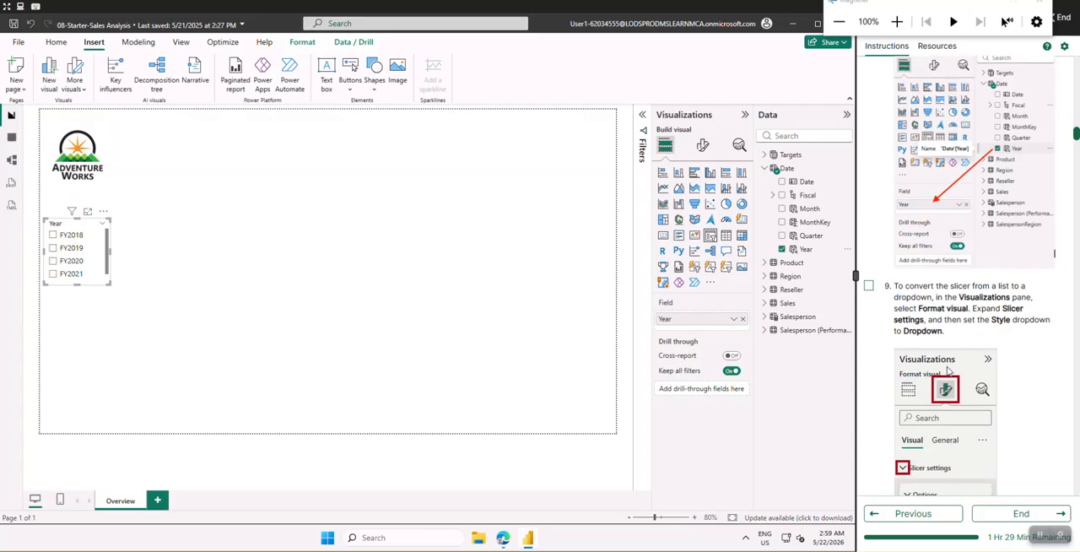
scroll(946, 369, "down", 2)
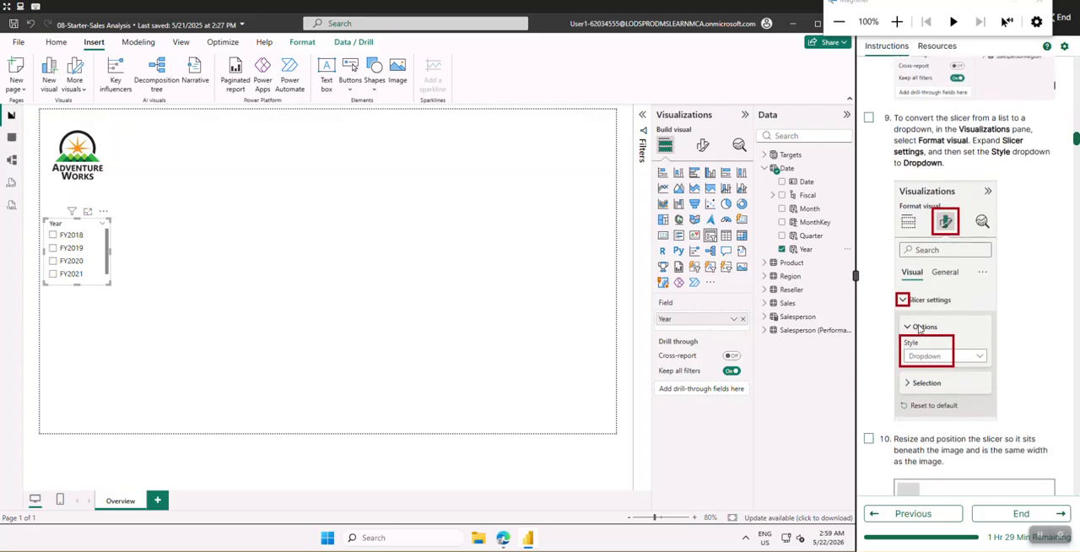
scroll(918, 329, "up", 5)
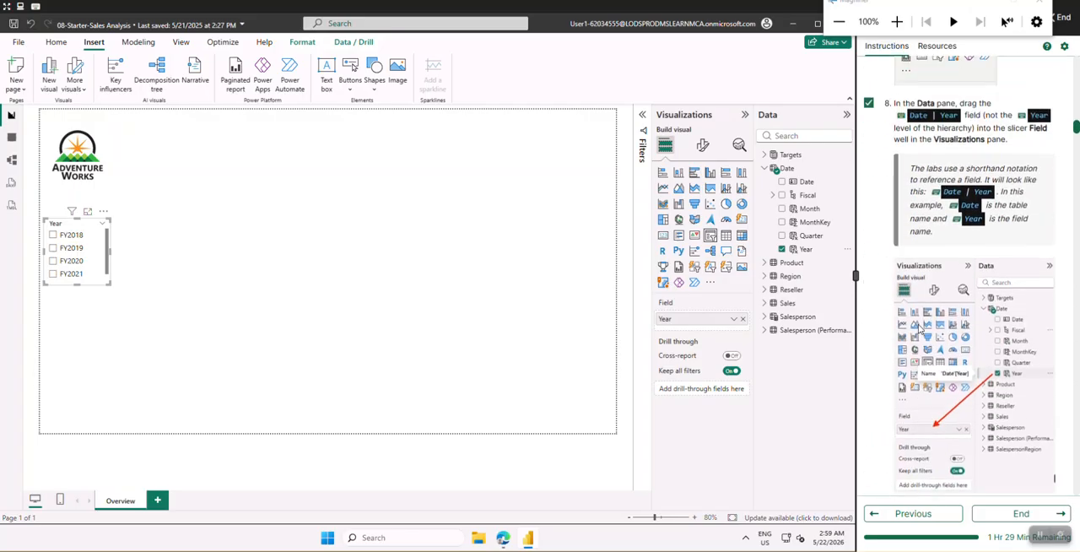
scroll(918, 329, "down", 3)
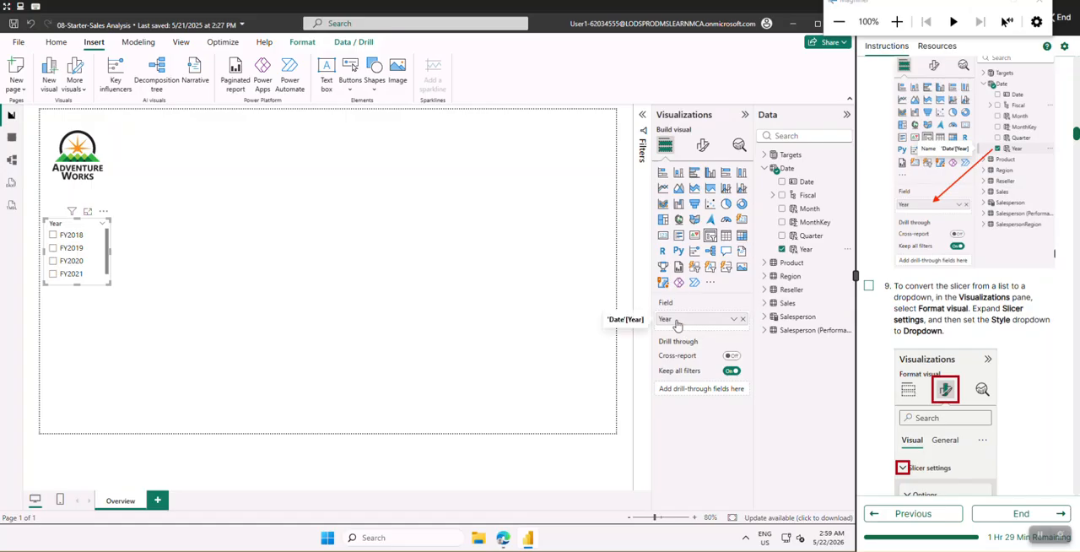
scroll(877, 279, "down", 1)
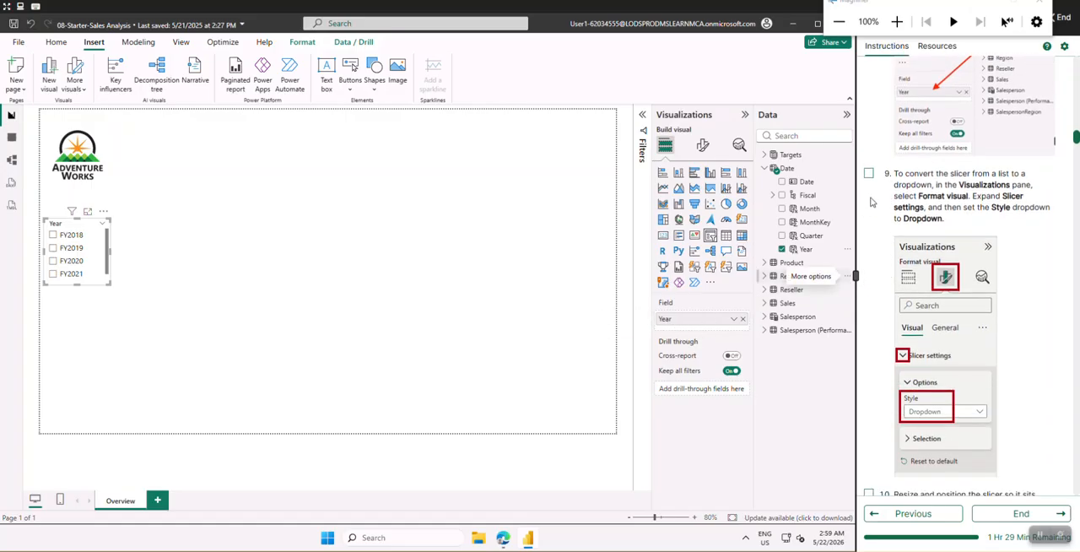
left_click(868, 174)
Set the Year slicer's style to Dropdown in its slicer settings
scroll(886, 236, "down", 1)
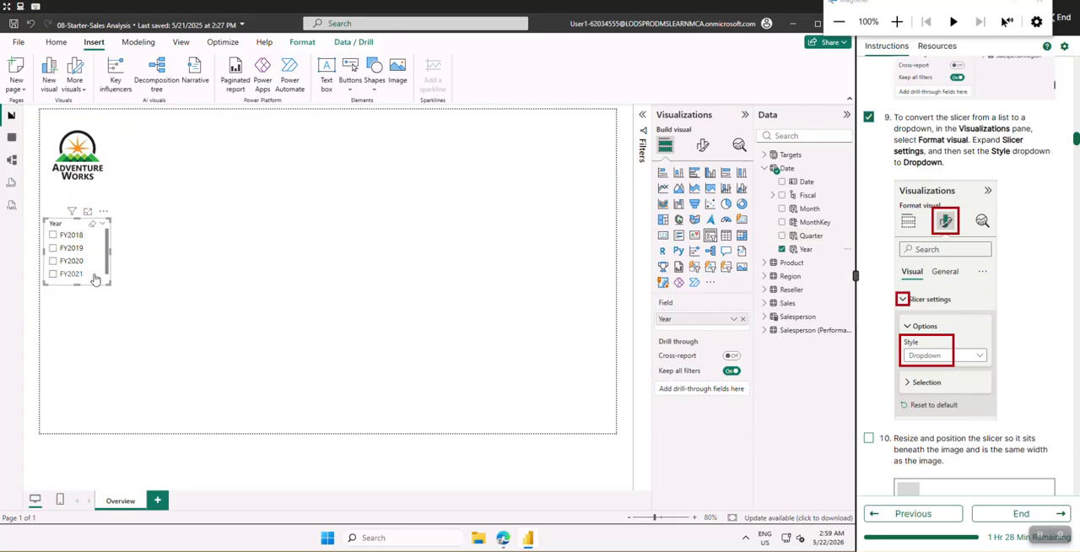
left_click(703, 146)
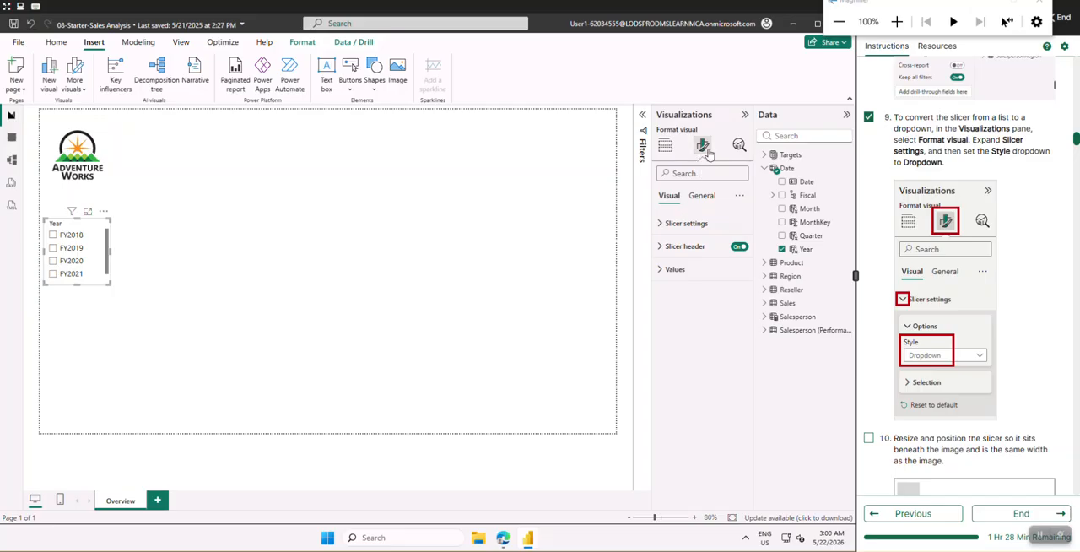
left_click(664, 226)
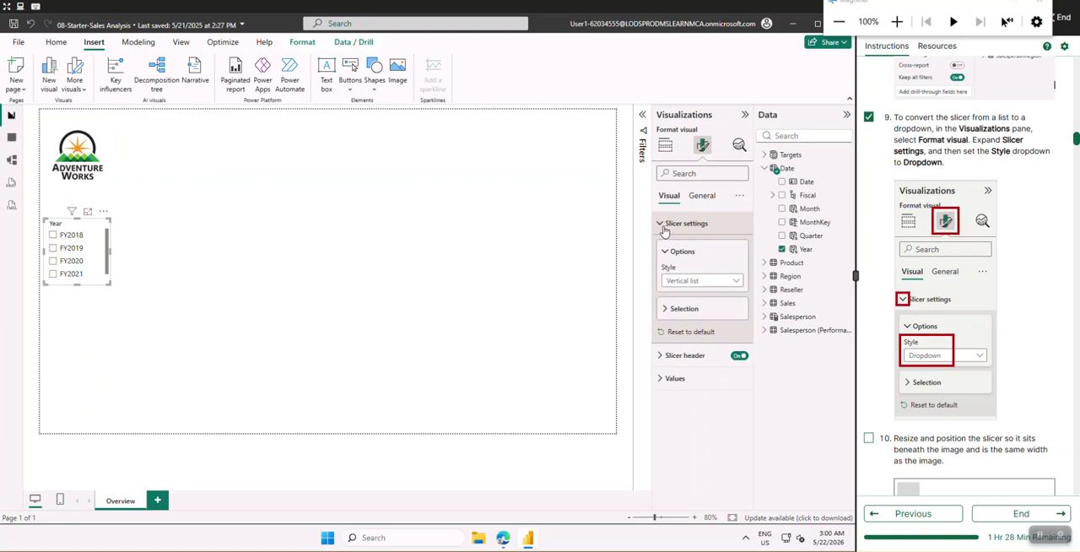
left_click(697, 286)
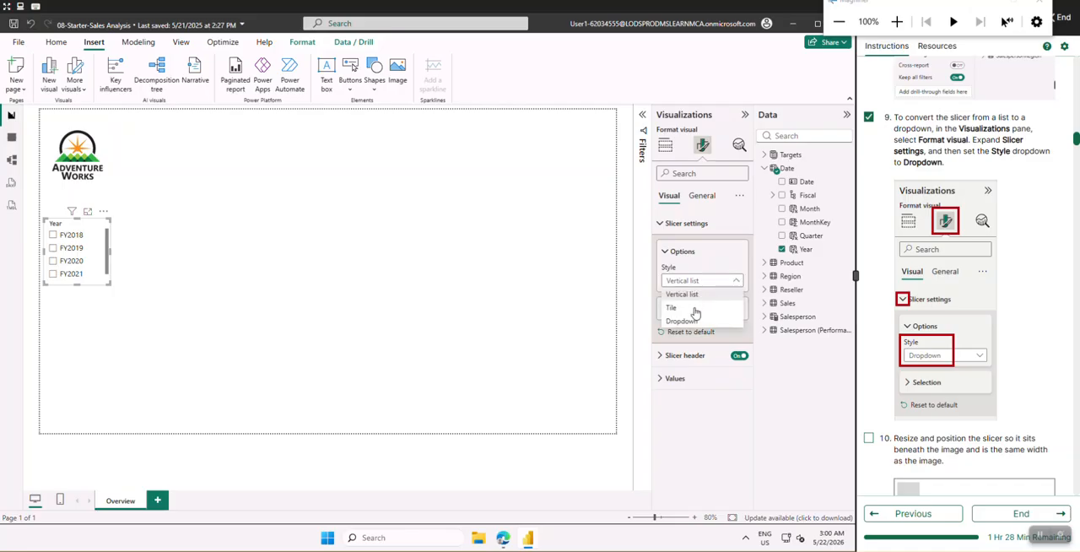
left_click(694, 323)
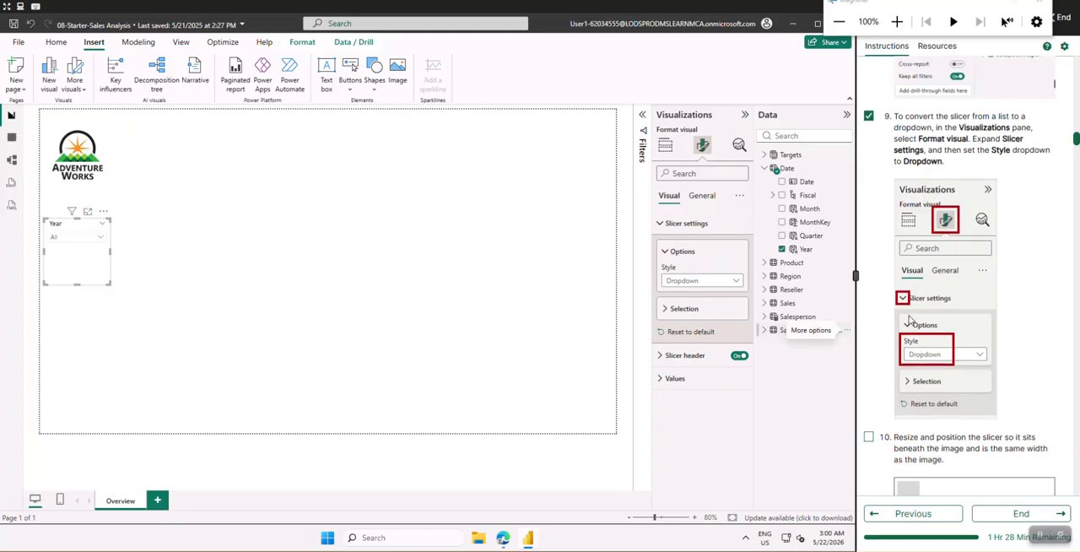
Check off lab instruction 10 on resizing and positioning the slicer beneath the image
scroll(910, 318, "down", 3)
scroll(909, 318, "down", 3)
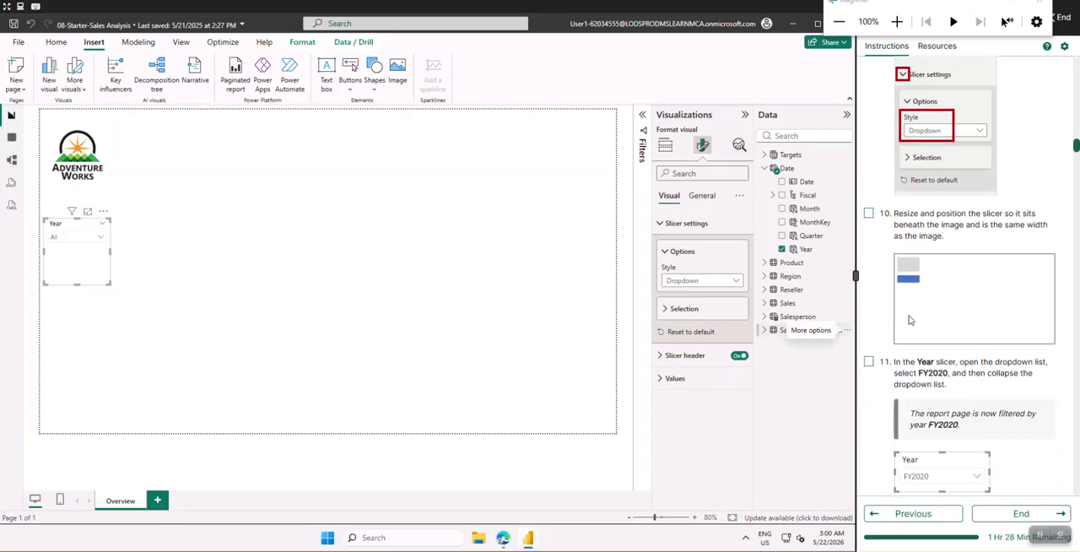
left_click(869, 214)
scroll(896, 266, "down", 2)
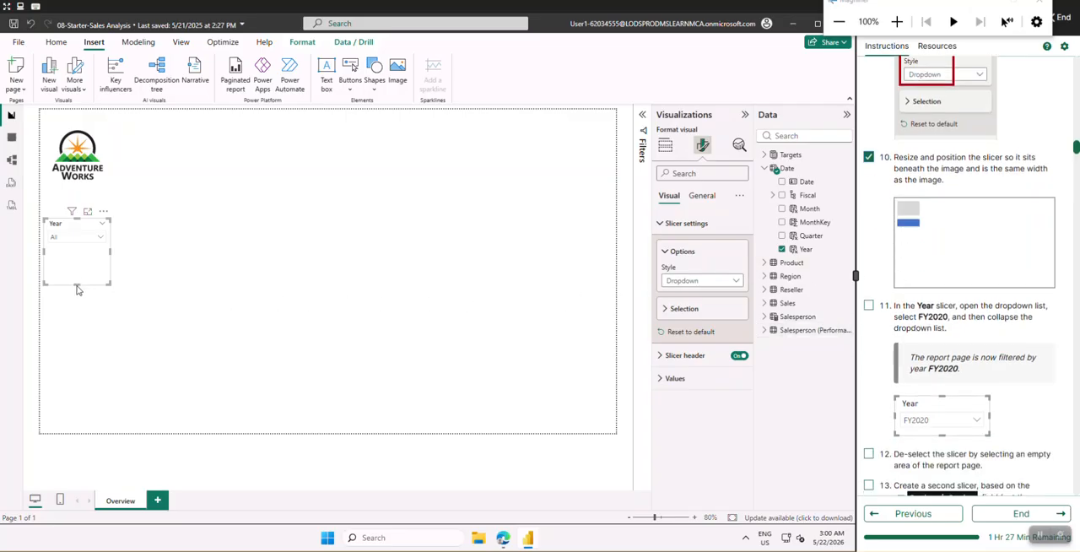
Shorten the Year slicer by raising its lower edge so it fits closely around the dropdown
left_click_drag(75, 285, 78, 274)
left_click_drag(77, 273, 81, 252)
left_click_drag(79, 251, 81, 250)
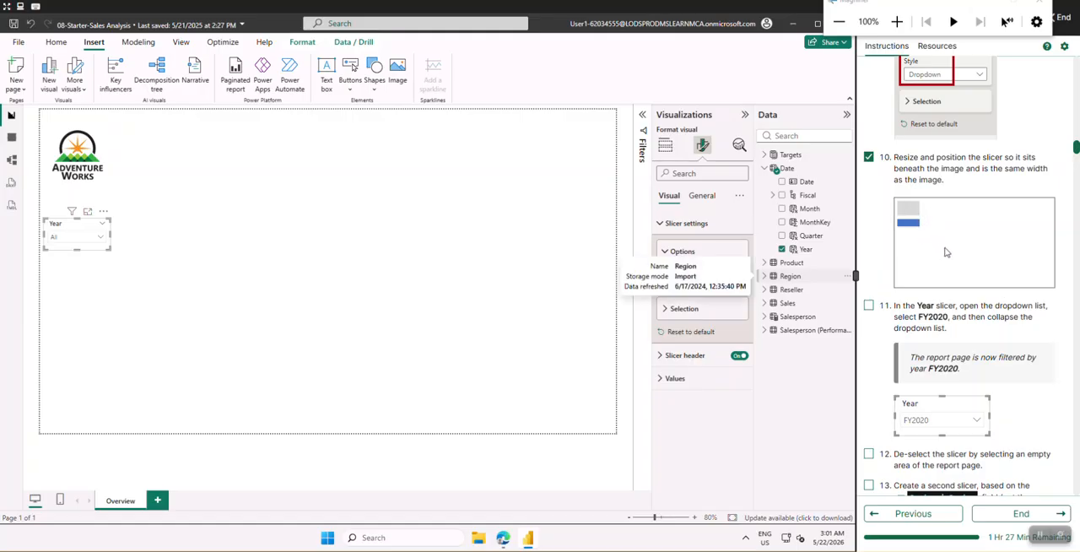
Check off lab instruction 11, filter the Year slicer to FY2020, and collapse its dropdown list
scroll(948, 251, "down", 1)
scroll(947, 251, "down", 3)
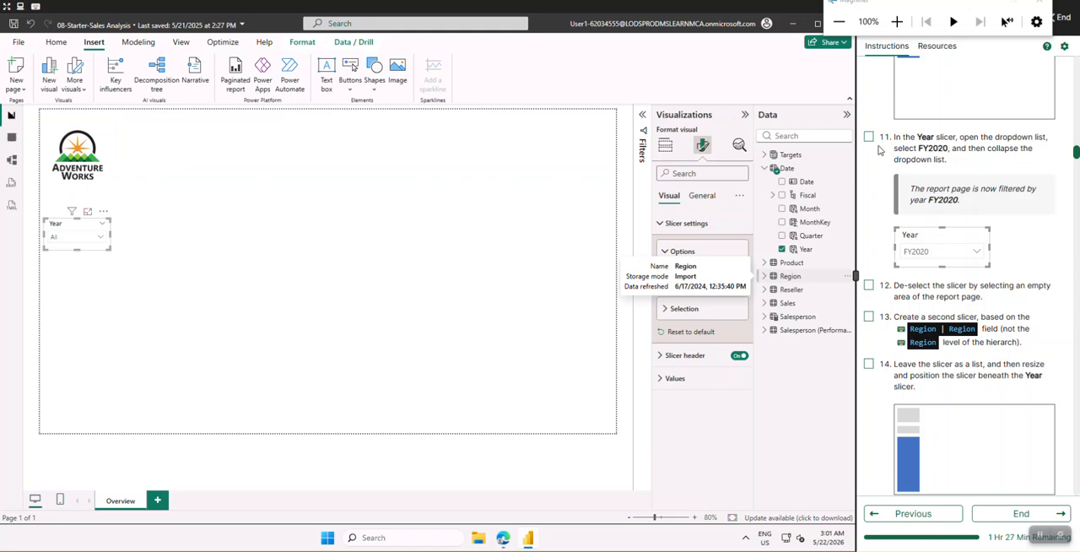
left_click(869, 137)
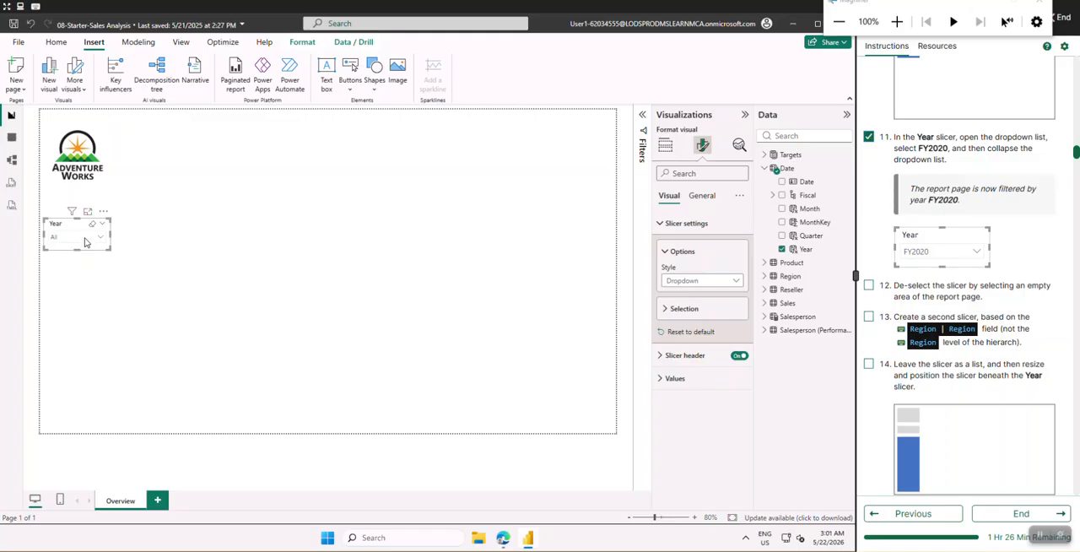
left_click(85, 239)
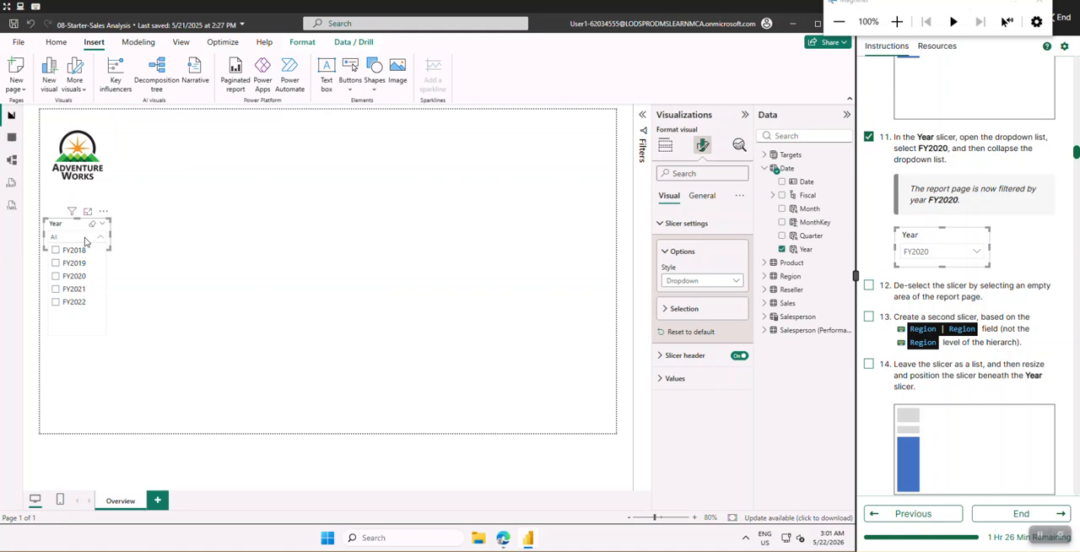
left_click(55, 276)
left_click(177, 253)
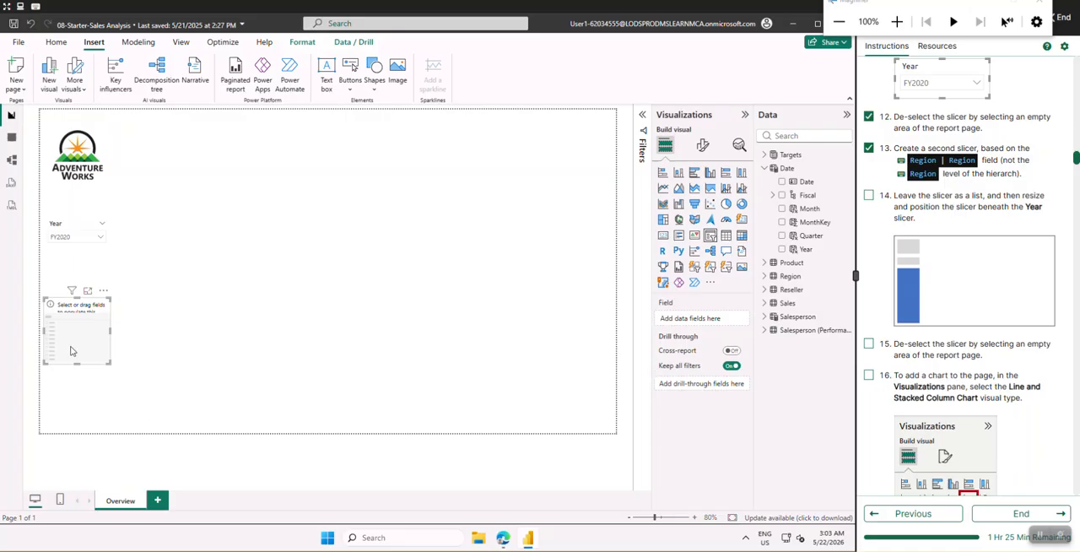
Assign the Region field of the Region table to the empty second slicer
left_click(765, 168)
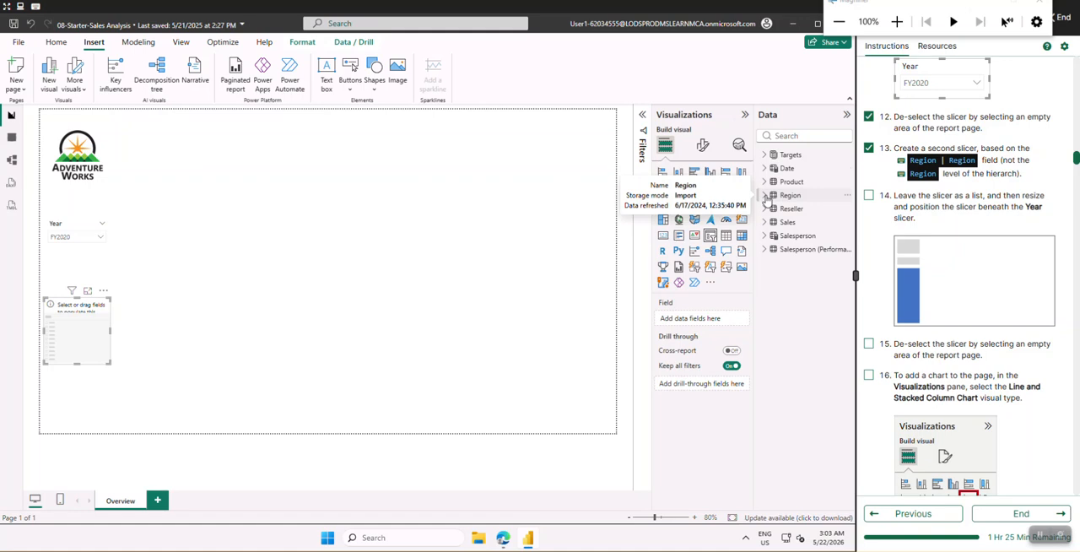
left_click(764, 196)
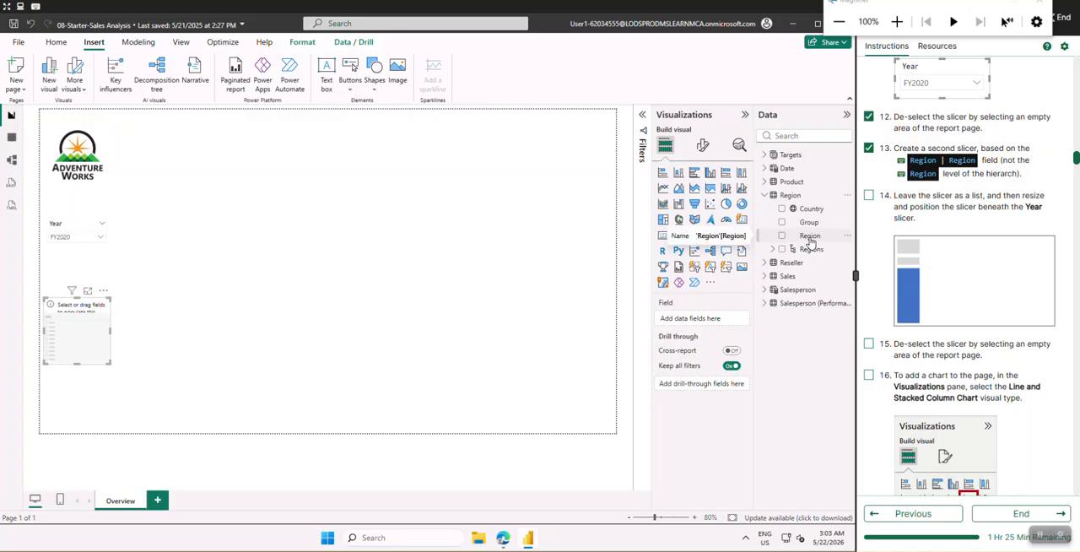
left_click_drag(809, 242, 690, 321)
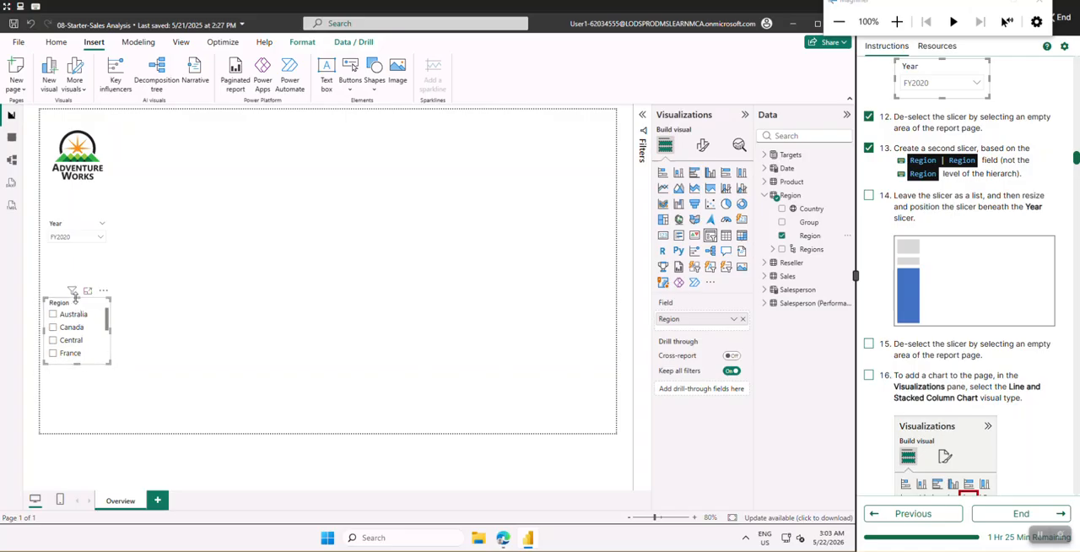
Resize the Region slicer to run from beneath the Year slicer nearly to the page's lower edge, widen it slightly, and deselect it
left_click_drag(74, 295, 73, 256)
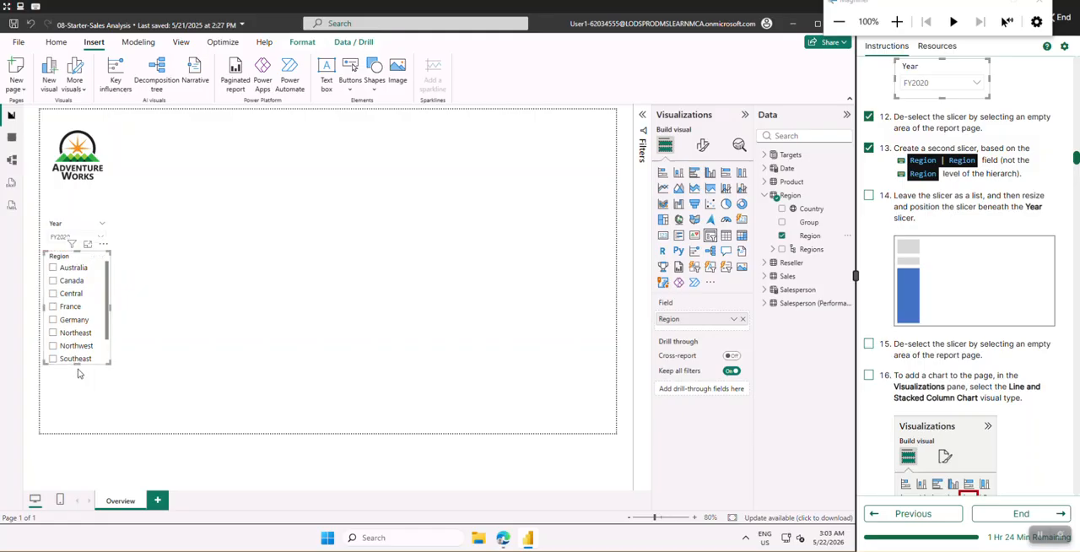
left_click_drag(76, 362, 69, 423)
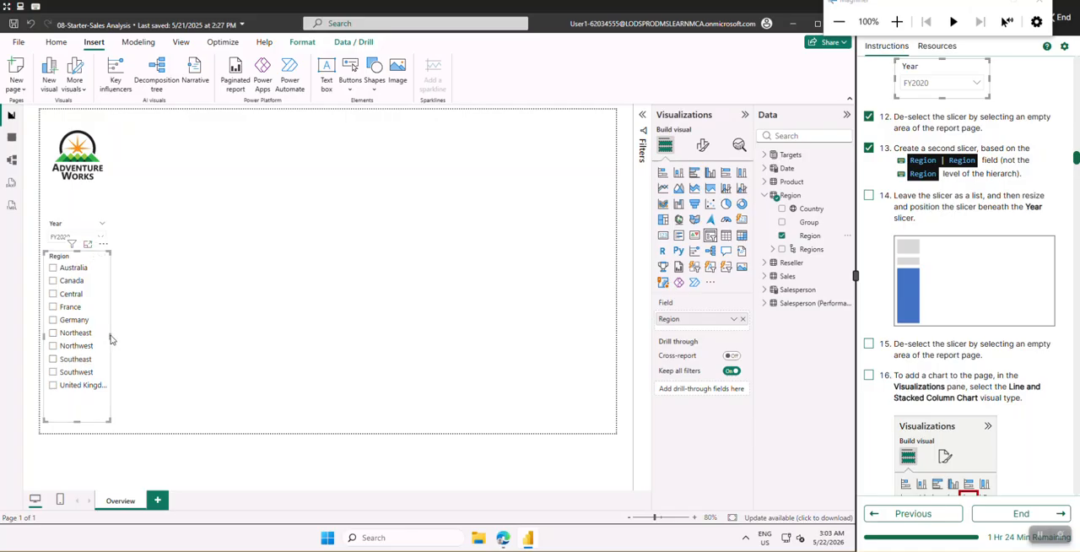
left_click_drag(108, 338, 119, 339)
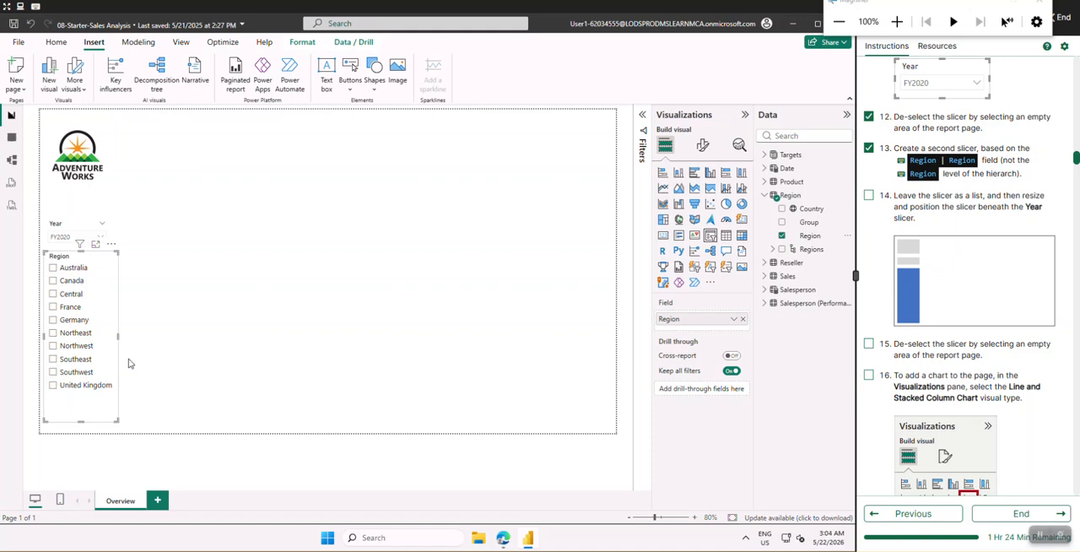
left_click(133, 300)
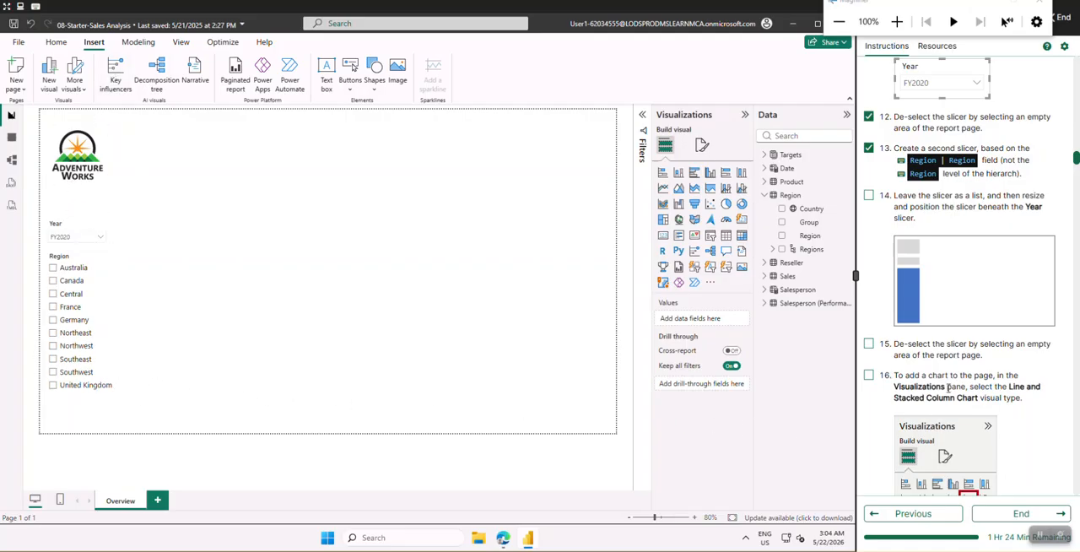
Check off lab instructions 15 and 16 and add a Line and stacked column chart to the page
scroll(944, 371, "down", 3)
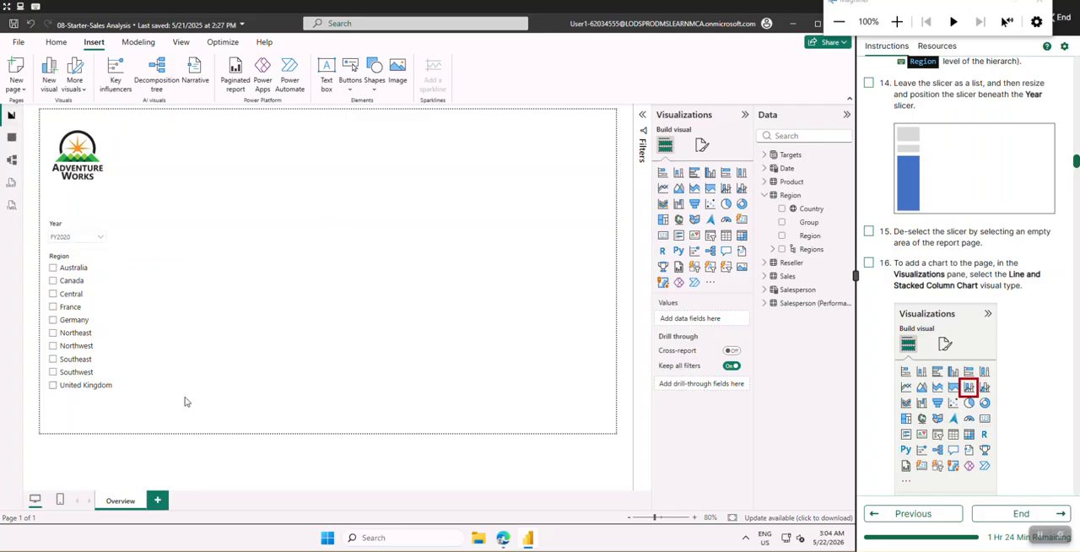
left_click(870, 232)
scroll(896, 262, "down", 2)
scroll(896, 268, "up", 1)
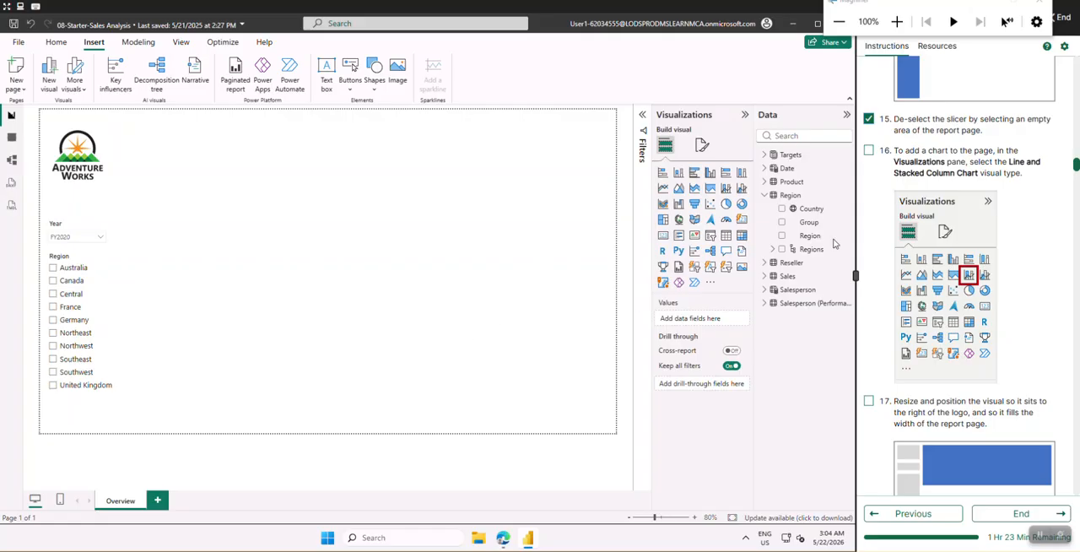
left_click(869, 151)
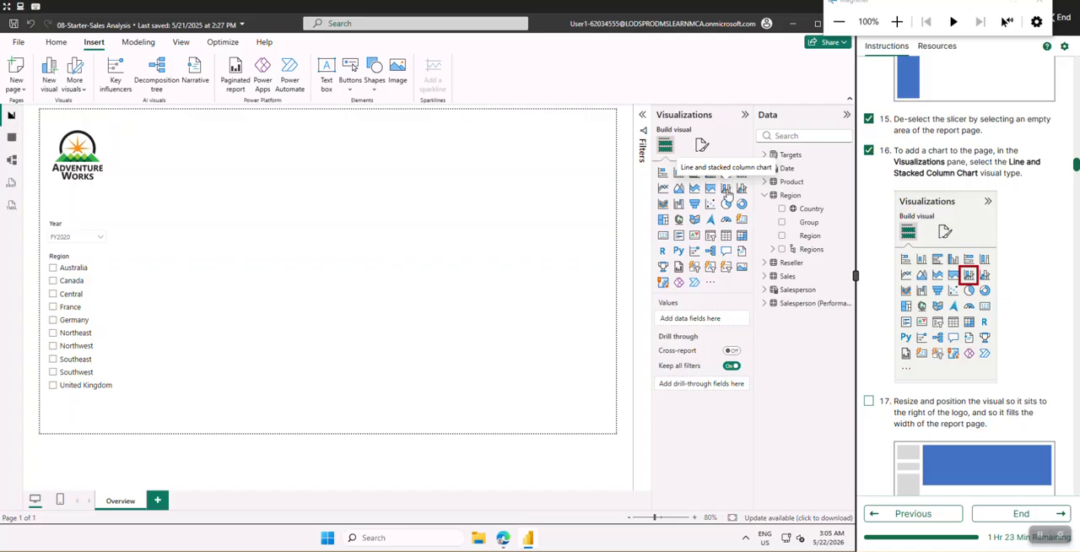
left_click(727, 189)
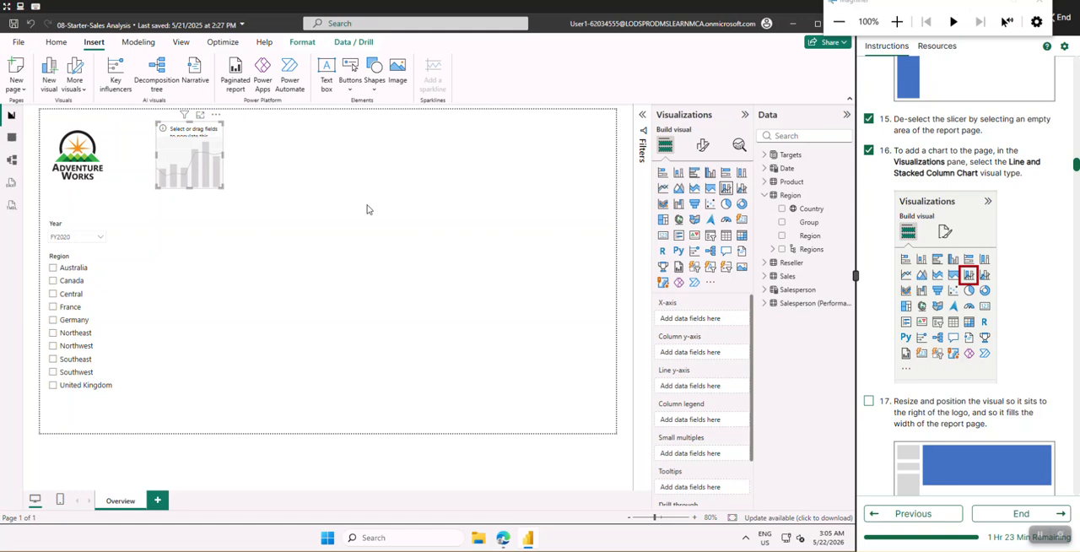
Check off lab instruction 17 and enlarge the chart to fill the page width beside the logo
scroll(977, 389, "down", 3)
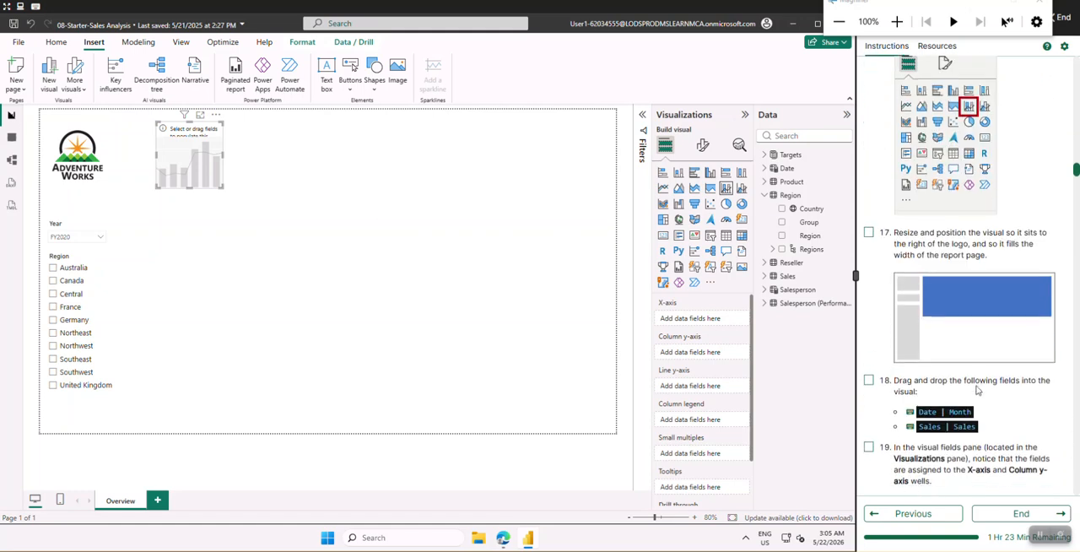
left_click(870, 233)
scroll(884, 253, "down", 1)
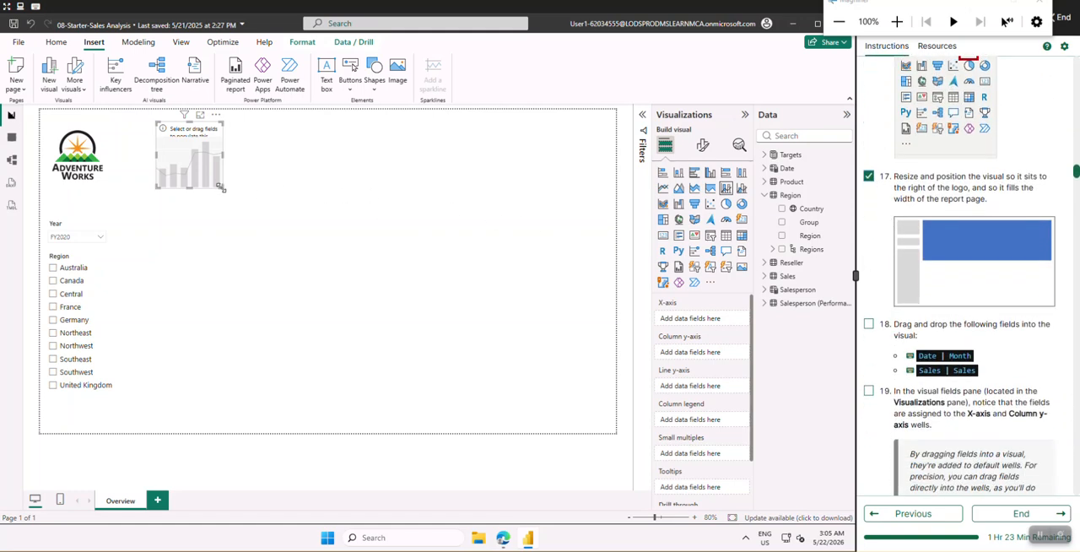
left_click_drag(224, 188, 604, 286)
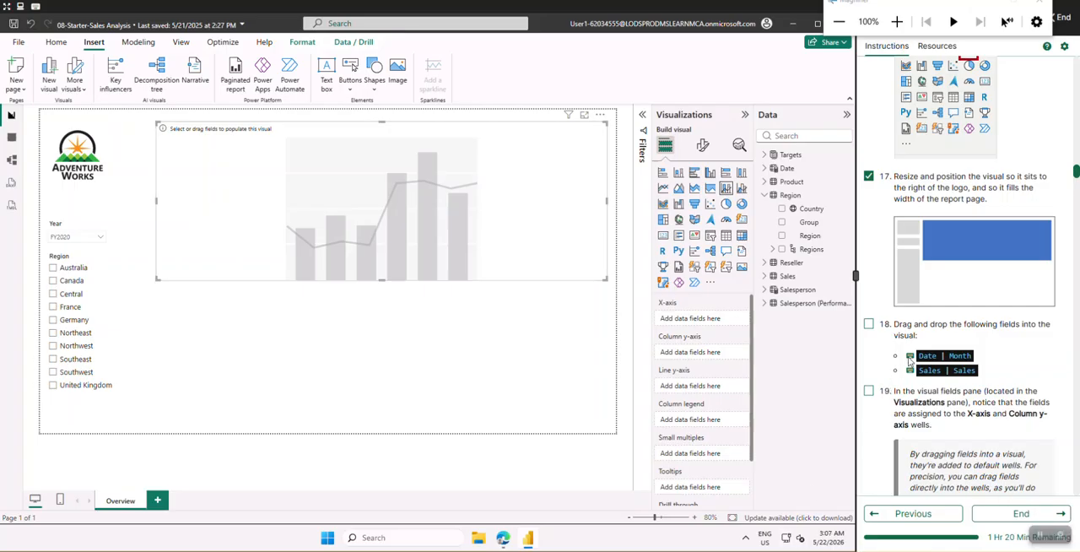
Check off lab instruction 18 and add the Month field of the Date table to the chart
scroll(928, 346, "down", 1)
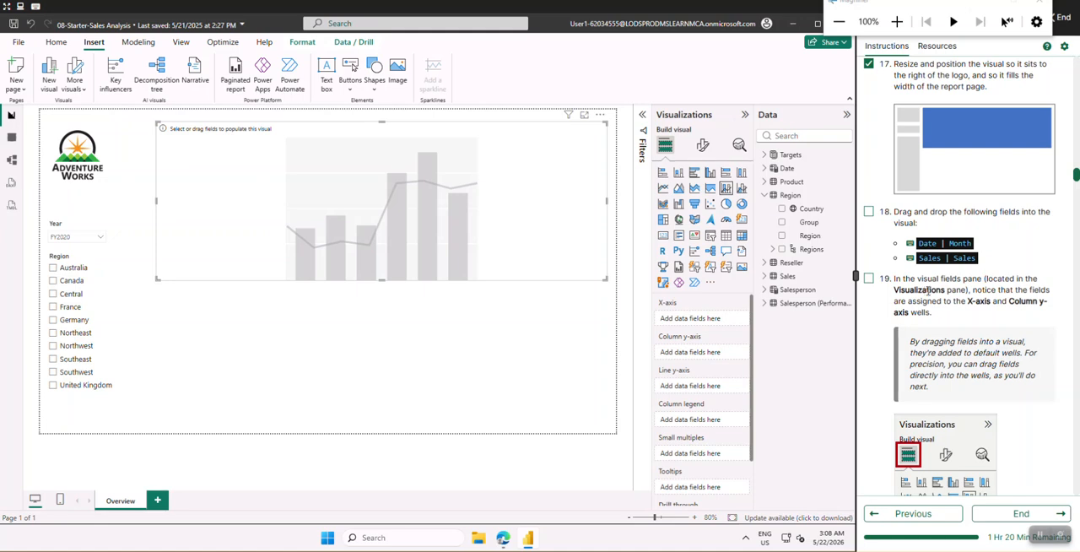
left_click(868, 212)
left_click(764, 194)
left_click(768, 169)
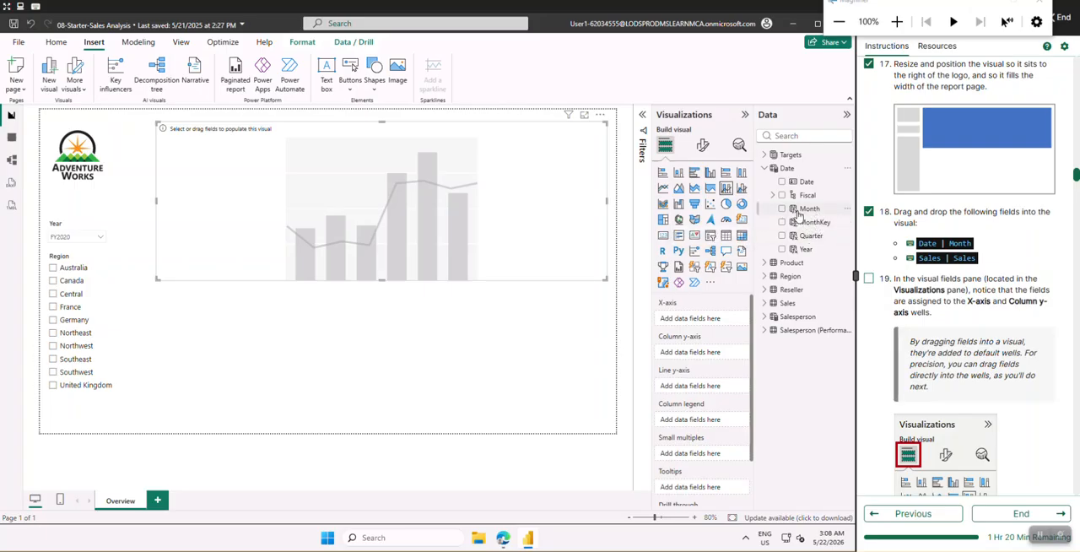
left_click(815, 215)
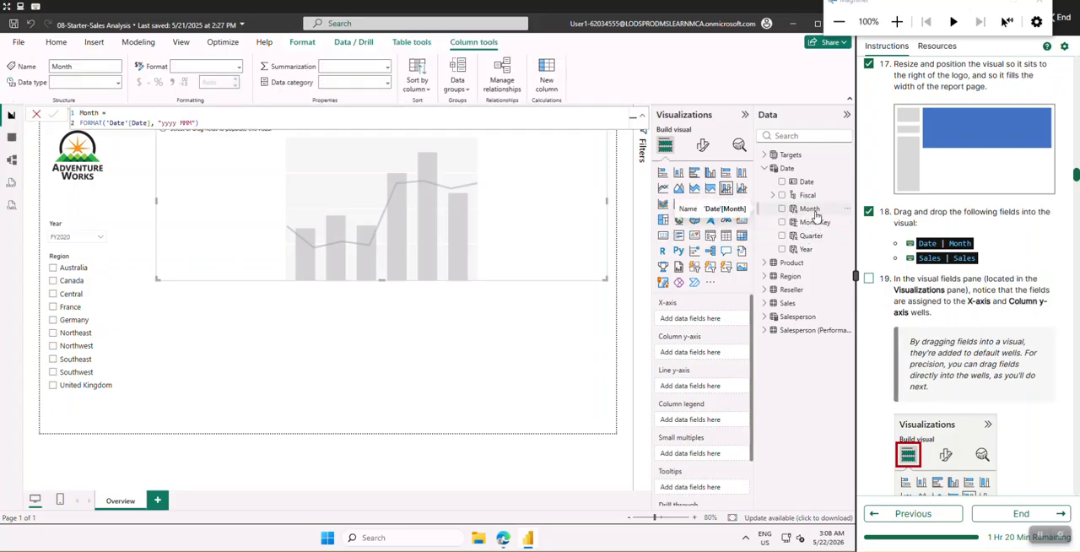
left_click_drag(822, 216, 498, 204)
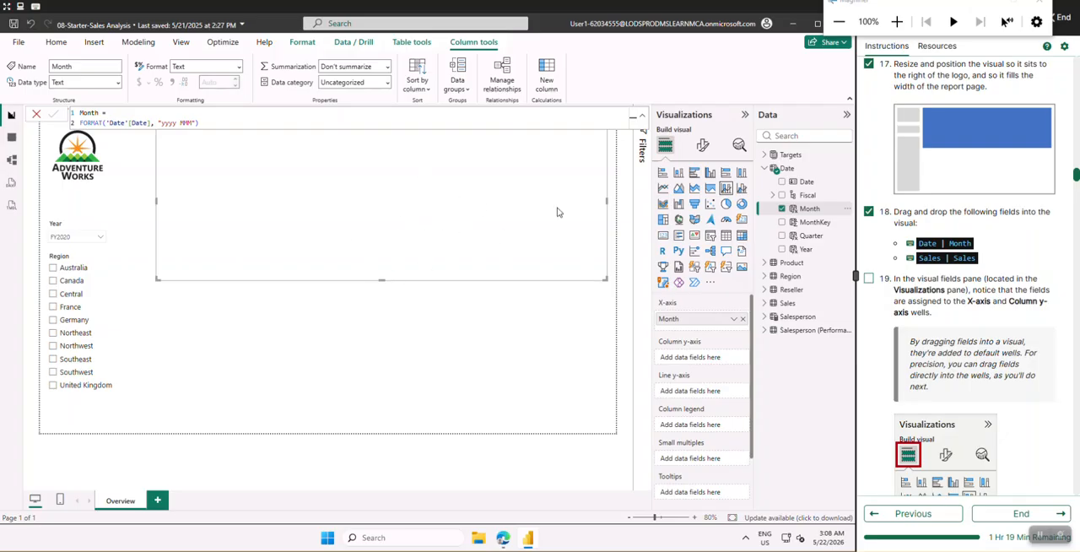
Add the Sales field of the Sales table to the chart
left_click(767, 171)
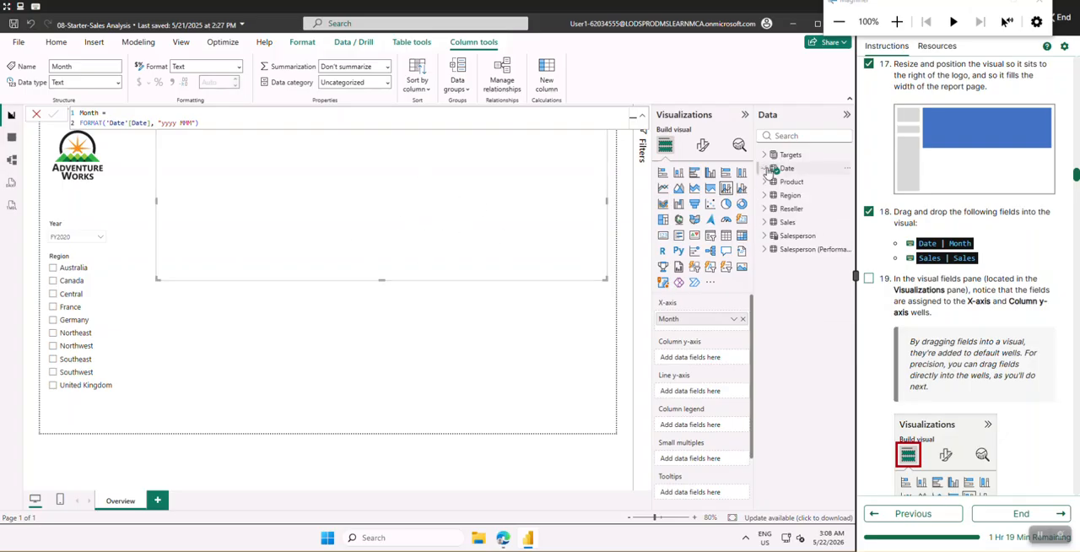
left_click(765, 222)
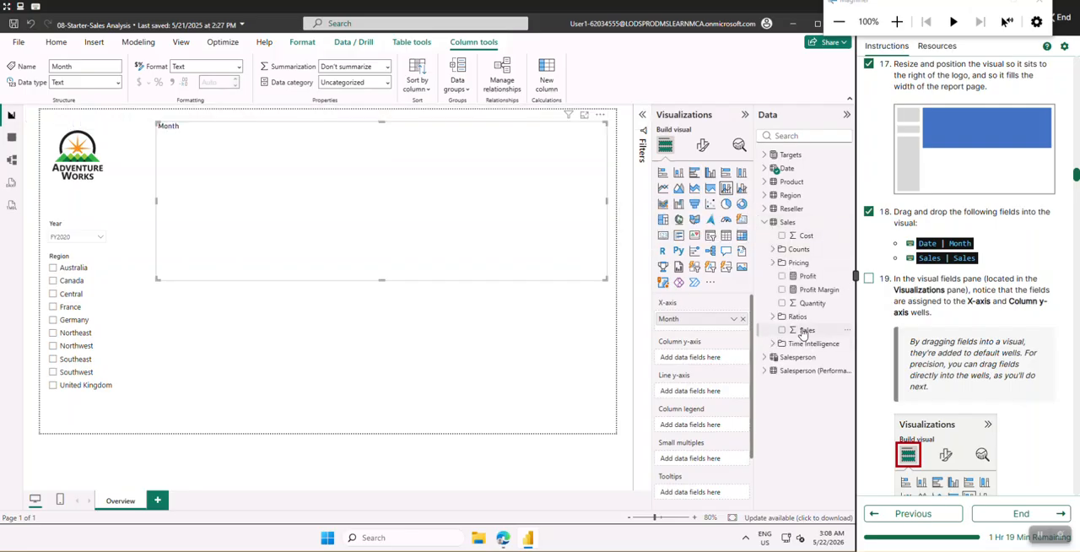
left_click_drag(802, 332, 478, 241)
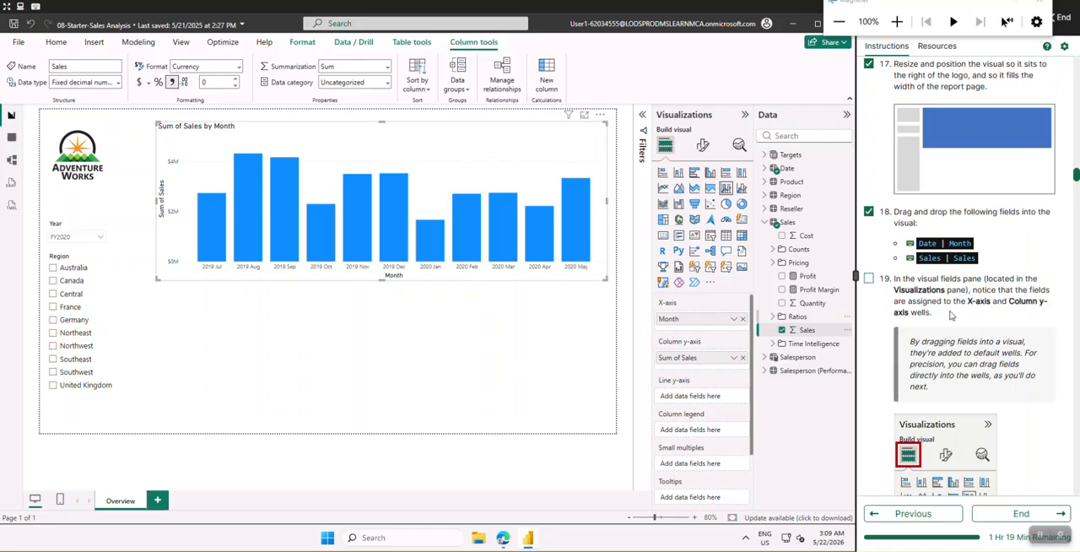
Review lab instruction 19 on the X-axis and Column y-axis field assignments and check it off
scroll(952, 316, "down", 1)
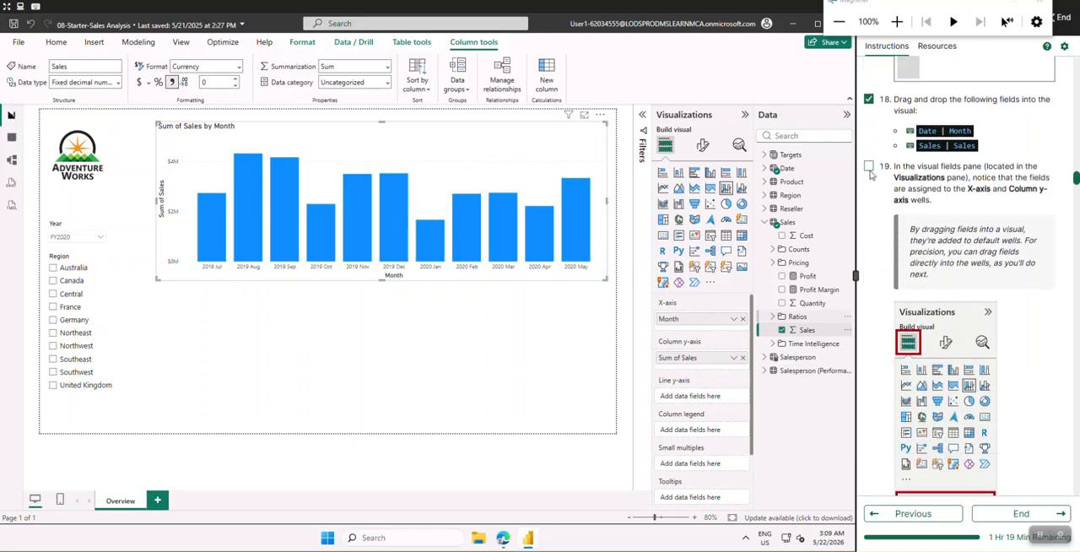
left_click(868, 166)
scroll(932, 243, "down", 5)
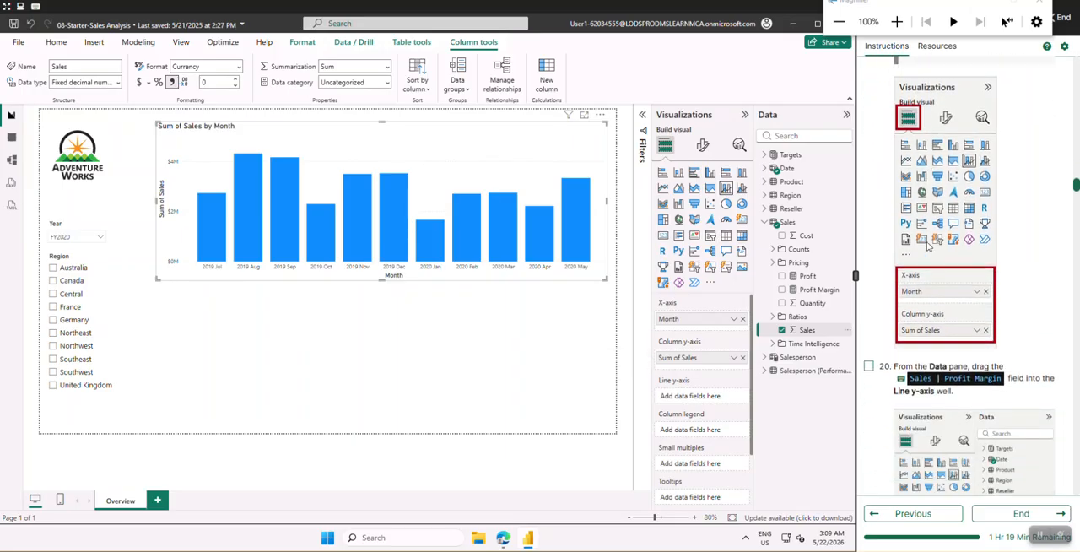
Check off lab instruction 20 and assign the Sales table's Profit Margin field to the chart's Line y-axis
scroll(926, 244, "down", 3)
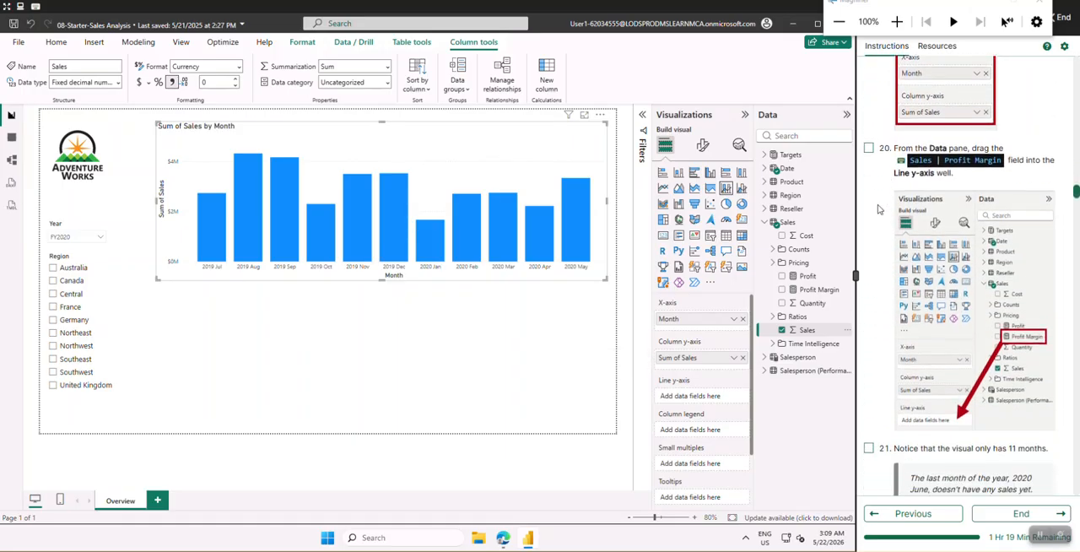
left_click(869, 140)
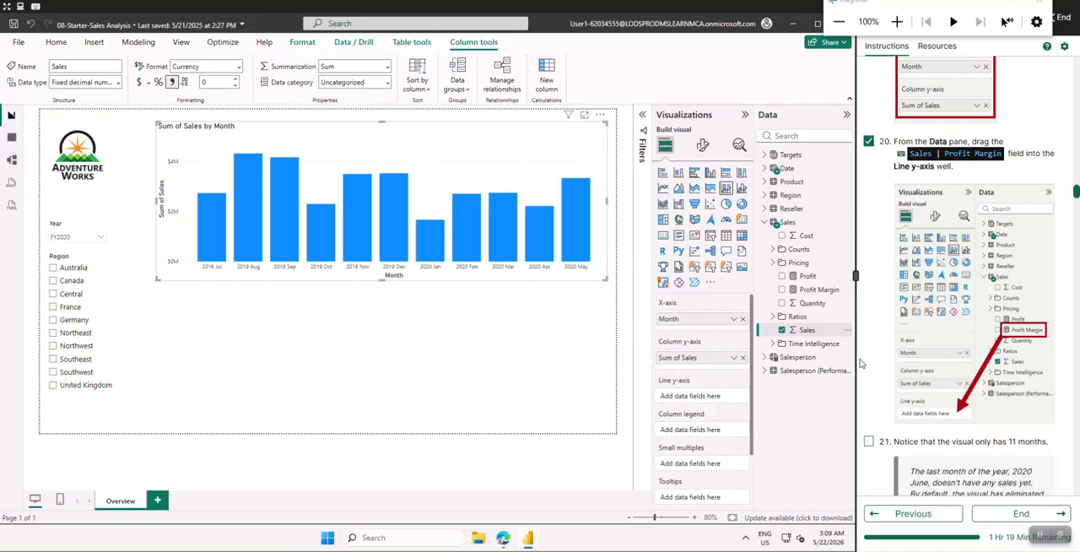
left_click(817, 291)
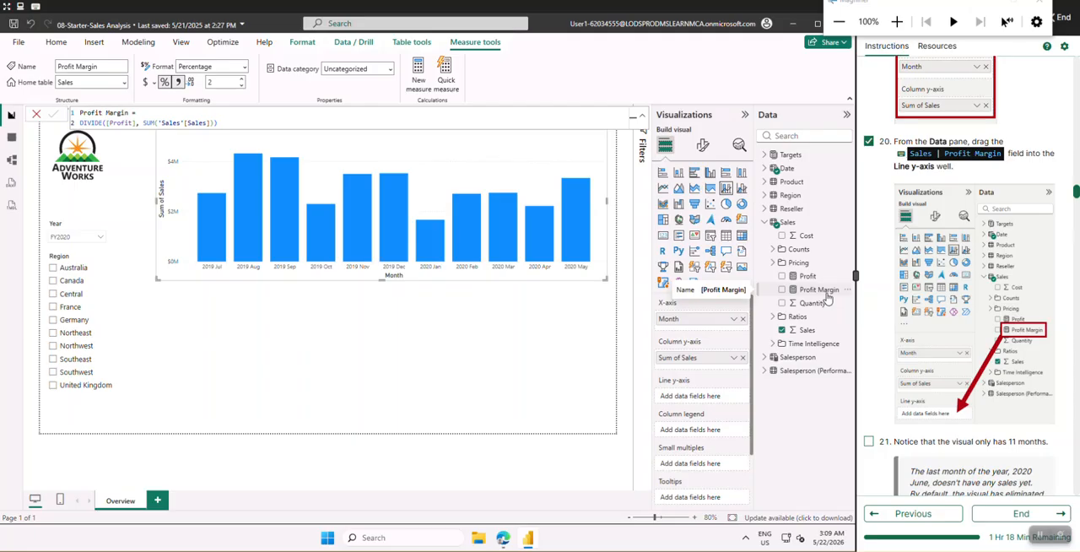
left_click_drag(814, 299, 695, 404)
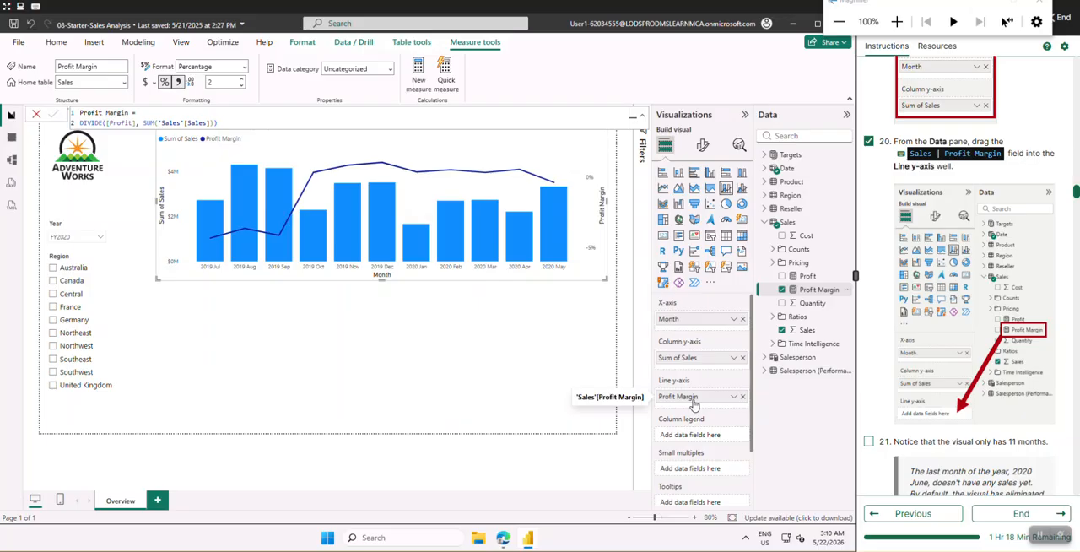
Check off lab instructions 21 and 22 on the chart's months and showing Month items with no data
scroll(924, 361, "down", 5)
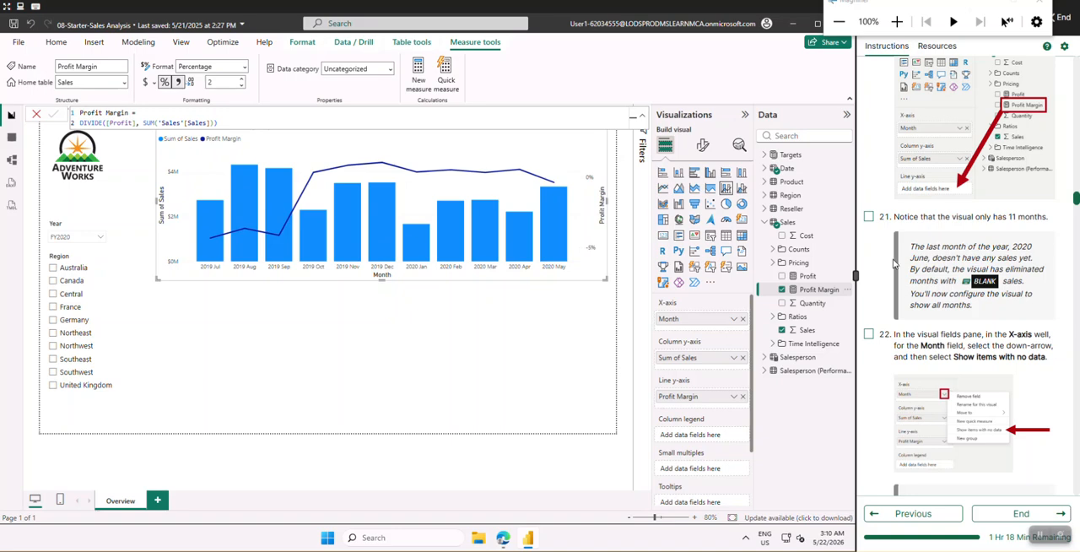
left_click(869, 217)
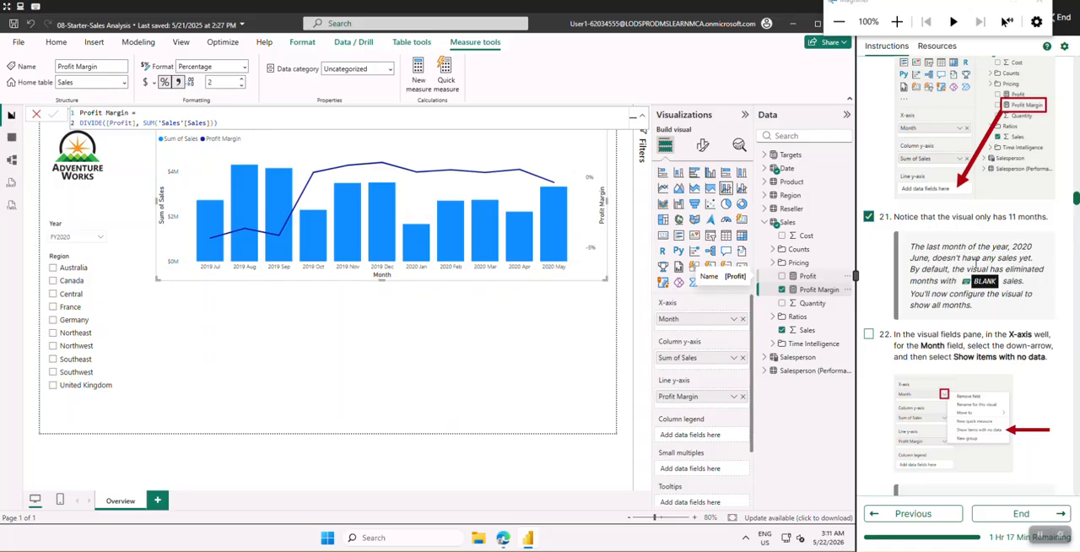
scroll(941, 319, "down", 3)
left_click(869, 221)
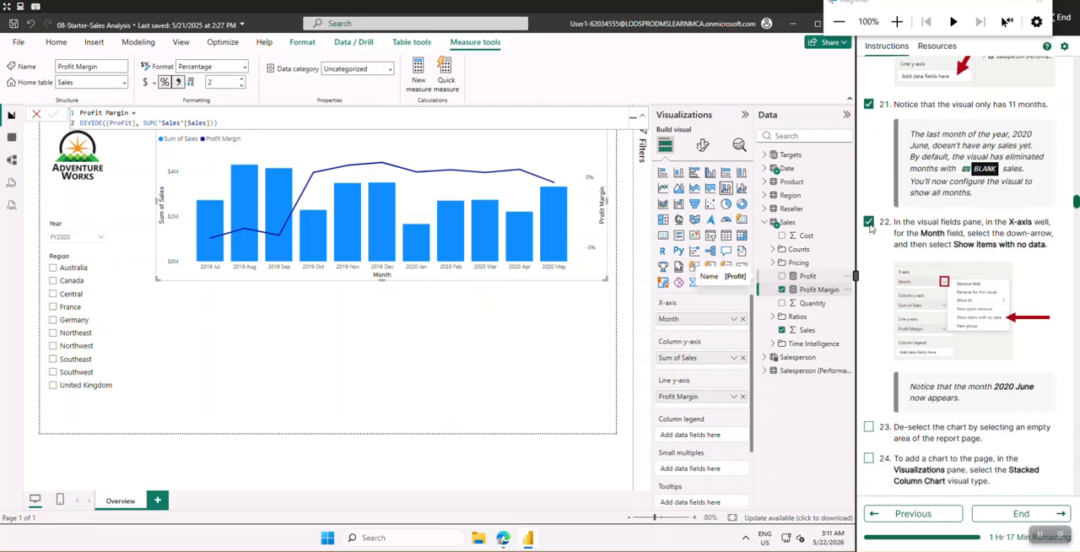
Turn on Show items with no data for the Month field on the column/line chart's X-axis and check that the option is active
scroll(882, 262, "down", 1)
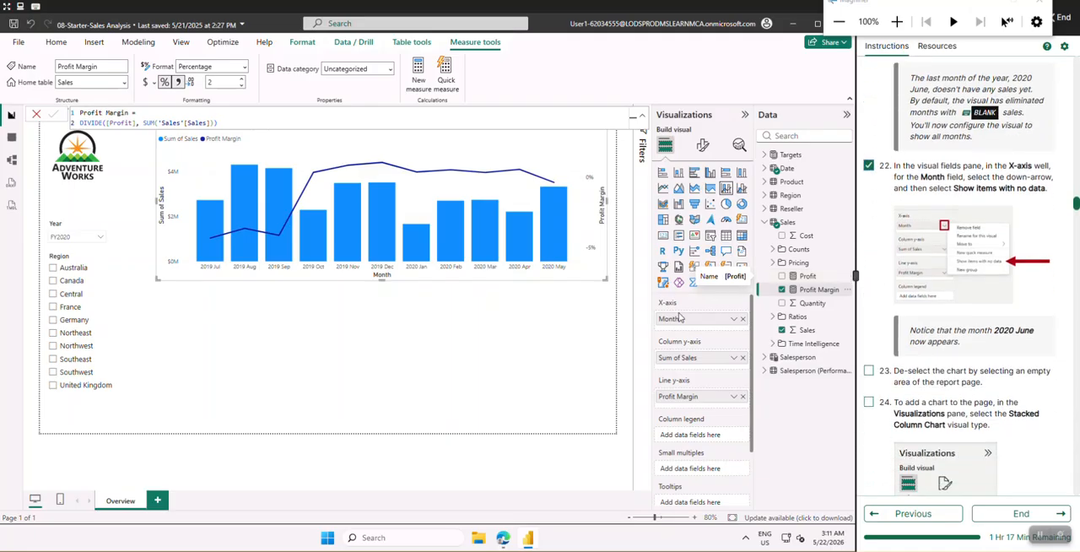
left_click(734, 320)
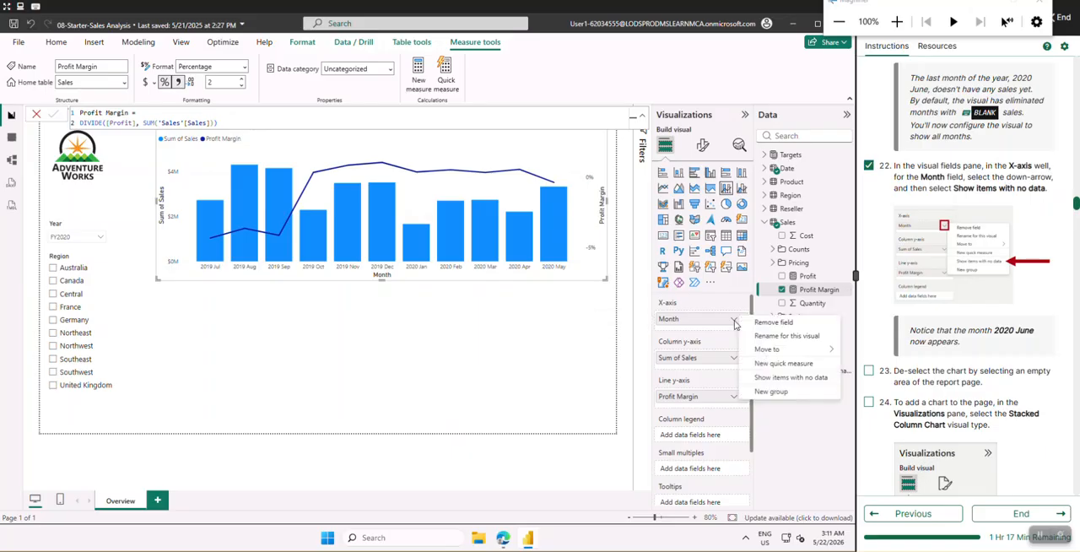
left_click(767, 380)
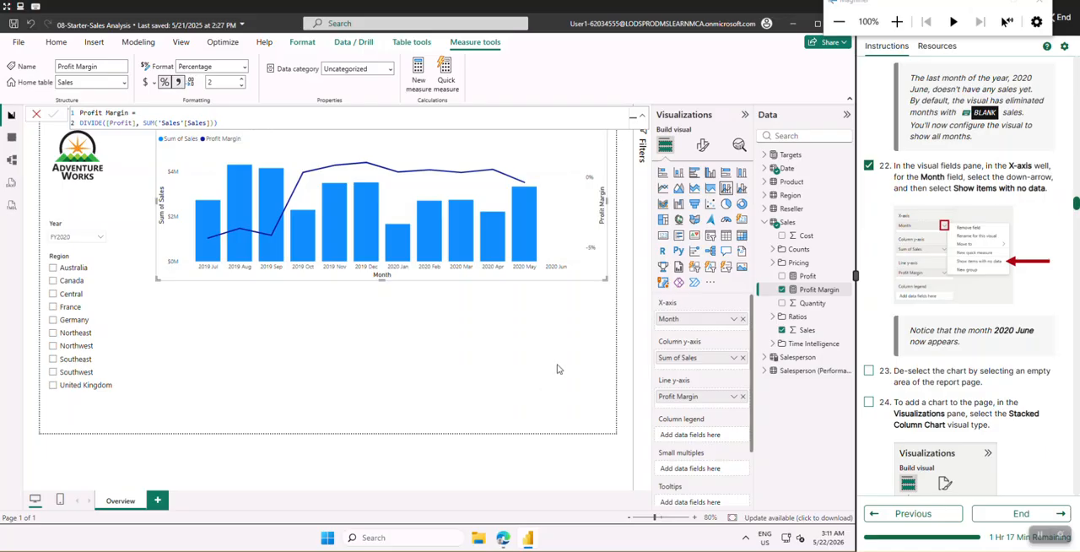
left_click(733, 320)
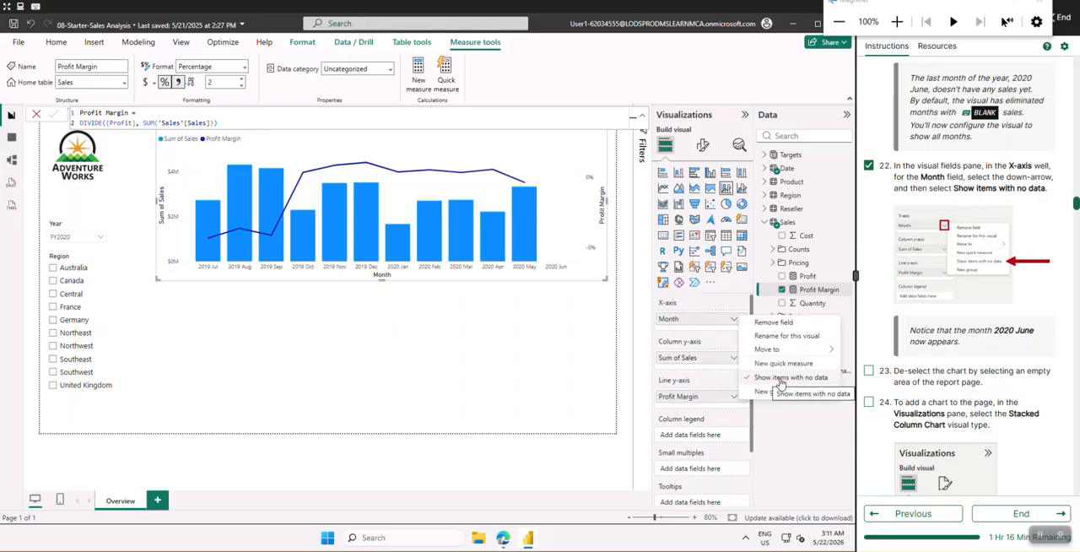
left_click(530, 310)
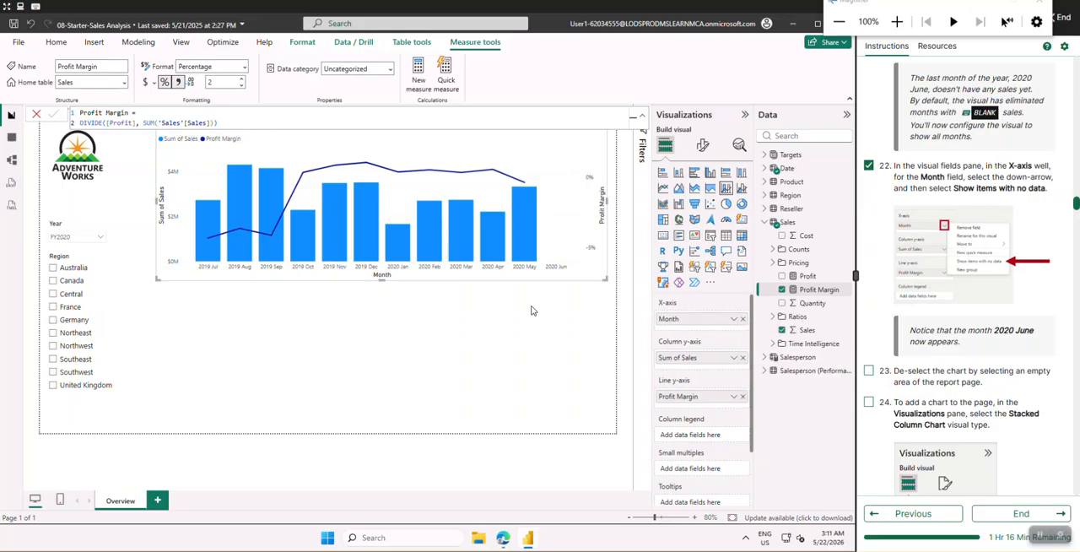
mouse_move(518, 245)
Check off lab instructions 23 and 24, deselect the column/line chart and add a Stacked Column Chart to the page
scroll(921, 308, "down", 3)
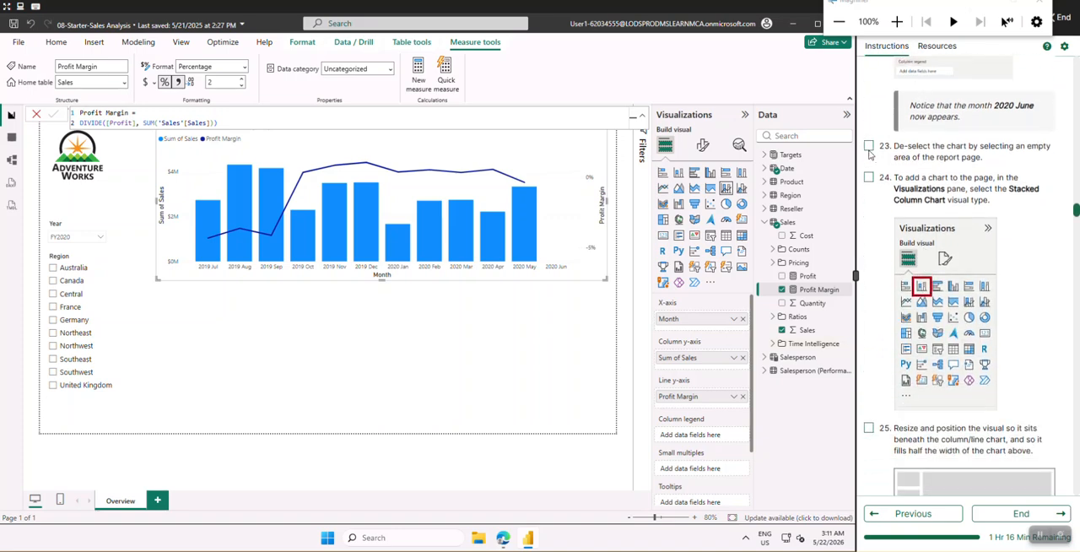
left_click(869, 147)
scroll(886, 280, "down", 2)
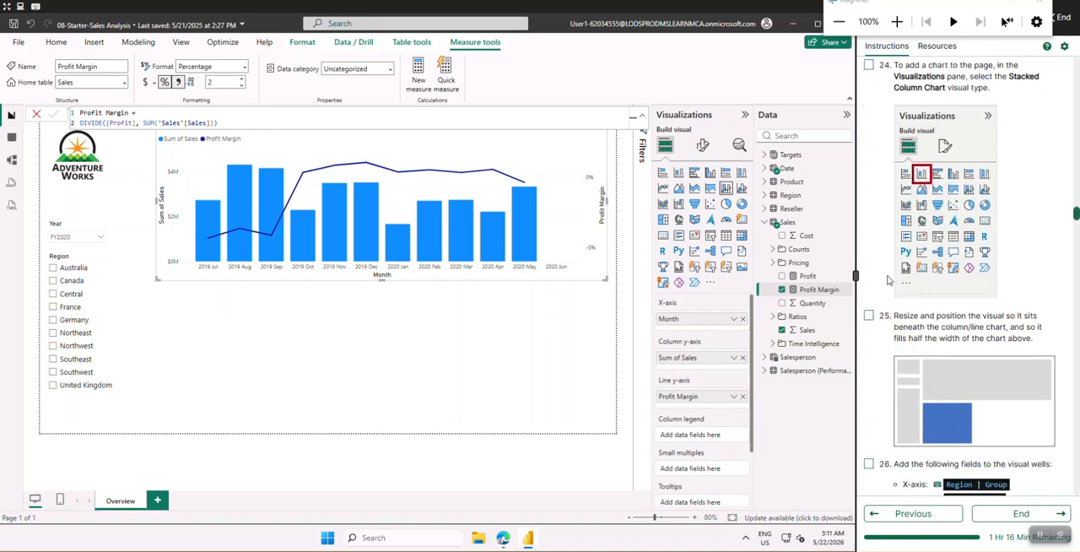
scroll(886, 280, "up", 1)
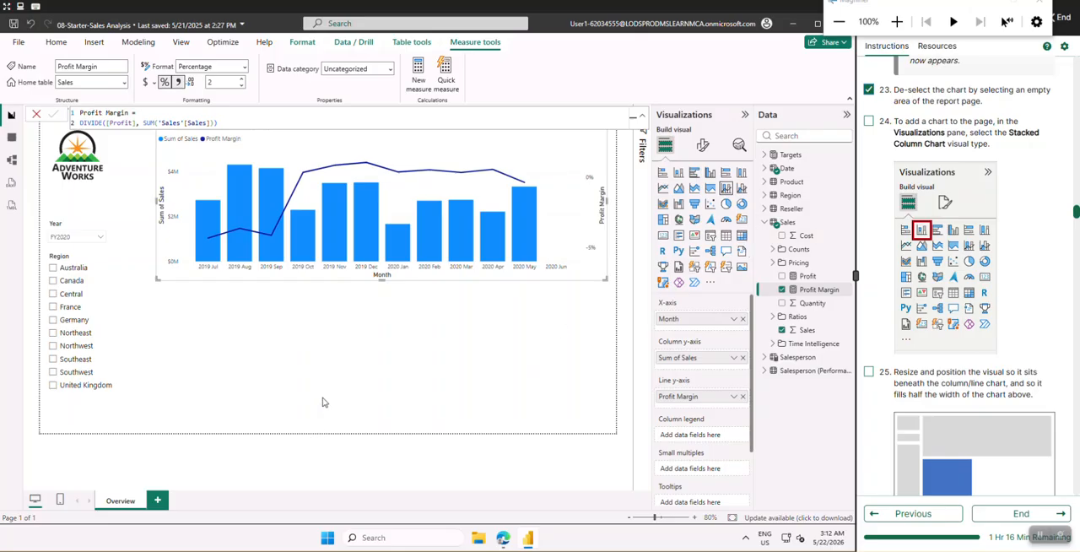
left_click(295, 321)
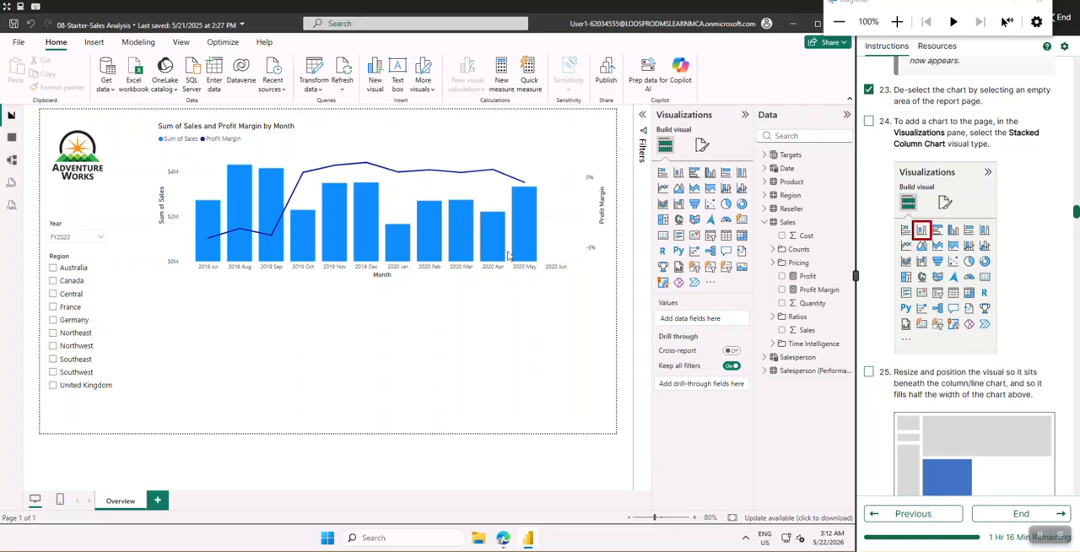
left_click(868, 122)
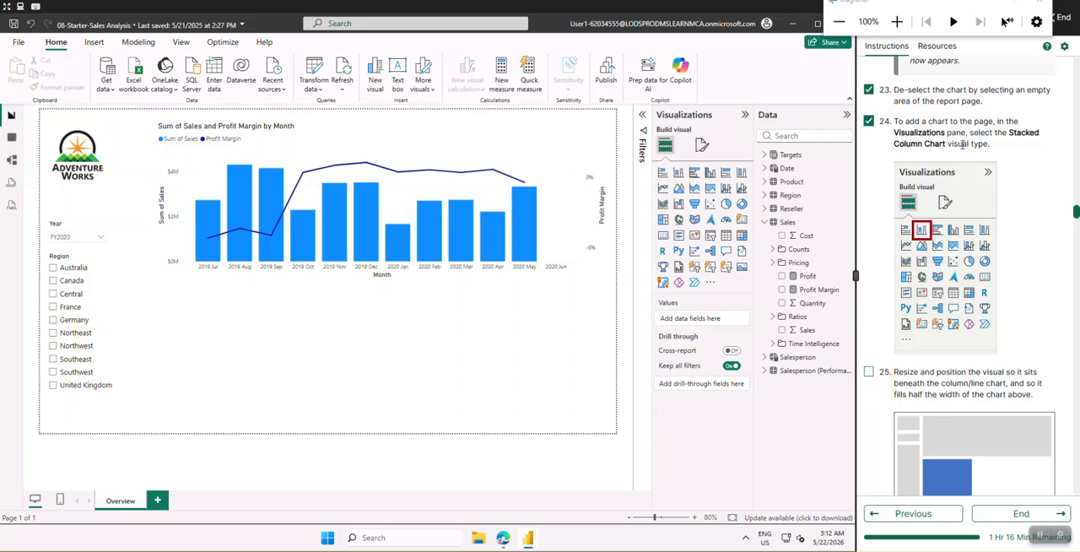
left_click(679, 174)
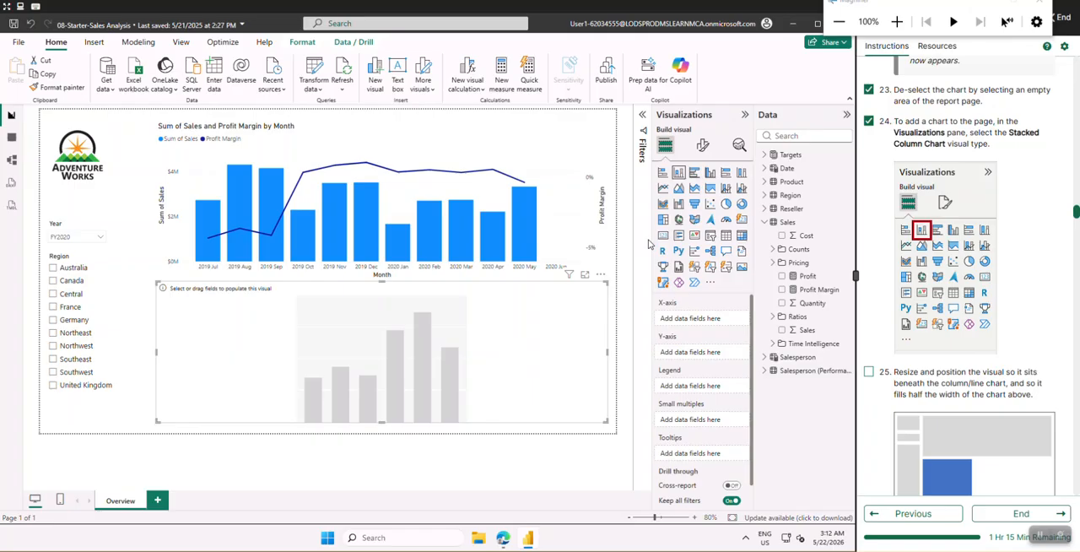
Check off lab instruction 25 and narrow the stacked column chart to about half the width of the chart above
scroll(923, 311, "down", 2)
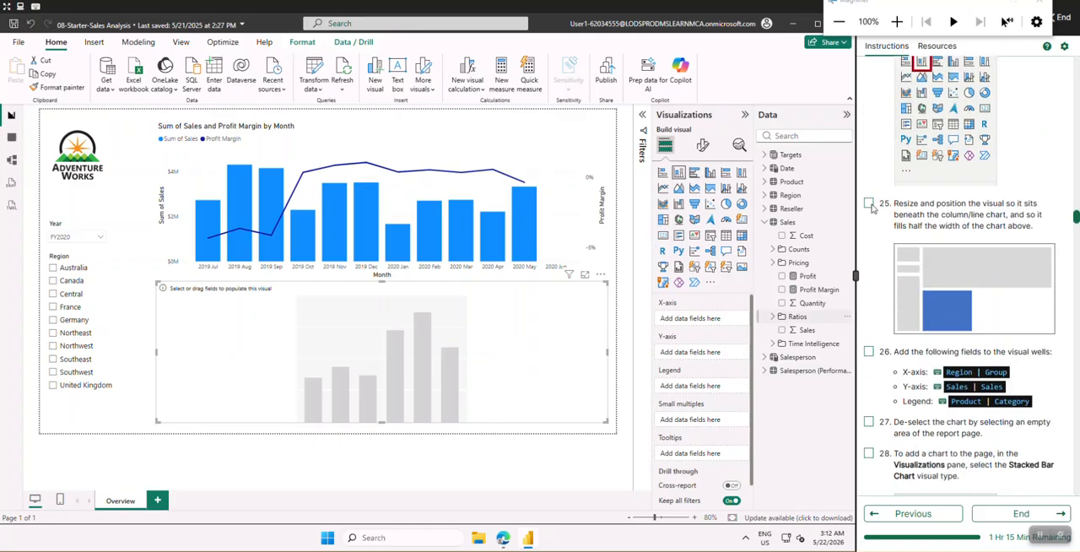
left_click(869, 204)
left_click_drag(605, 354, 574, 354)
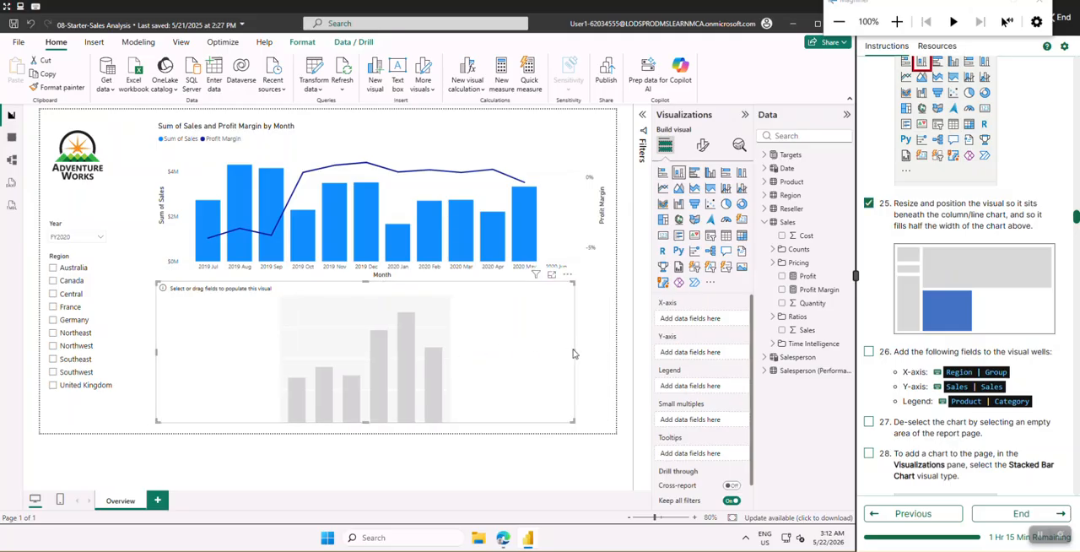
left_click_drag(573, 354, 356, 333)
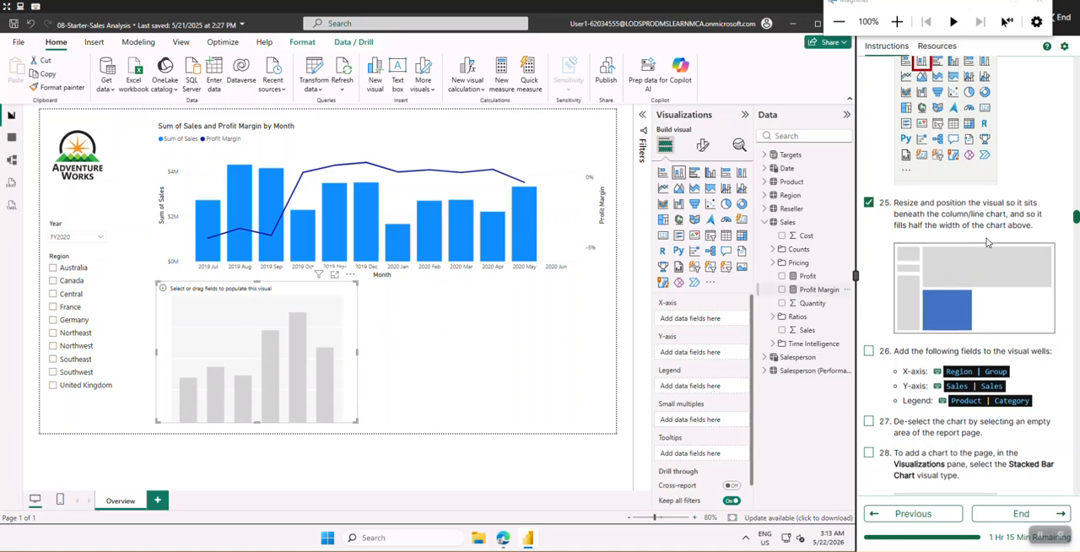
Check off lab instruction 26 and assign the Region table's Group field to the stacked column chart's X-axis
scroll(988, 242, "down", 3)
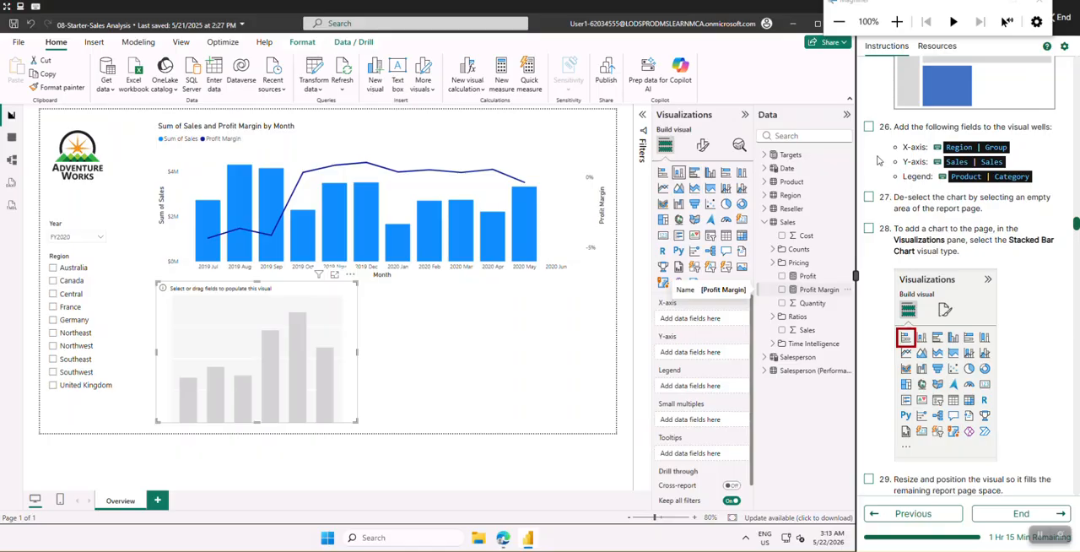
left_click(868, 128)
mouse_move(1075, 228)
left_mouse_down()
mouse_move(1061, 459)
mouse_move(1060, 239)
mouse_move(1077, 215)
left_mouse_up()
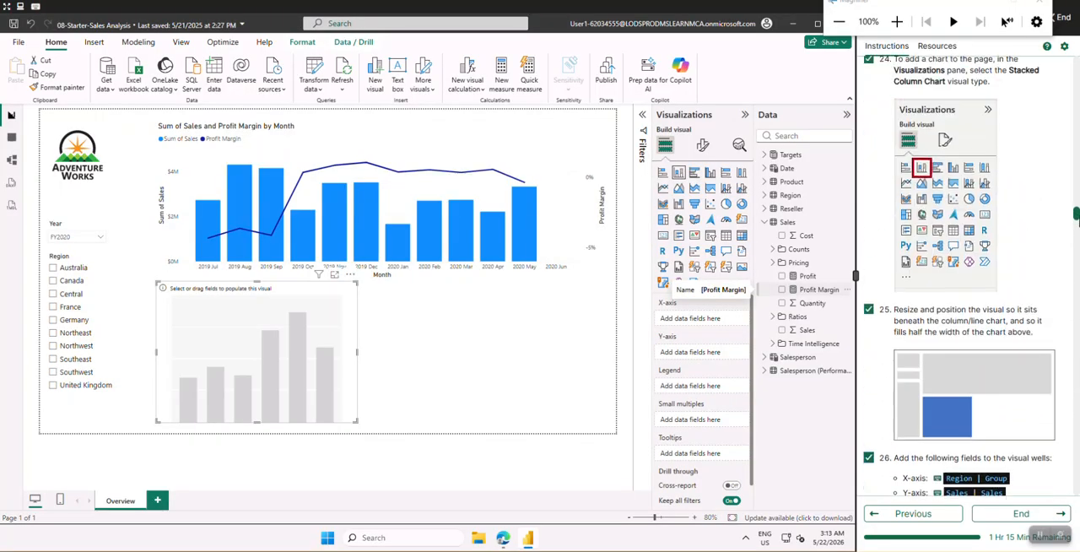
scroll(932, 298, "down", 3)
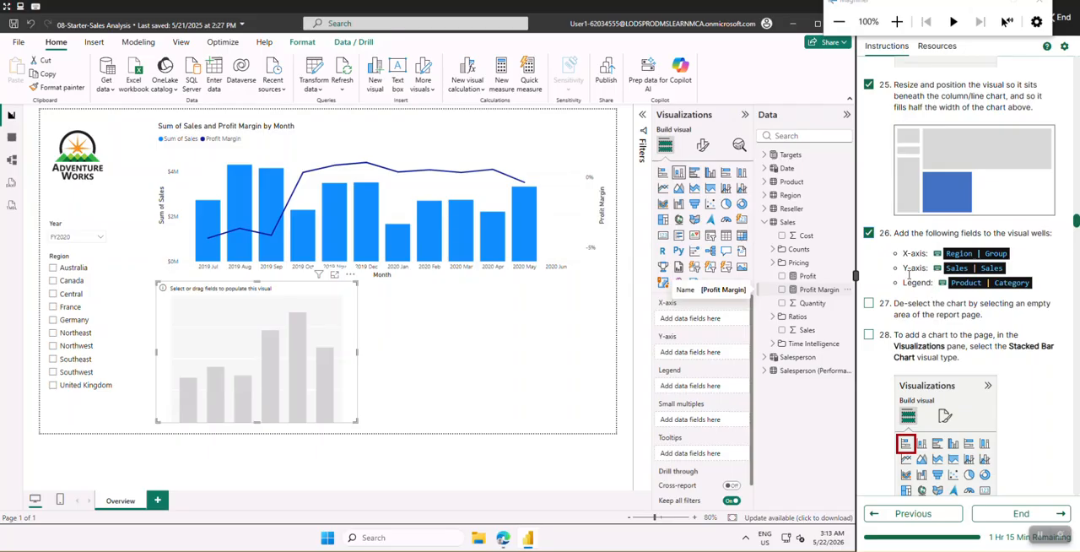
left_click(772, 224)
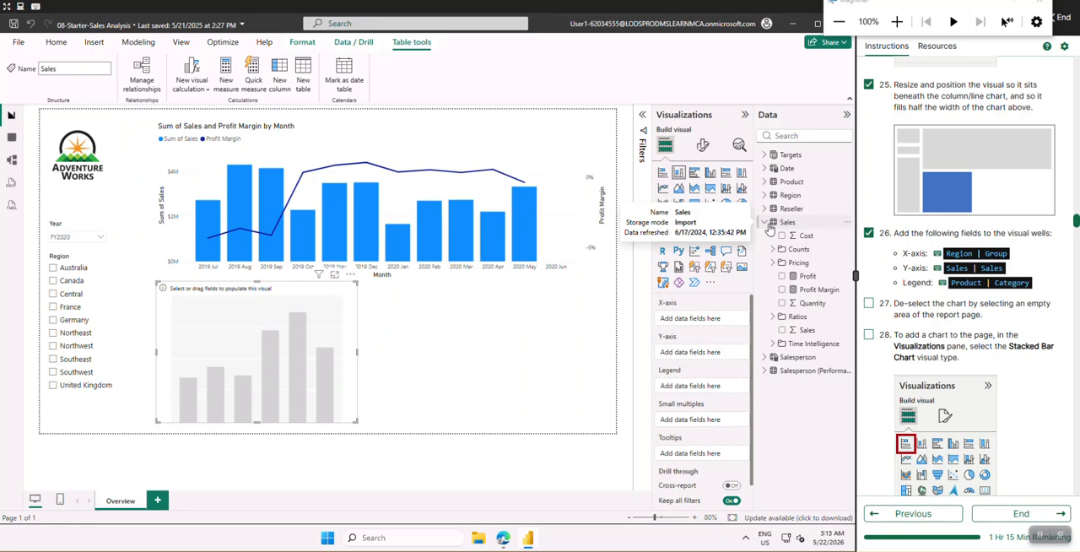
left_click(766, 222)
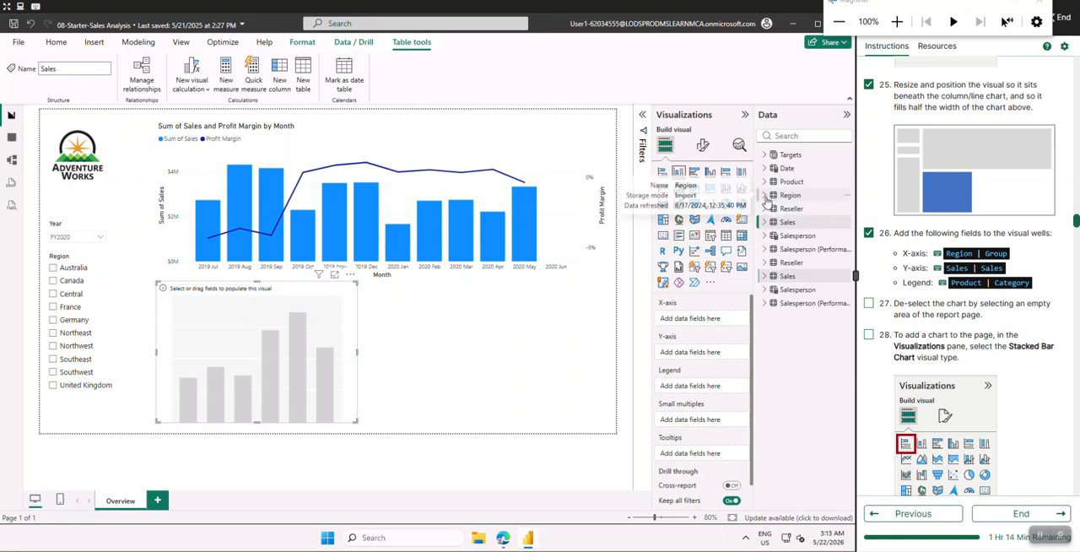
left_click(765, 197)
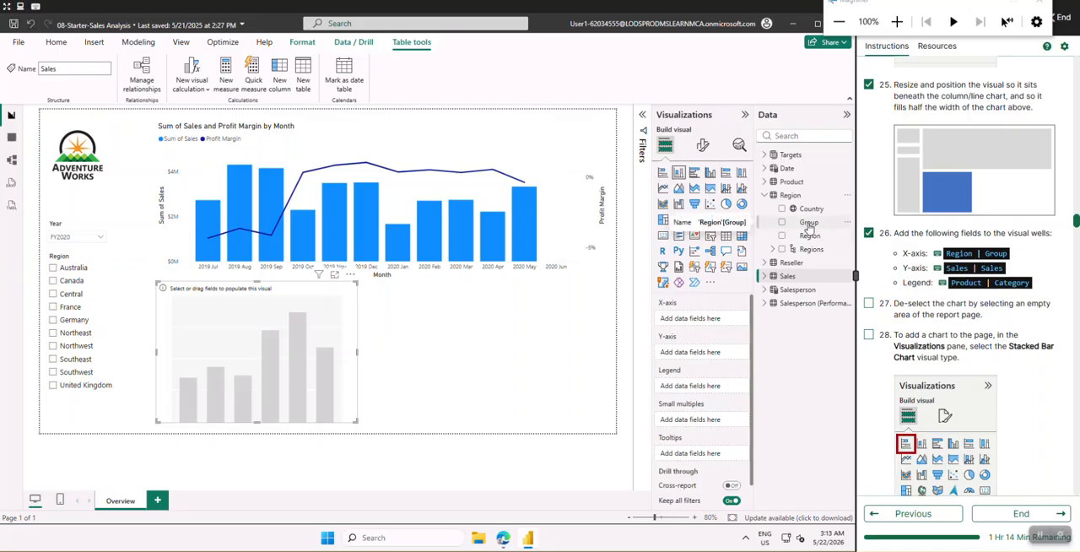
left_click_drag(808, 228, 704, 326)
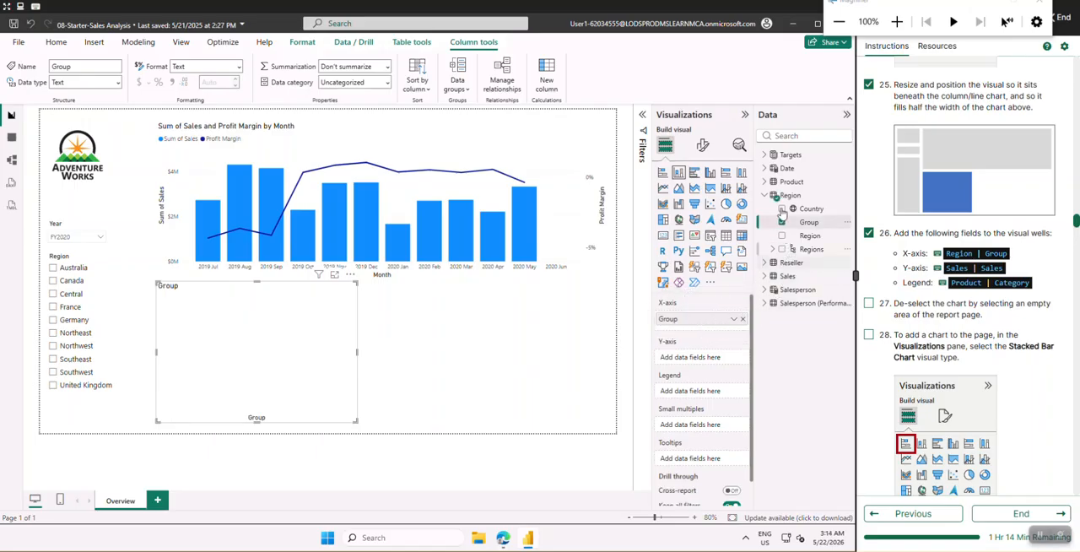
Assign the Sales table's Sales field to the stacked column chart's Y-axis
left_click(764, 195)
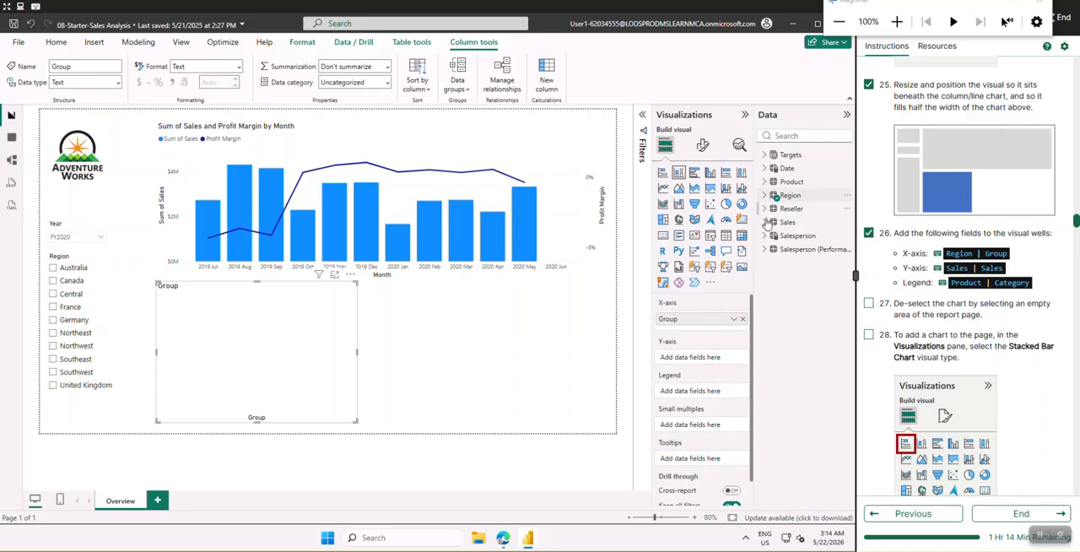
left_click(765, 223)
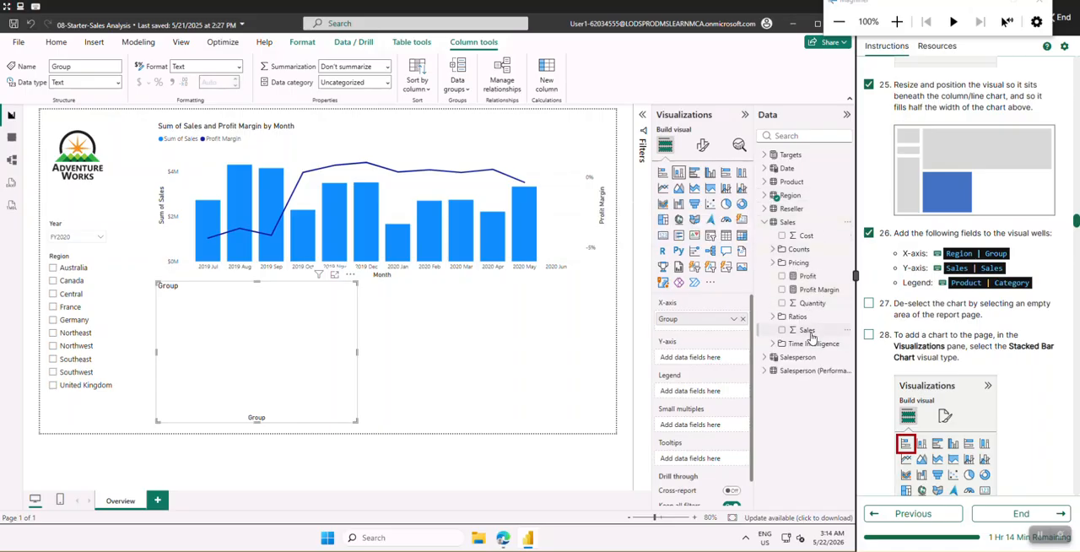
left_click_drag(810, 334, 707, 358)
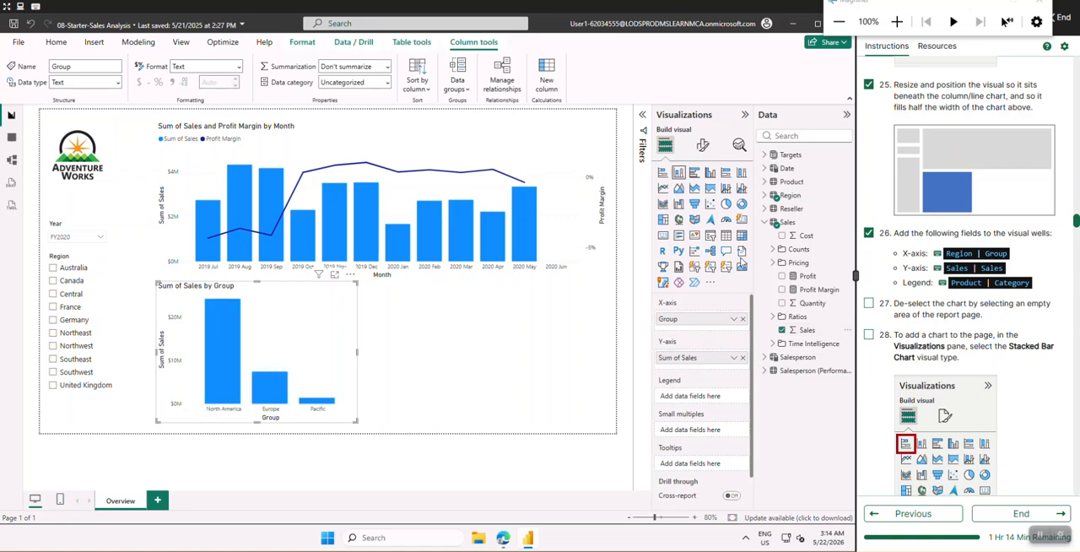
Assign the Product table's Category field to the stacked column chart's Legend
left_click(763, 225)
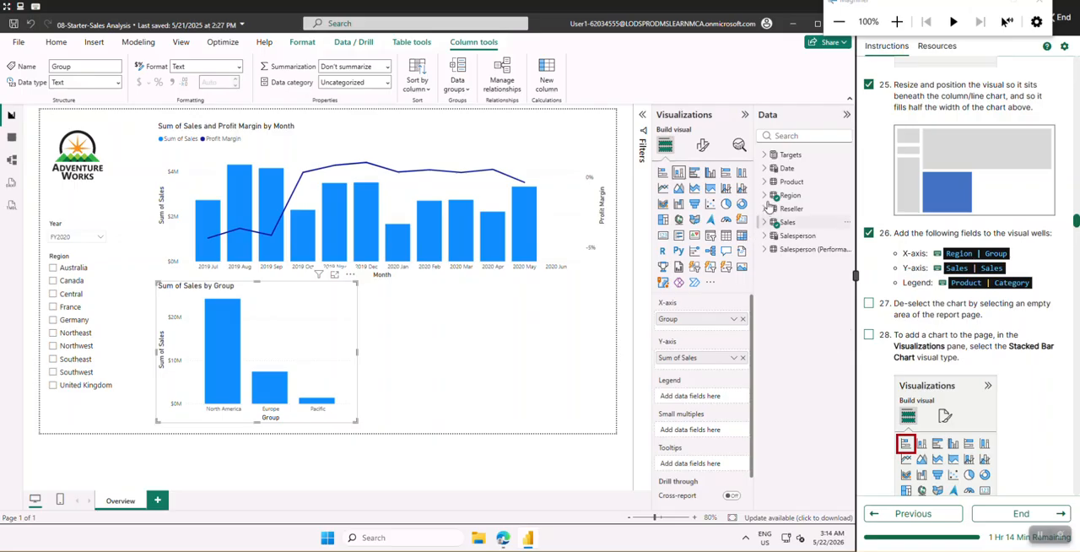
left_click(764, 183)
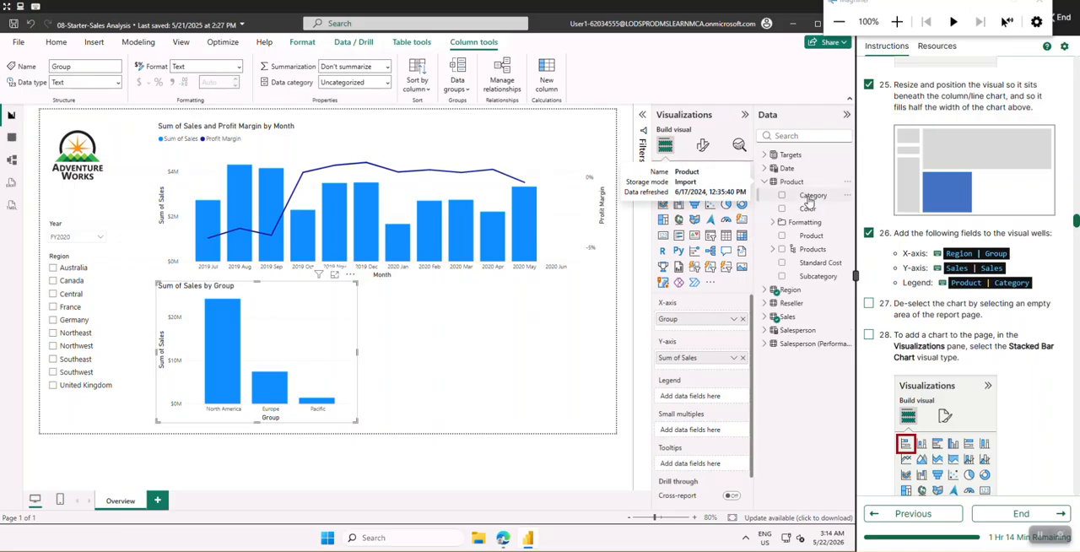
left_click_drag(810, 195, 690, 398)
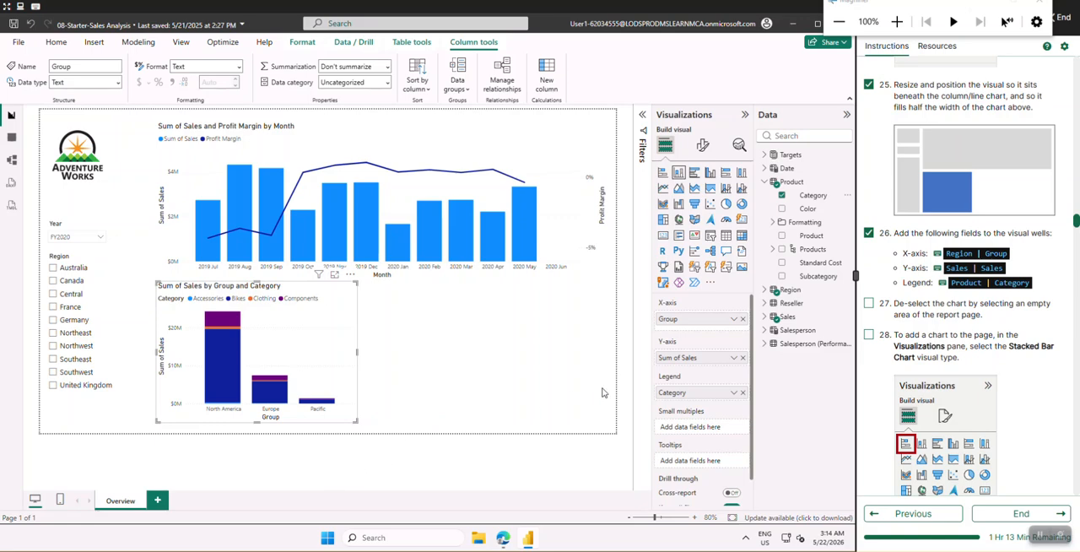
Check off lab instructions 27 and 28, deselect the stacked column chart and add a Stacked Bar Chart to the page
scroll(920, 213, "down", 3)
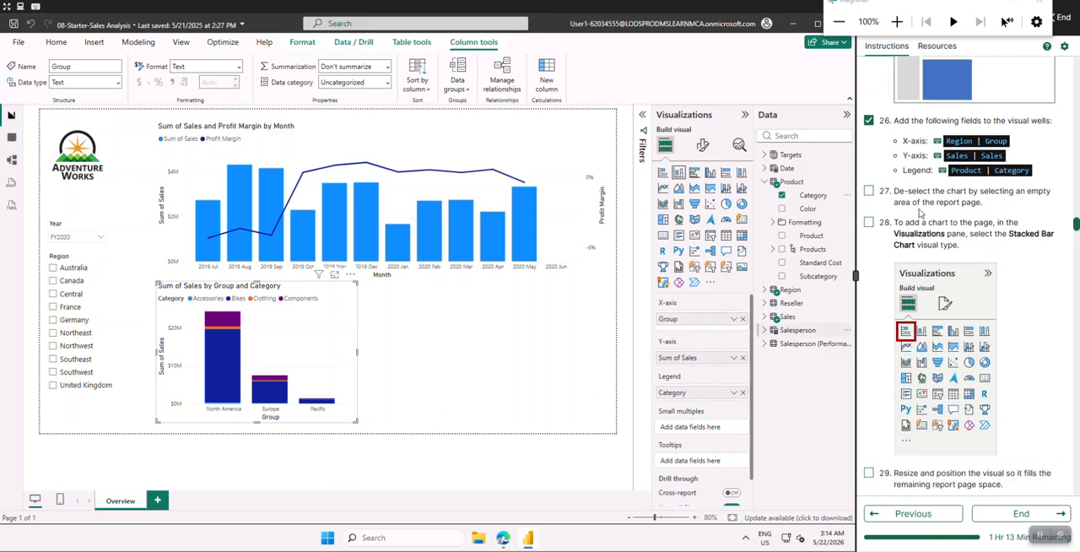
left_click(868, 191)
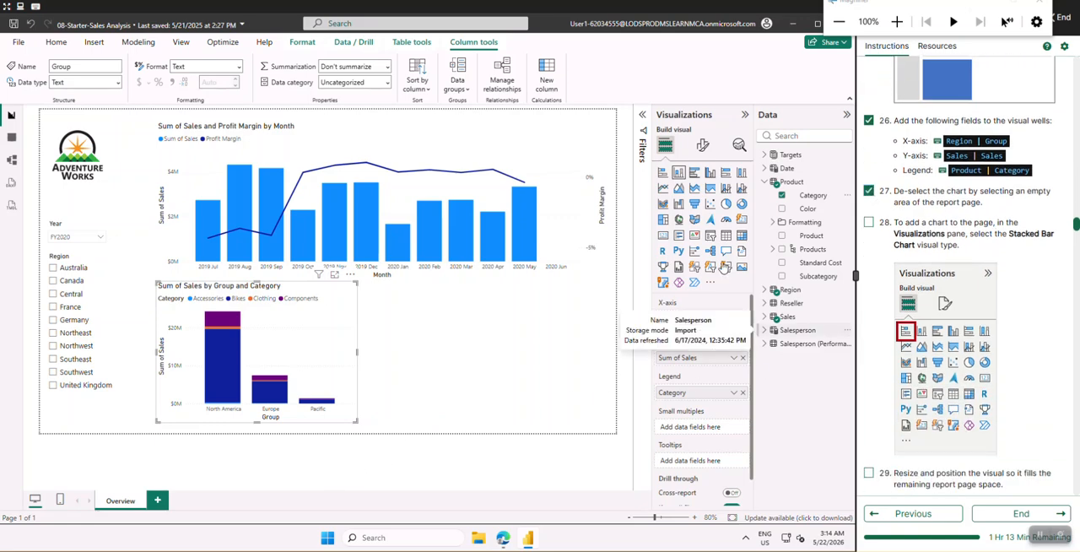
left_click(453, 371)
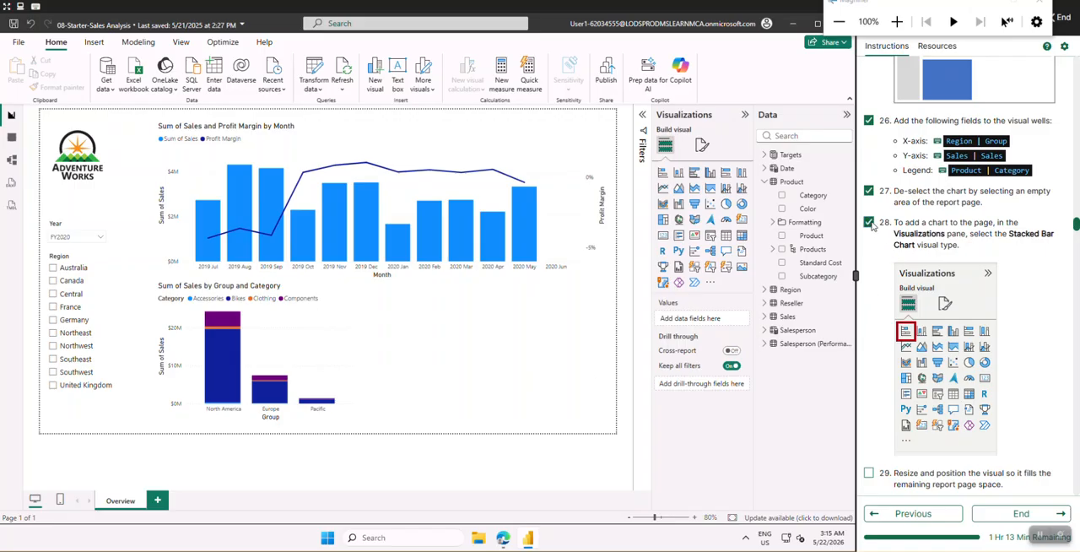
scroll(908, 330, "down", 2)
scroll(909, 330, "up", 1)
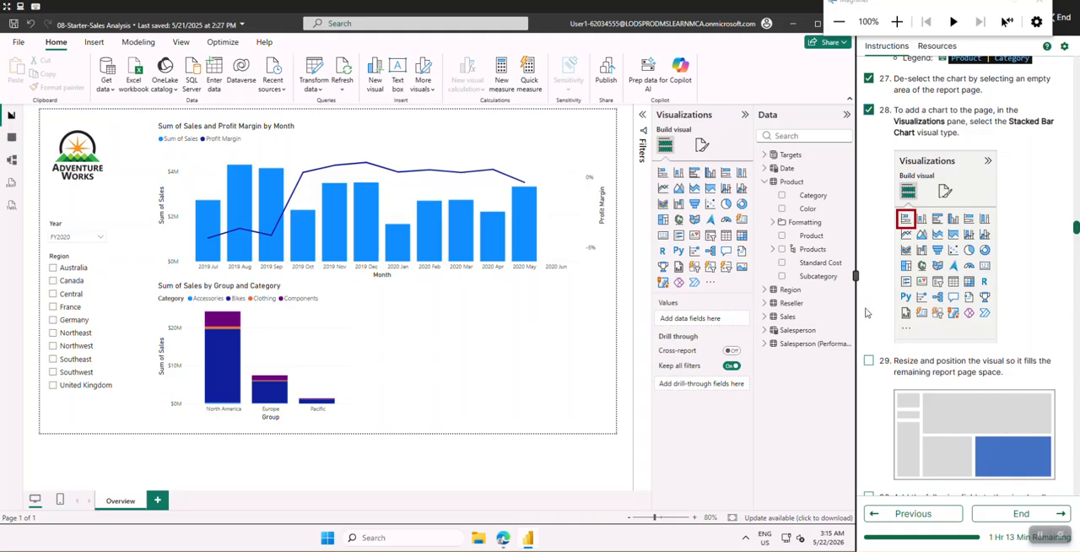
left_click(663, 173)
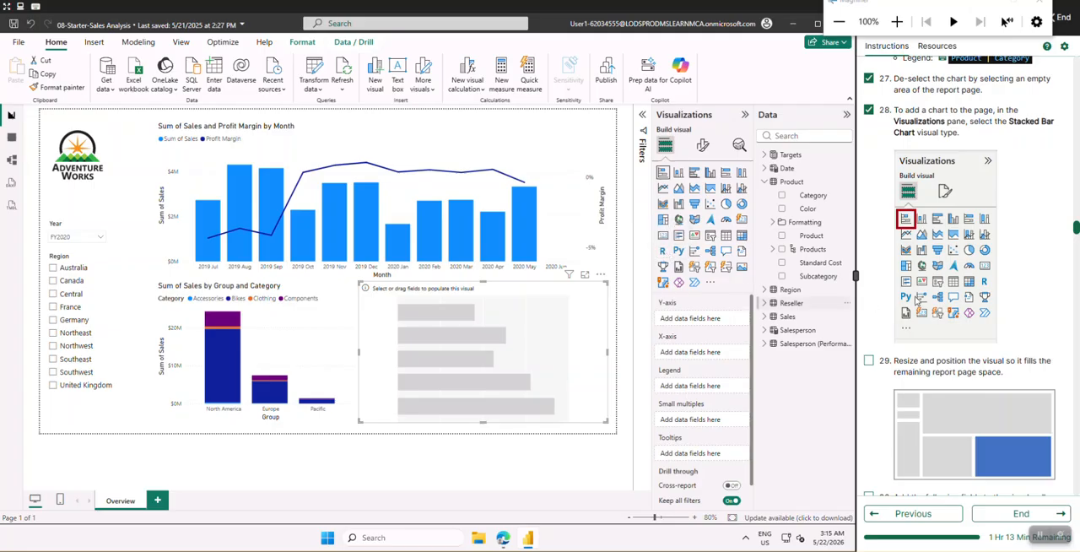
Check off lab instructions 29 and 30 and assign the Product table's Category field to the stacked bar chart's Y-axis
scroll(894, 245, "down", 3)
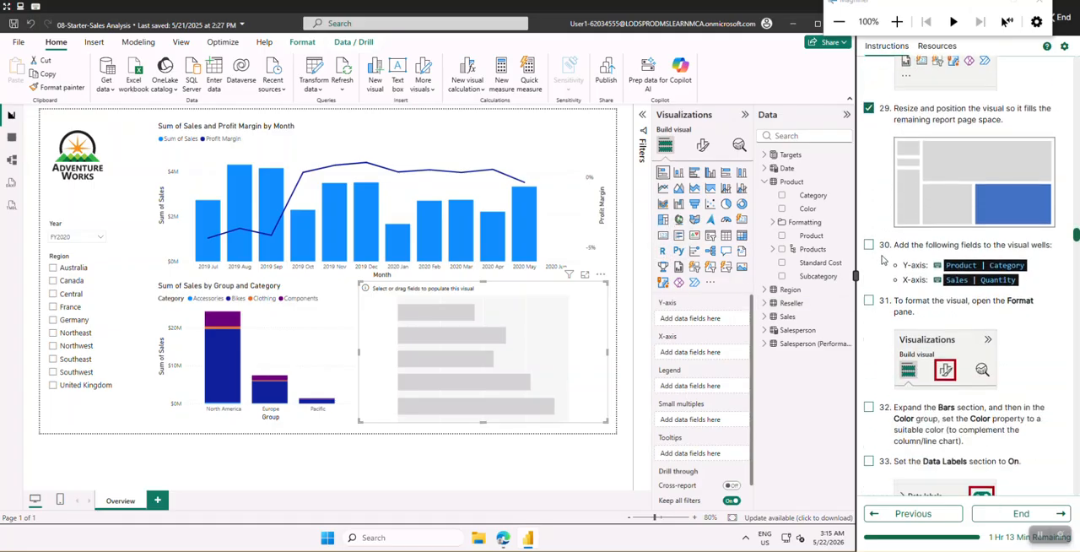
left_click(868, 217)
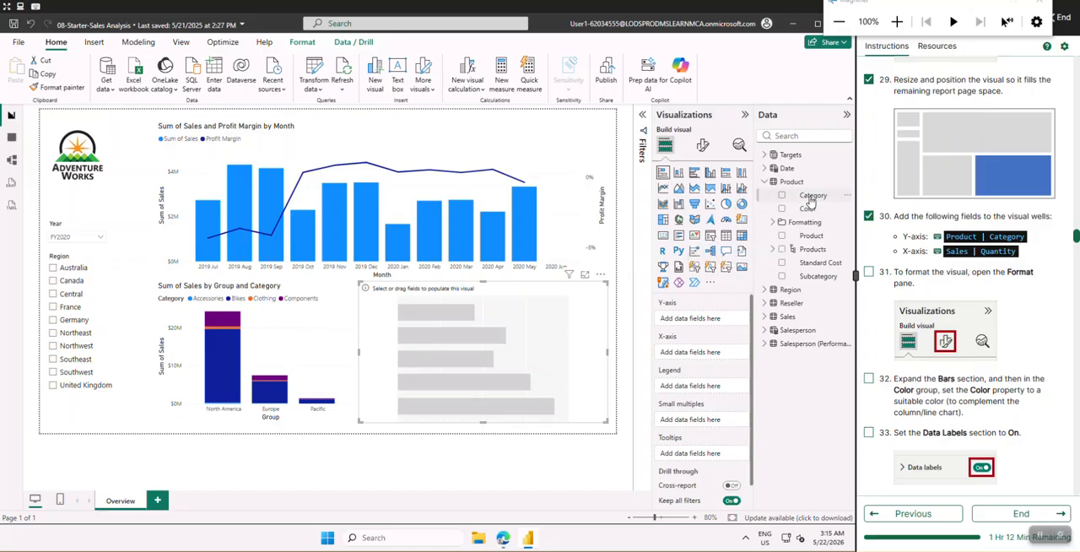
left_click_drag(811, 200, 710, 322)
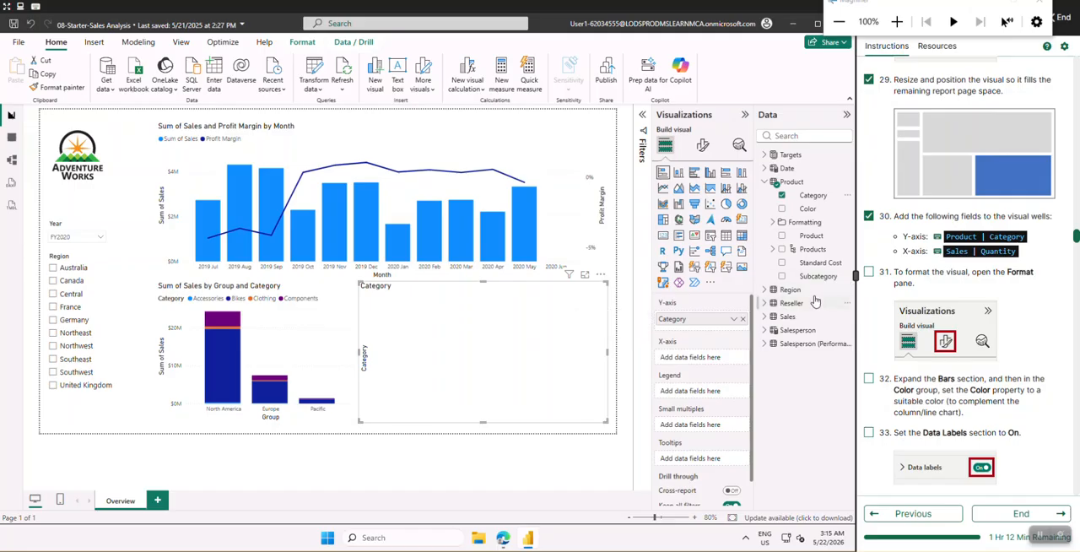
Assign the Sales table's Quantity field to the stacked bar chart's X-axis
left_click(763, 182)
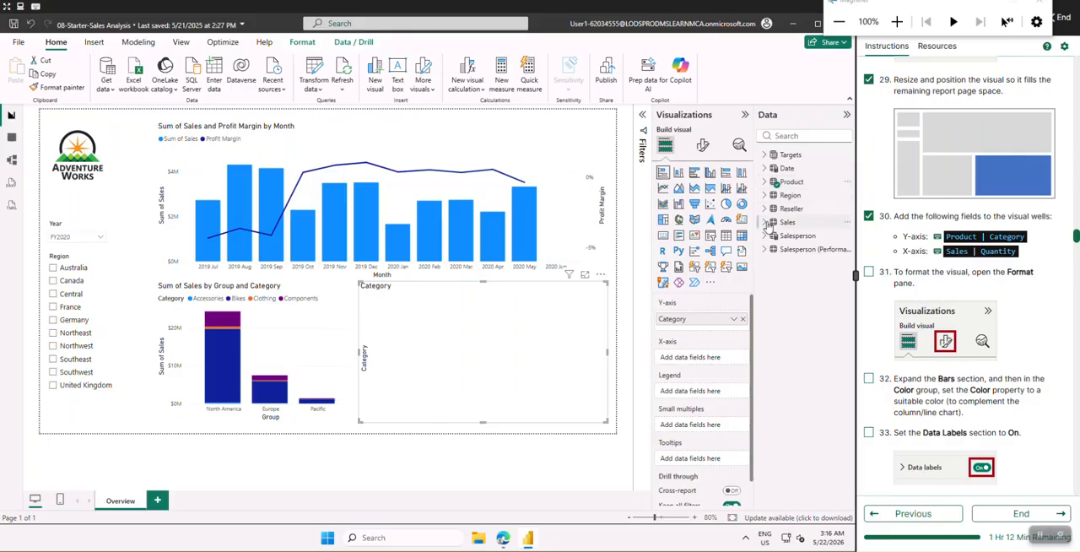
left_click(765, 222)
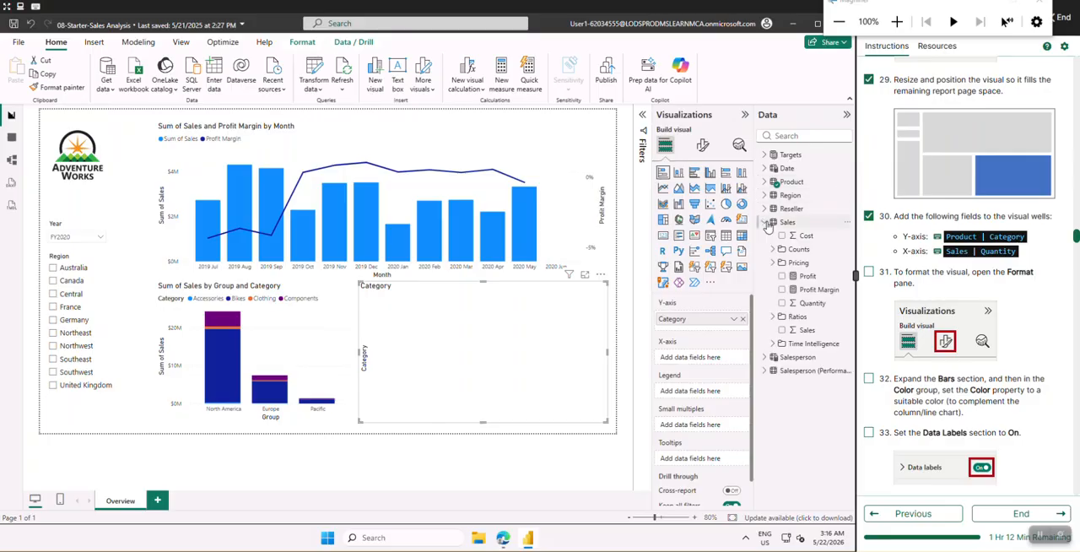
left_click(815, 306)
left_click_drag(815, 307, 710, 361)
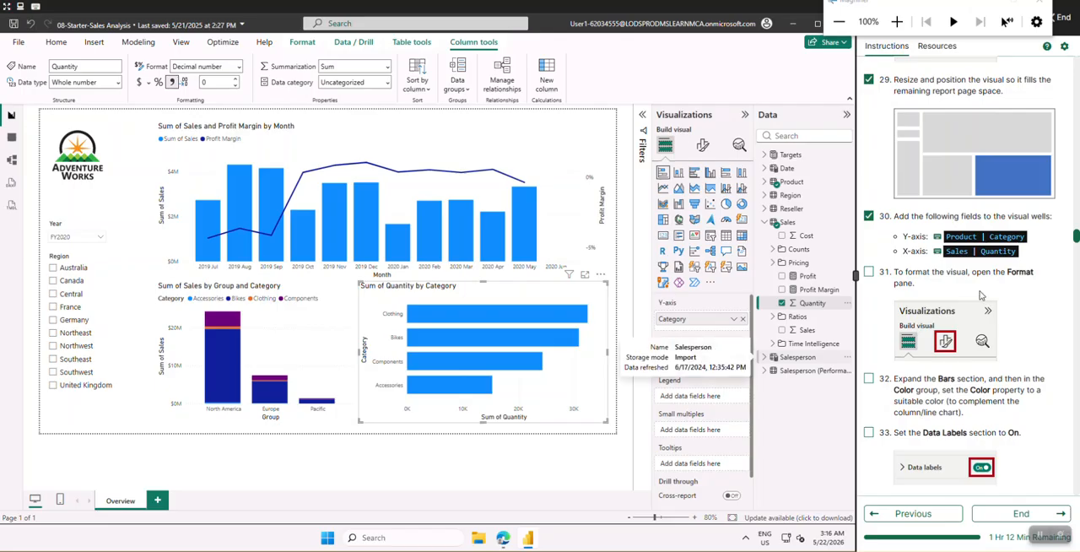
Check off lab instruction 31 and open the stacked bar chart's format settings
scroll(931, 232, "down", 2)
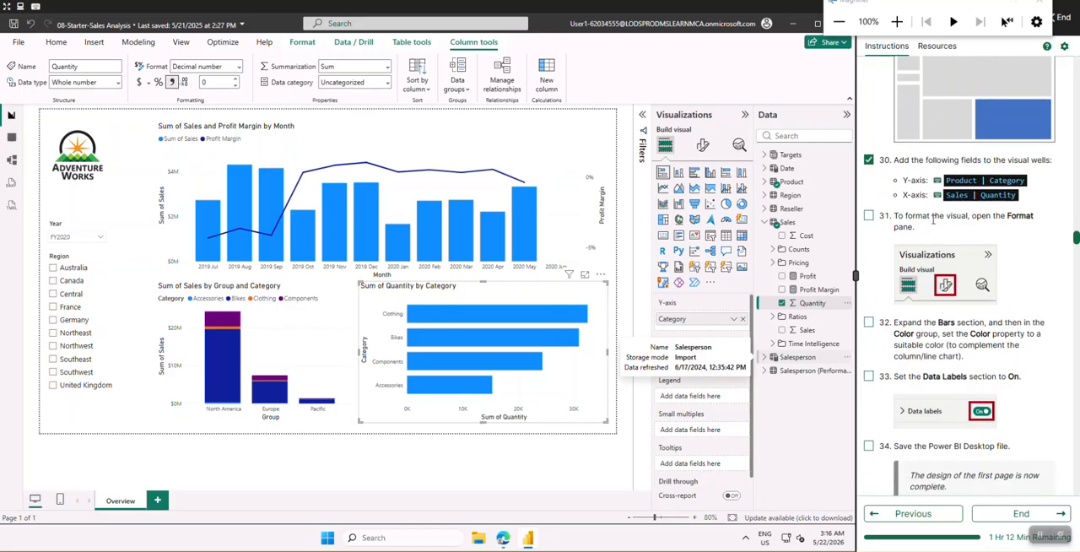
left_click(869, 216)
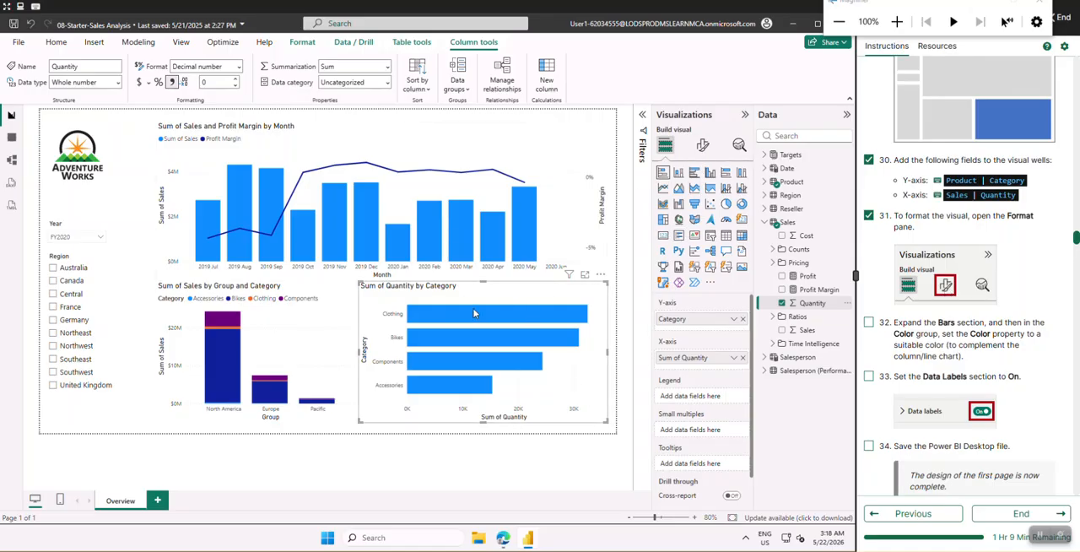
left_click(704, 147)
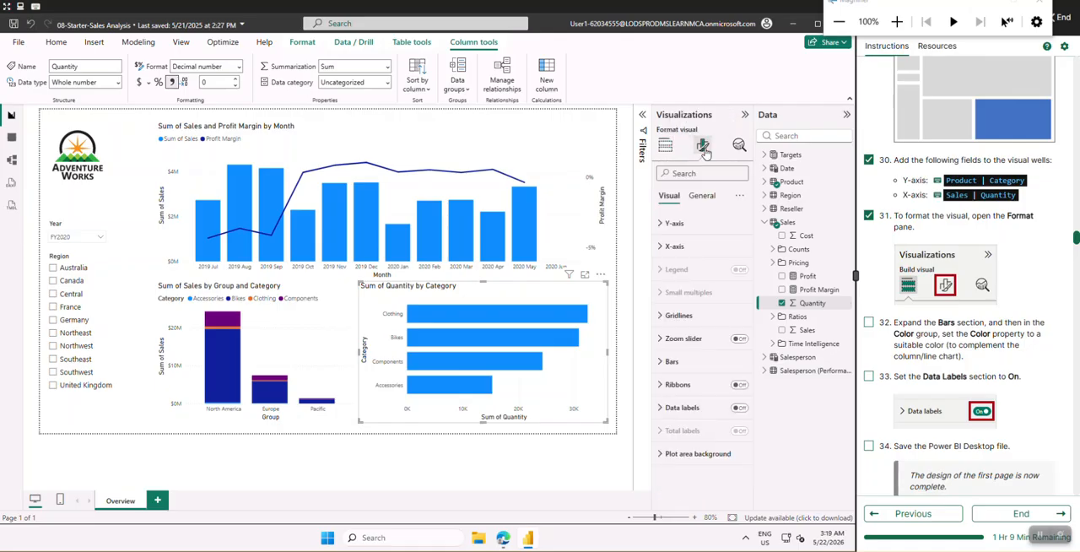
Check off lab instruction 32 and expand the Bars formatting section of the stacked bar chart
scroll(879, 325, "down", 1)
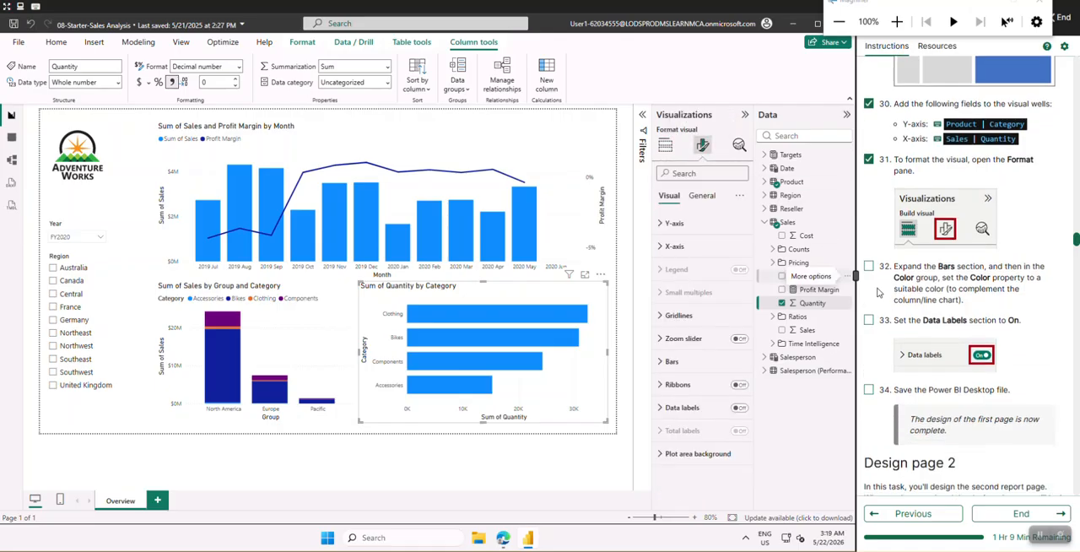
left_click(868, 266)
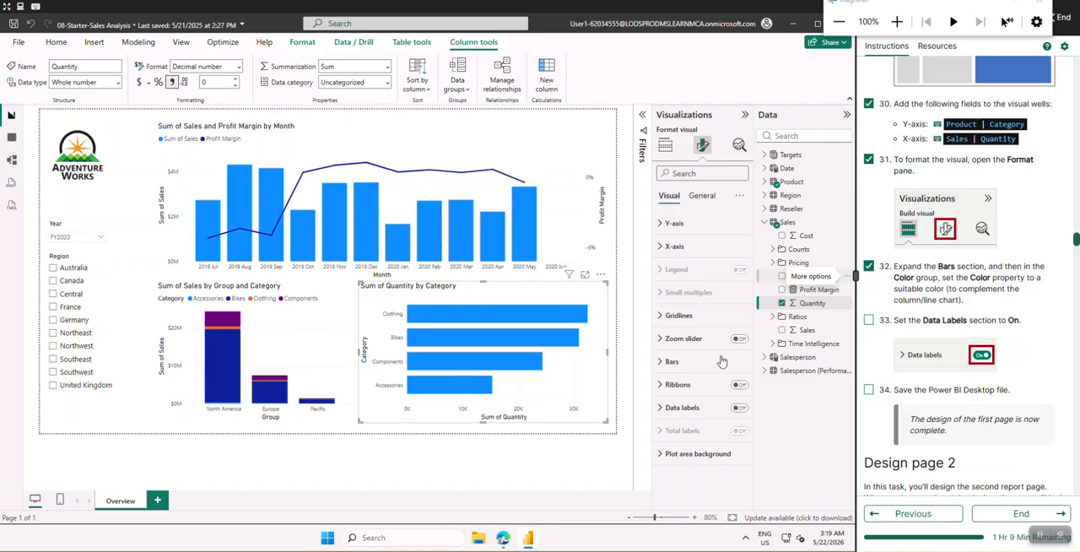
left_click(663, 368)
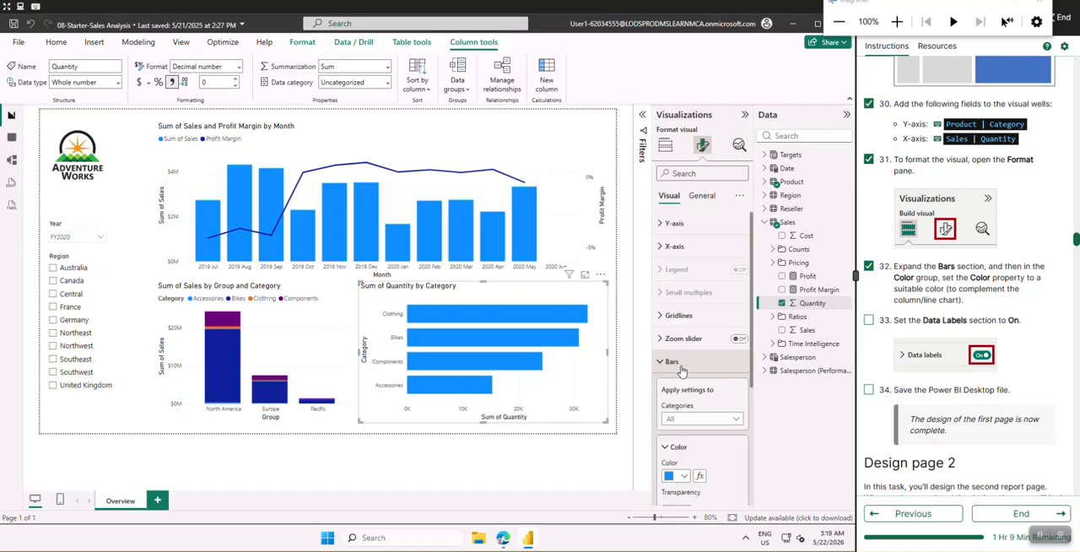
scroll(919, 302, "down", 2)
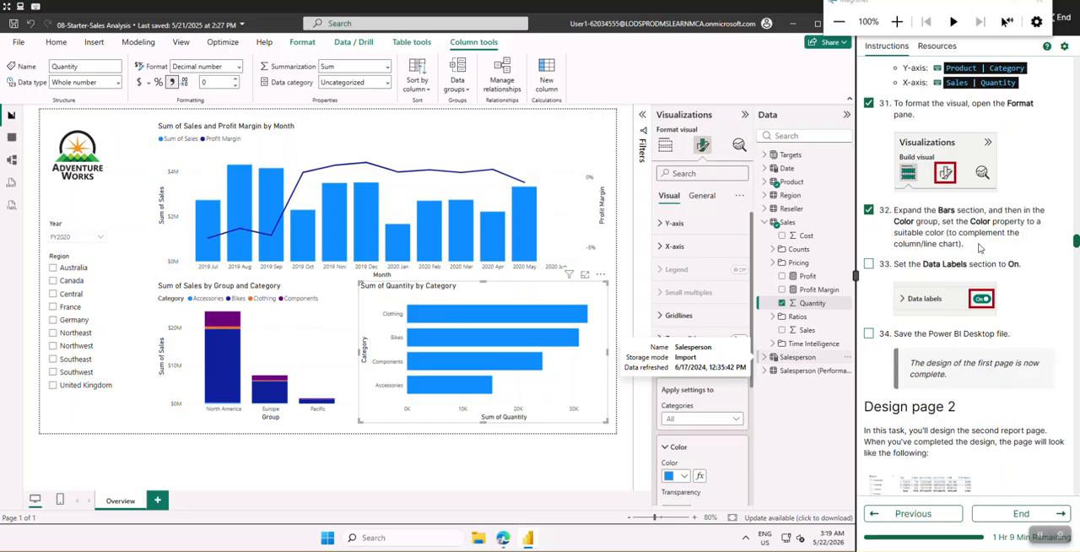
mouse_move(515, 341)
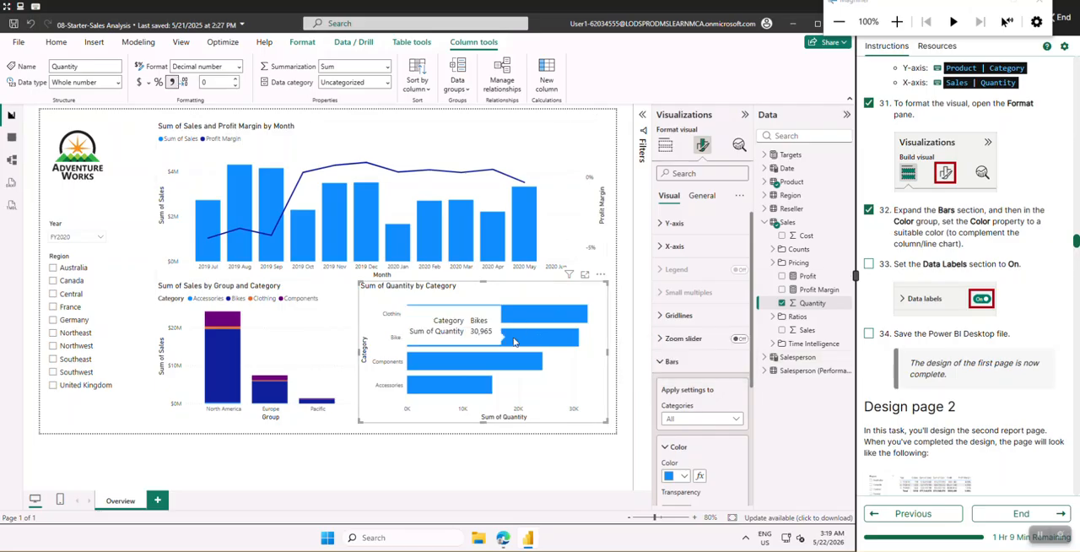
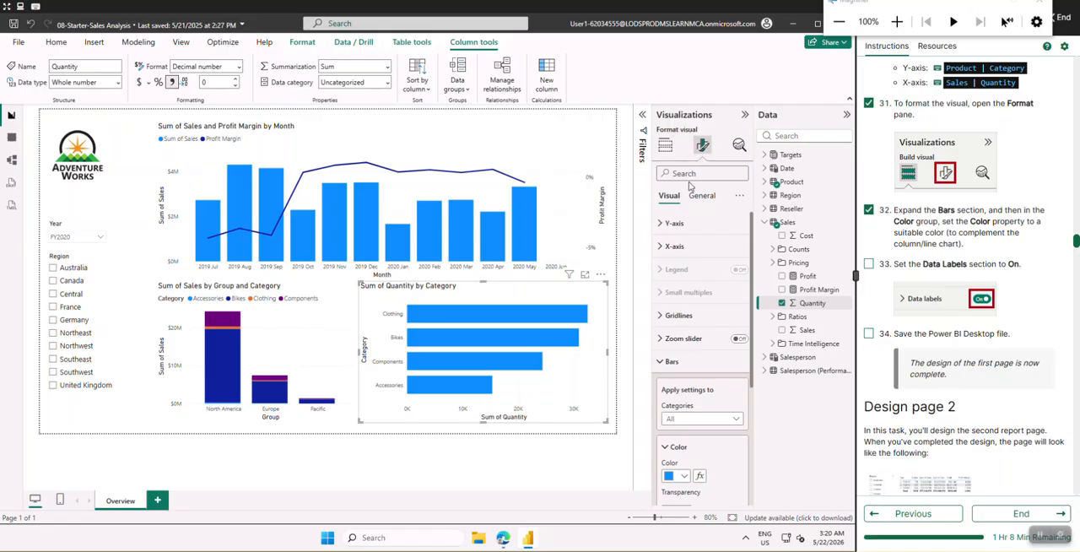
Collapse the Bars formatting section and turn on data labels for the stacked bar chart
left_click(670, 362)
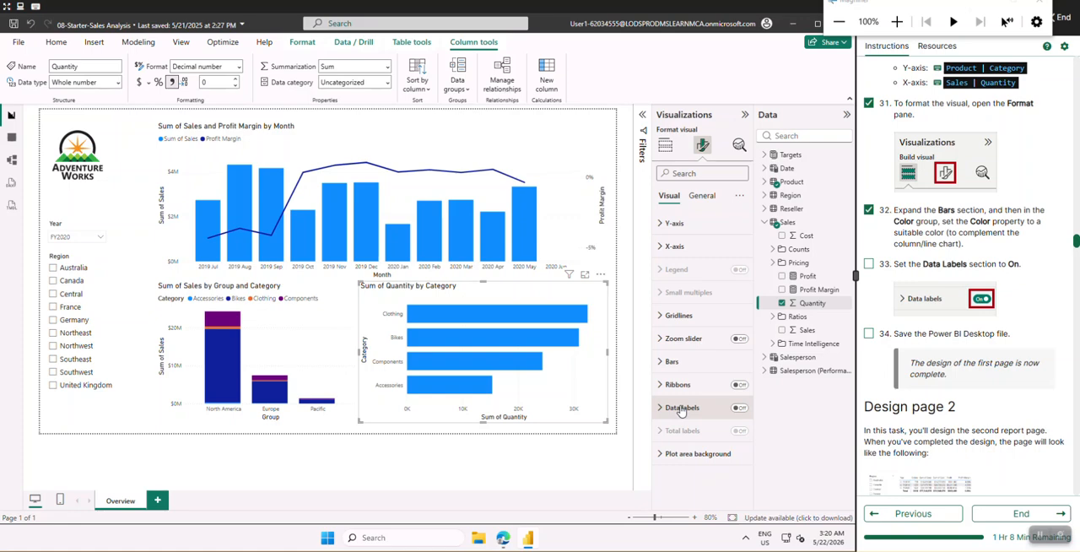
left_click(740, 408)
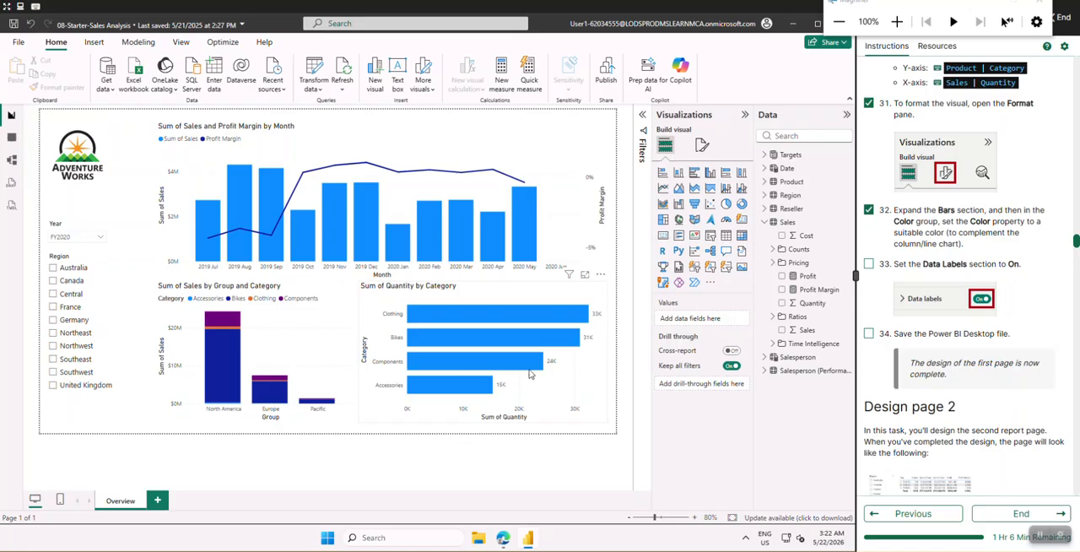
Check off lab instructions 33 and 34 and save the report file
scroll(953, 261, "down", 2)
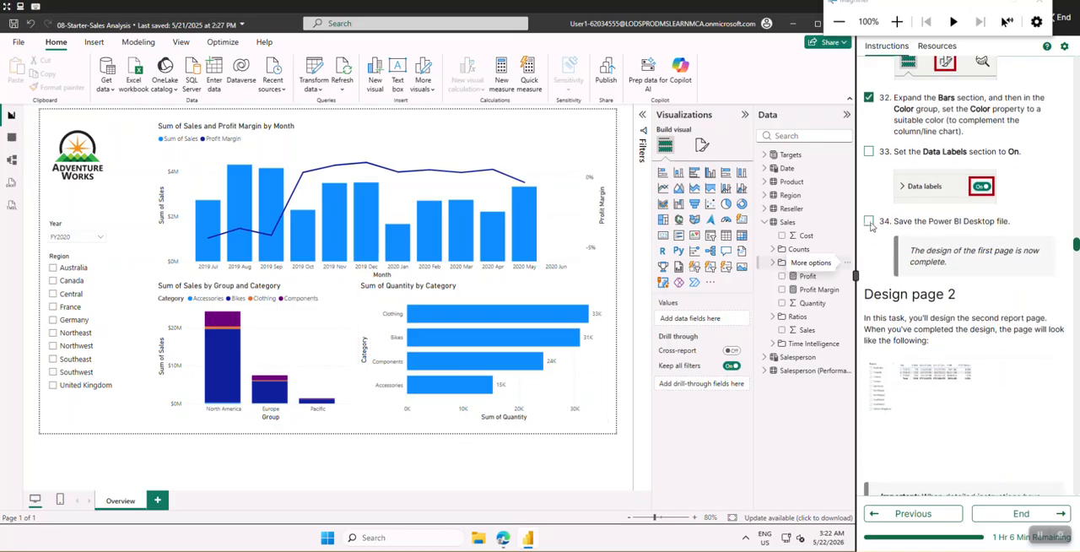
left_click(868, 221)
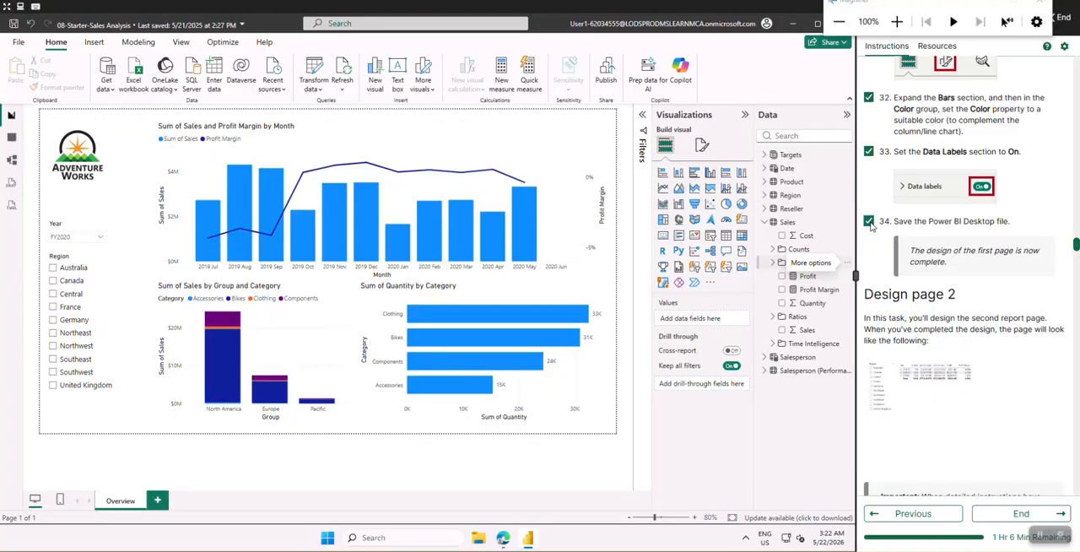
left_click(14, 26)
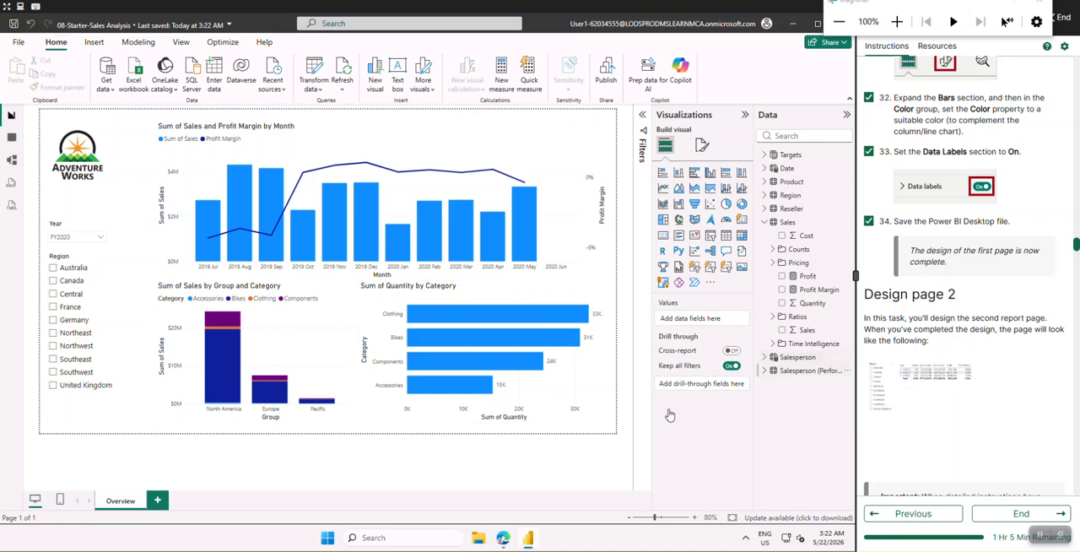
Examine the enlarged reference image of the page 2 design in the lab instructions and close it
scroll(965, 292, "down", 5)
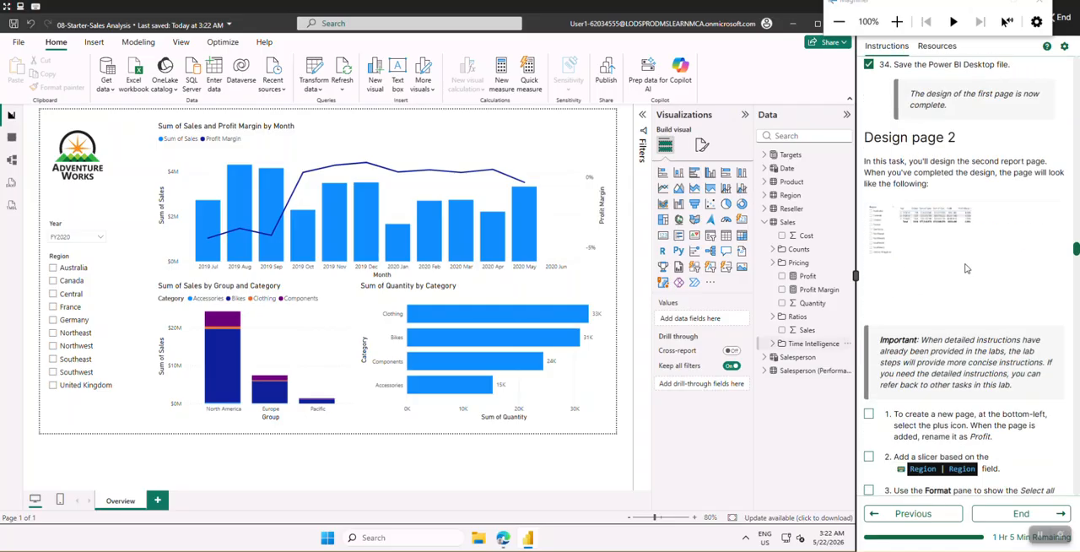
left_click(932, 104)
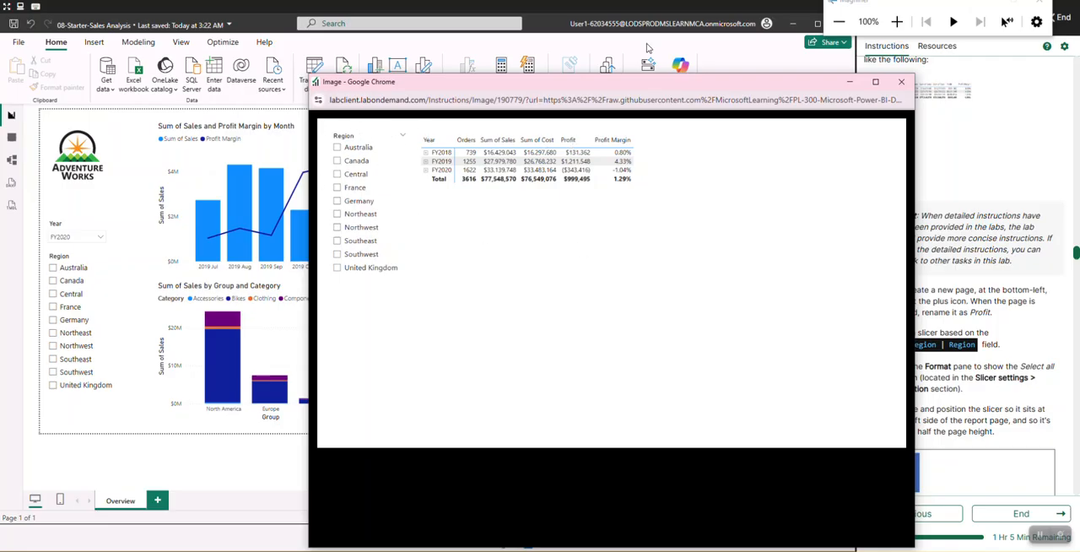
left_click(913, 86)
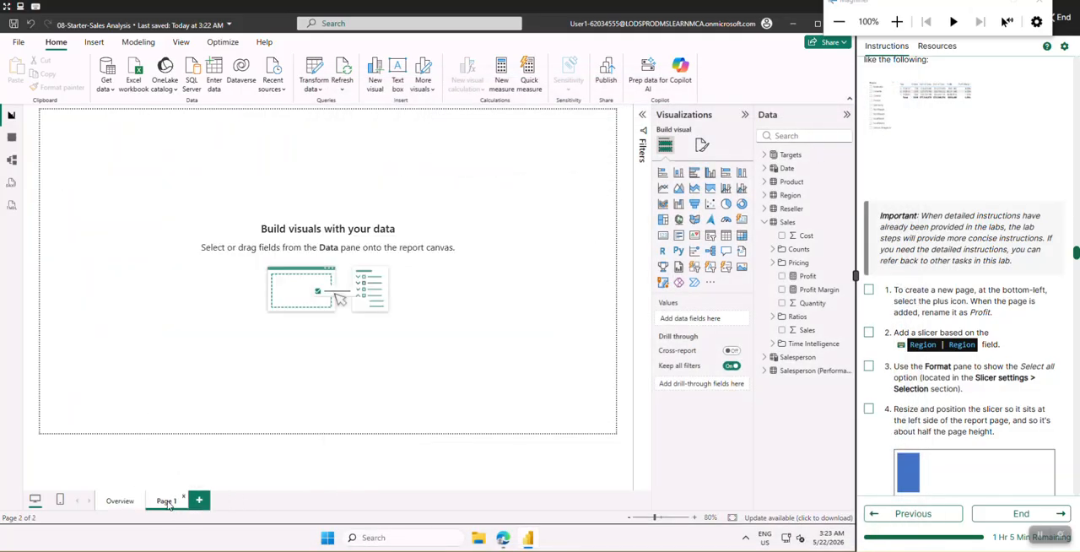
Rename the new second report page as Profit and check off lab instruction 1
double_click(168, 501)
key("BackSpace")
key("BackSpace")
key("BackSpace")
type("rofit")
key("Return")
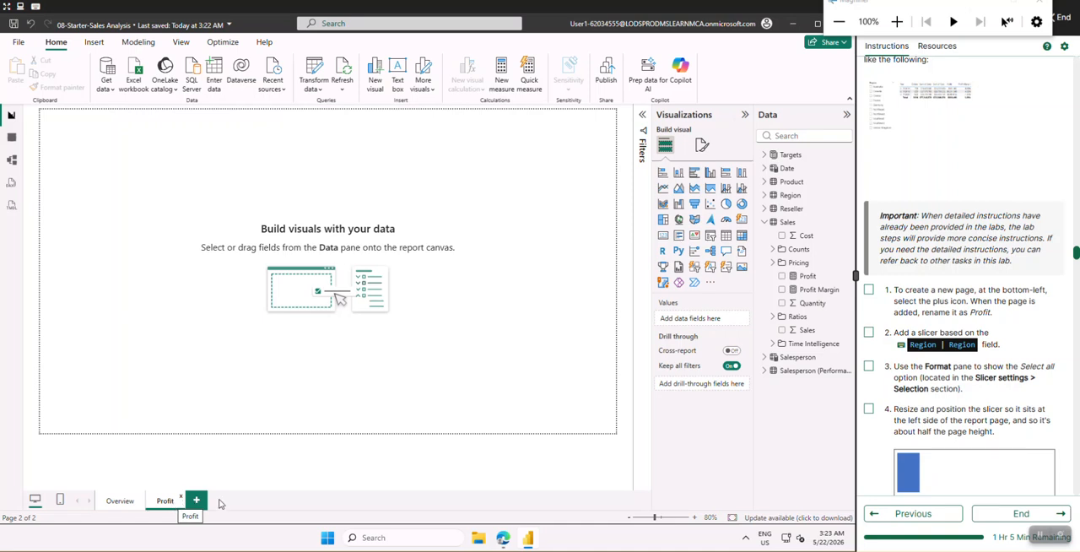
left_click(869, 288)
Check off lab instruction 2 and add a slicer to the Profit page
scroll(896, 312, "down", 1)
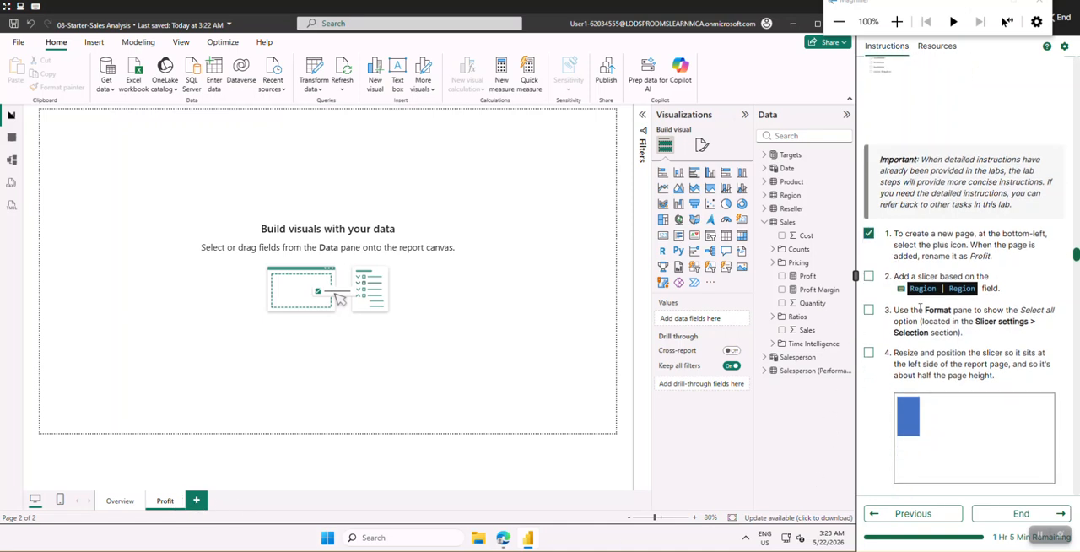
left_click(869, 276)
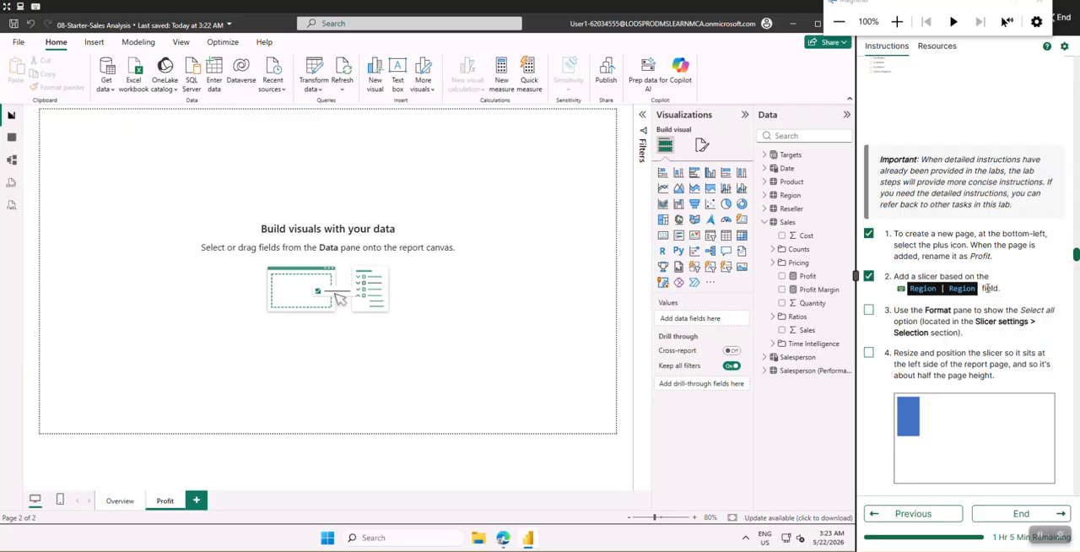
left_click(711, 239)
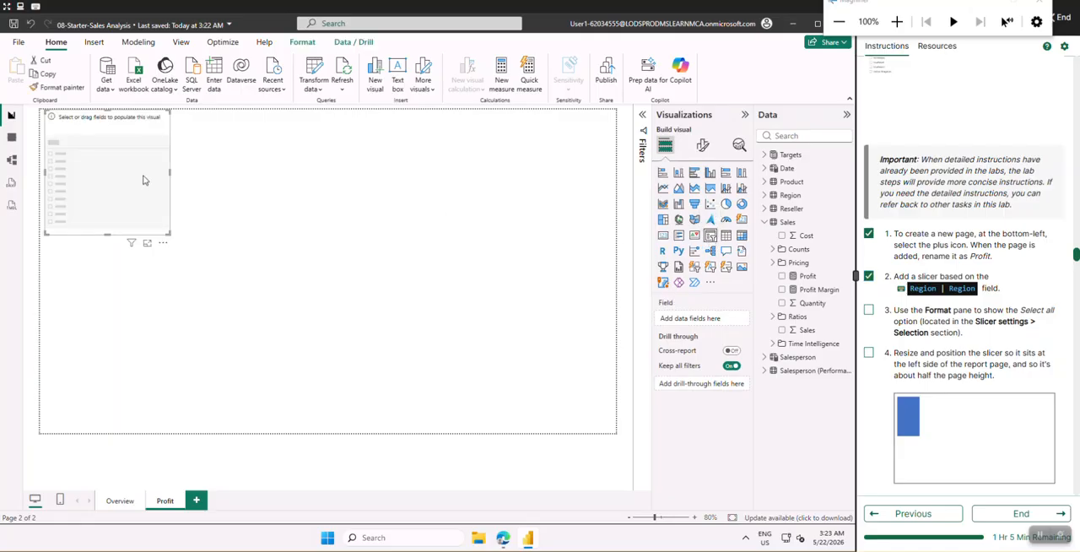
Shift the empty slicer slightly down, make it about half as wide, and extend it to about half the page height
scroll(893, 344, "down", 1)
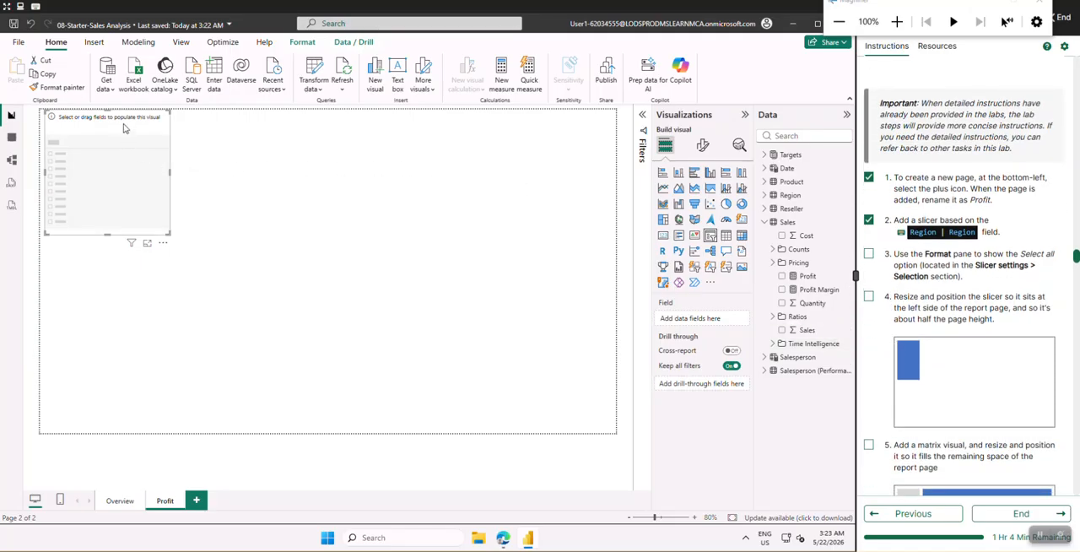
left_click_drag(124, 127, 124, 134)
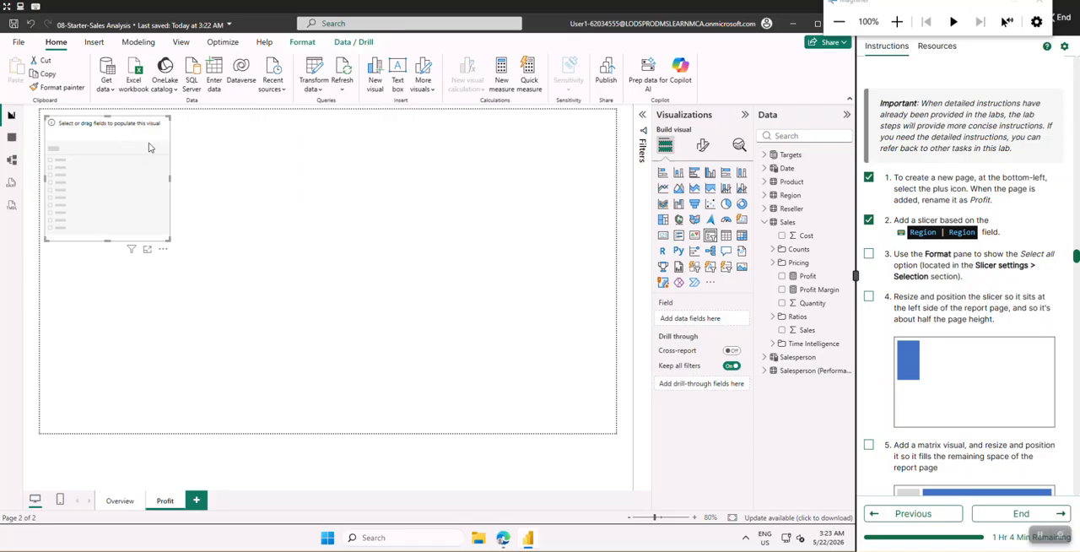
left_click_drag(169, 176, 104, 190)
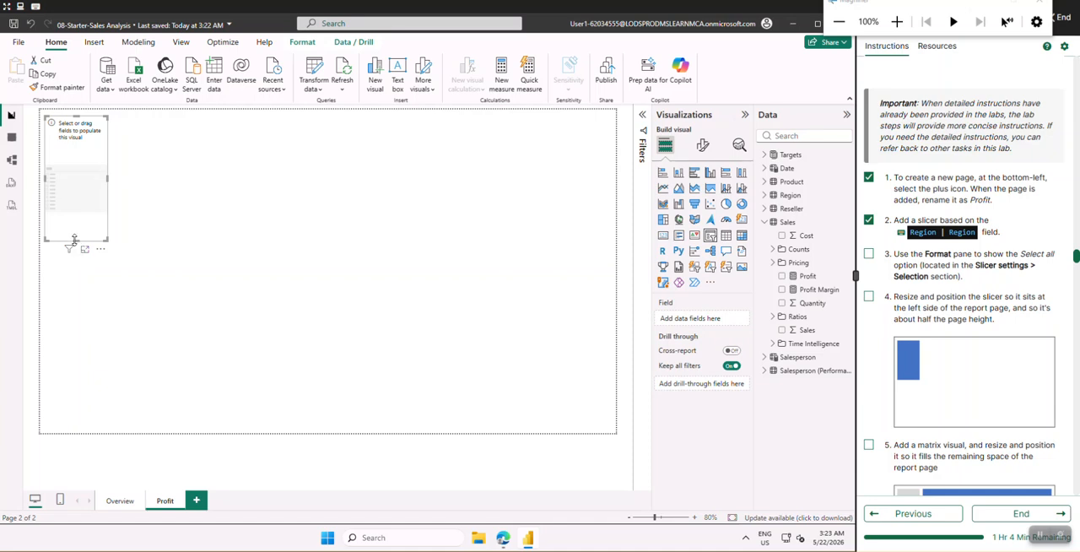
left_click_drag(75, 242, 74, 271)
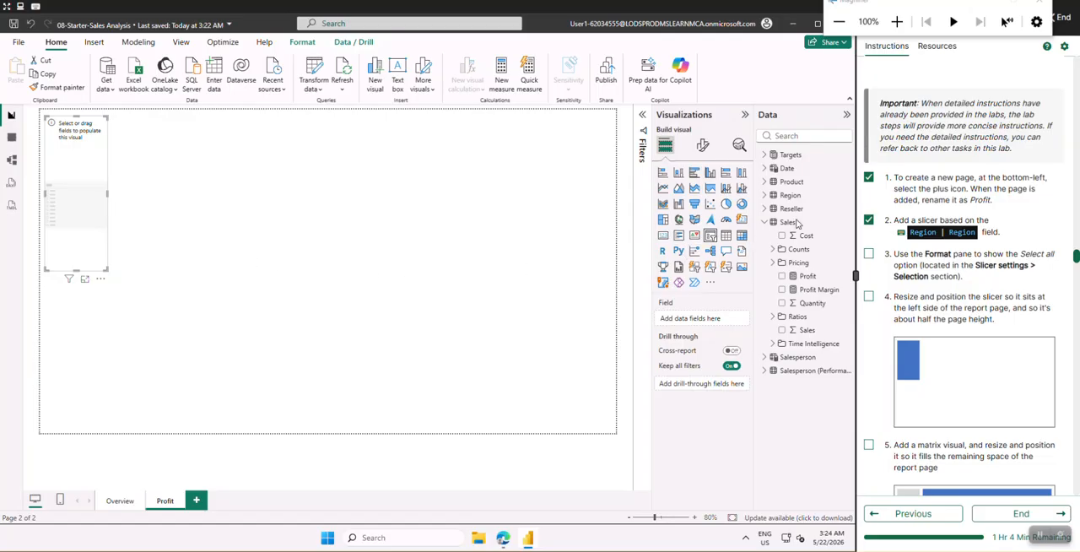
Assign the Region table's Region field to the slicer and widen it slightly to fit the longest region name
left_click(768, 224)
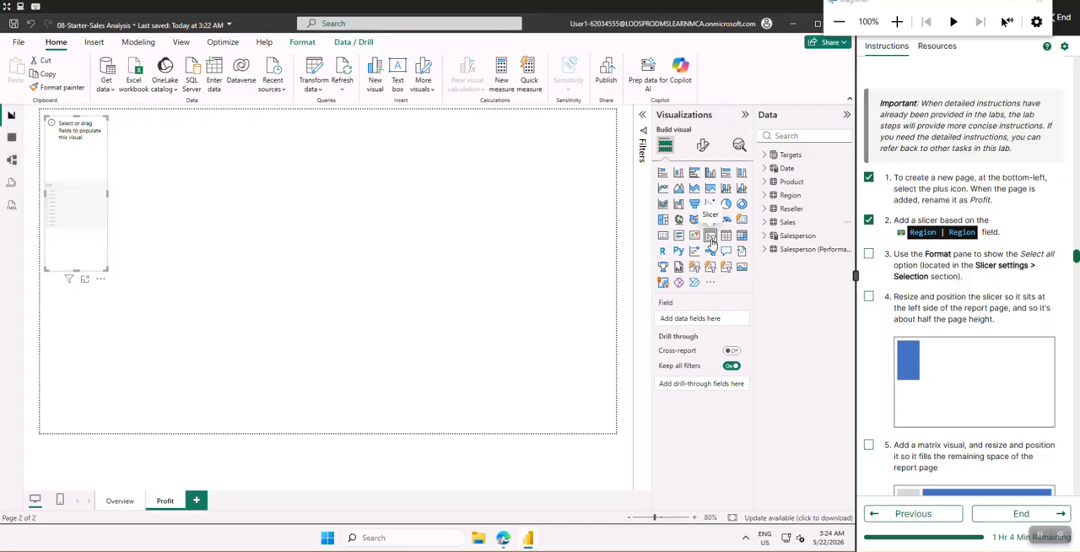
left_click(765, 196)
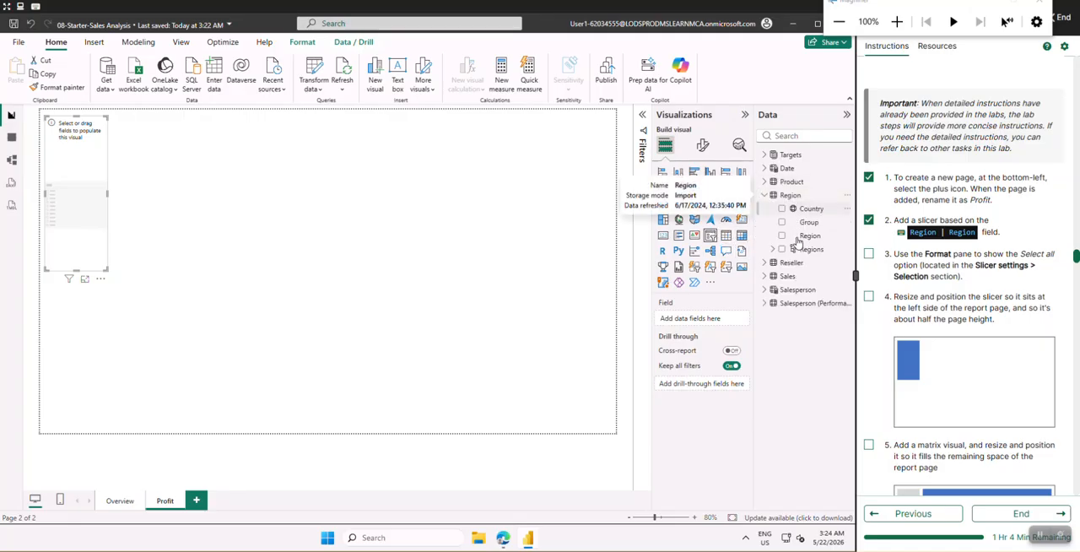
left_click_drag(812, 240, 693, 321)
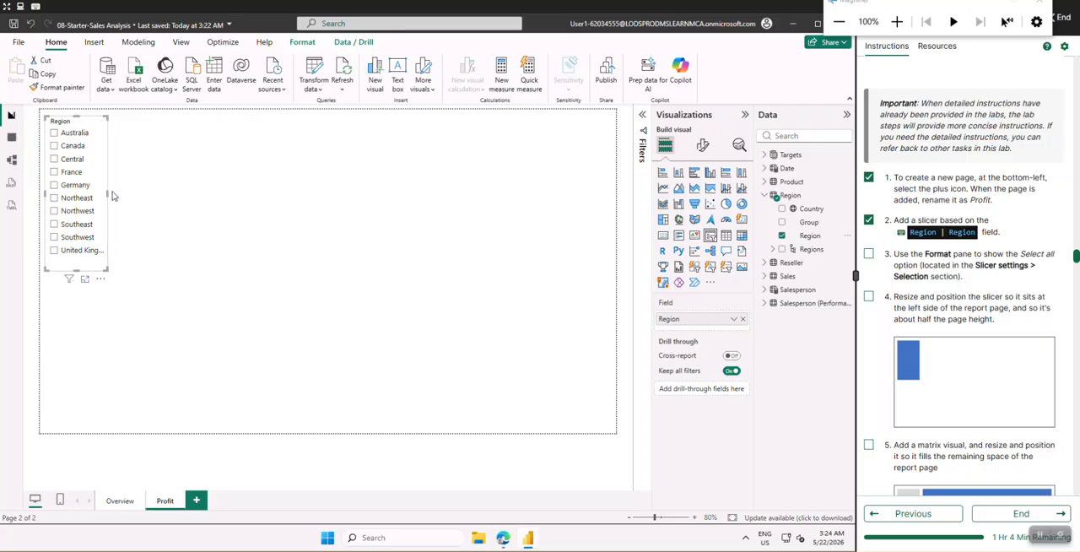
left_click_drag(113, 193, 119, 198)
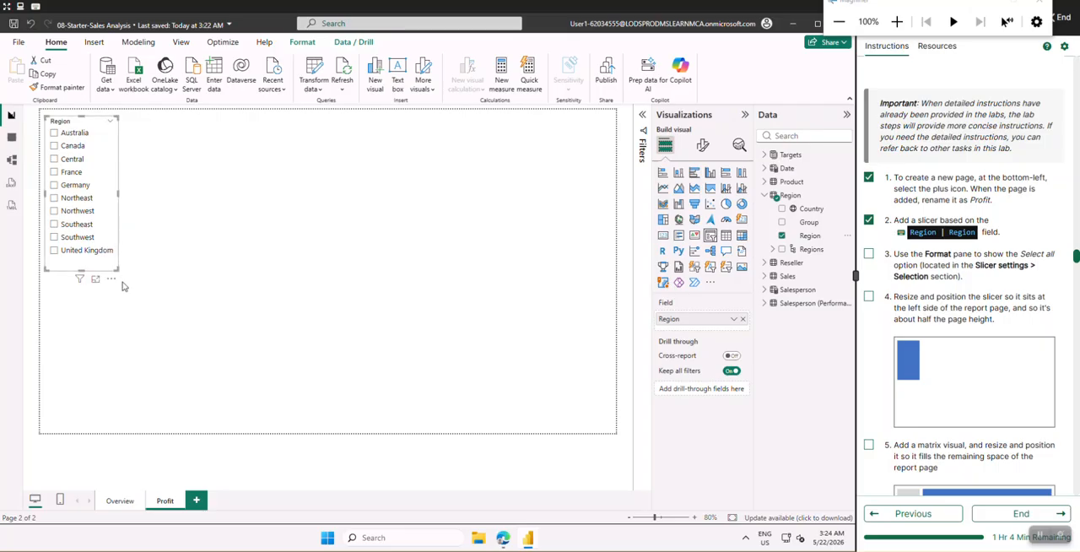
left_click(203, 300)
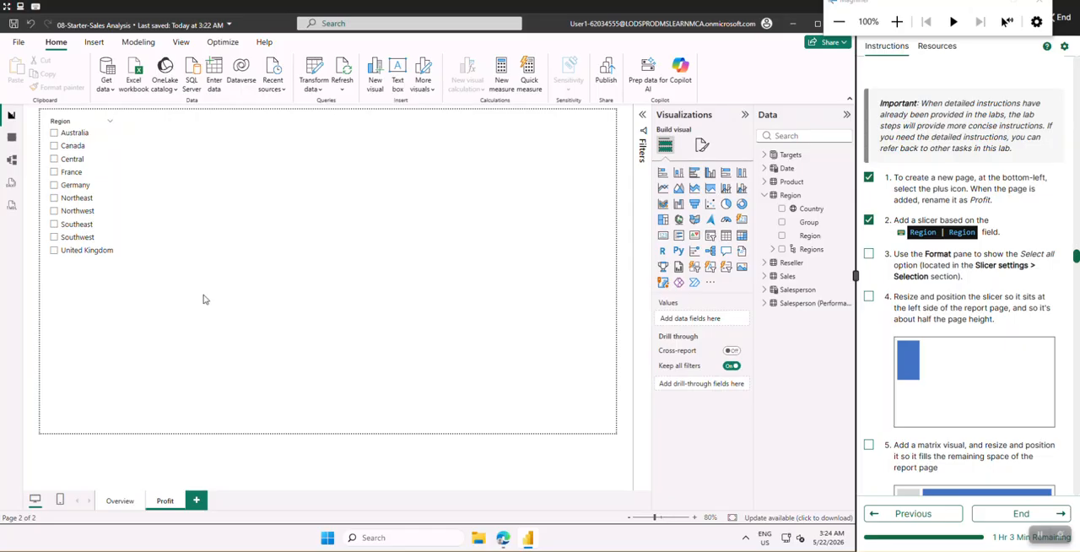
Check off lab instruction 3 and, with no region selected, expand the Region slicer's Slicer settings formatting section
left_click(115, 223)
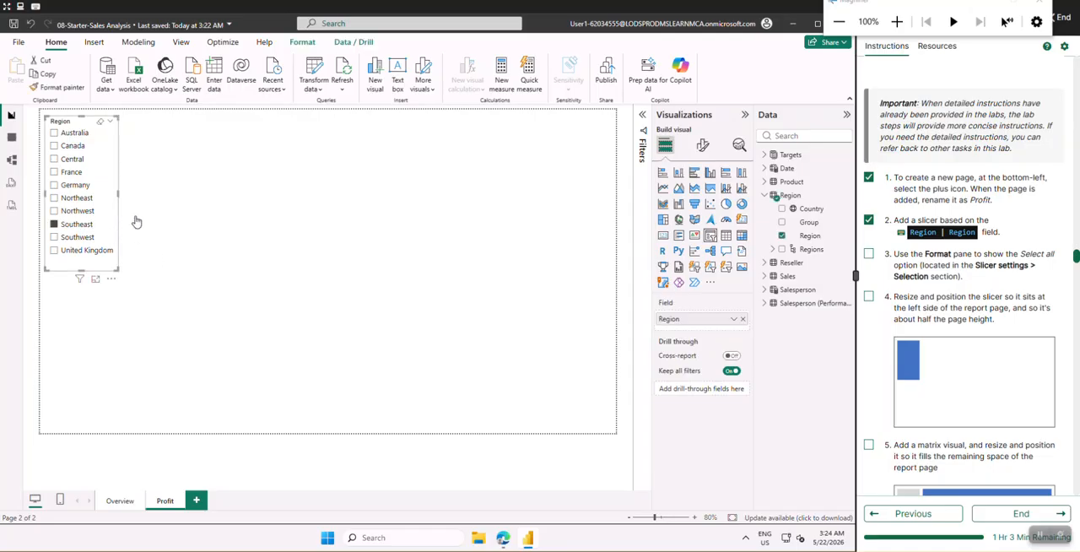
left_click(870, 255)
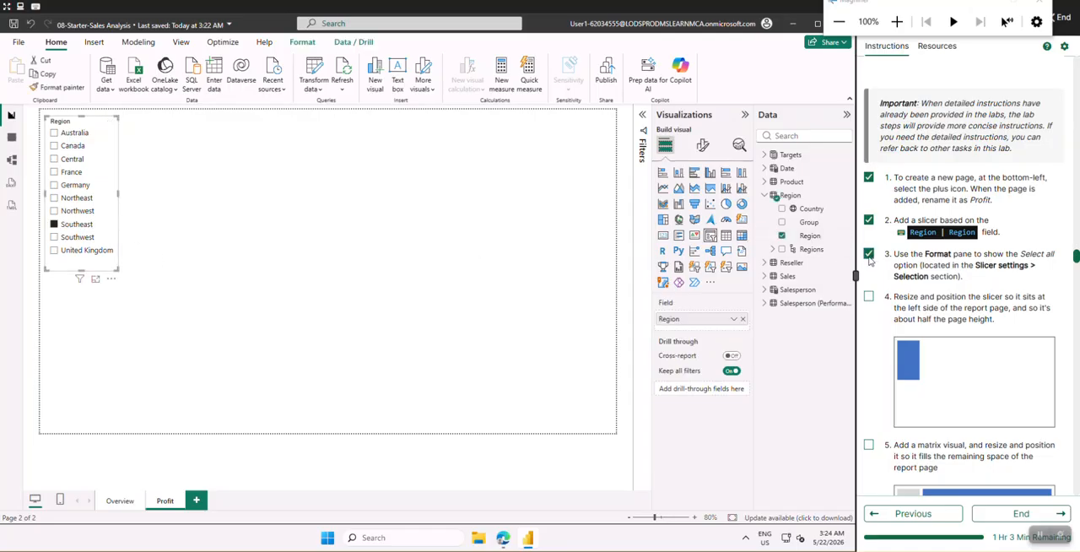
left_click(54, 225)
left_click(701, 147)
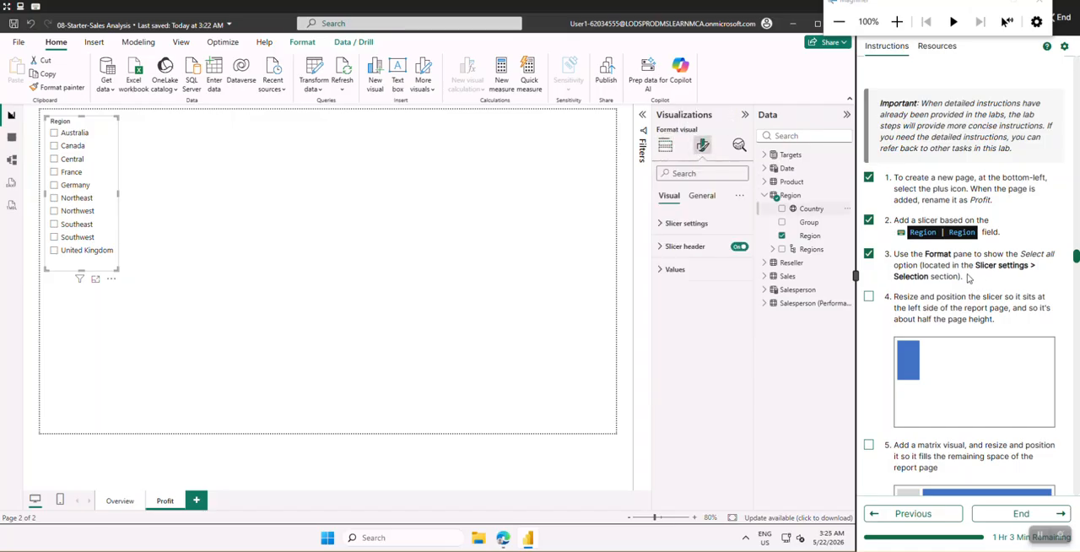
left_click(664, 226)
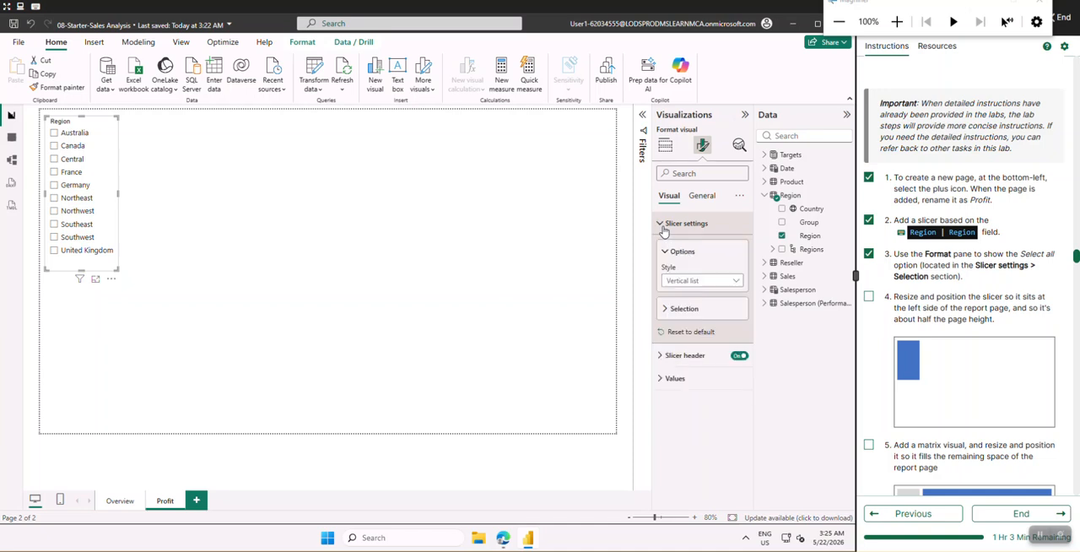
Try the Dropdown style for the Region slicer and restore the Vertical list style
left_click(688, 284)
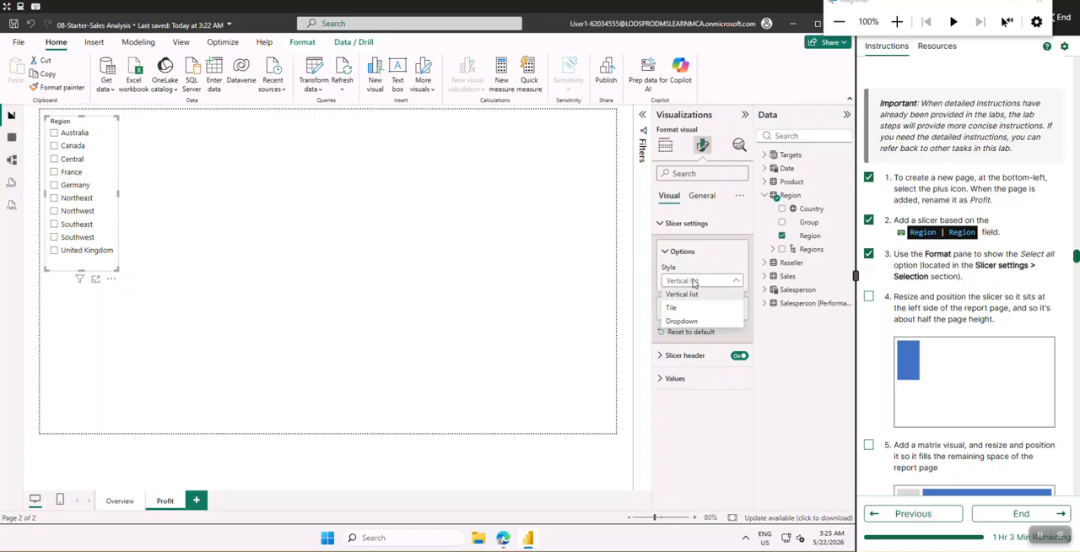
left_click(684, 321)
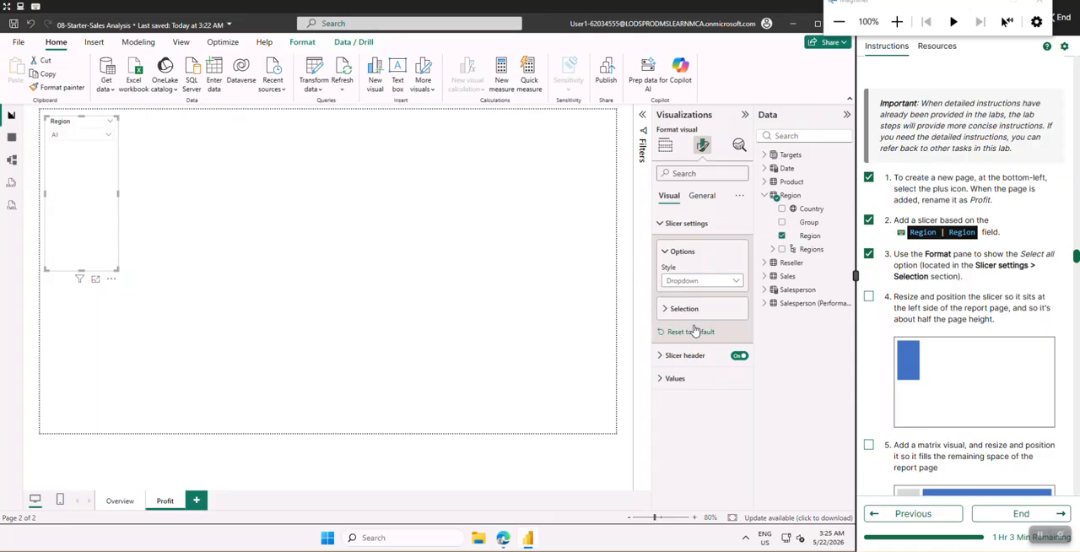
scroll(966, 336, "up", 1)
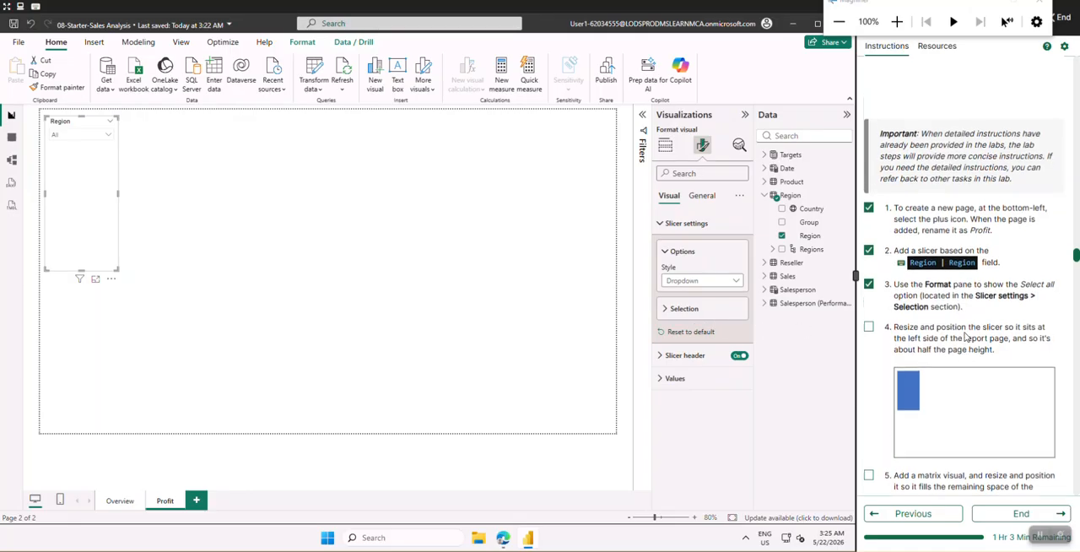
scroll(967, 336, "up", 3)
scroll(967, 335, "down", 4)
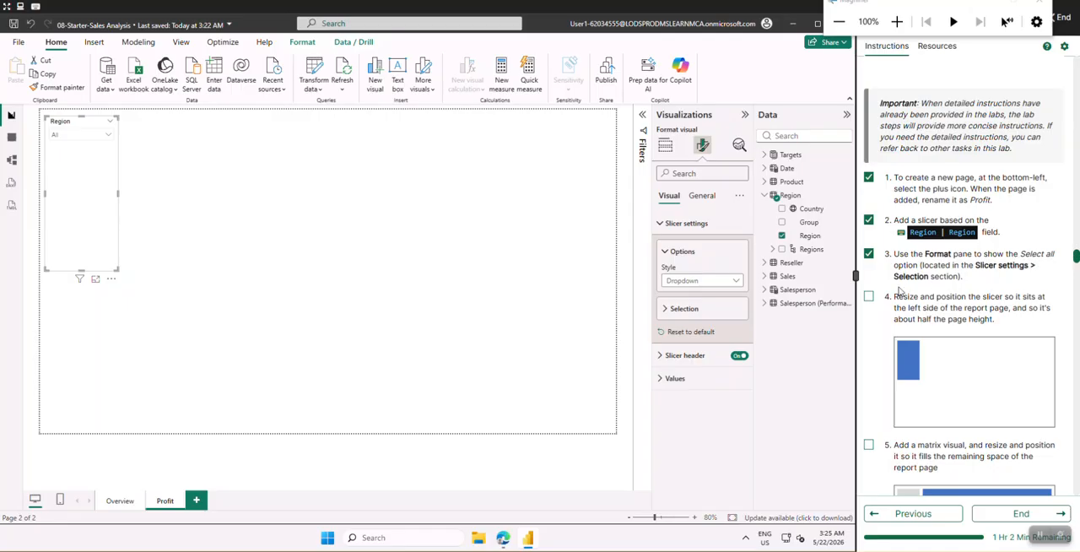
left_click(692, 287)
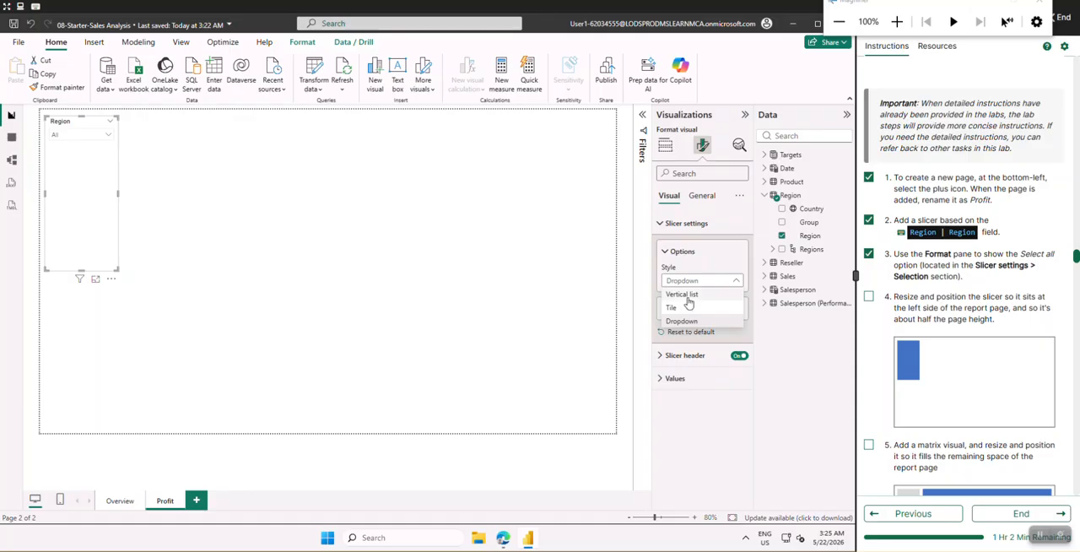
left_click(679, 300)
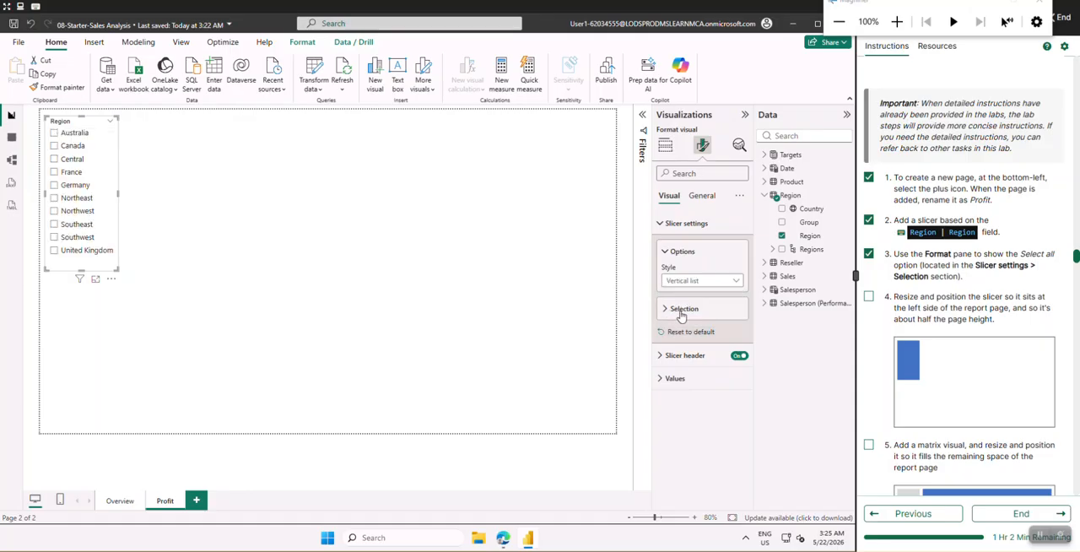
Turn on the Show "Select all" option in the Region slicer's Selection settings
left_click(685, 309)
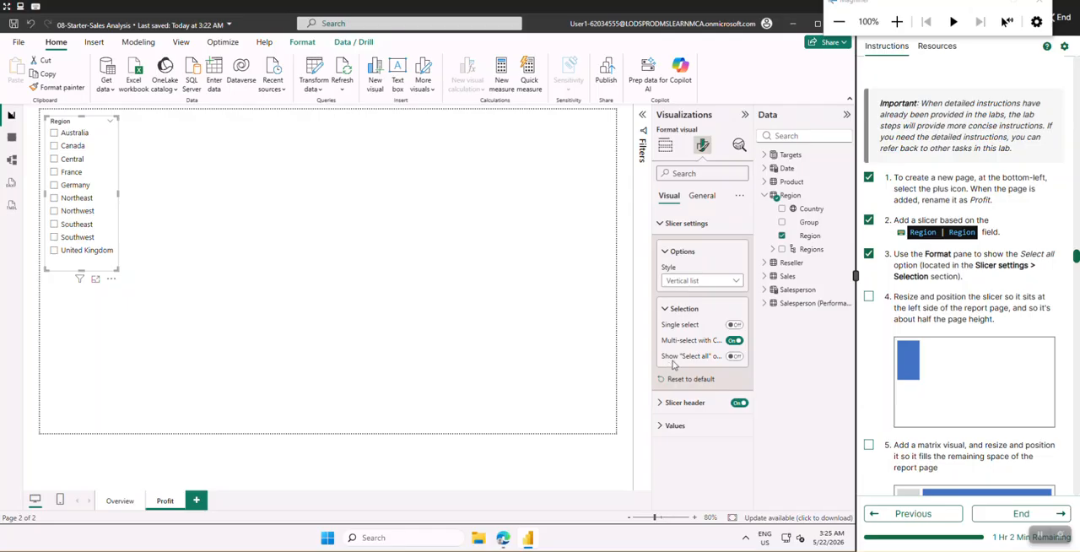
left_click(734, 358)
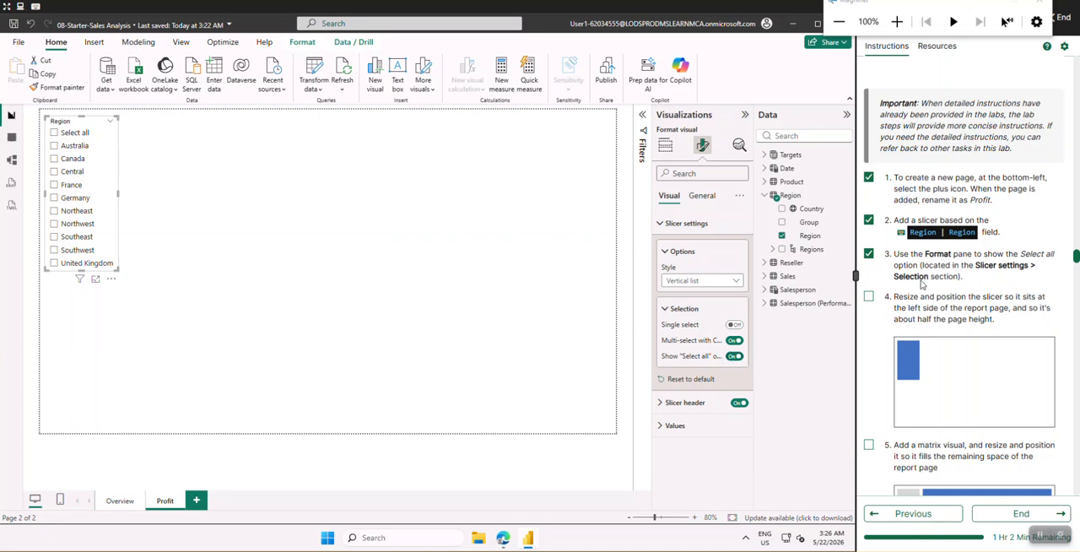
scroll(915, 274, "down", 3)
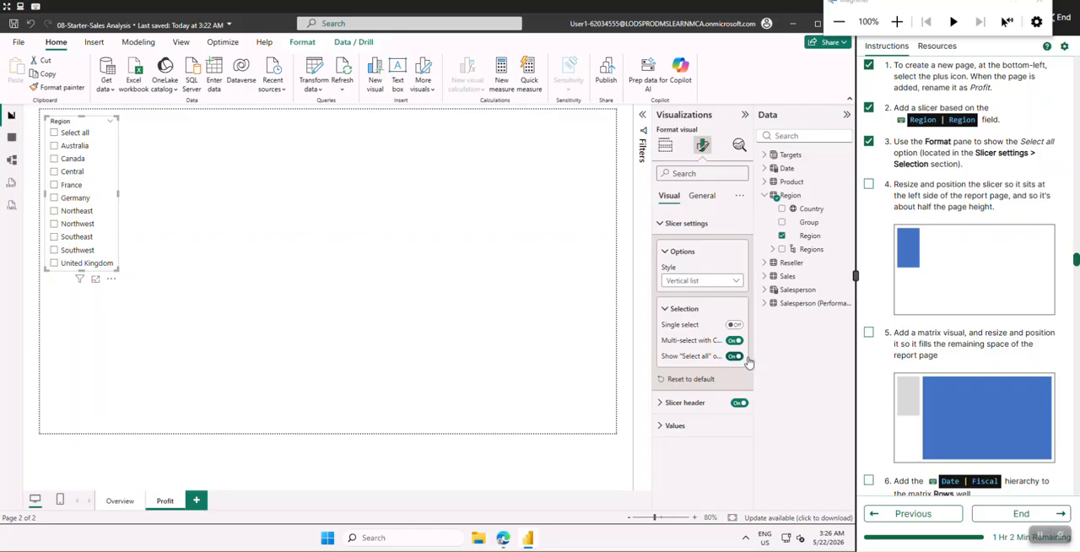
Check off lab instructions 4 and 5 for the Profit page
left_click(868, 185)
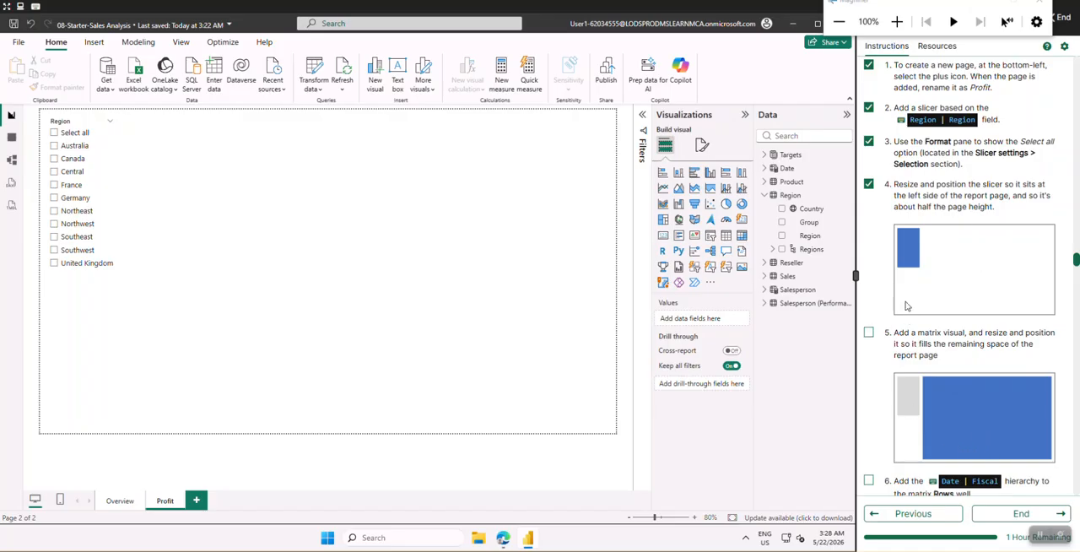
scroll(905, 228, "down", 3)
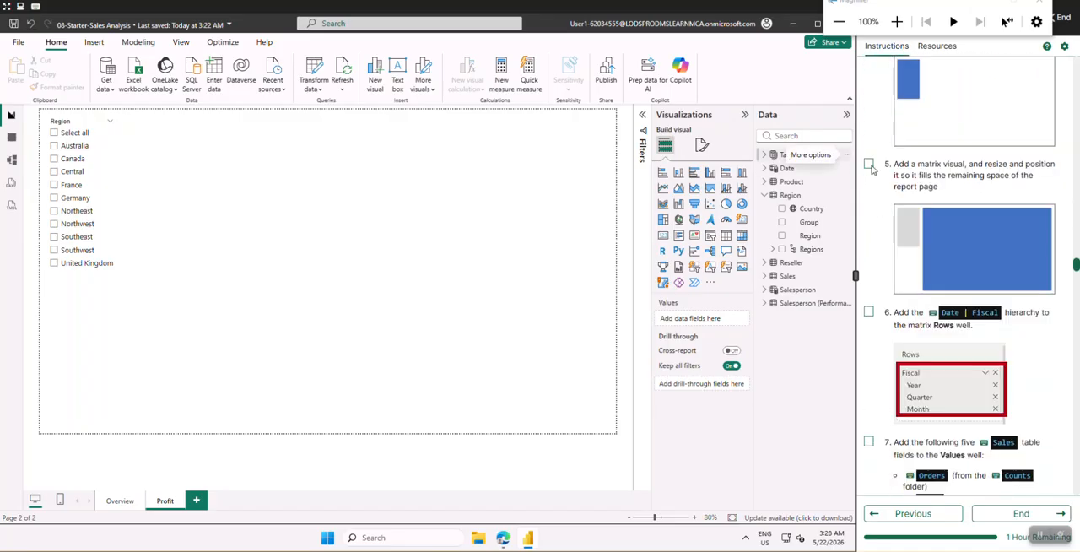
left_click(870, 165)
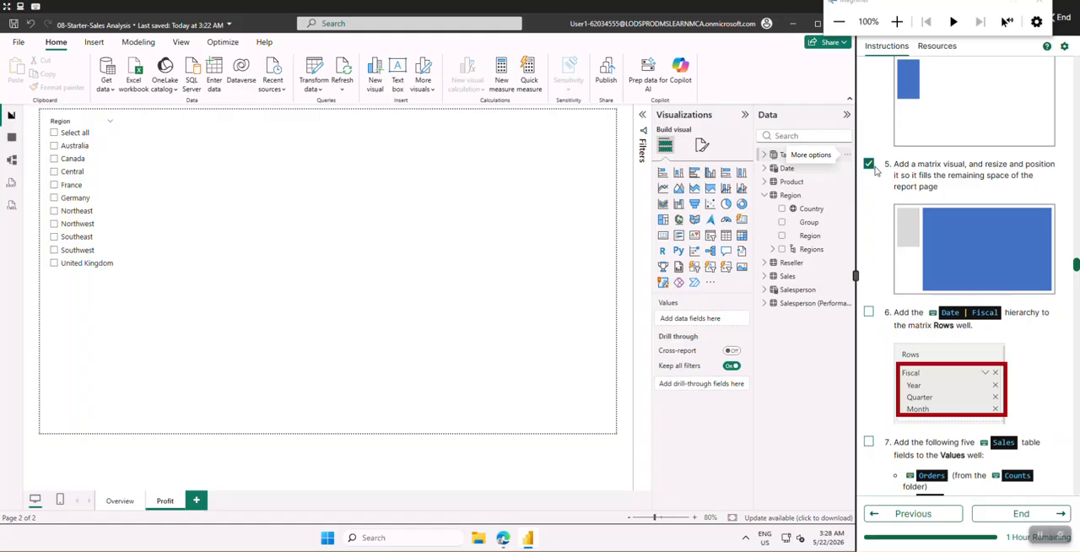
Add a matrix visual to the Profit page, then move and enlarge it to fill the space beside the Region slicer
left_click(741, 237)
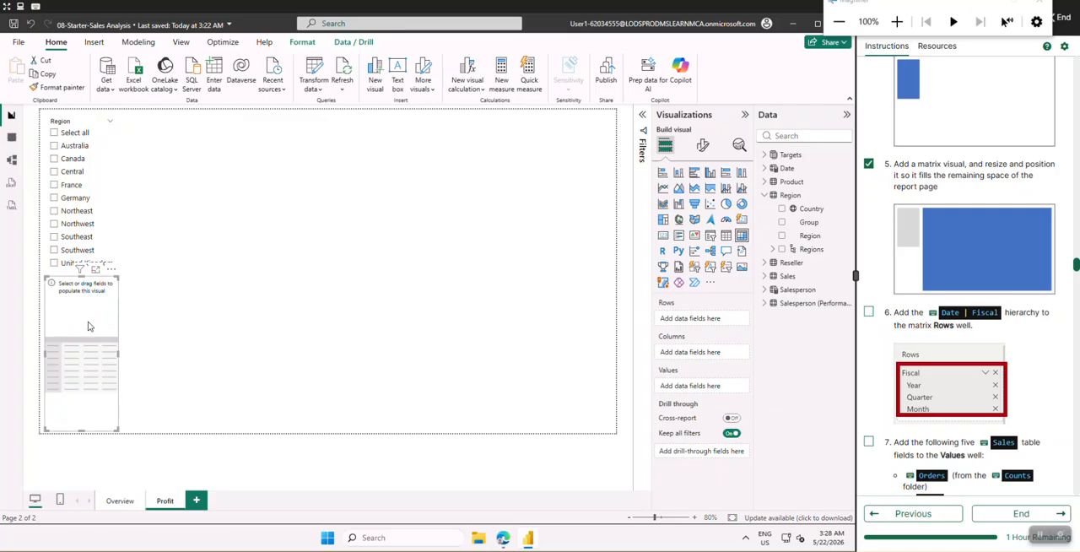
left_click_drag(89, 326, 199, 146)
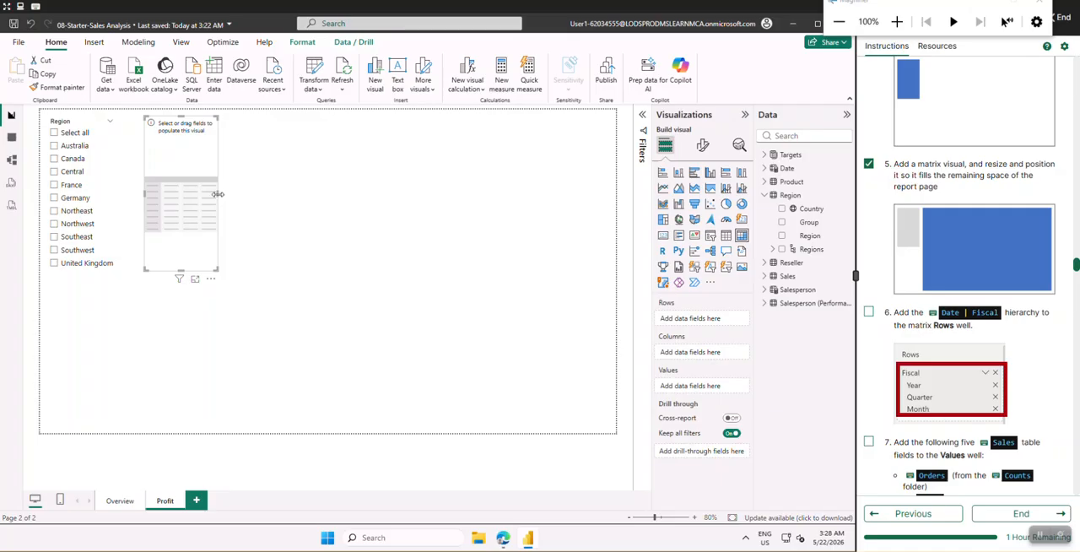
left_click_drag(217, 198, 598, 195)
left_click_drag(392, 264, 365, 432)
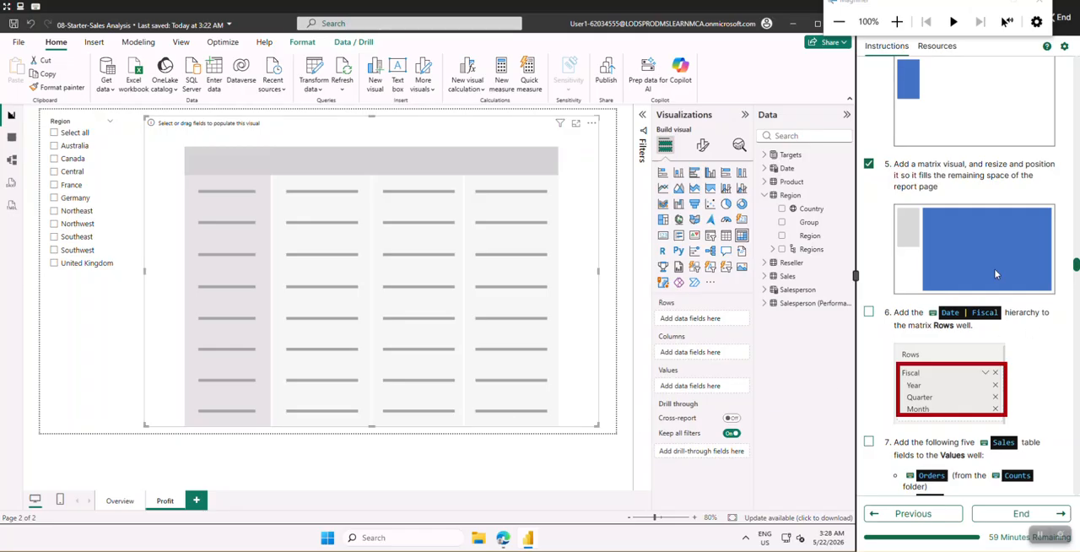
Look through the remaining lab instructions, from the page filters and third page design to slicer syncing and publishing
scroll(997, 274, "down", 2)
scroll(997, 274, "down", 6)
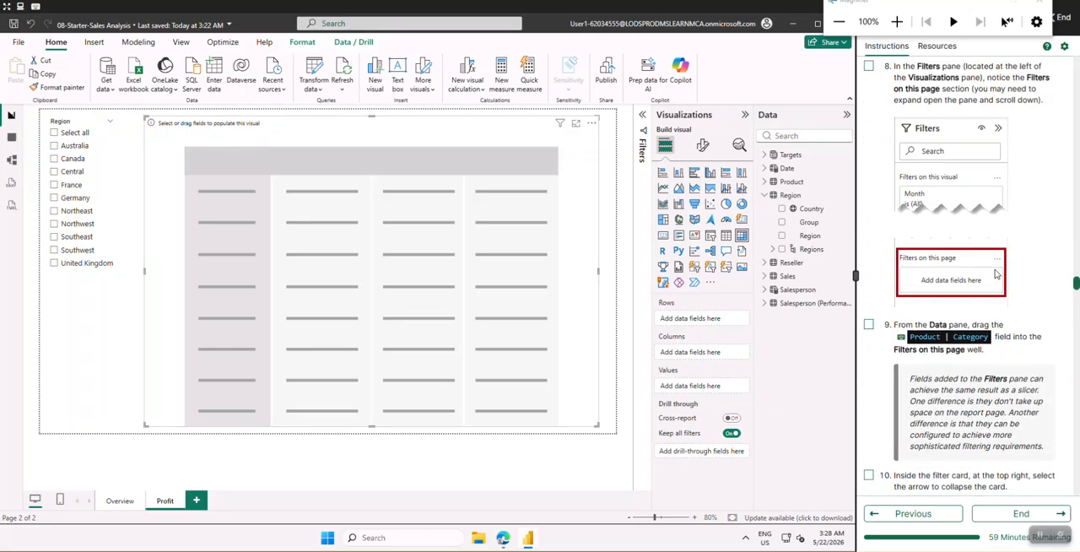
scroll(997, 274, "down", 5)
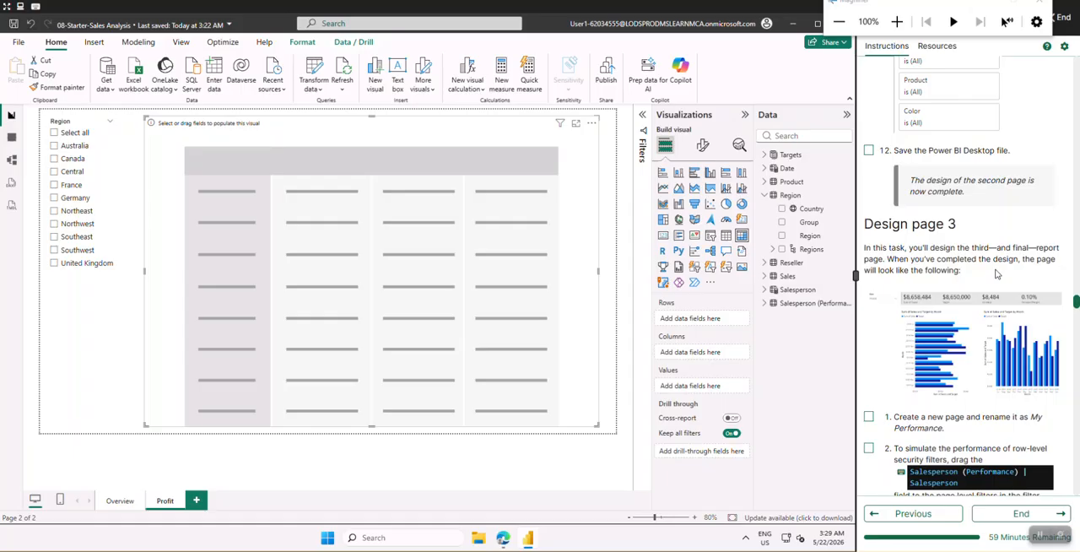
scroll(997, 274, "up", 6)
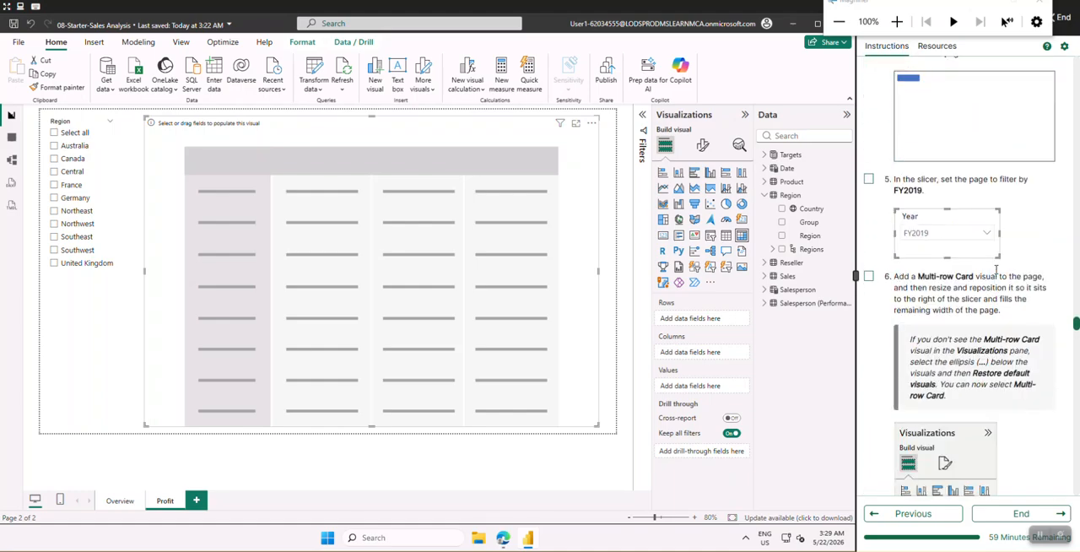
scroll(997, 270, "down", 10)
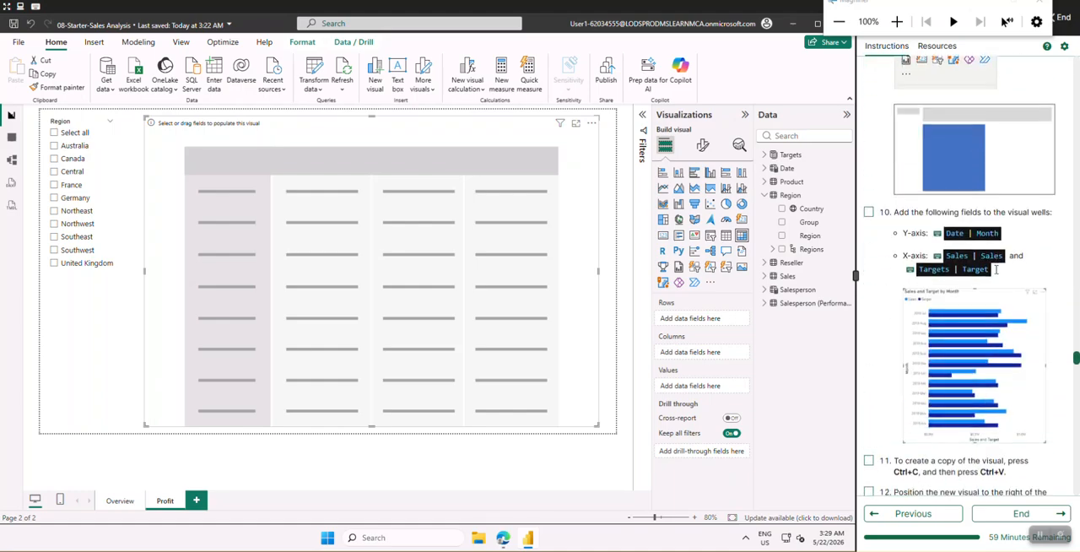
scroll(998, 273, "down", 6)
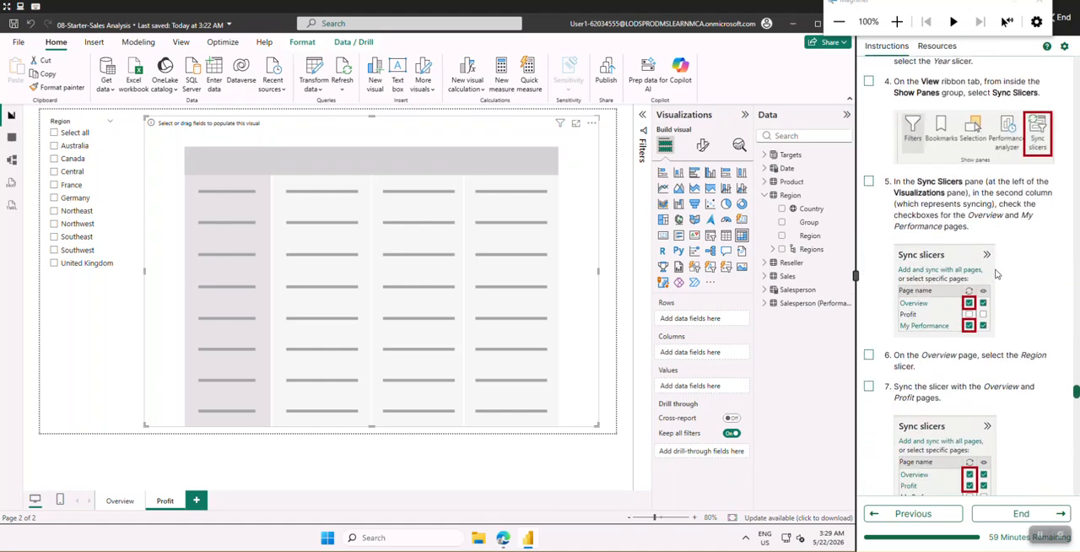
scroll(999, 272, "up", 4)
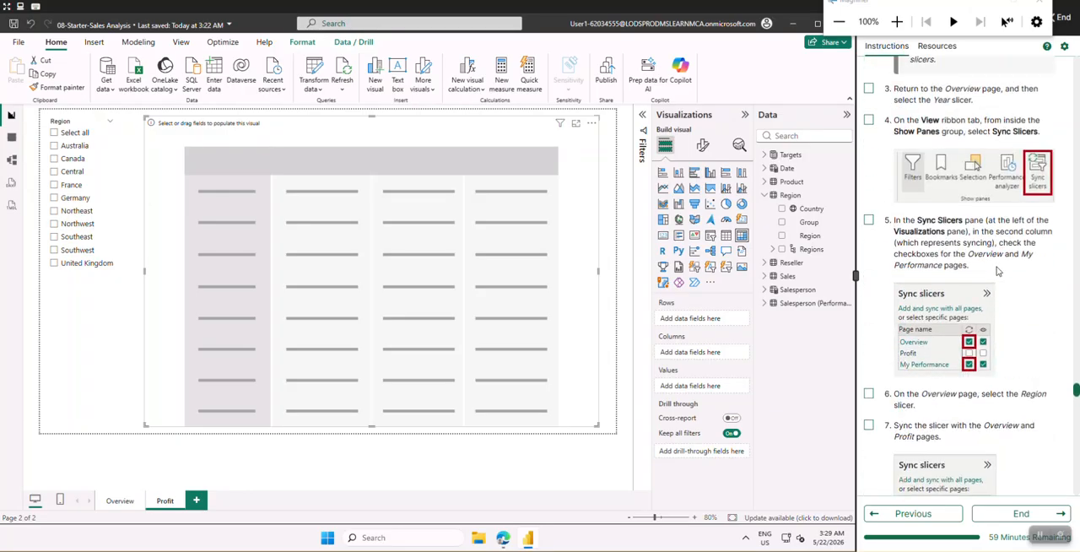
scroll(999, 273, "down", 8)
scroll(998, 270, "down", 5)
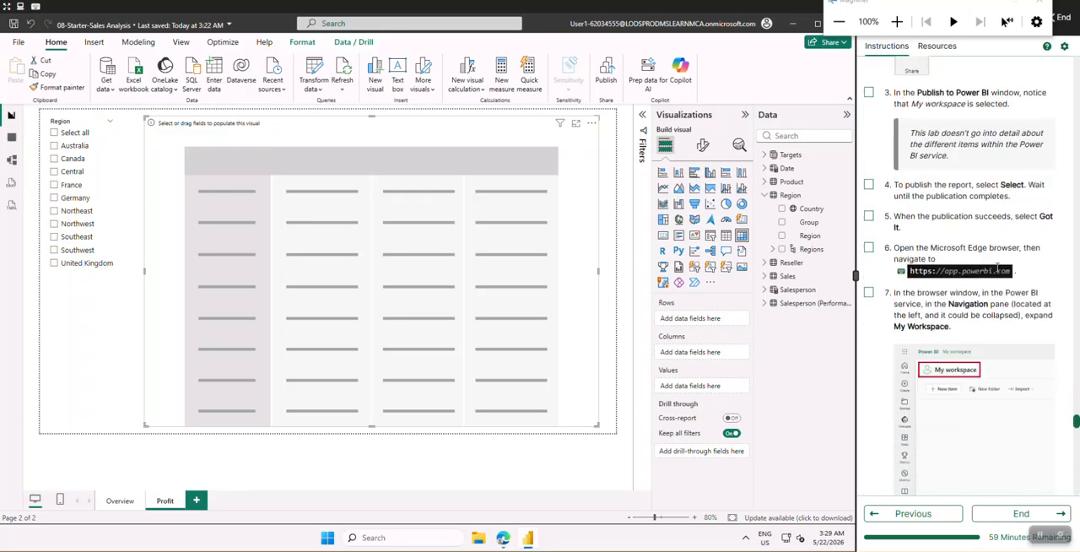
scroll(999, 268, "up", 10)
scroll(998, 268, "up", 15)
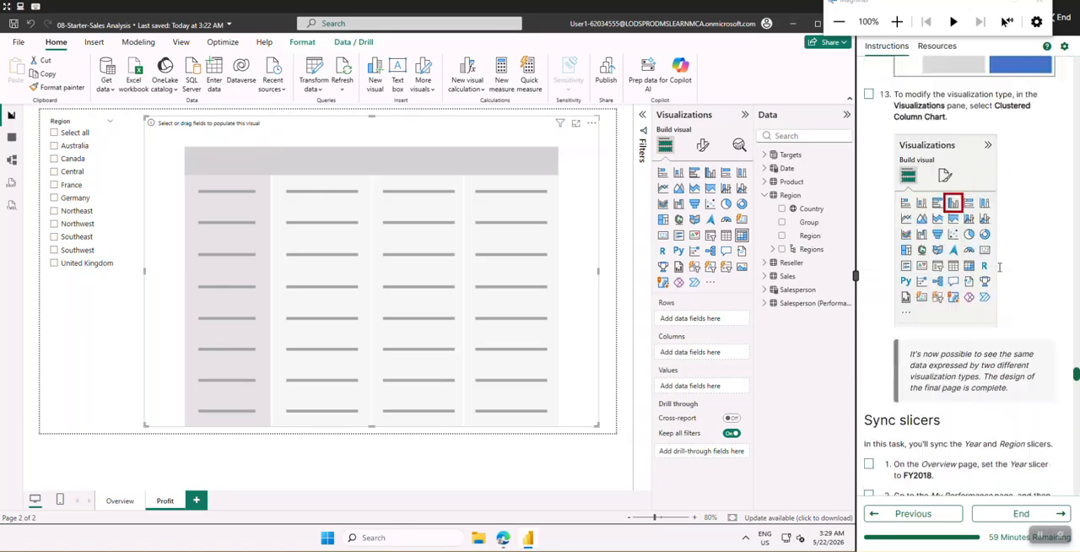
scroll(999, 271, "up", 3)
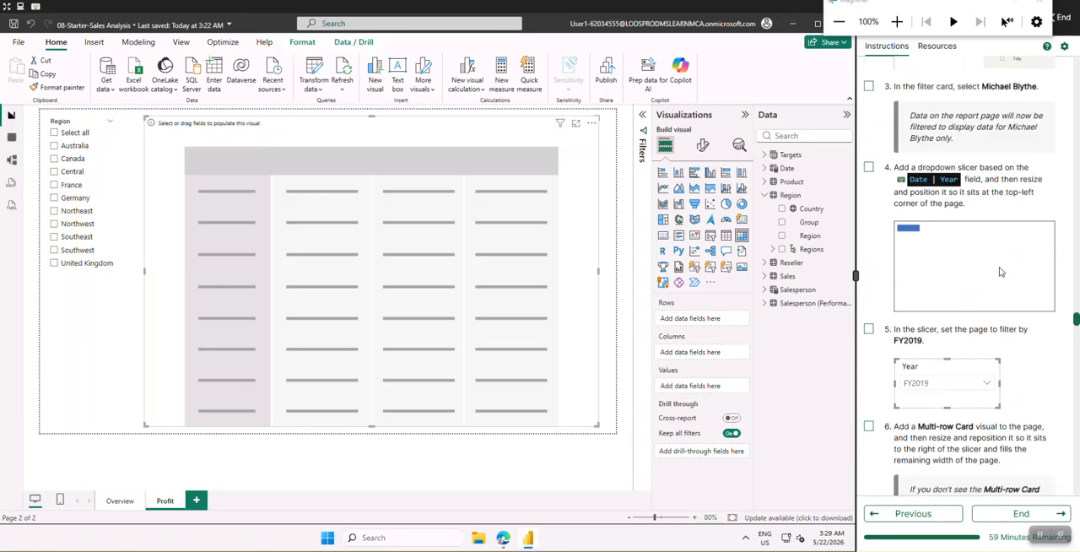
scroll(999, 271, "down", 12)
scroll(999, 271, "up", 5)
scroll(999, 270, "up", 10)
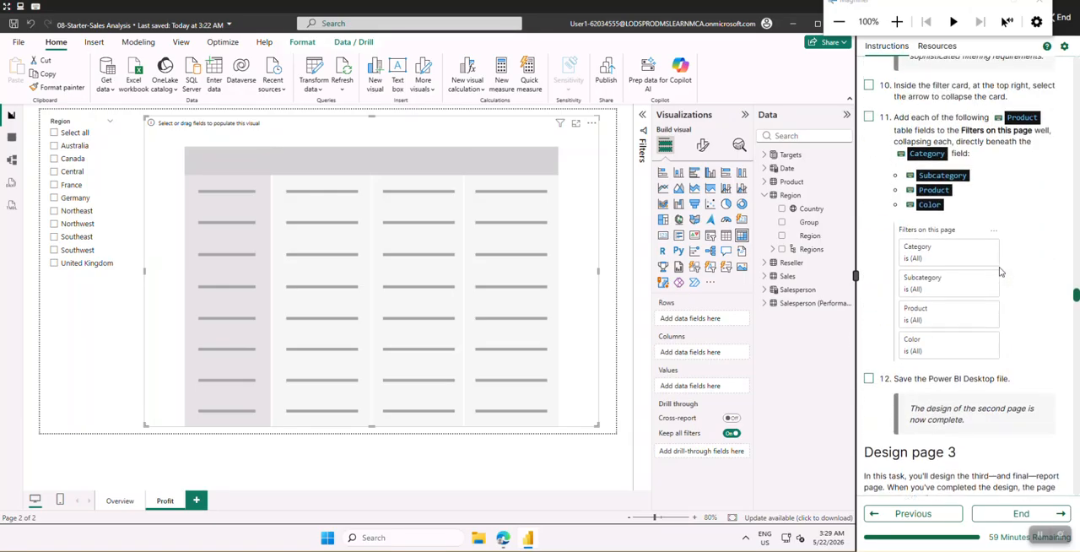
scroll(999, 270, "up", 8)
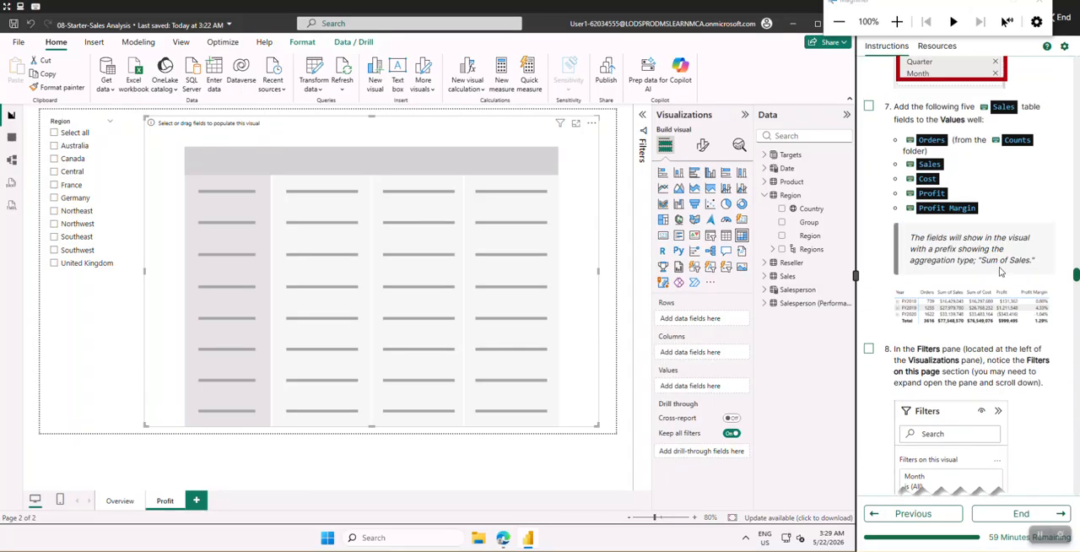
scroll(999, 270, "up", 1)
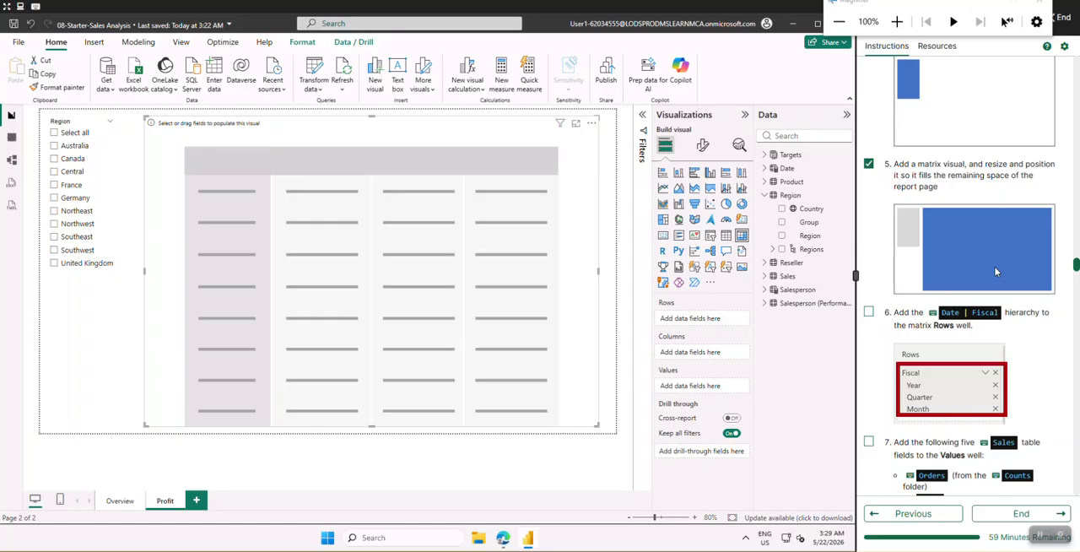
Check off lab instruction 6 and add the Date table's Fiscal hierarchy to the matrix rows
scroll(962, 270, "down", 3)
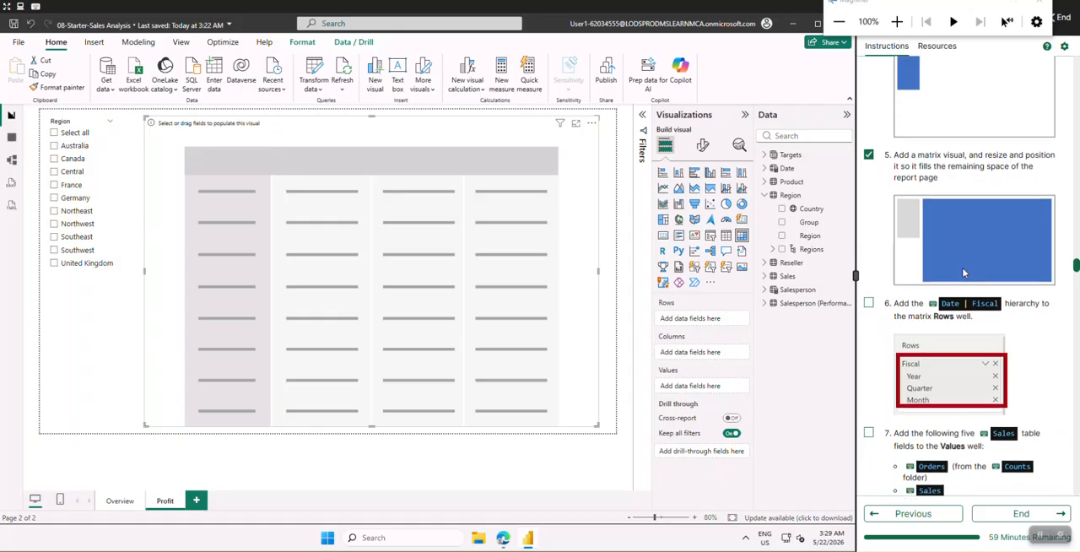
left_click(869, 145)
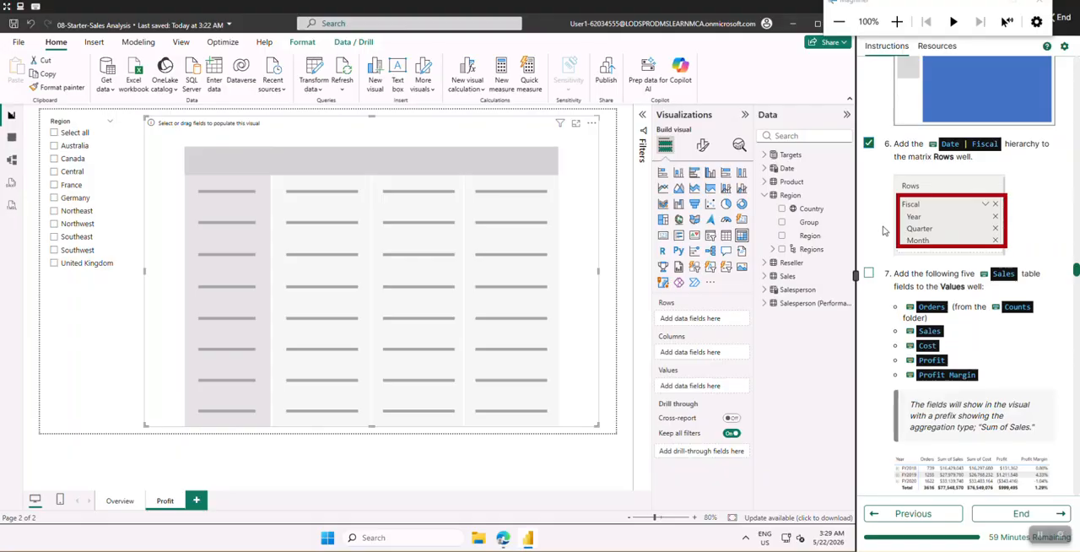
scroll(883, 229, "up", 1)
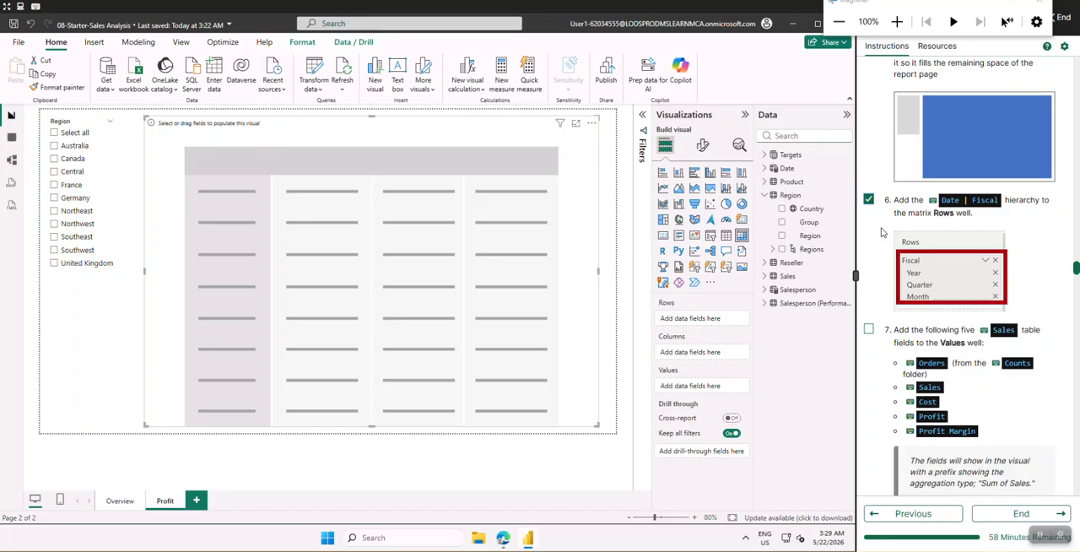
left_click(765, 196)
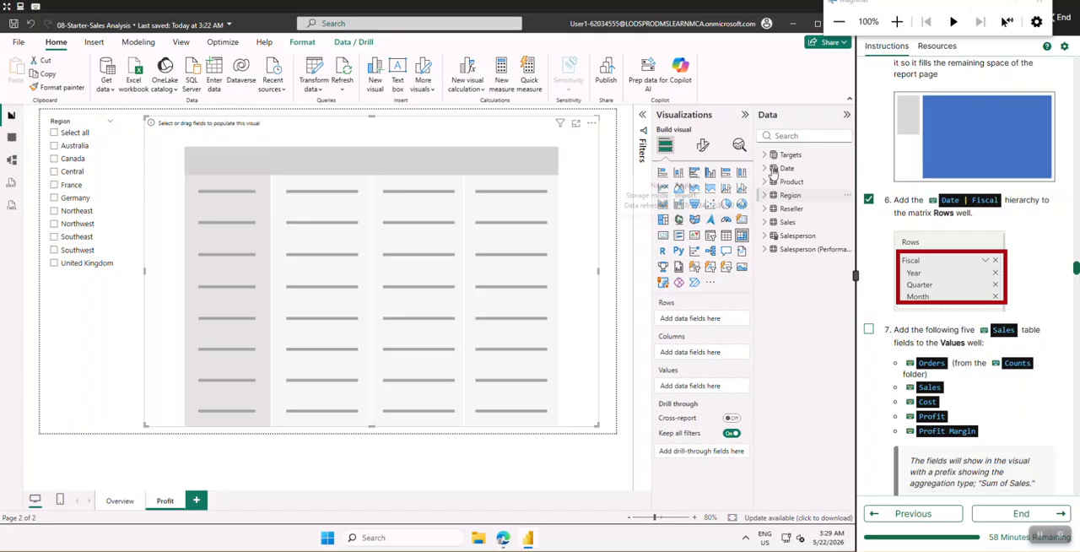
left_click(770, 168)
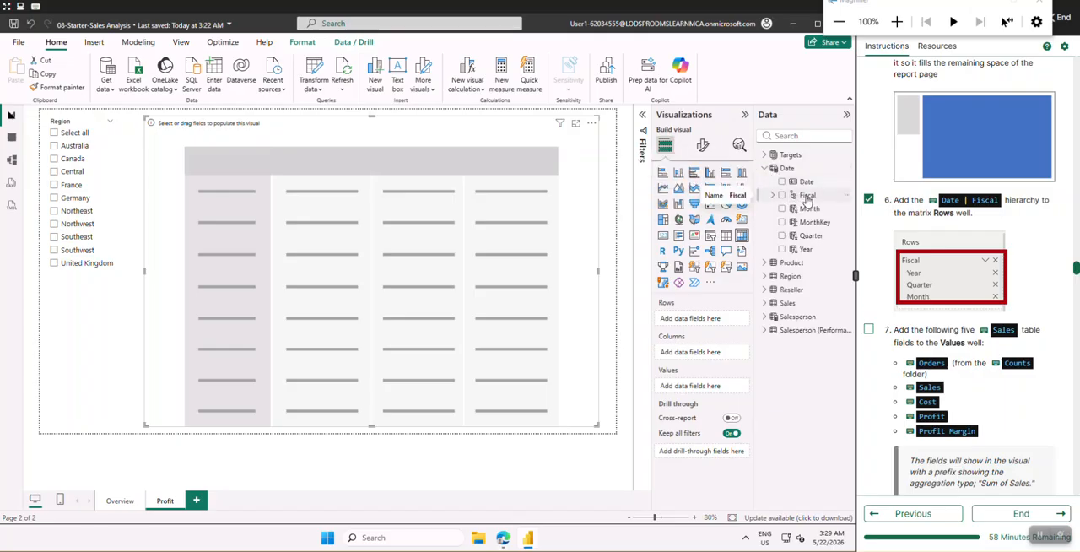
left_click(807, 198)
left_click_drag(803, 199, 694, 325)
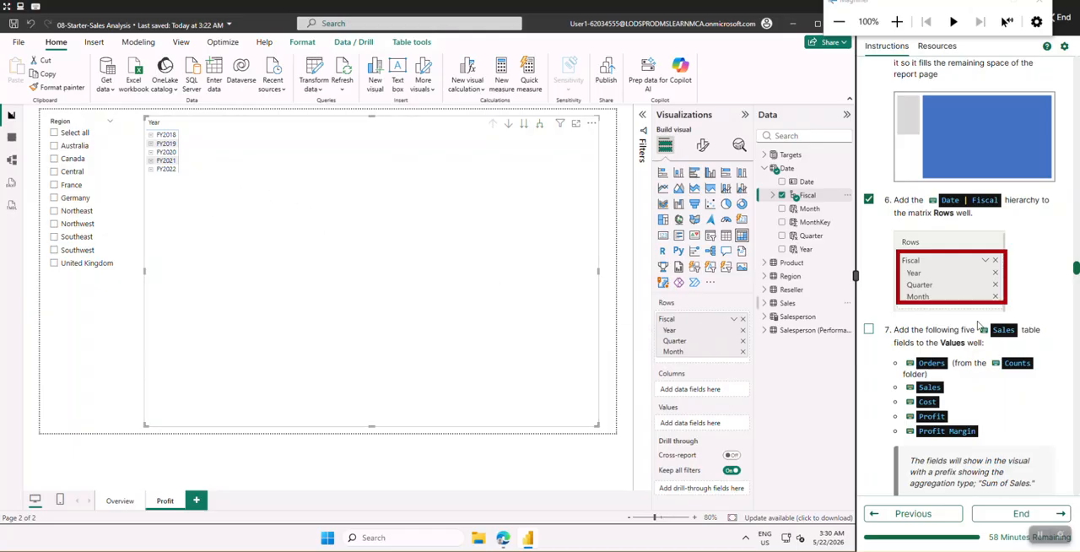
Check off lab instruction 7 and add Orders from the Sales table's Counts folder to the matrix values
scroll(890, 230, "down", 2)
left_click(869, 161)
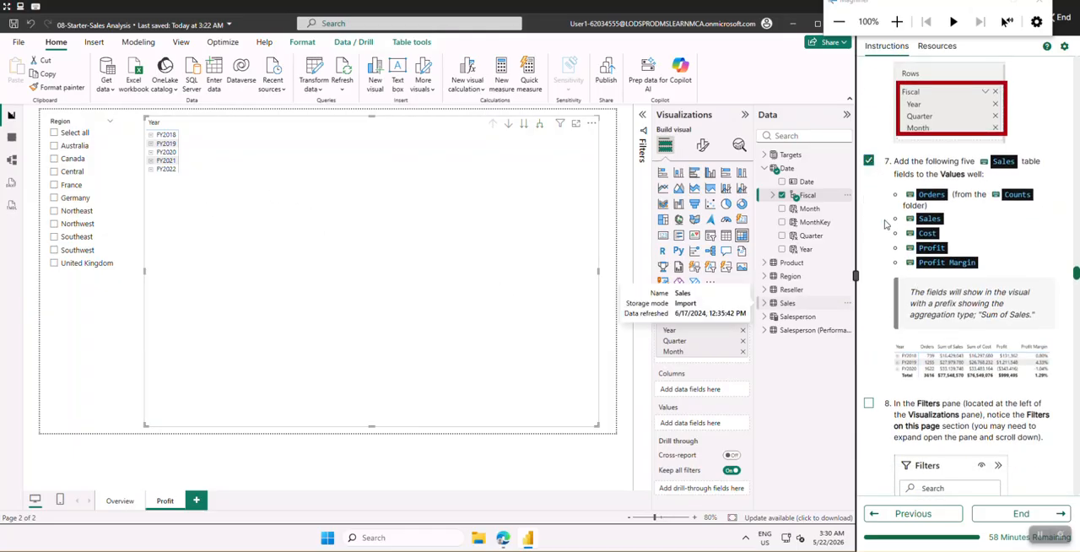
scroll(890, 256, "down", 1)
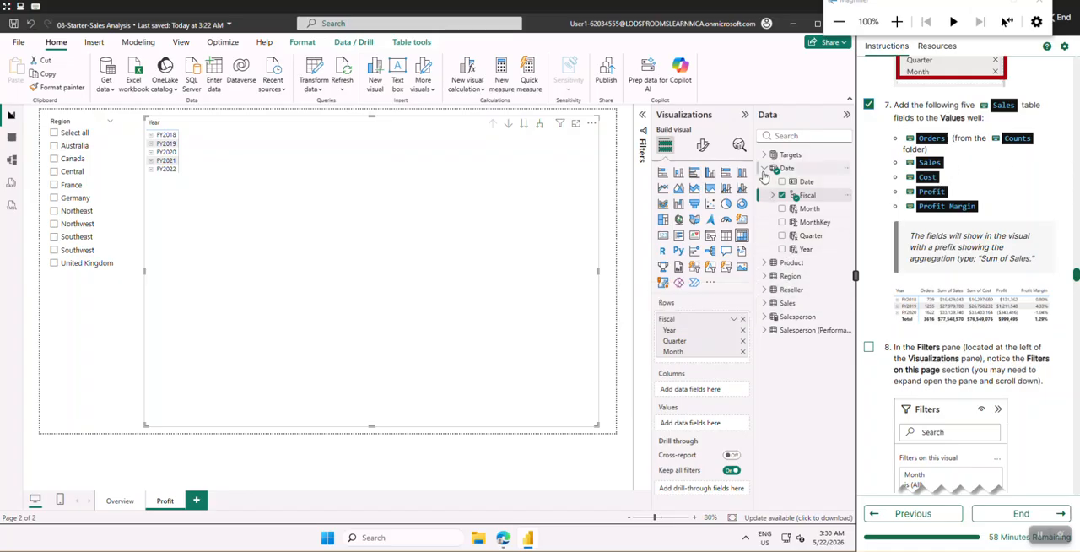
left_click(763, 170)
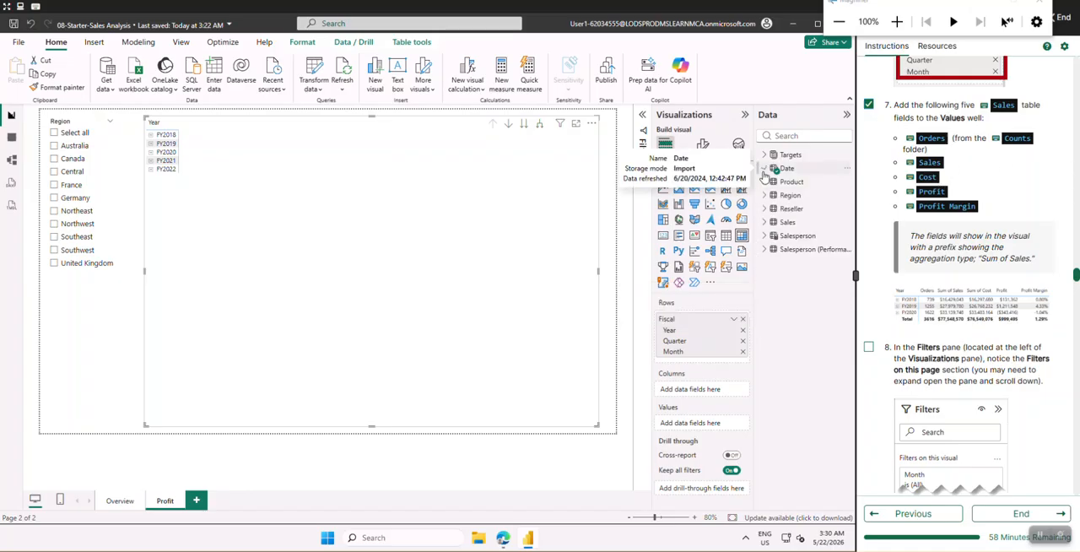
left_click(763, 222)
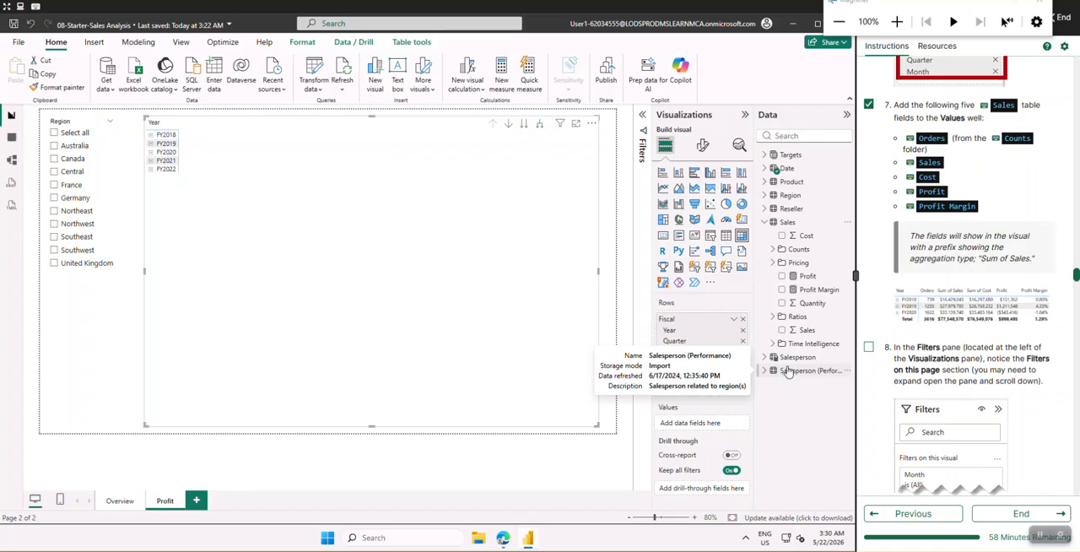
left_click(771, 250)
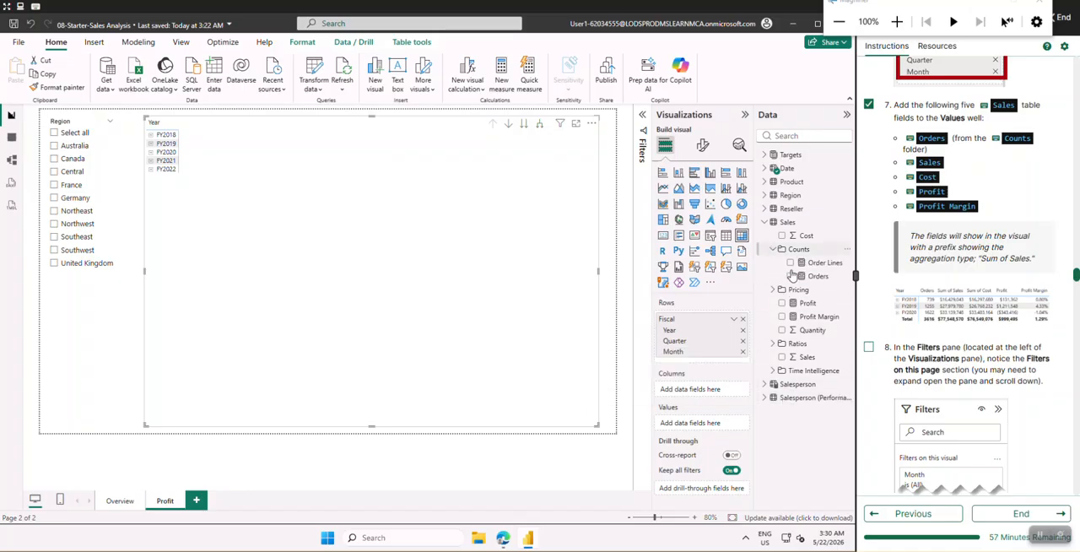
left_click_drag(816, 282, 696, 430)
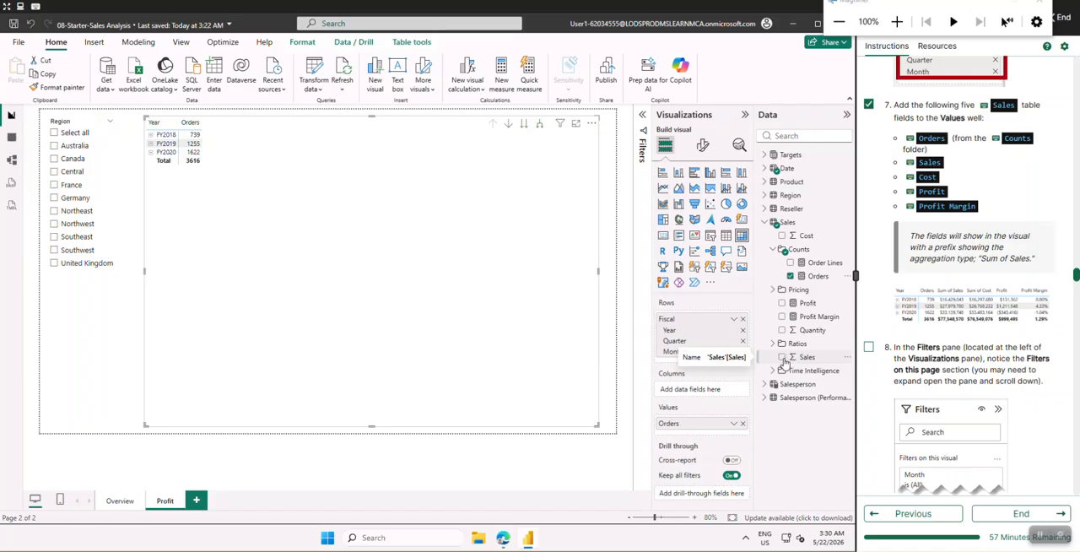
Add the Sales table's Sales, Cost, Profit and Profit Margin fields to the matrix values, in that order
left_click(781, 358)
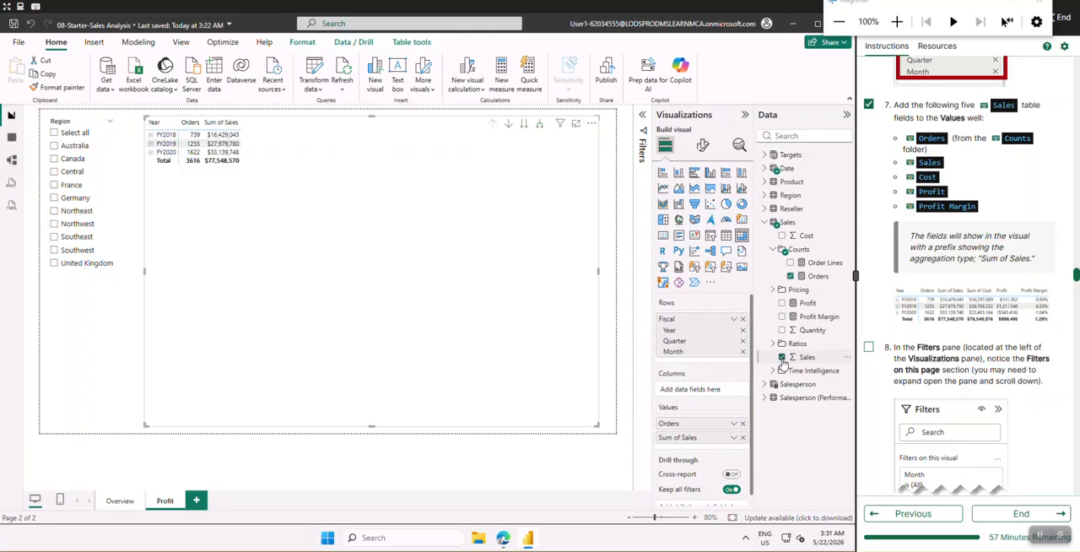
left_click(781, 236)
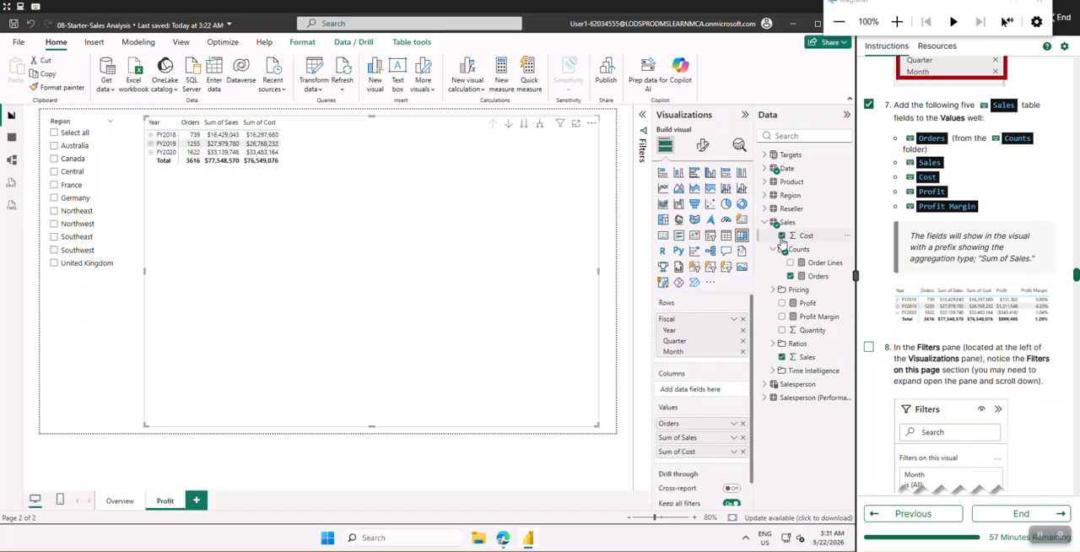
left_click(782, 304)
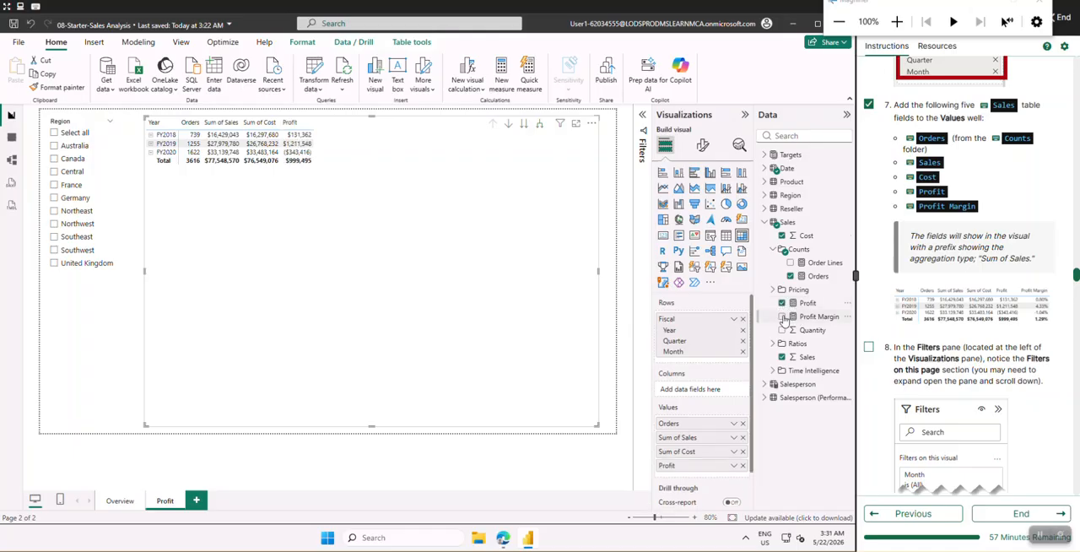
left_click(782, 320)
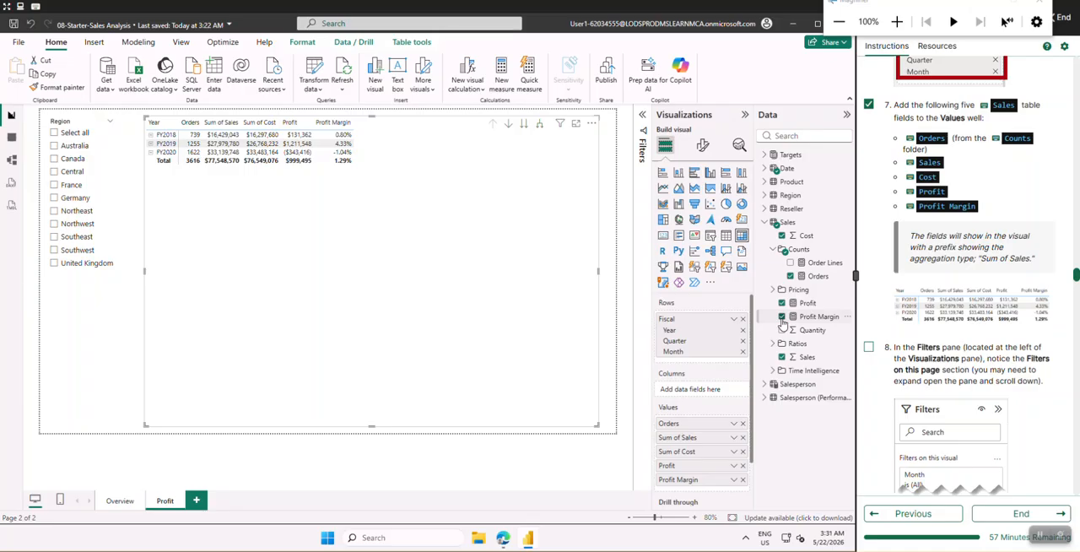
scroll(938, 245, "down", 4)
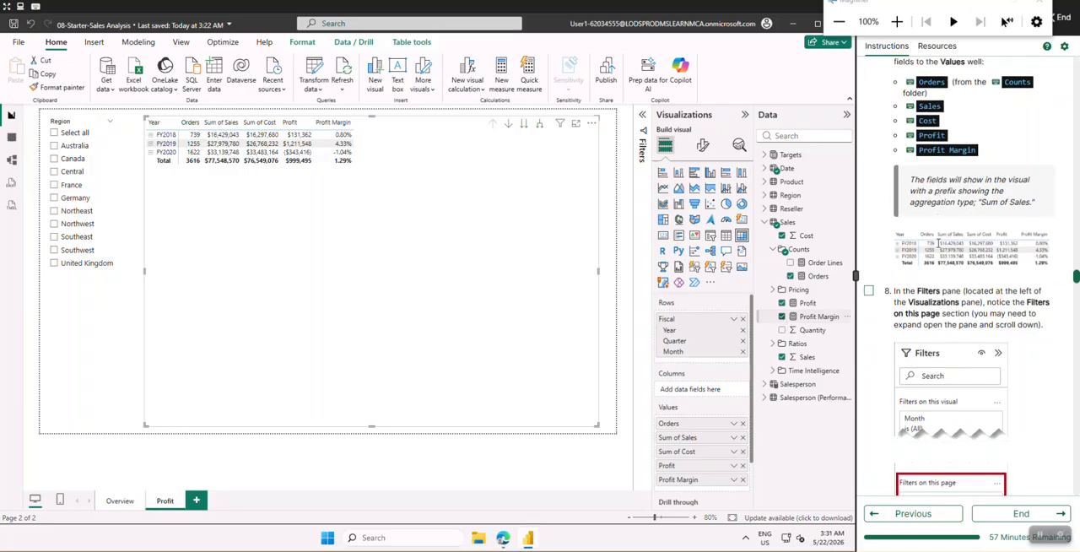
Check off lab instruction 8 and expand the Filters pane, collapsing the Visualizations pane to make room
scroll(938, 245, "down", 3)
scroll(928, 236, "up", 3)
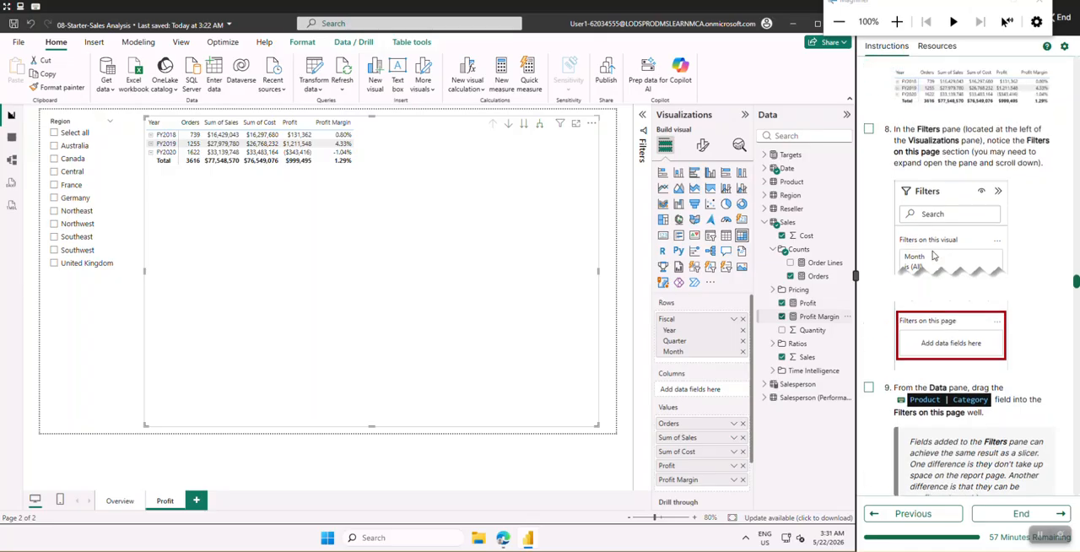
left_click(868, 178)
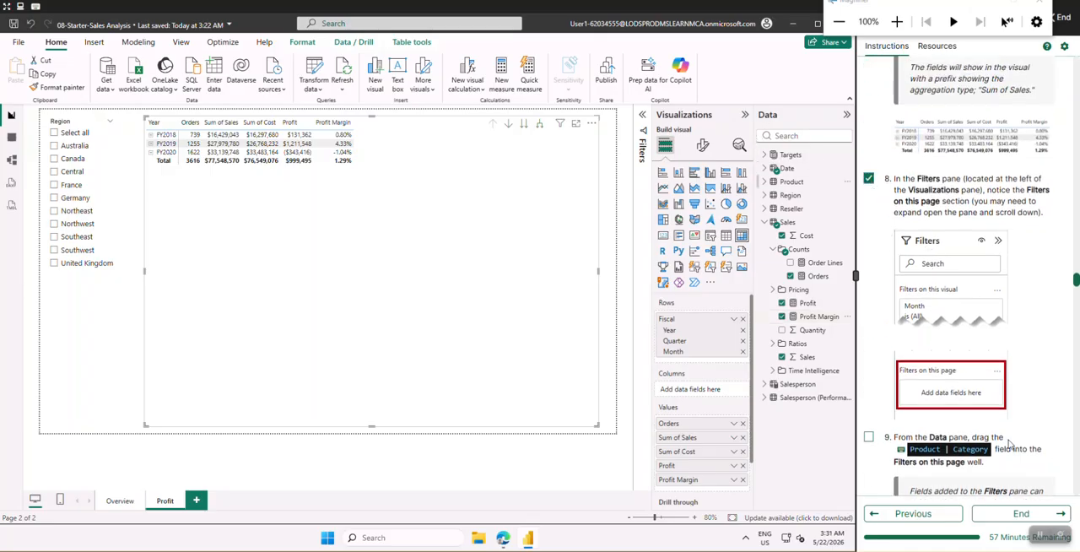
left_click(745, 115)
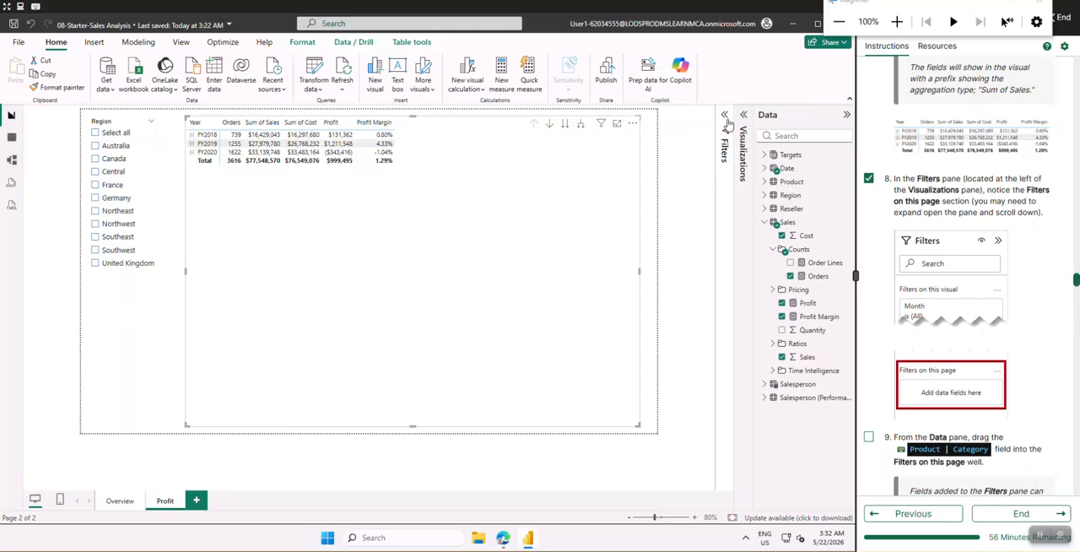
left_click(729, 125)
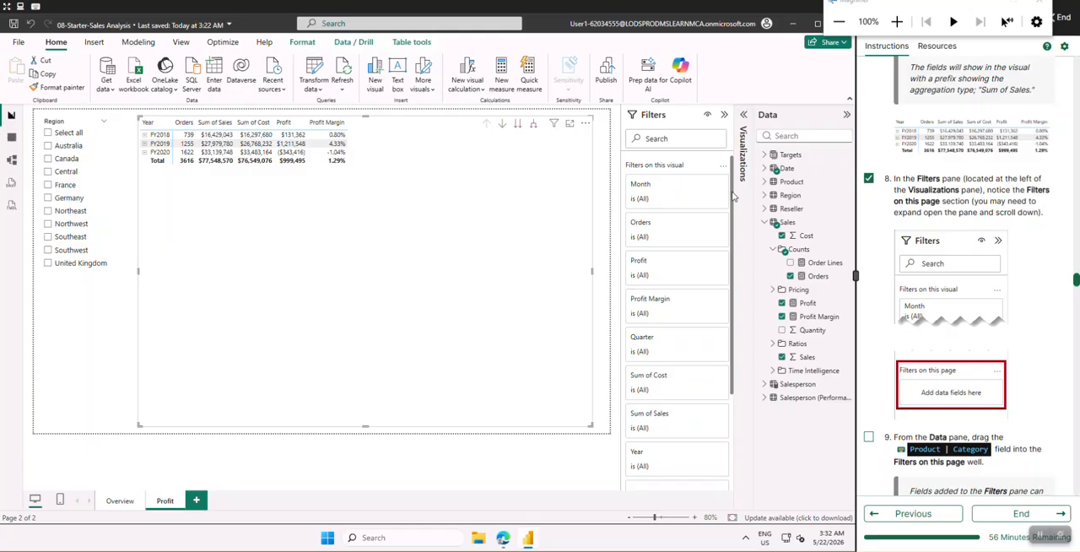
Examine the visual-level, page-level and all-pages filter sections and compare them with the lab instructions on page filters
left_click_drag(734, 197, 729, 226)
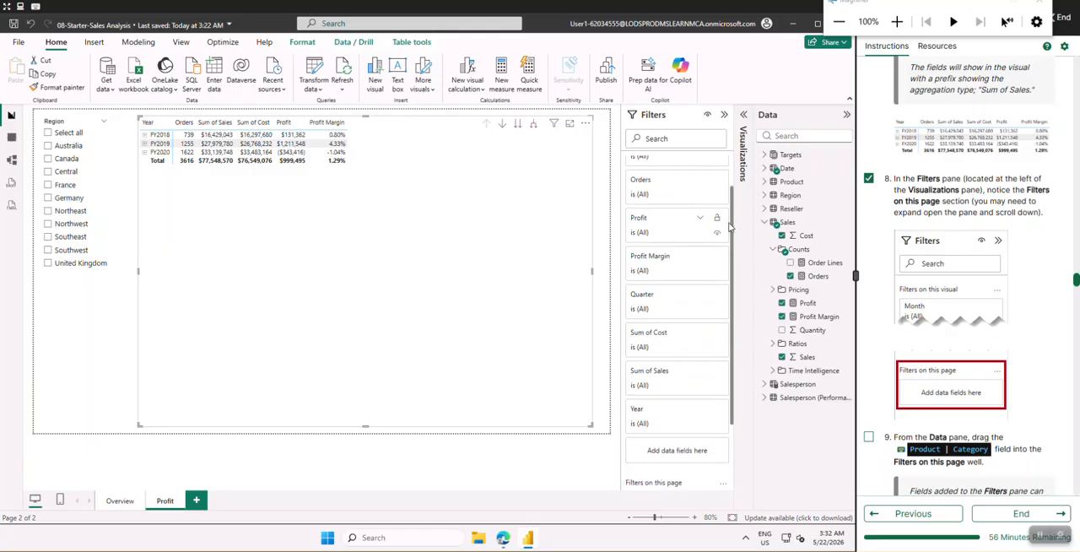
left_click_drag(730, 226, 737, 189)
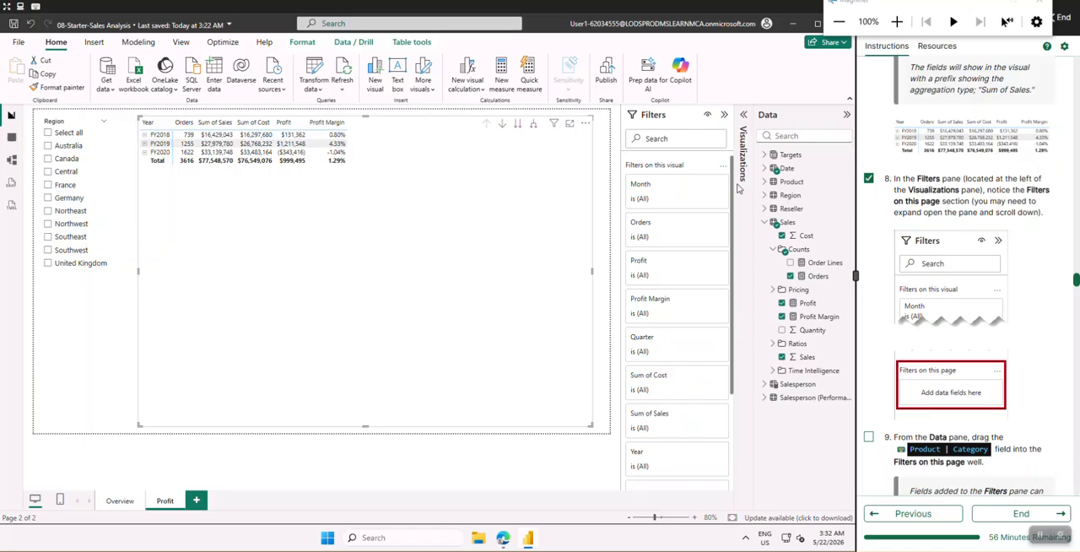
scroll(723, 367, "down", 5)
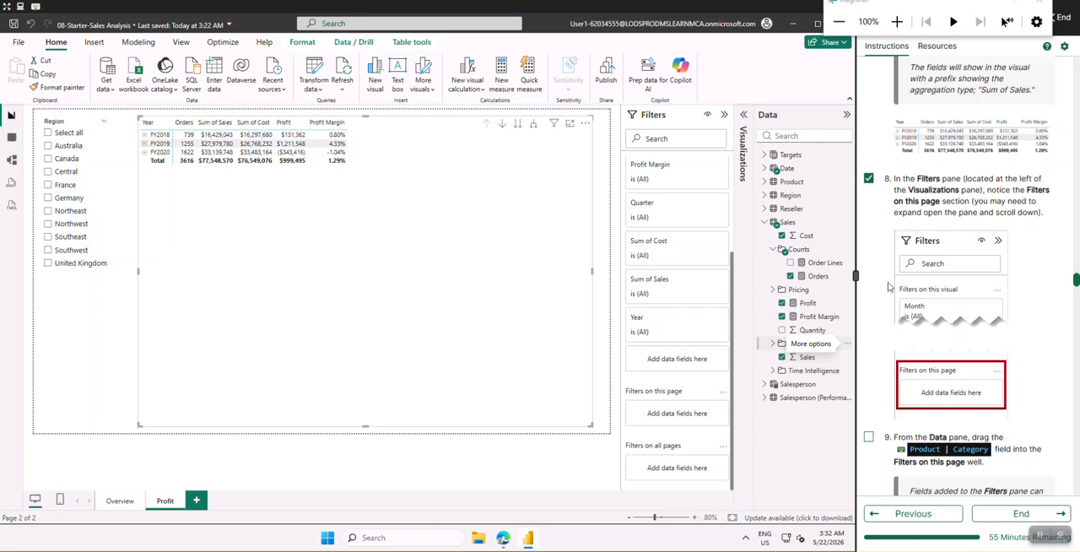
scroll(890, 288, "down", 2)
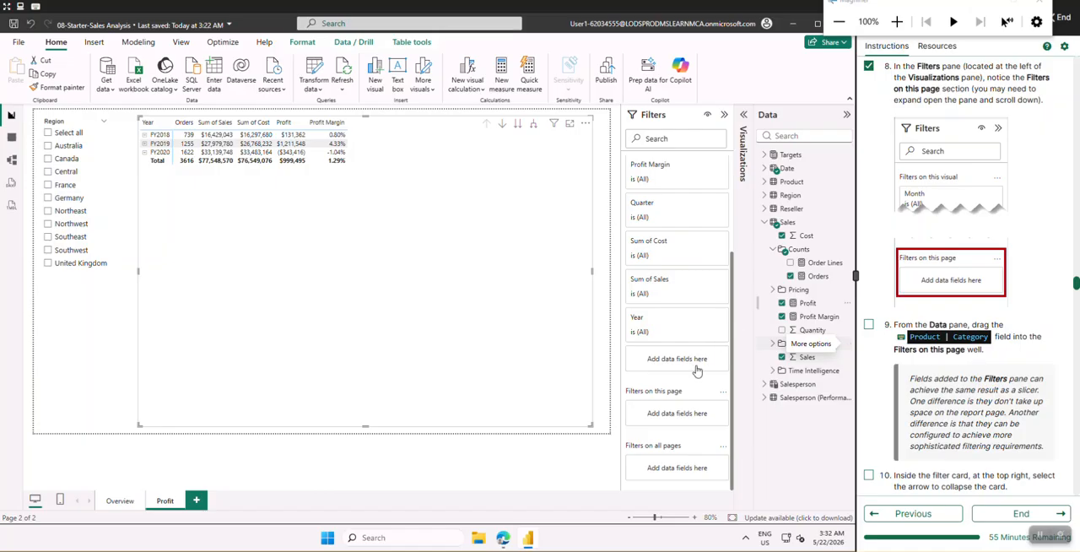
scroll(933, 277, "down", 1)
scroll(933, 277, "down", 2)
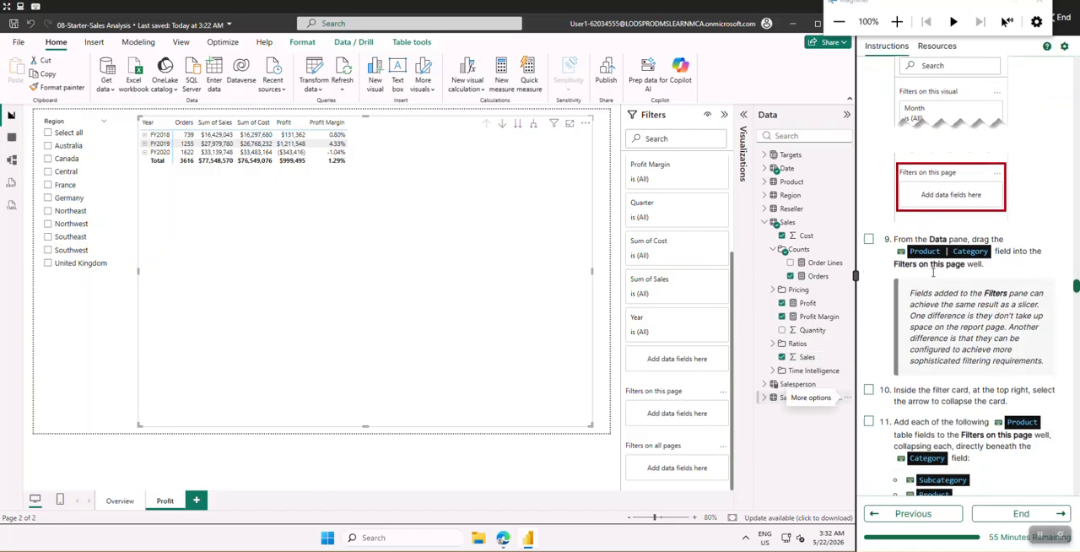
scroll(907, 230, "up", 2)
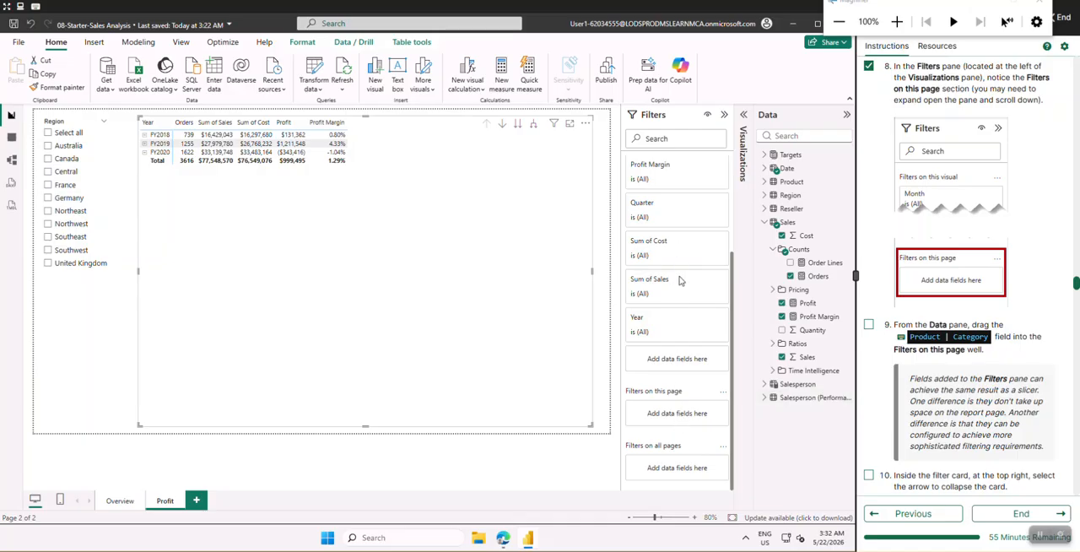
scroll(693, 302, "up", 3)
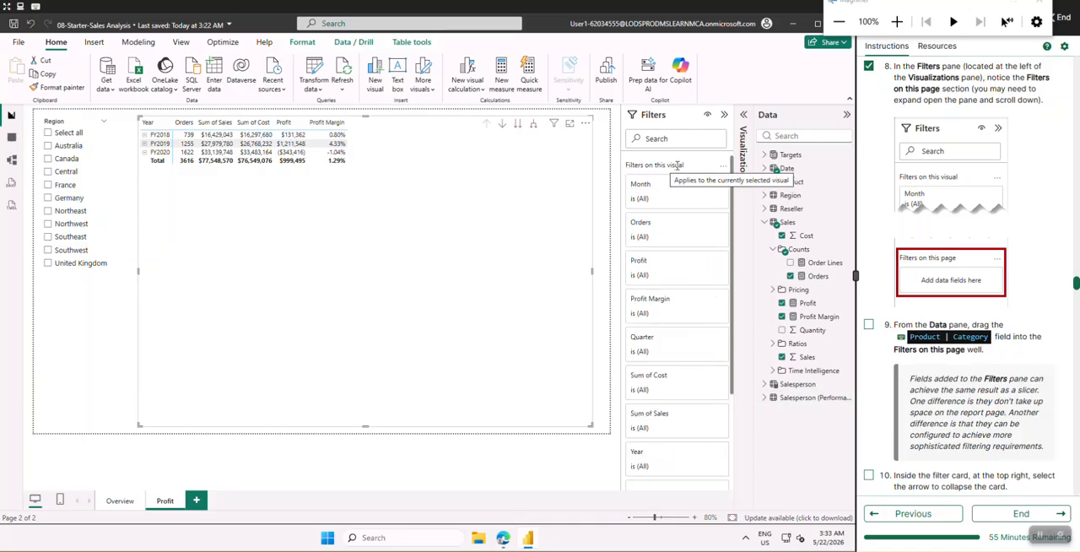
scroll(694, 271, "down", 3)
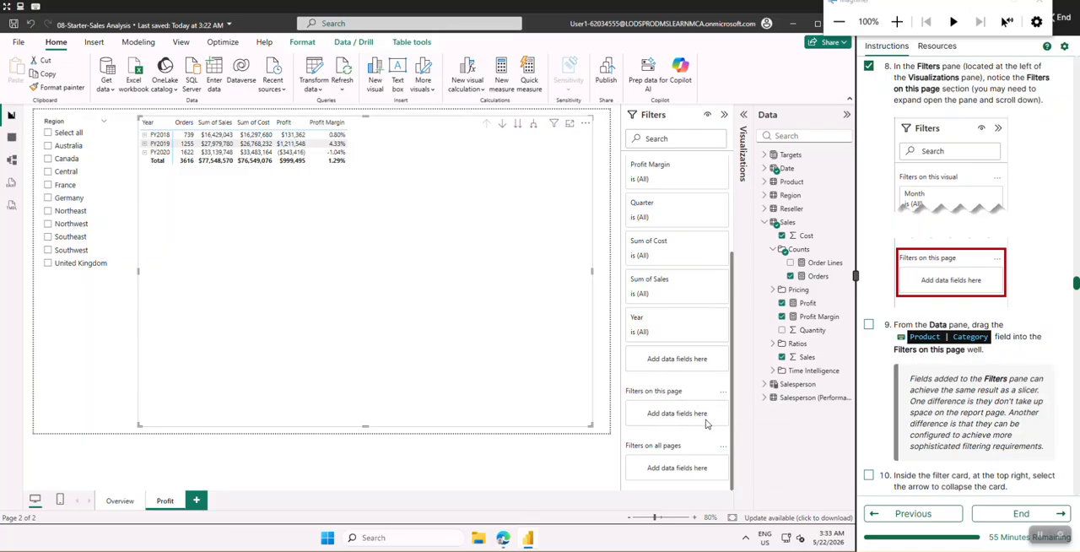
scroll(928, 312, "down", 4)
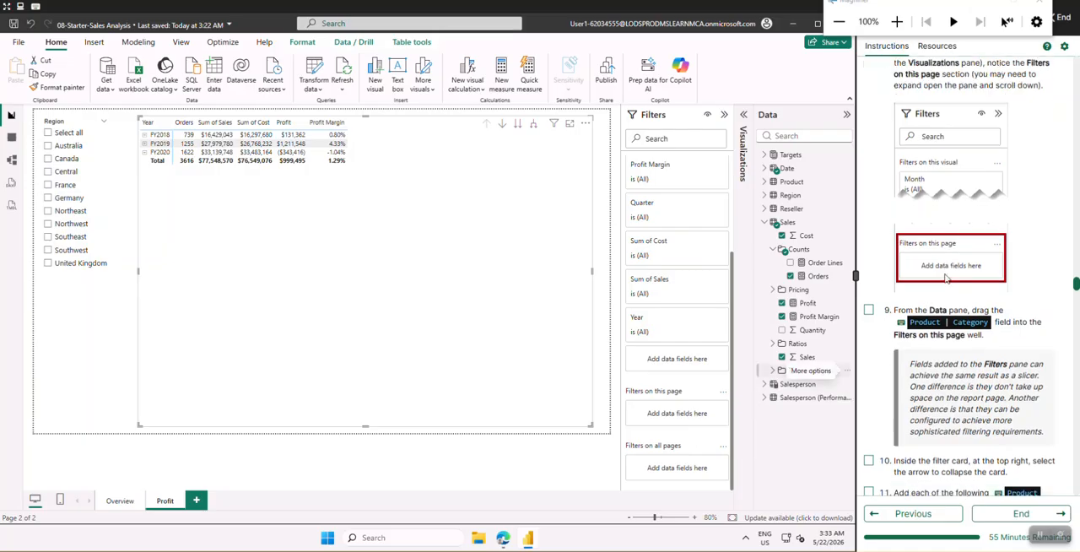
Check off lab instruction 9, add the Product table's Category field as a page-level filter and collapse its card
left_click(868, 157)
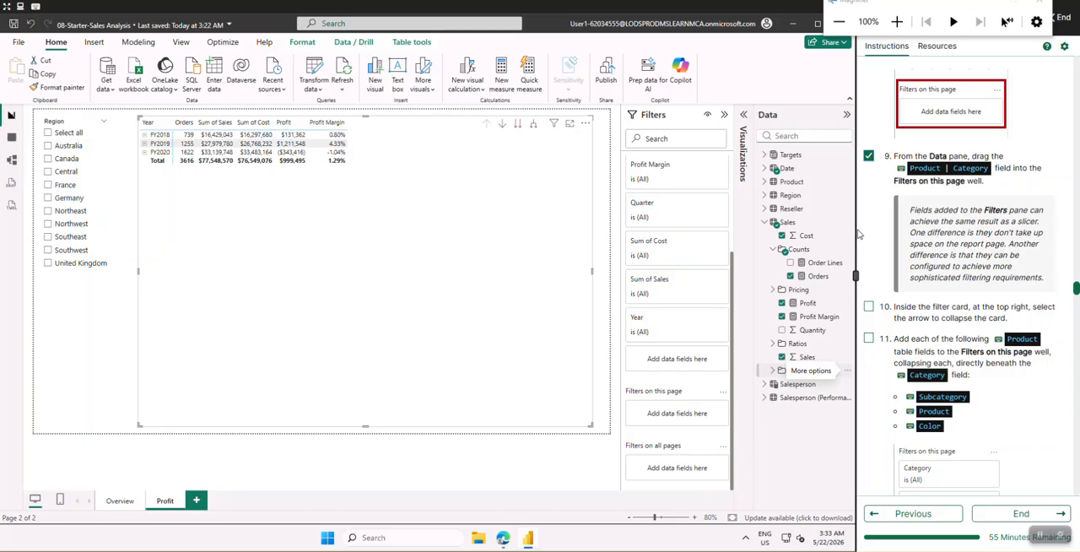
left_click(763, 222)
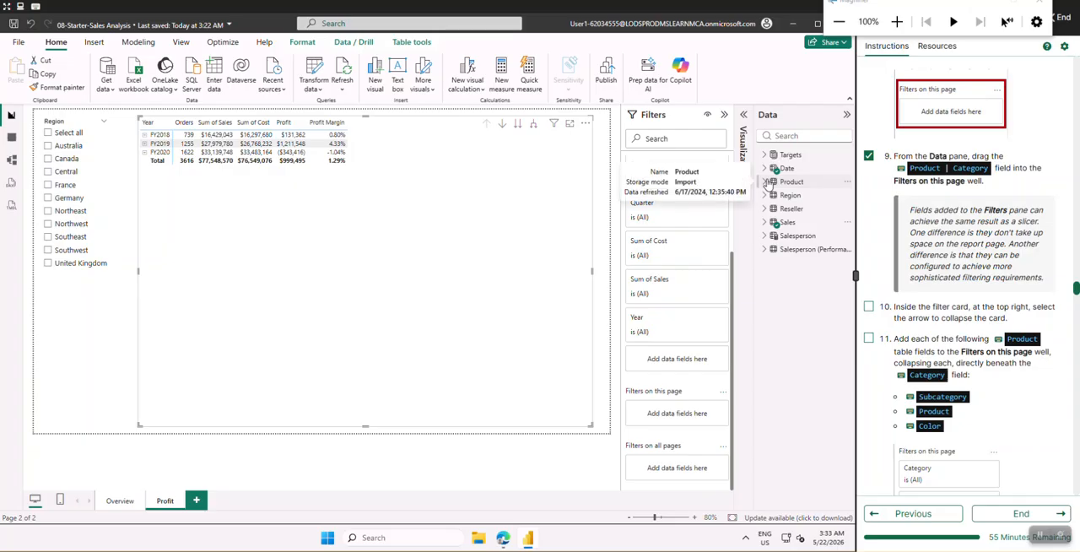
left_click(764, 181)
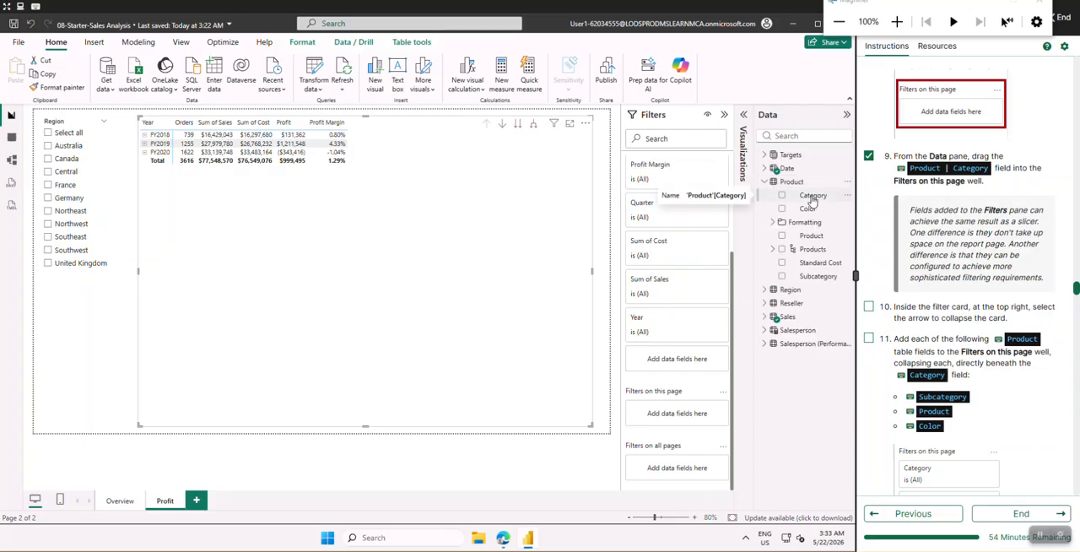
left_click_drag(812, 199, 679, 418)
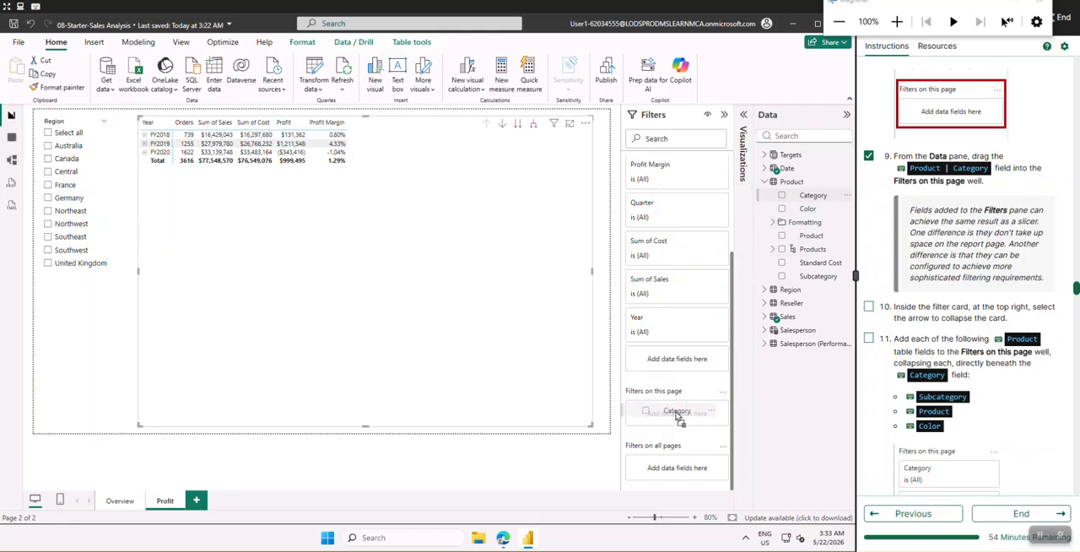
left_click_drag(679, 418, 677, 416)
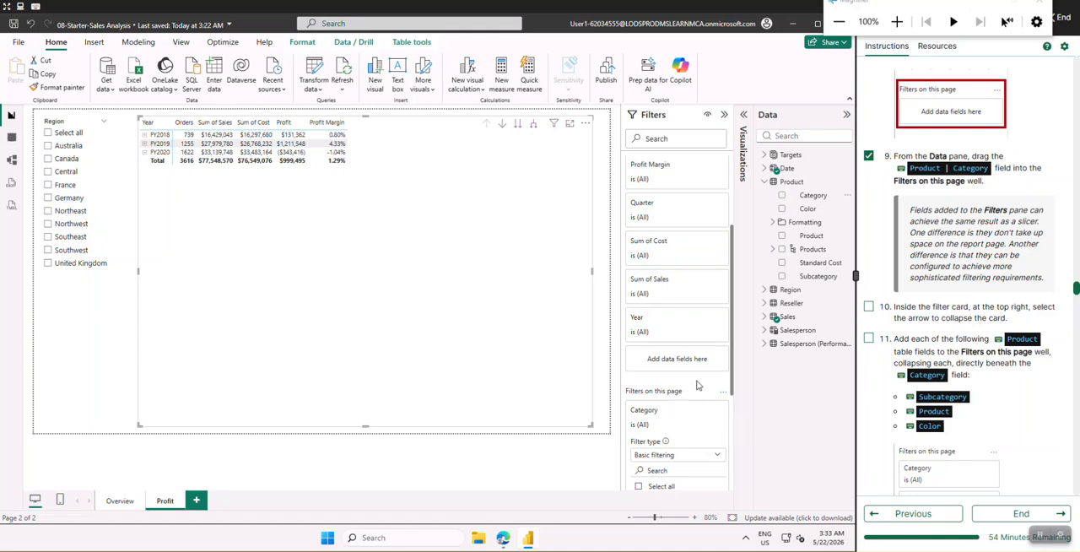
scroll(697, 386, "down", 3)
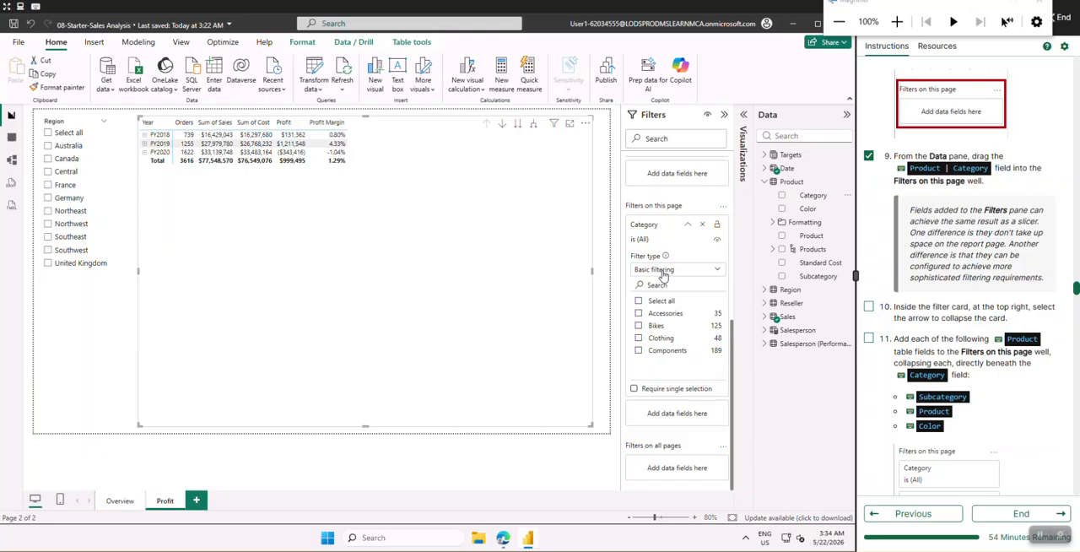
left_click(688, 225)
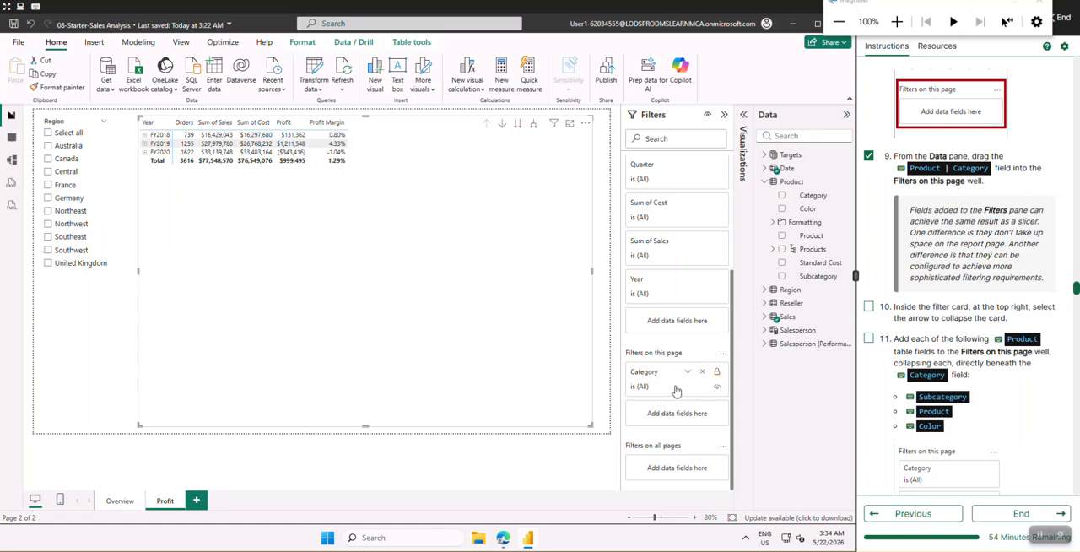
Check off lab instructions 10 and 11 and add Subcategory from the Product table beneath the Category page filter, with its card collapsed
scroll(897, 297, "down", 3)
scroll(897, 296, "down", 3)
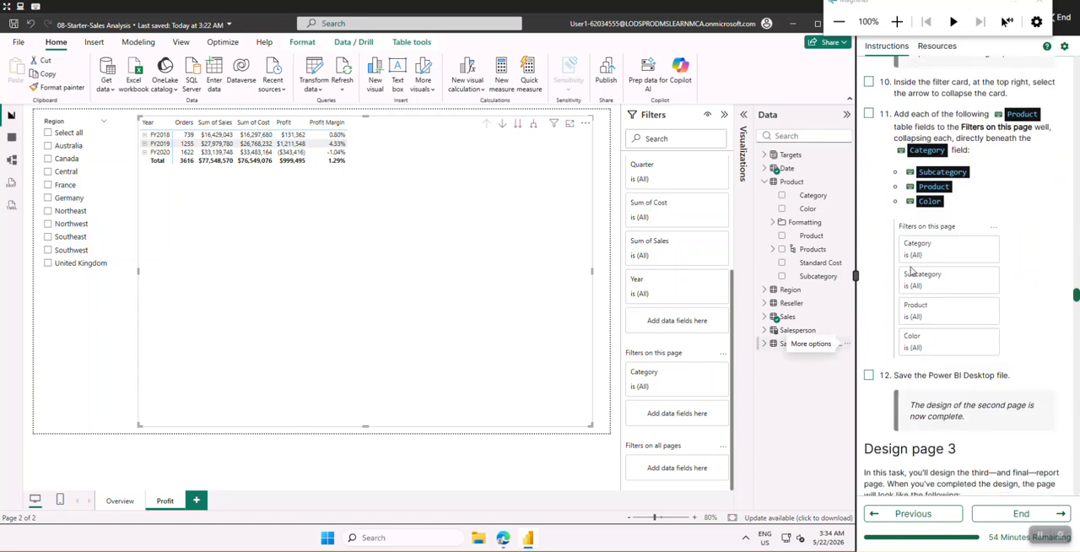
left_click(869, 115)
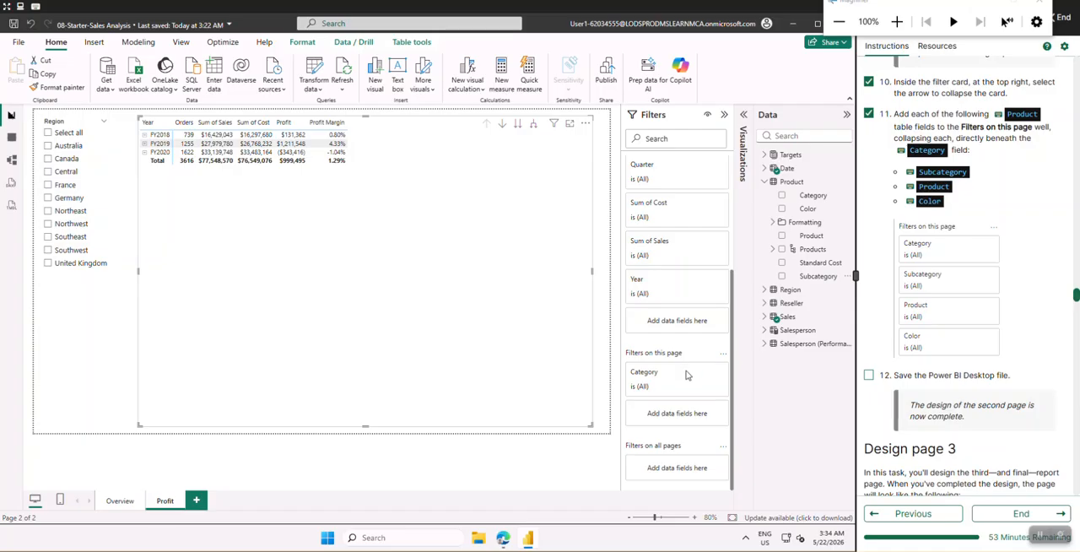
left_click(825, 282)
left_click_drag(825, 282, 684, 417)
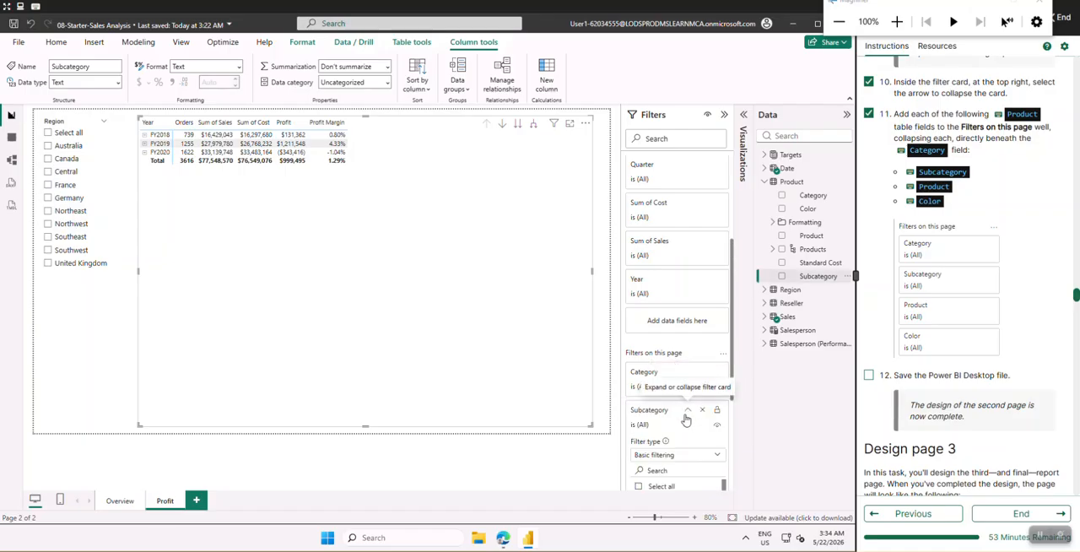
left_click(688, 412)
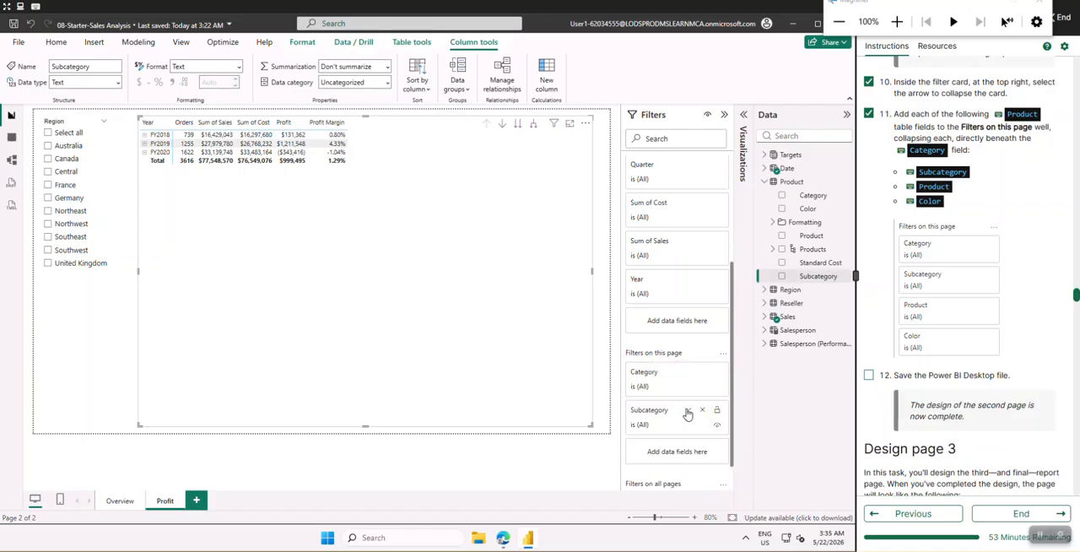
Add the Product field to the page-level filters with its card collapsed, and reorder the cards so Subcategory sits above Product
left_click(824, 238)
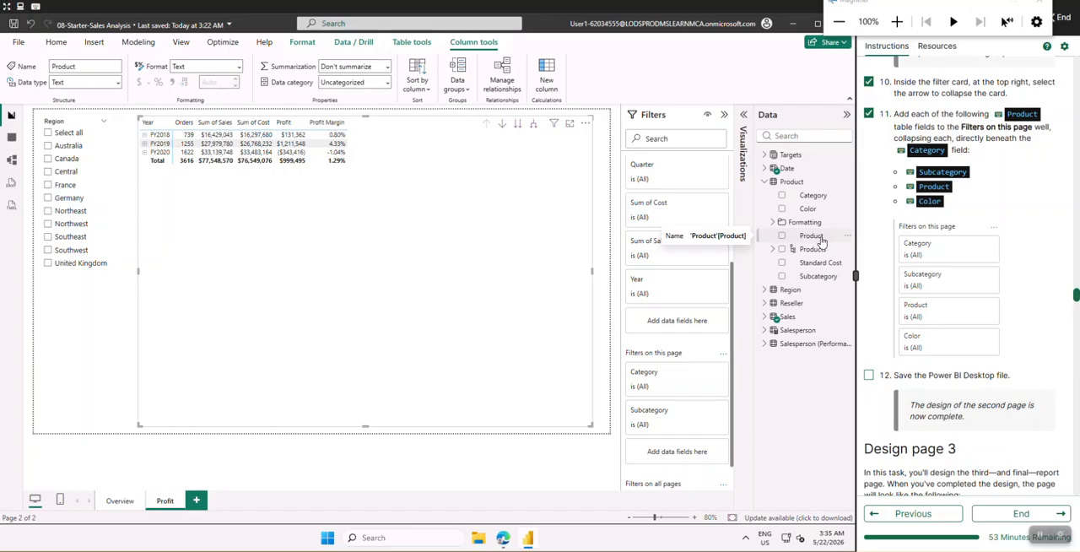
left_click_drag(826, 241, 668, 458)
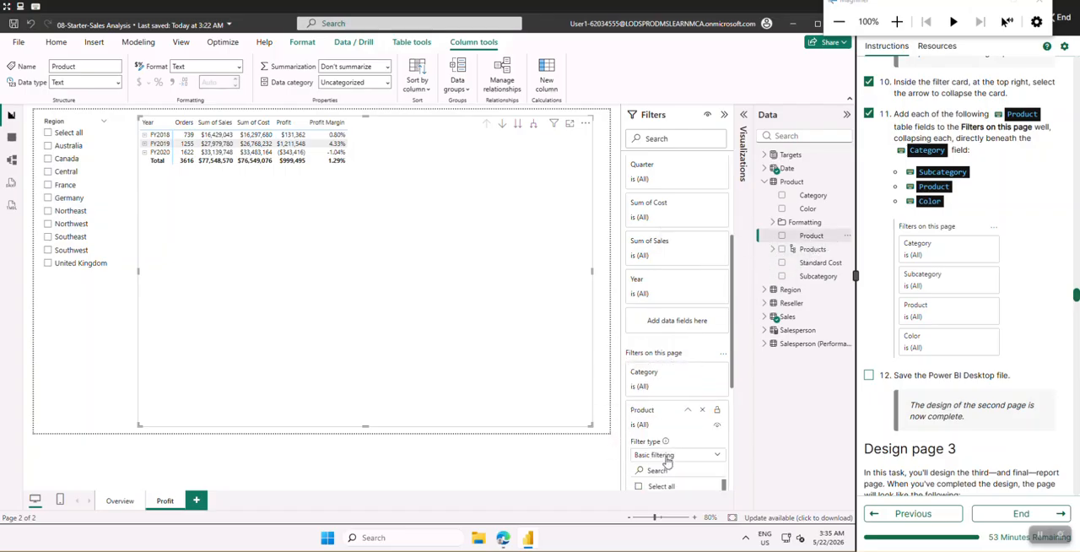
left_click(687, 411)
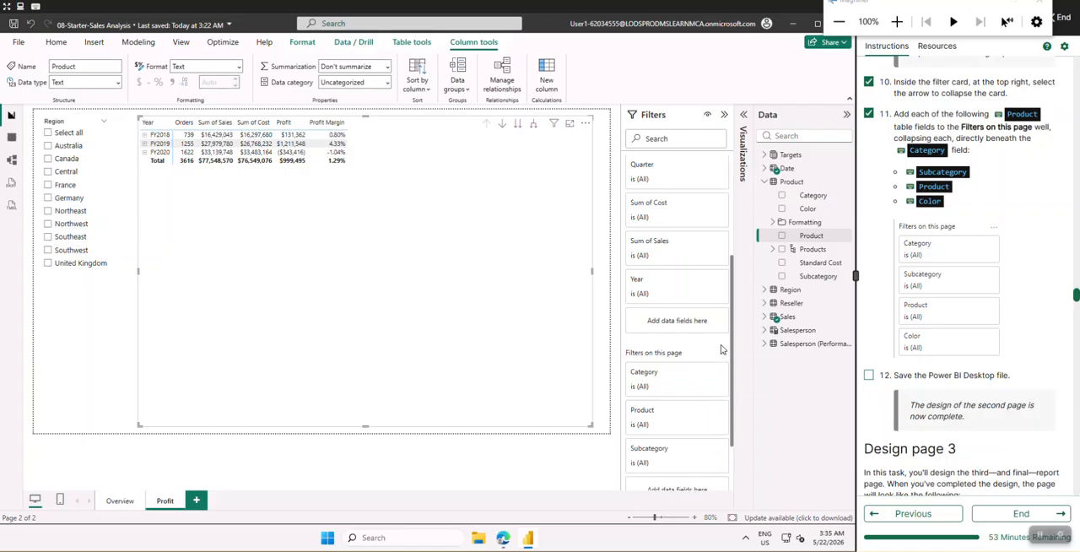
scroll(720, 355, "down", 1)
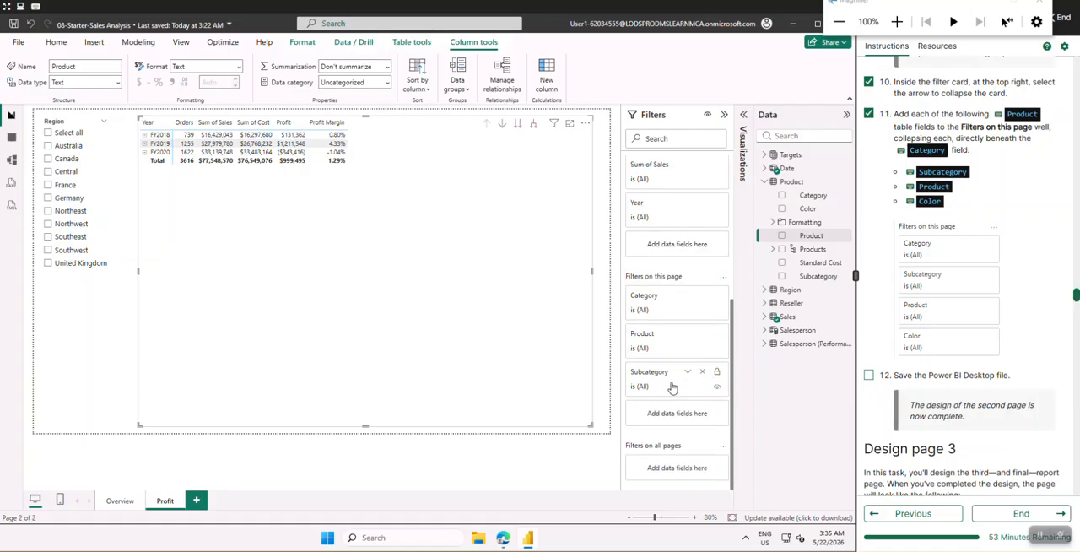
left_click_drag(672, 387, 671, 347)
Add the Product table's Color field beneath the Product page filter and collapse its card
left_click(812, 208)
left_click_drag(819, 214, 671, 416)
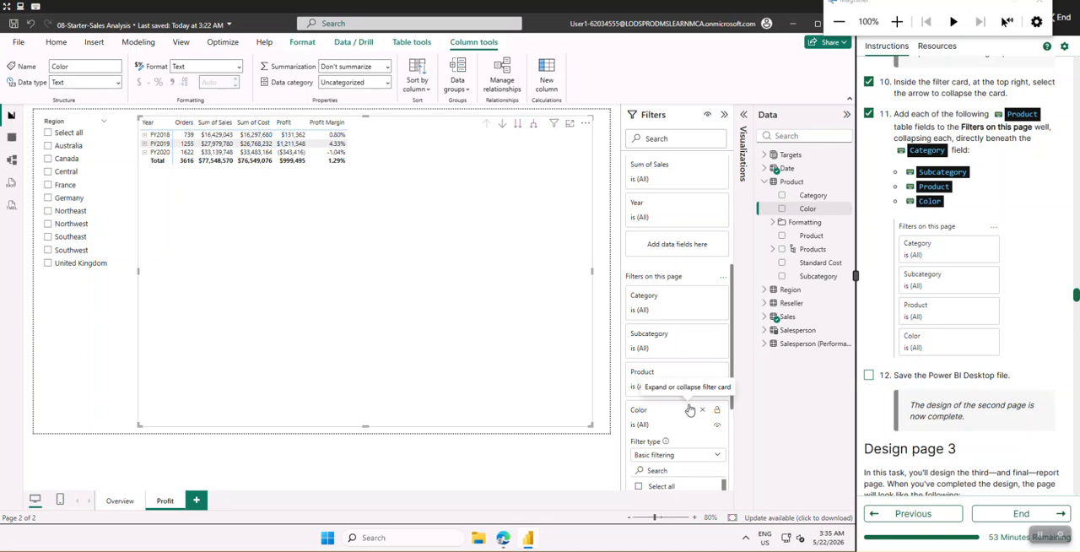
left_click(687, 409)
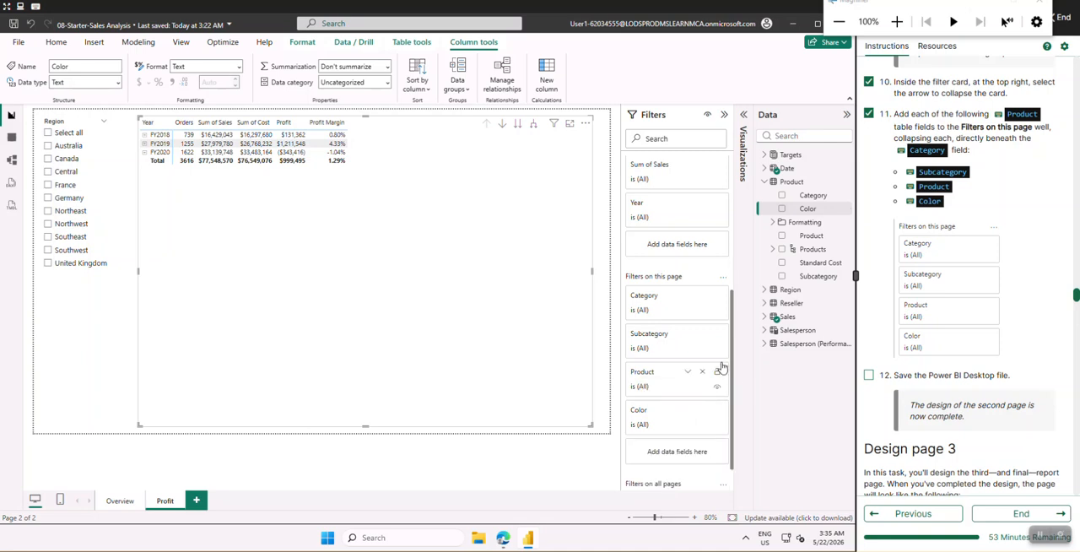
scroll(721, 363, "down", 1)
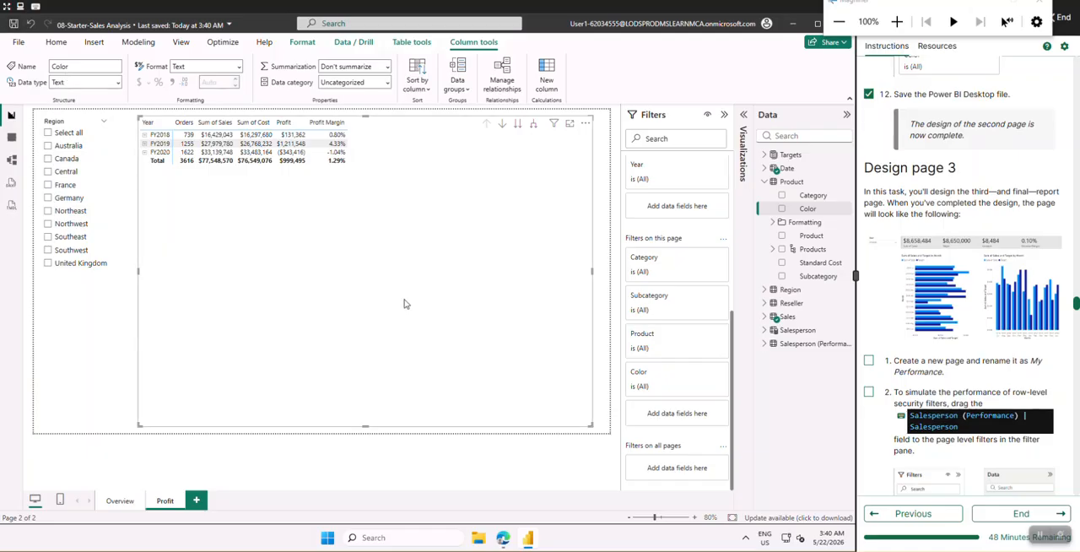
Add a third report page and view the enlarged reference image of the page 3 design
left_click(197, 501)
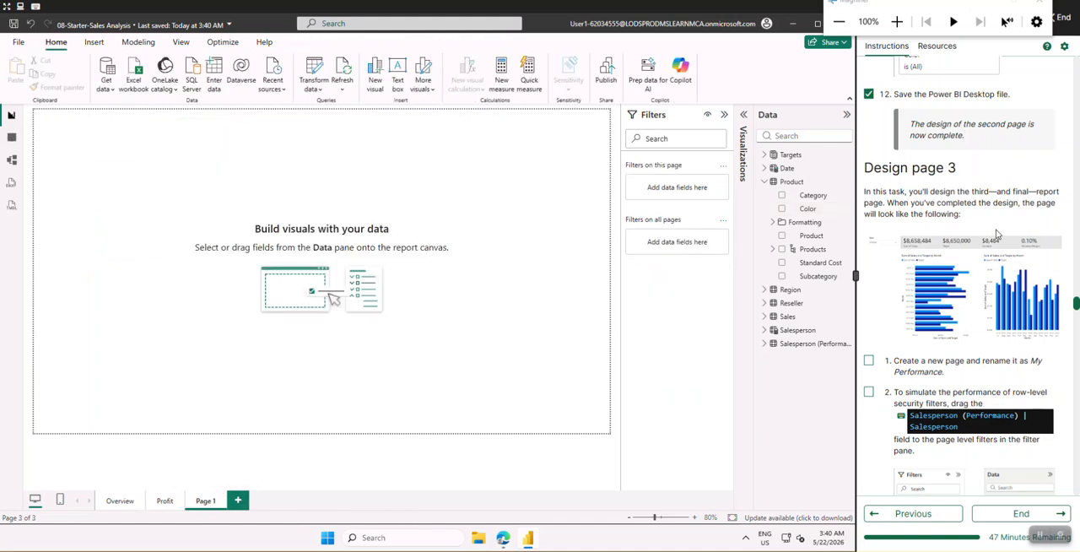
scroll(992, 235, "down", 1)
left_click(963, 222)
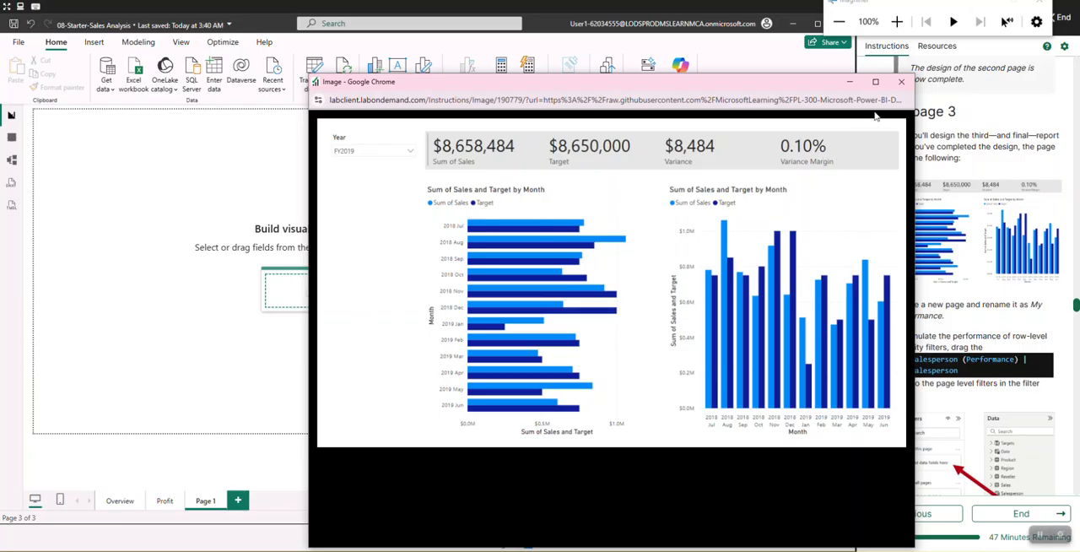
left_click(901, 83)
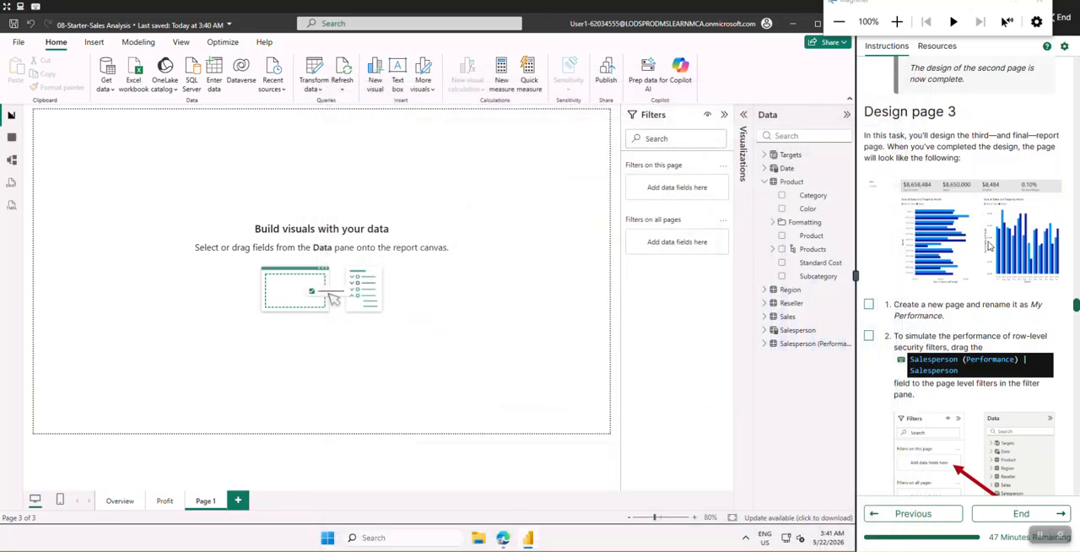
Check off lab instruction 1 for page 3 and rename the new report page as My Performance
scroll(879, 196, "down", 5)
left_click(869, 193)
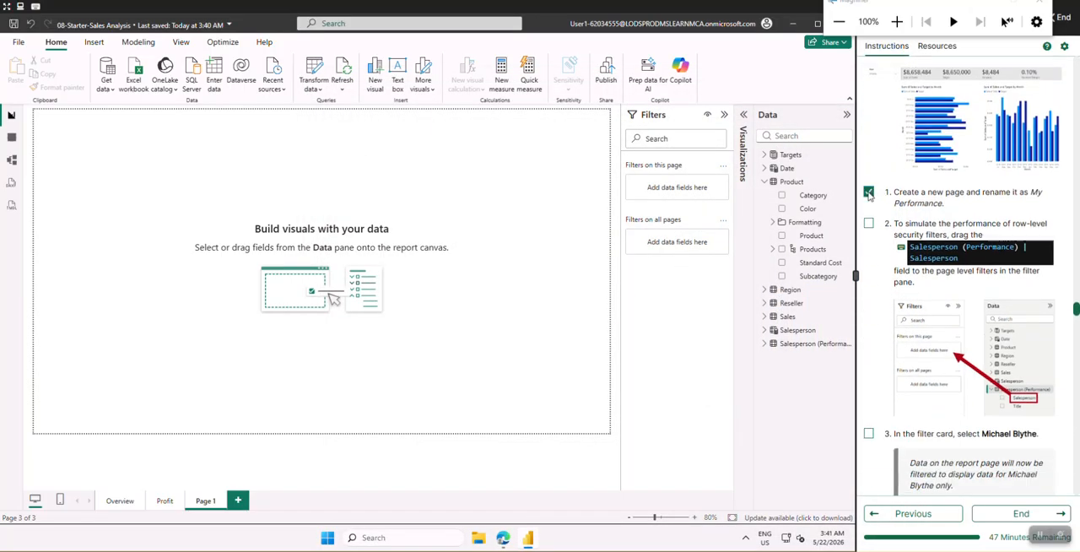
double_click(200, 504)
key("BackSpace")
key("BackSpace")
key("BackSpace")
key("BackSpace")
key("BackSpace")
key("BackSpace")
type("My Performance")
key("Return")
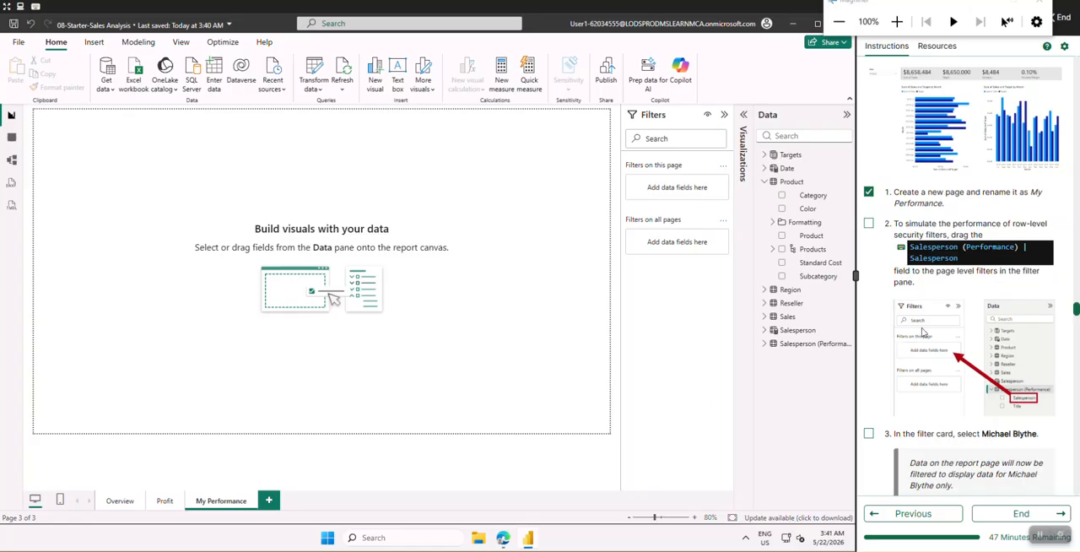
Check off lab instruction 2 and add the Salesperson field from the Salesperson (Performance) table to the page-level filters
scroll(899, 287, "down", 1)
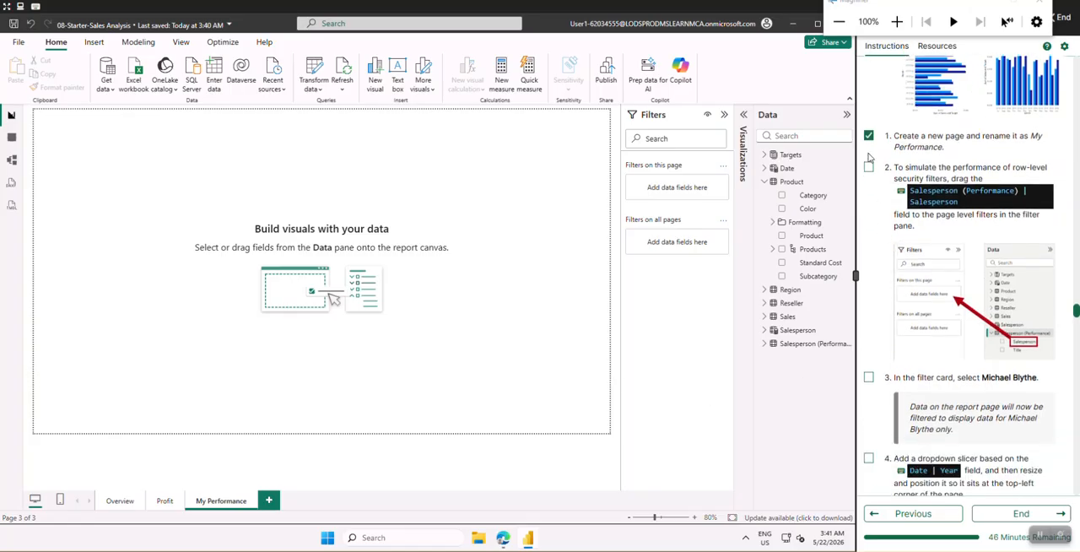
left_click(868, 166)
left_click(765, 182)
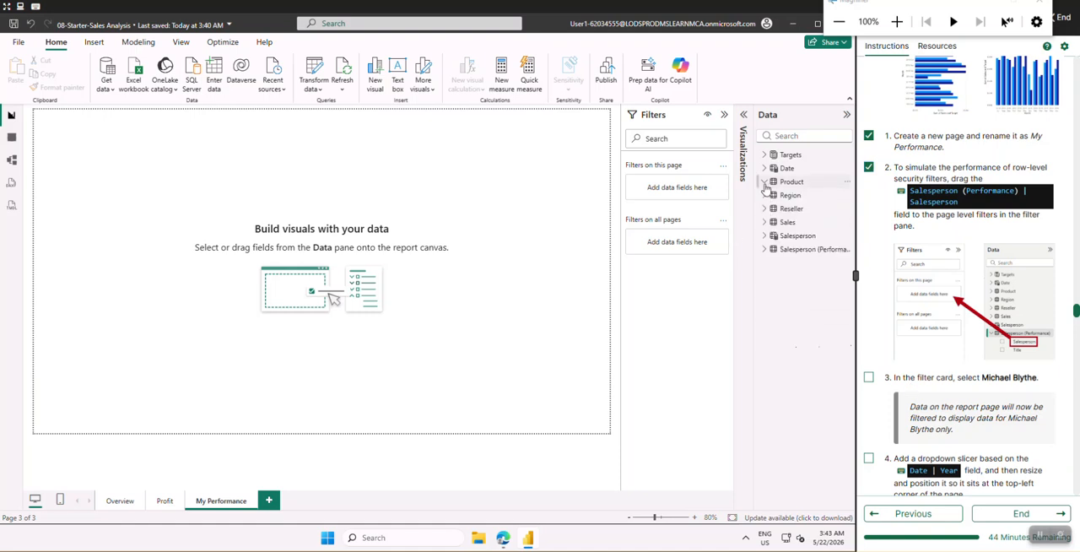
left_click(766, 251)
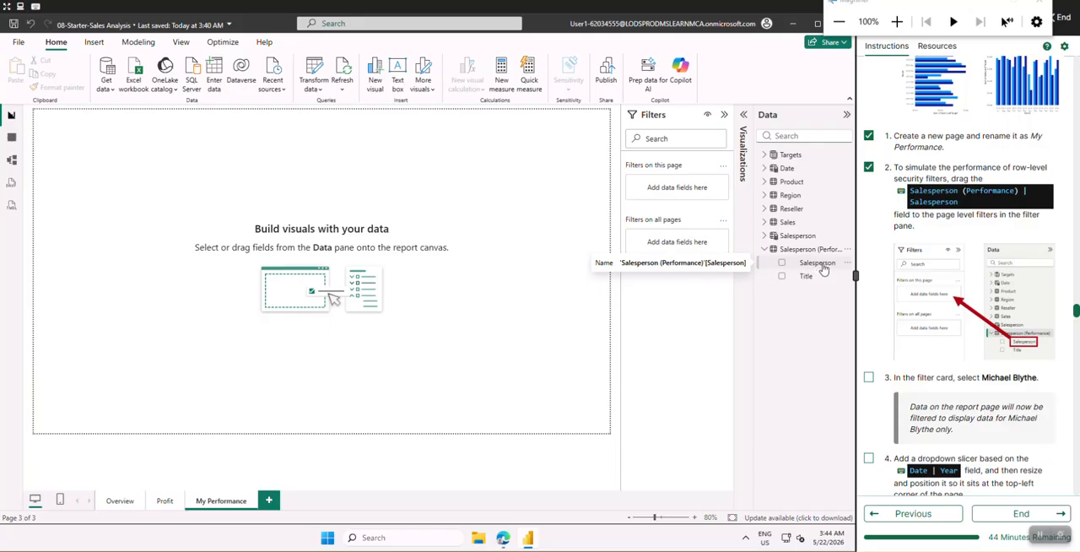
left_click_drag(820, 268, 685, 196)
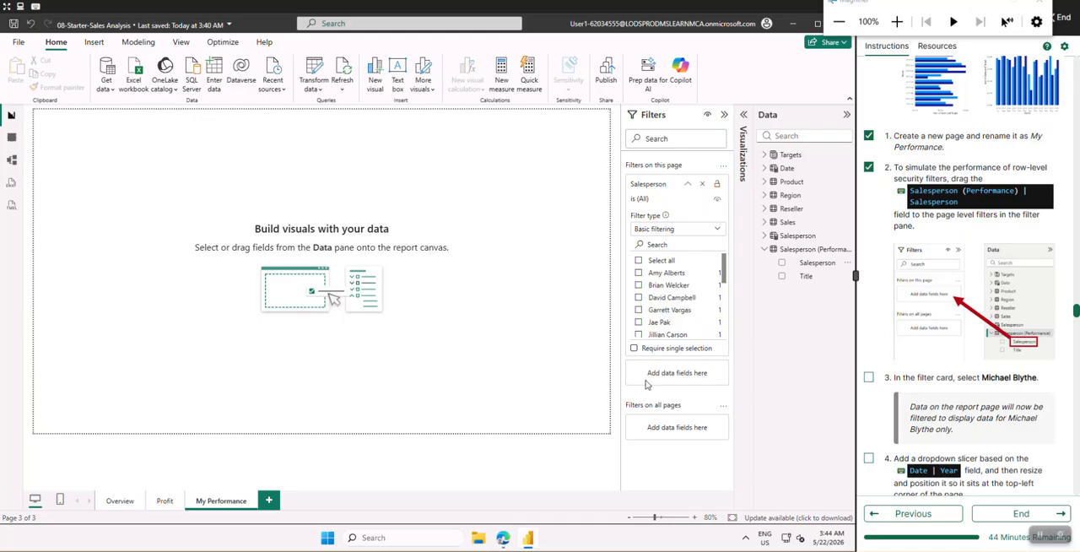
Check off lab instruction 3, filter the page to the salesperson named in that instruction, and collapse the Salesperson filter card
scroll(875, 369, "down", 1)
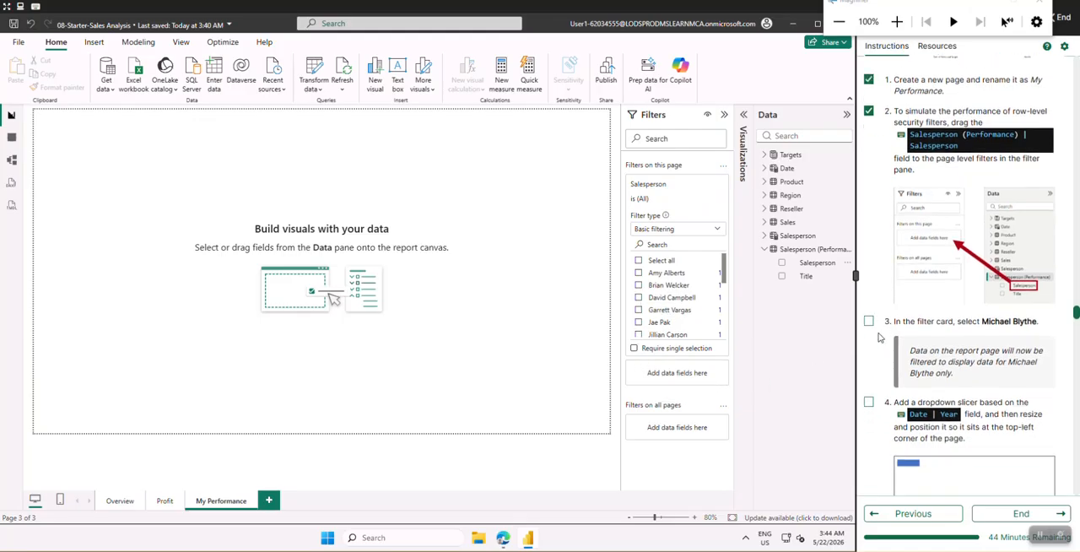
left_click(870, 322)
scroll(724, 279, "down", 2)
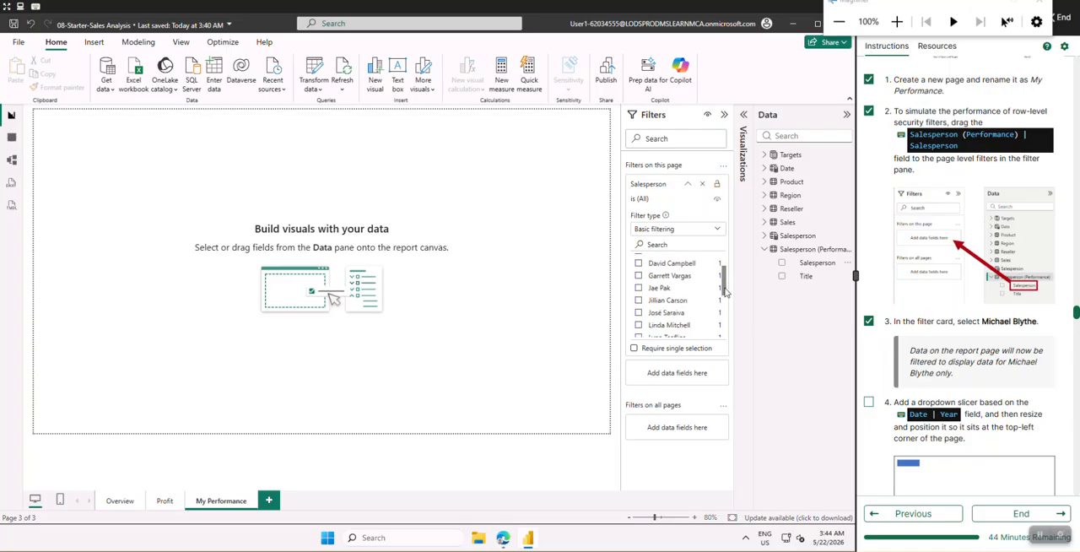
scroll(723, 310, "down", 1)
scroll(723, 310, "down", 3)
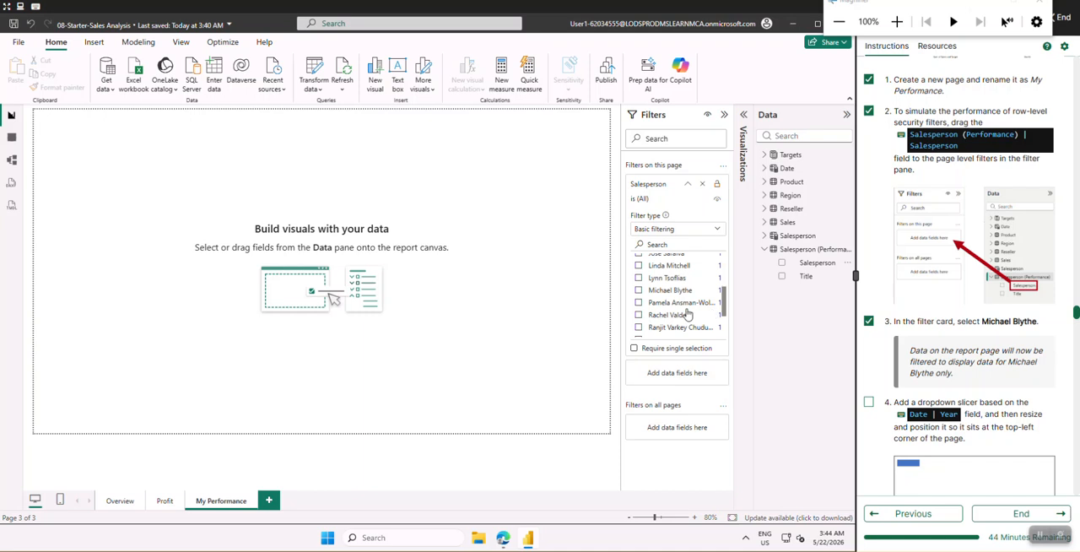
left_click(638, 291)
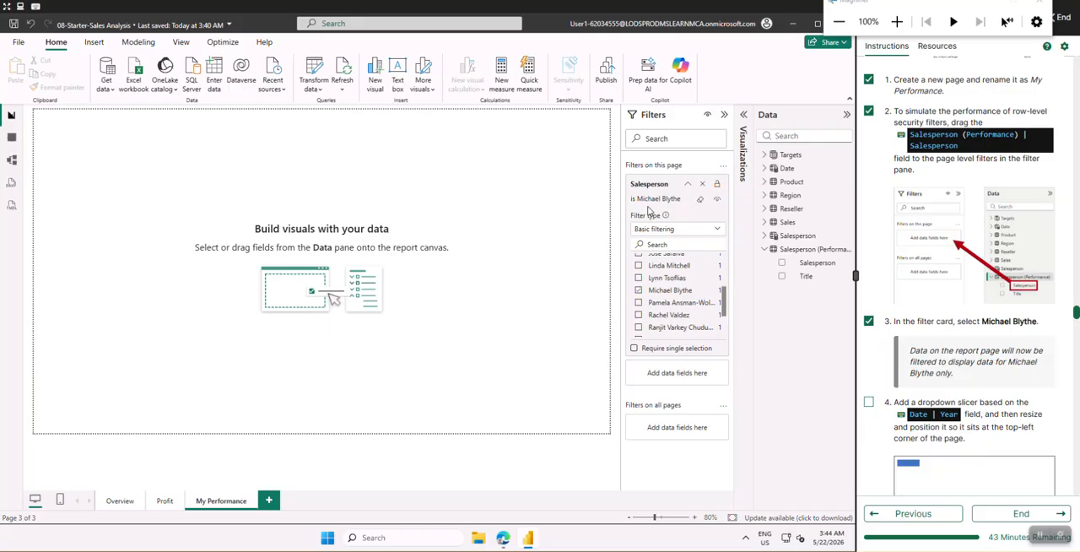
left_click(689, 185)
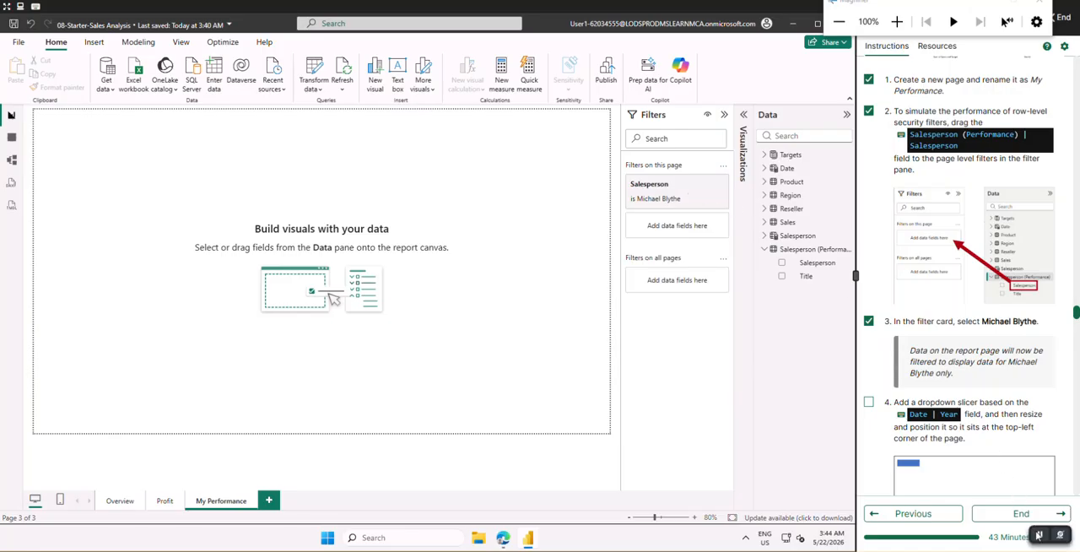
Check off lab instruction 4 and add an empty slicer visual to the My Performance page
scroll(1021, 341, "down", 2)
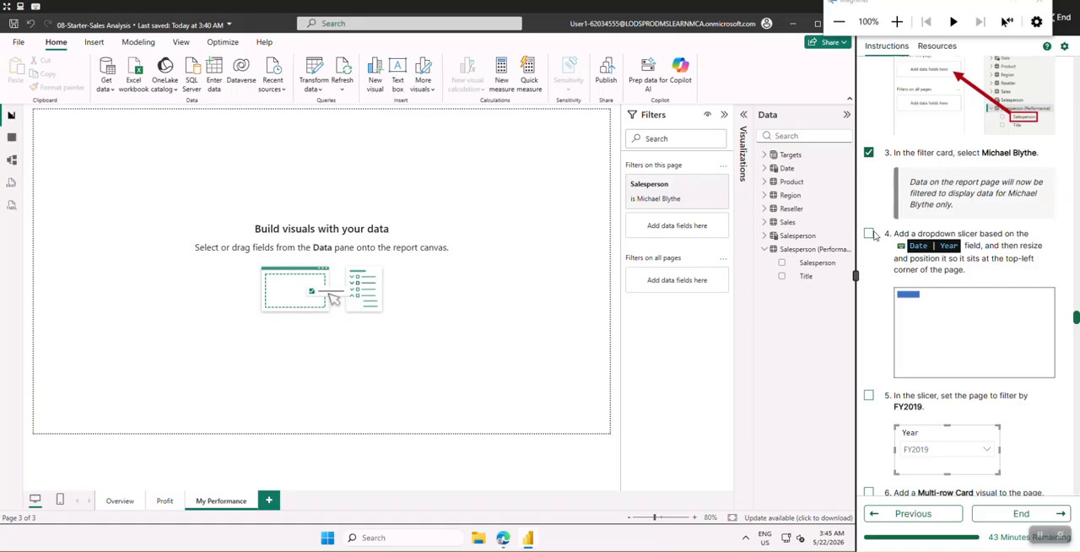
left_click(868, 234)
scroll(890, 314, "down", 1)
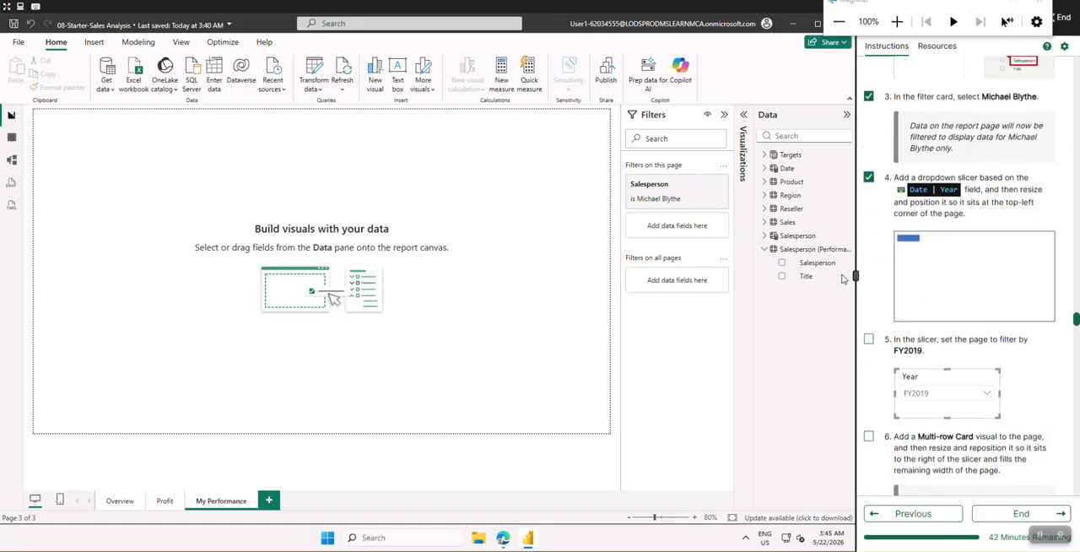
left_click(725, 116)
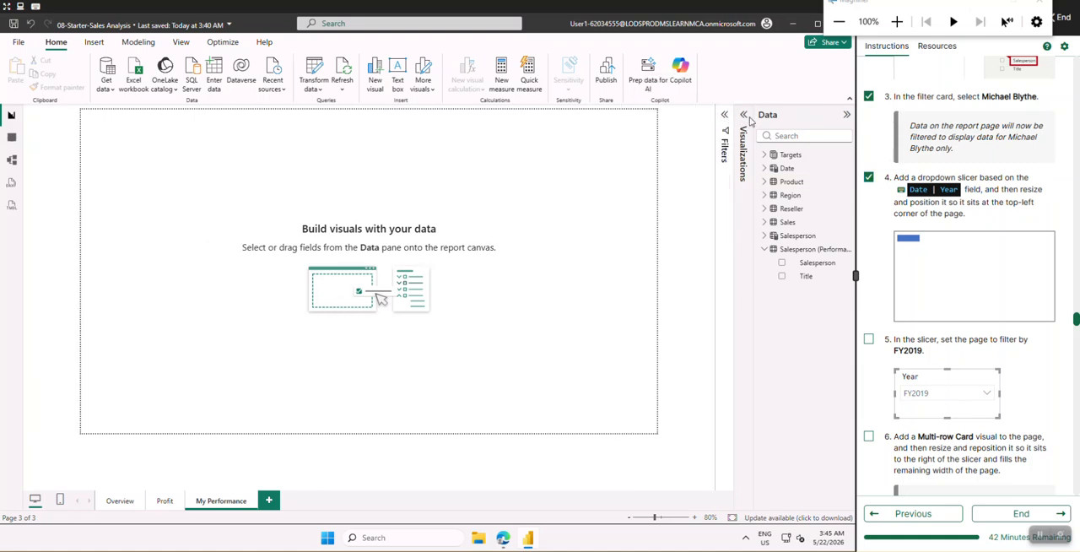
left_click(744, 118)
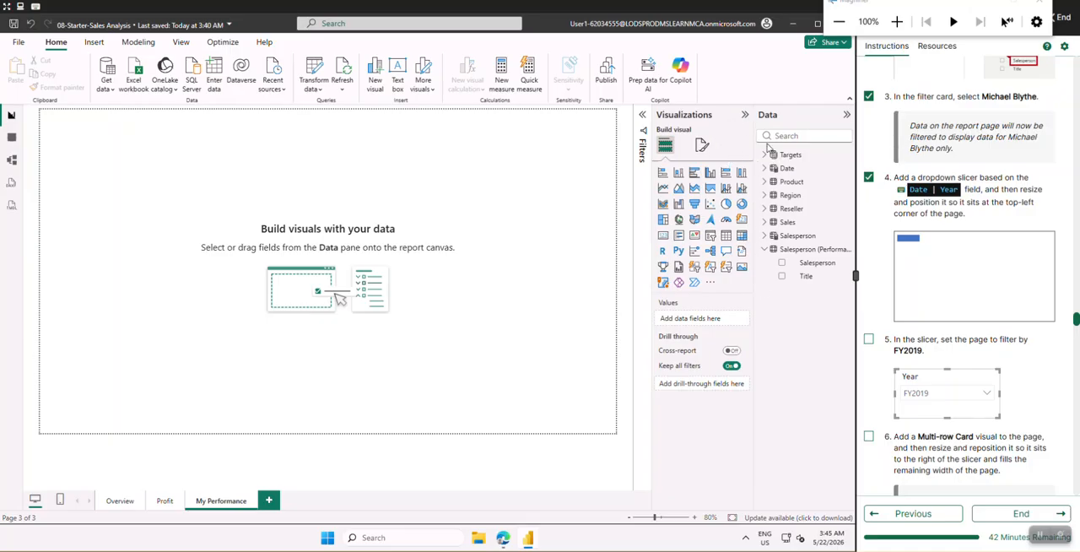
left_click(746, 116)
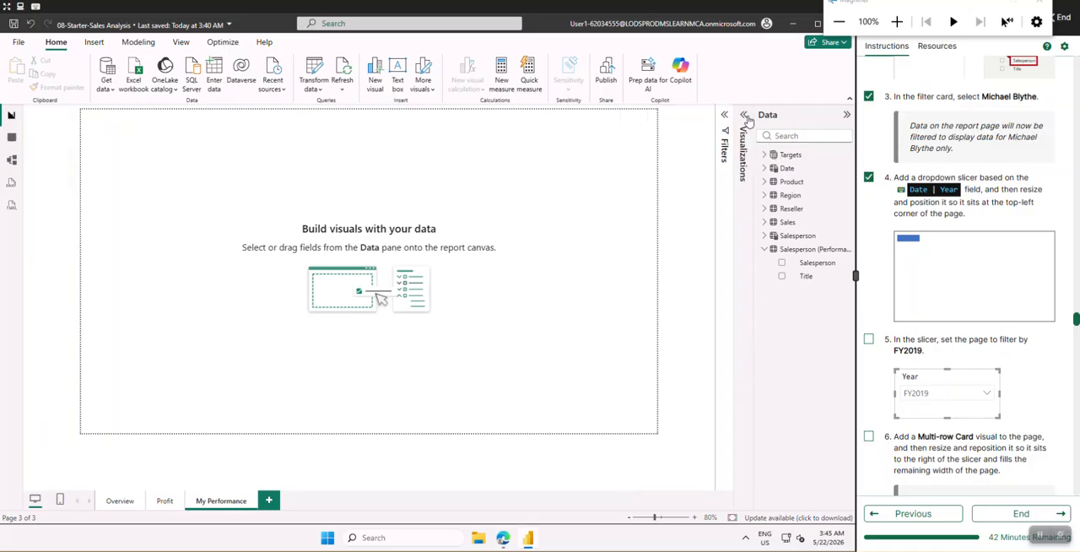
left_click(845, 115)
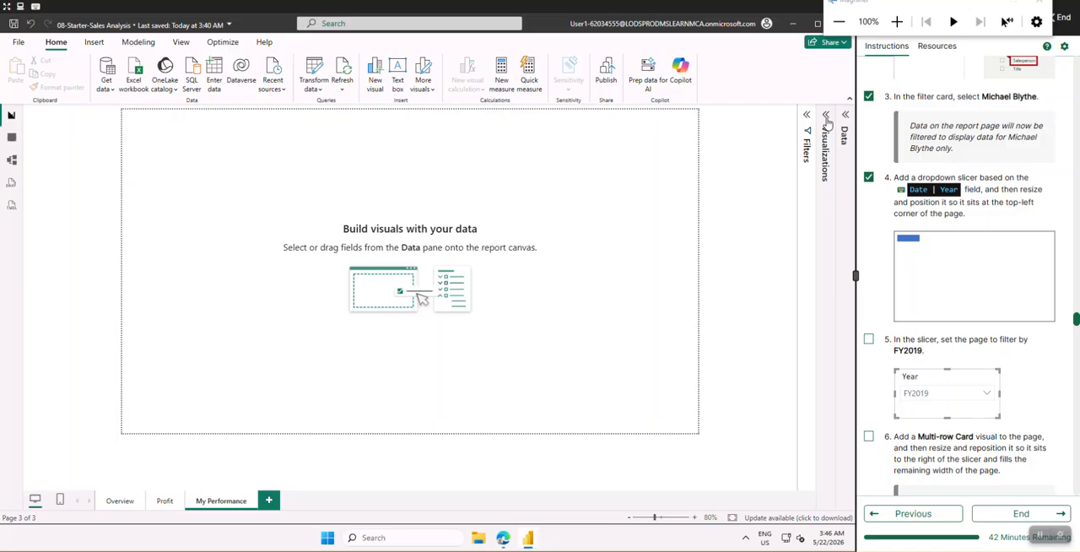
left_click(826, 118)
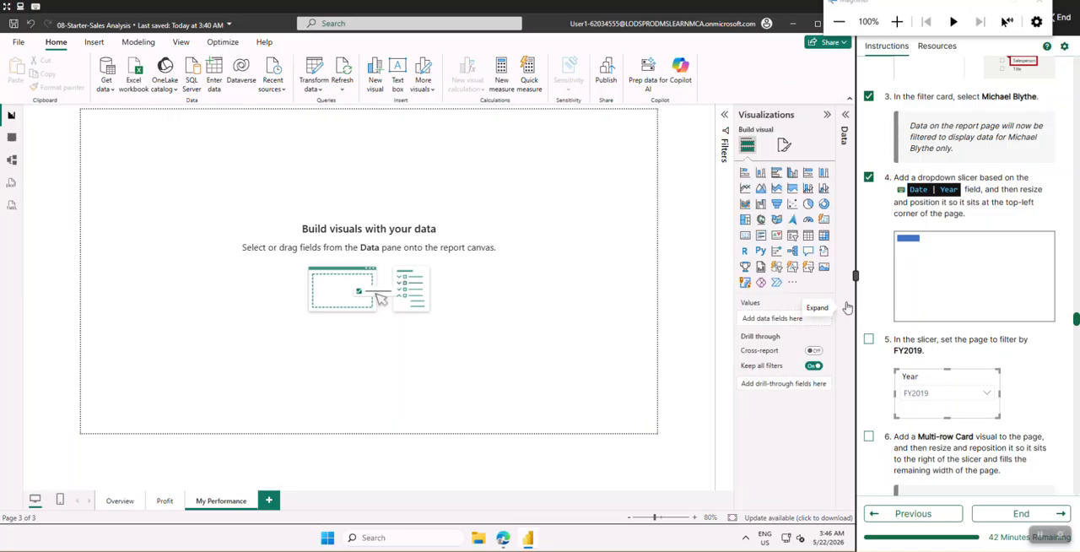
left_click(791, 237)
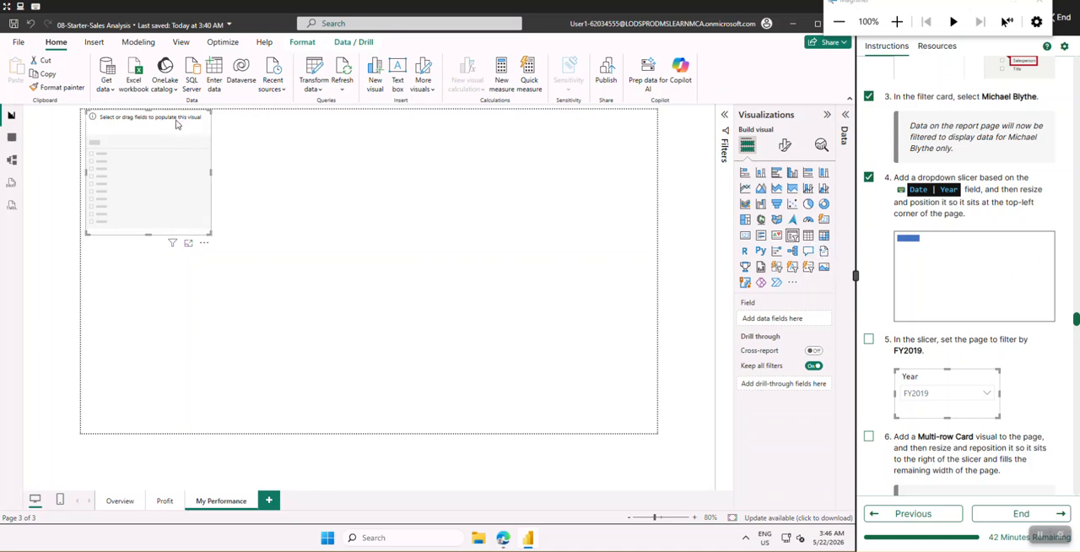
Move the empty slicer slightly down within the page's top-left corner and shrink it to a small, low box
left_click_drag(177, 125, 178, 140)
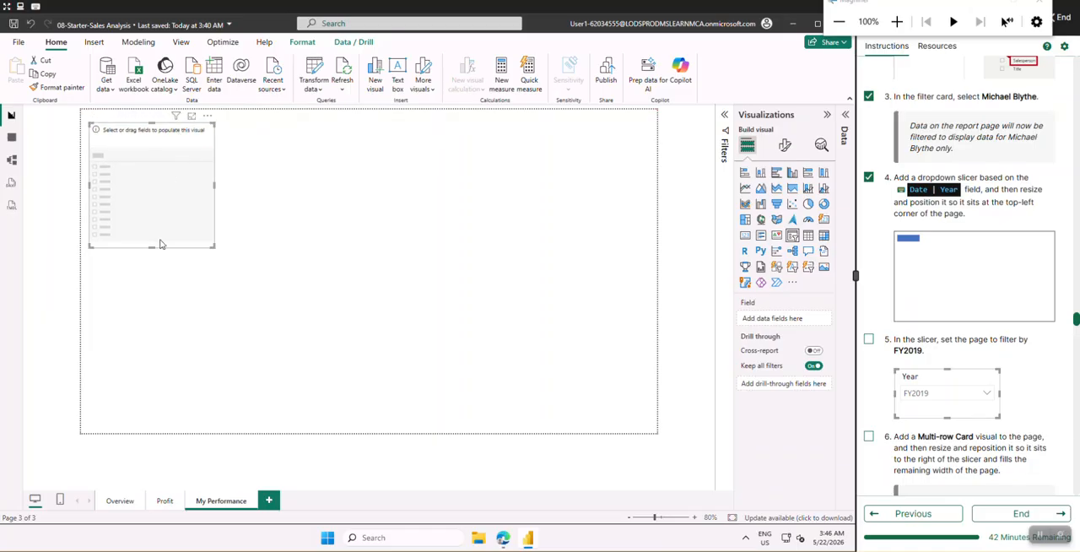
left_click_drag(152, 246, 148, 145)
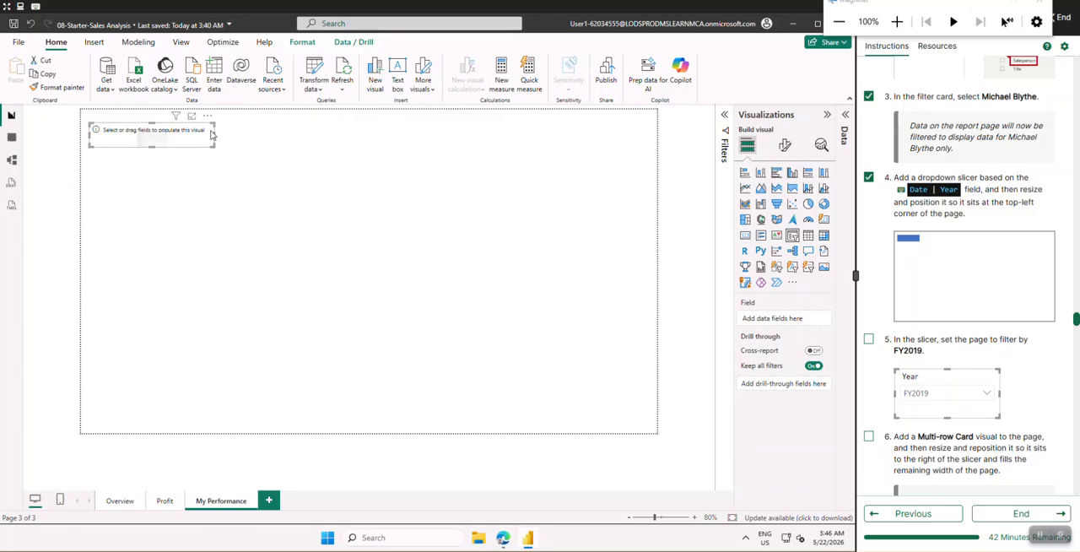
left_click_drag(212, 135, 176, 139)
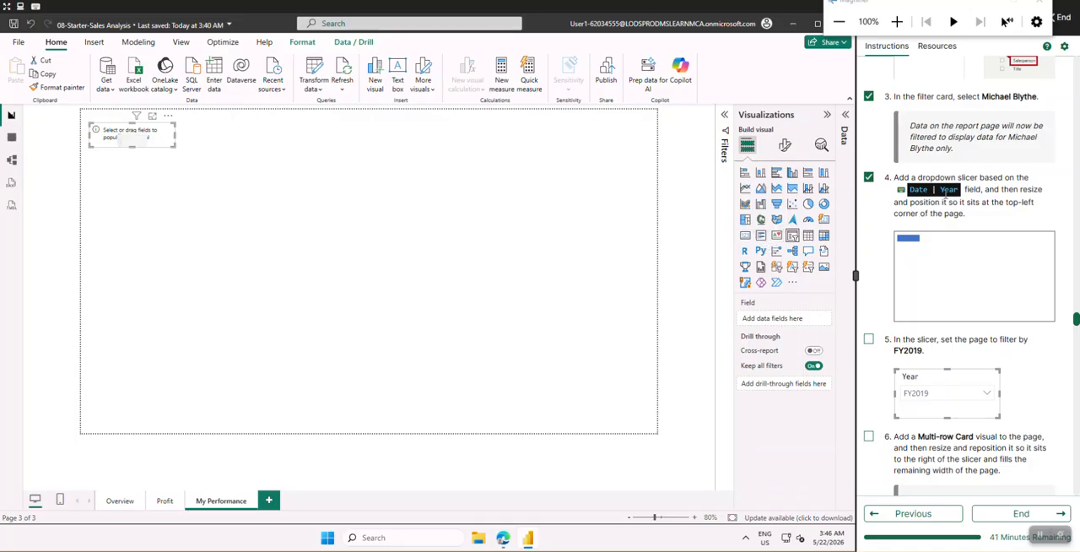
Add the Date table's Year field to the slicer and make the slicer tall enough to list about three years
left_click(828, 116)
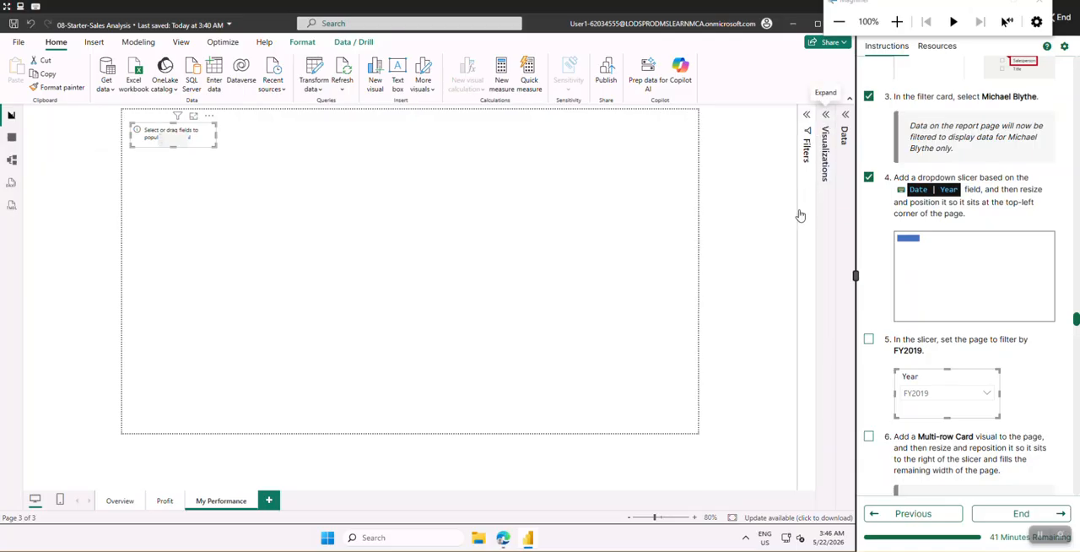
left_click(847, 116)
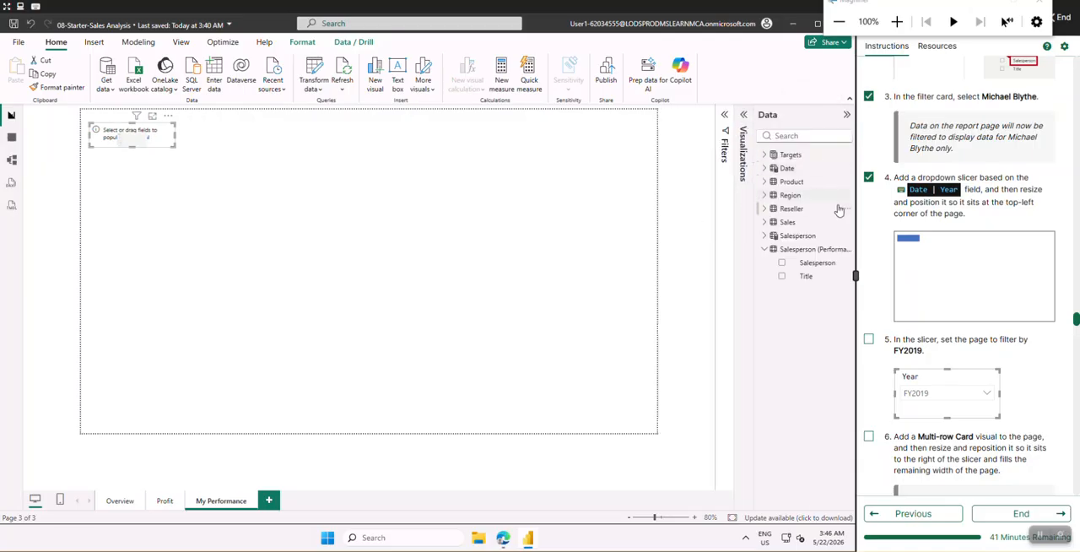
left_click(764, 169)
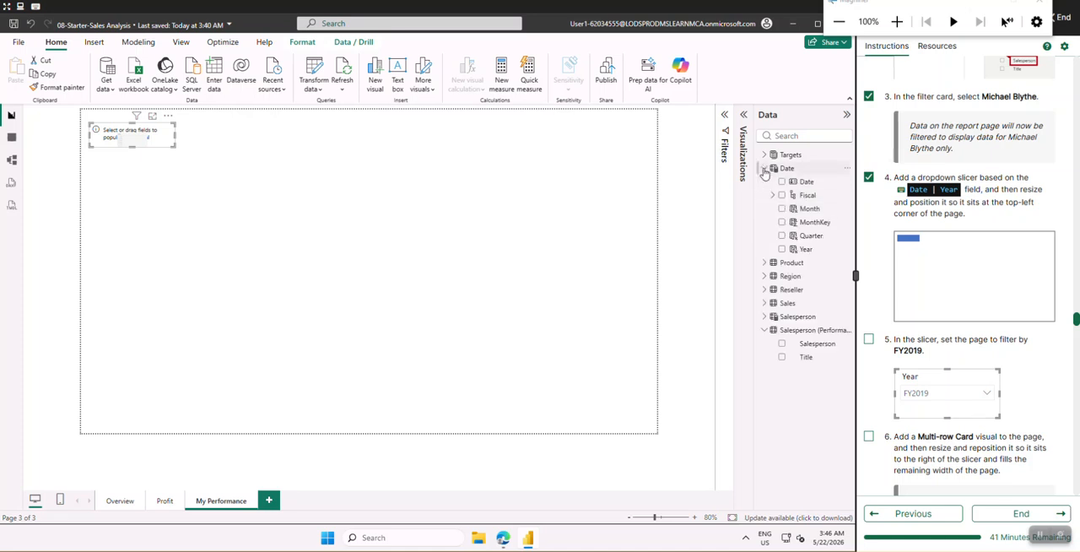
left_click(808, 251)
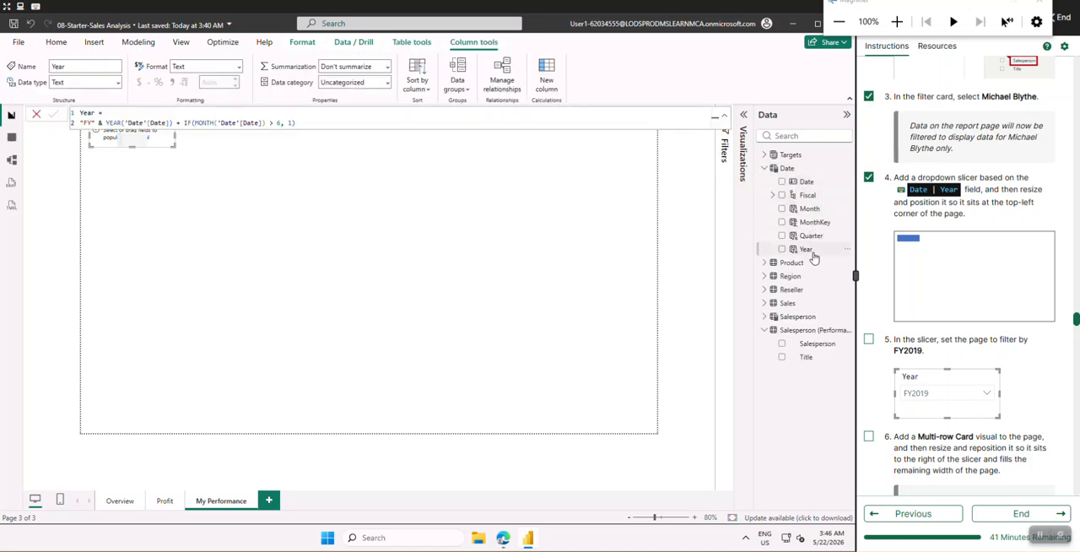
left_click_drag(815, 256, 152, 149)
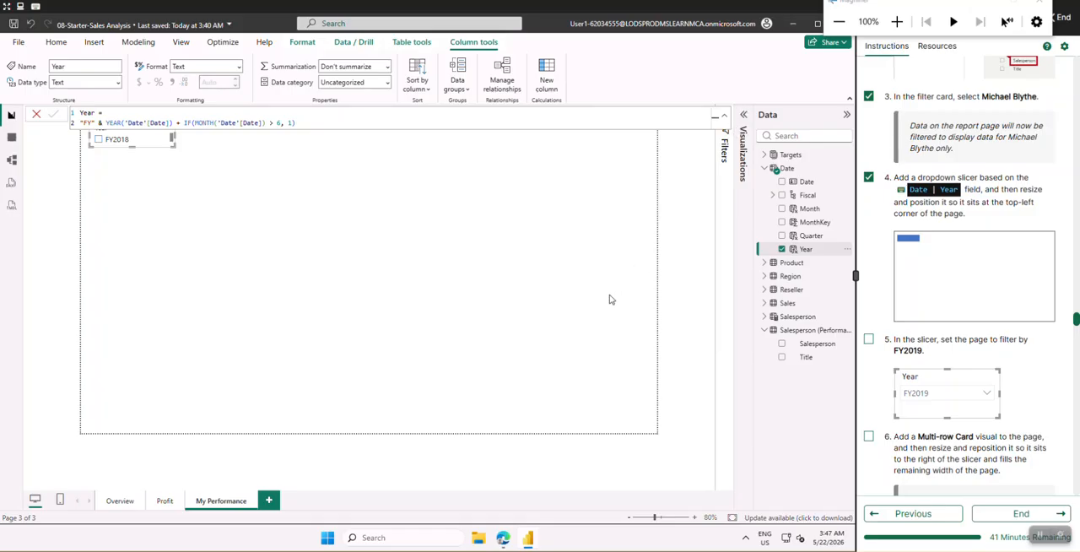
left_click(330, 186)
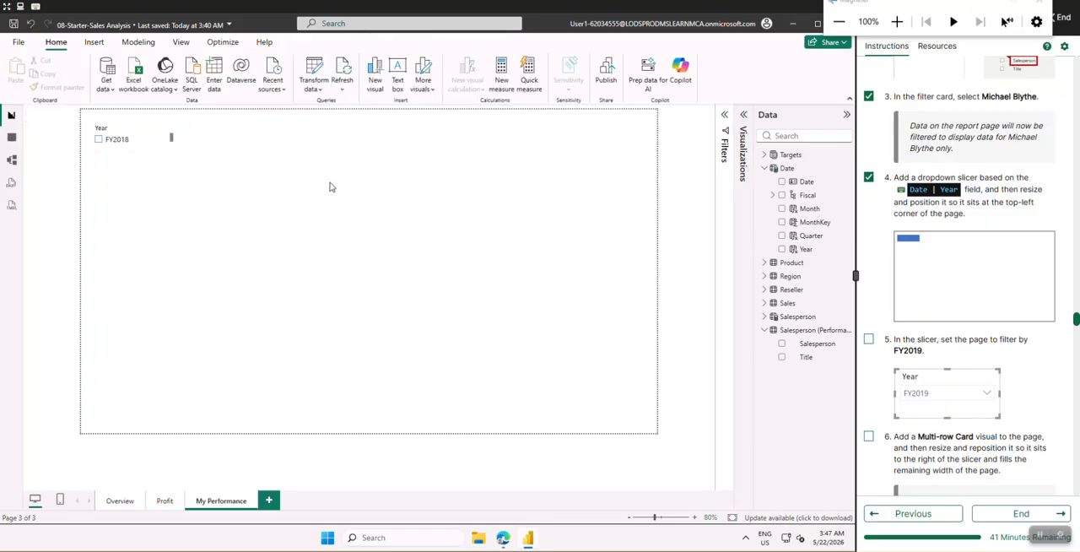
left_click(144, 149)
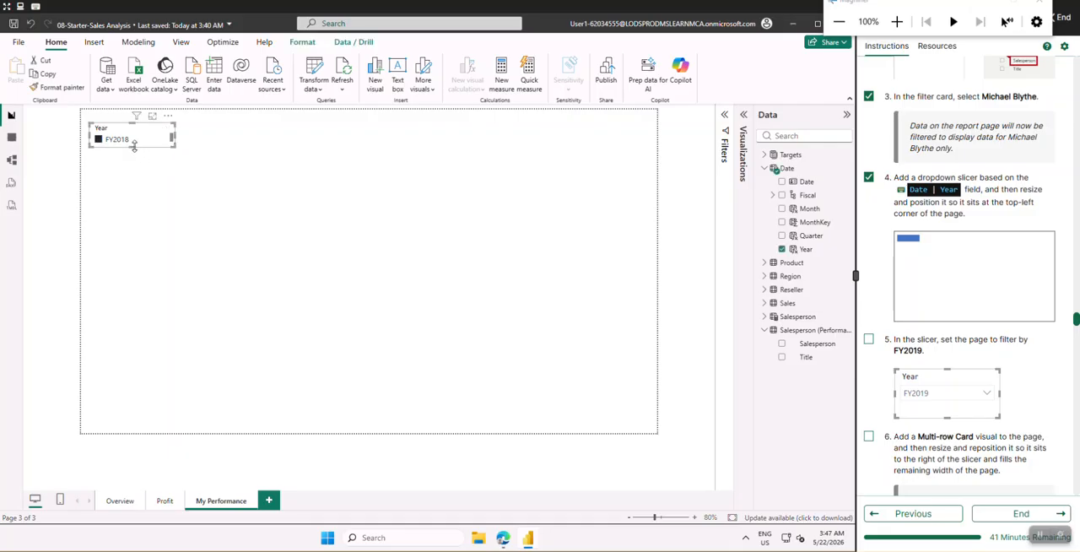
left_click_drag(133, 148, 132, 180)
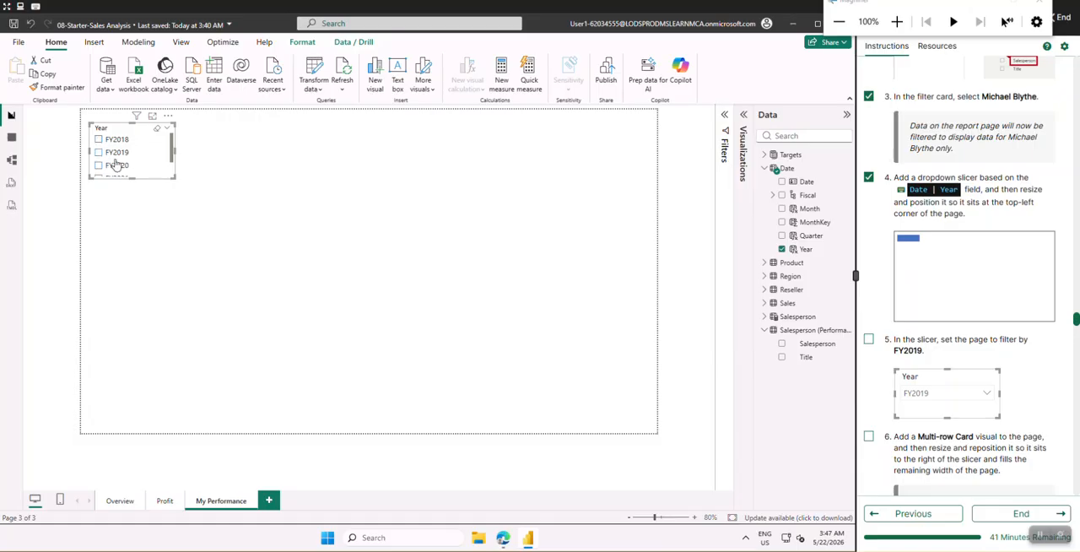
Check off lab instruction 5 and set the Year slicer's style to Dropdown
left_click(871, 342)
scroll(879, 350, "down", 1)
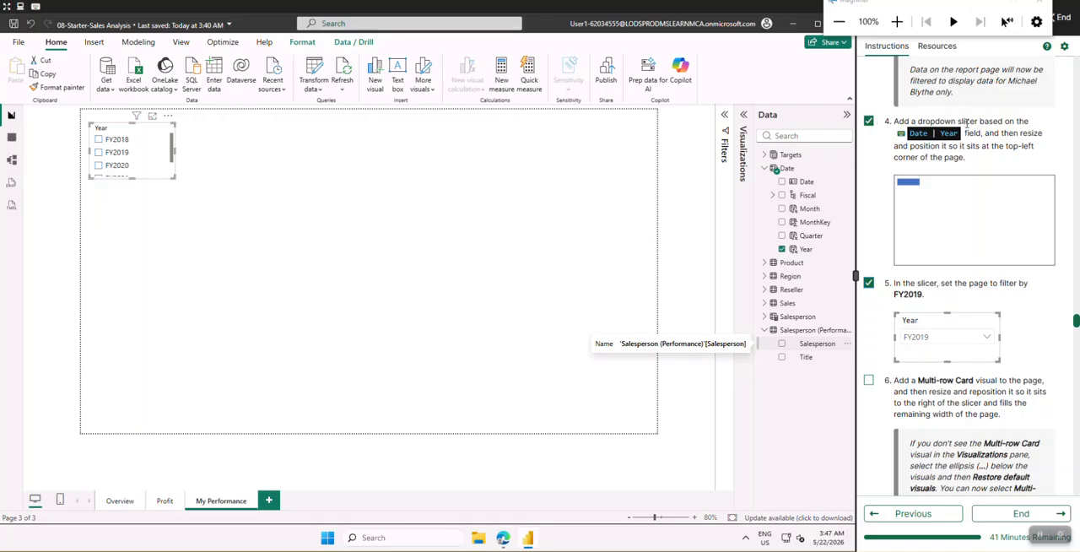
left_click(743, 119)
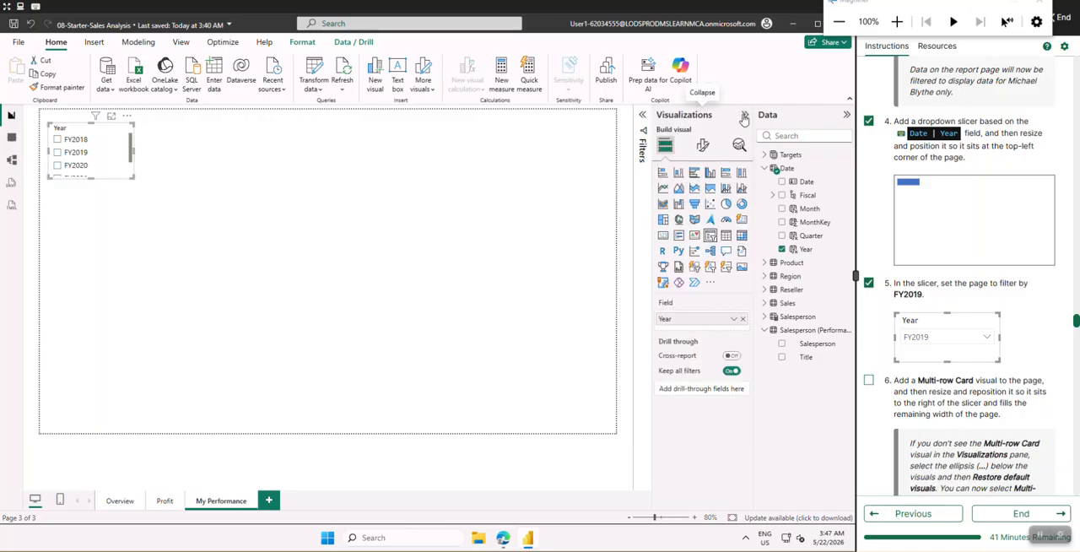
left_click(701, 149)
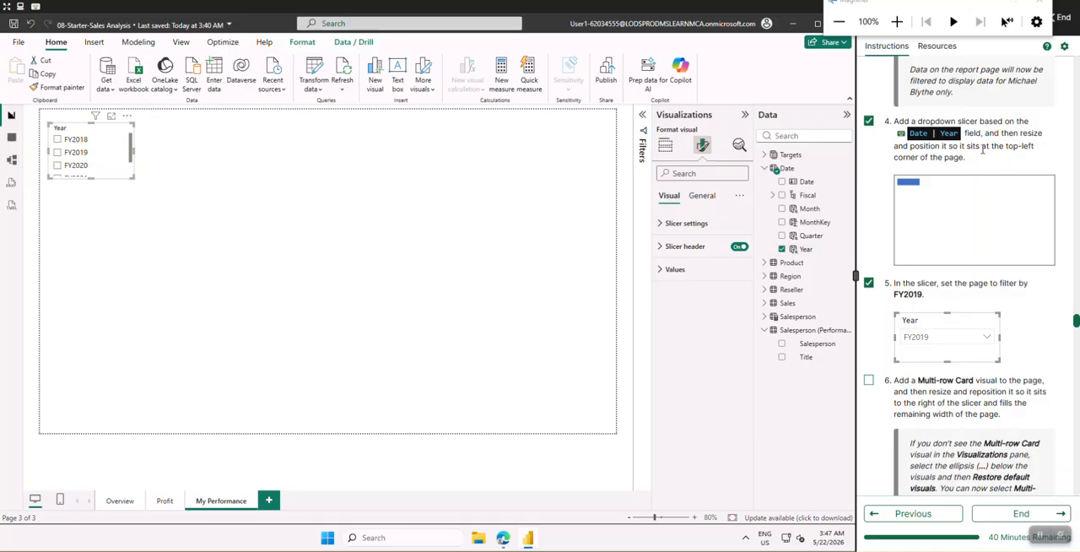
left_click(662, 225)
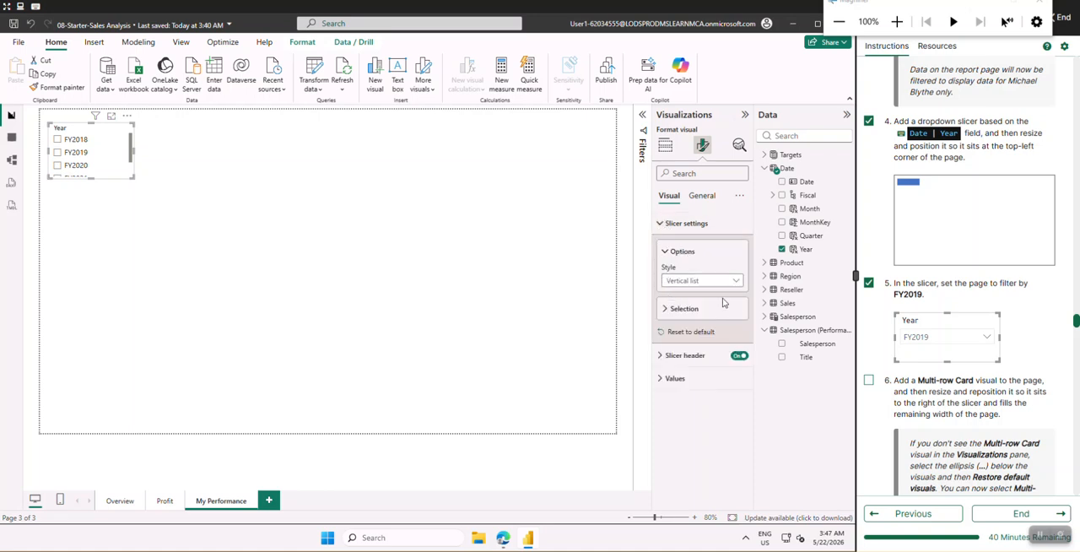
left_click(699, 282)
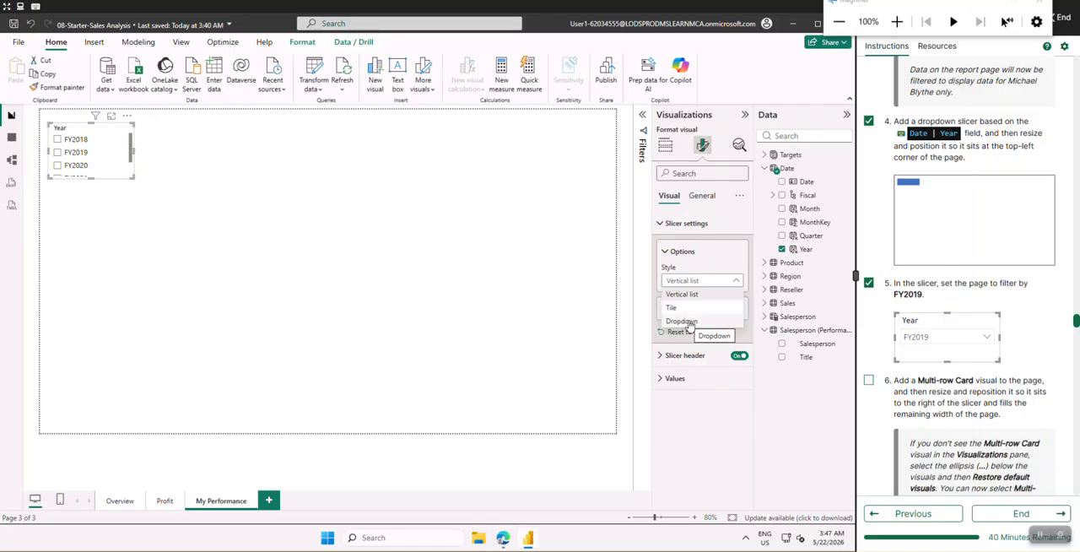
left_click(690, 324)
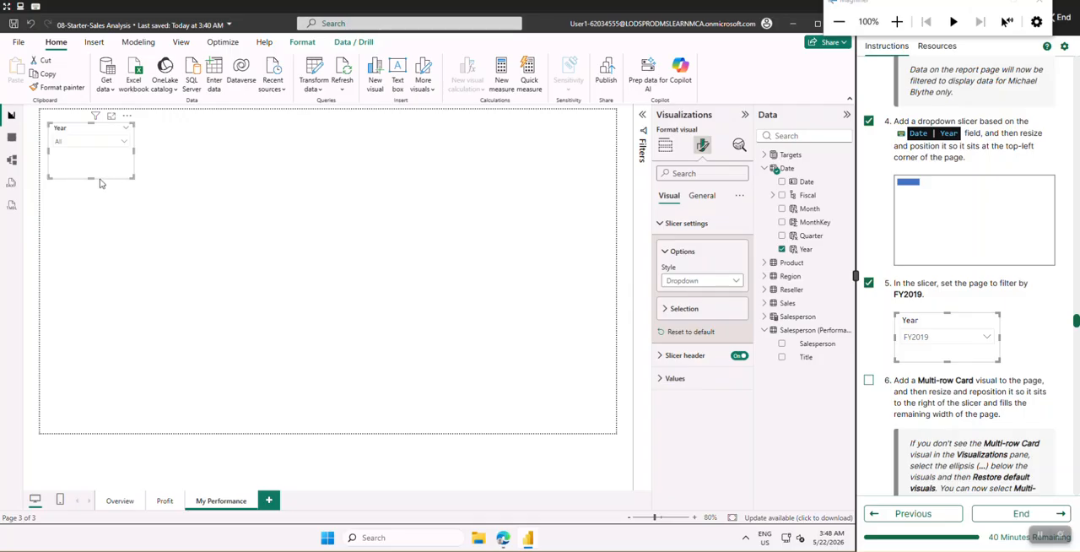
Shorten the Year slicer to fit its dropdown row and filter the page to FY2019 with it
left_click_drag(90, 178, 90, 163)
left_click_drag(92, 156, 92, 154)
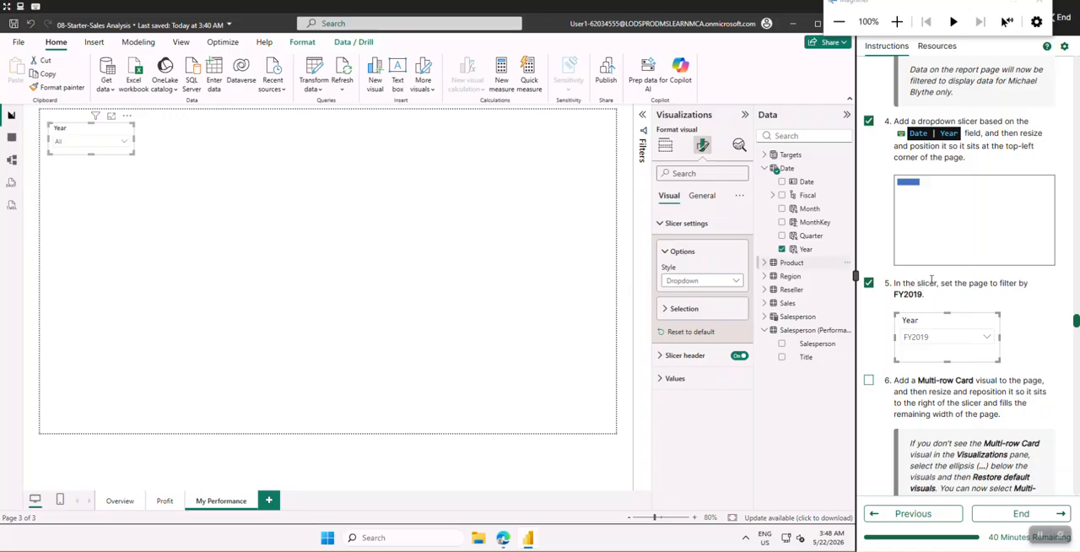
scroll(932, 280, "down", 3)
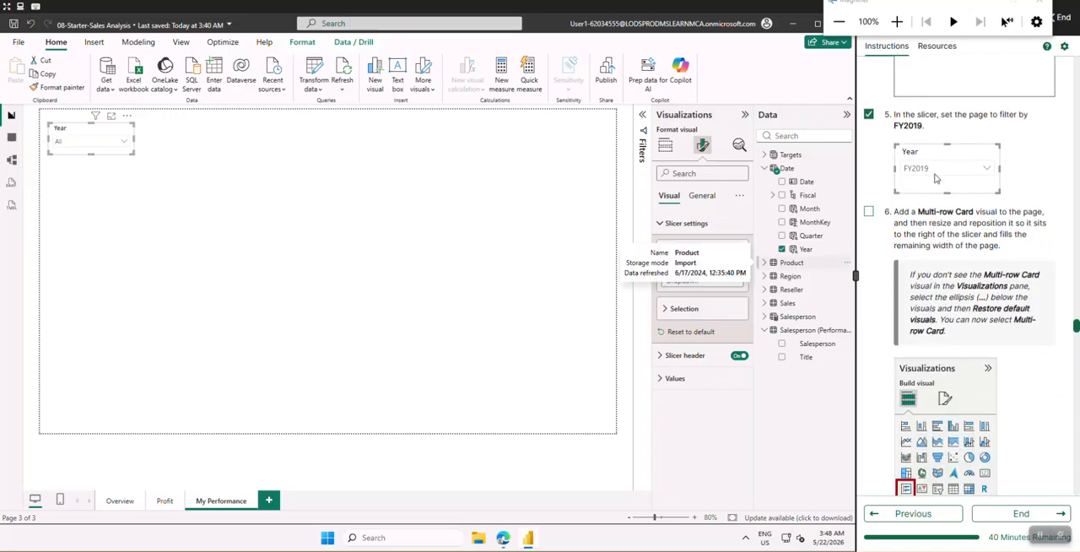
left_click(88, 142)
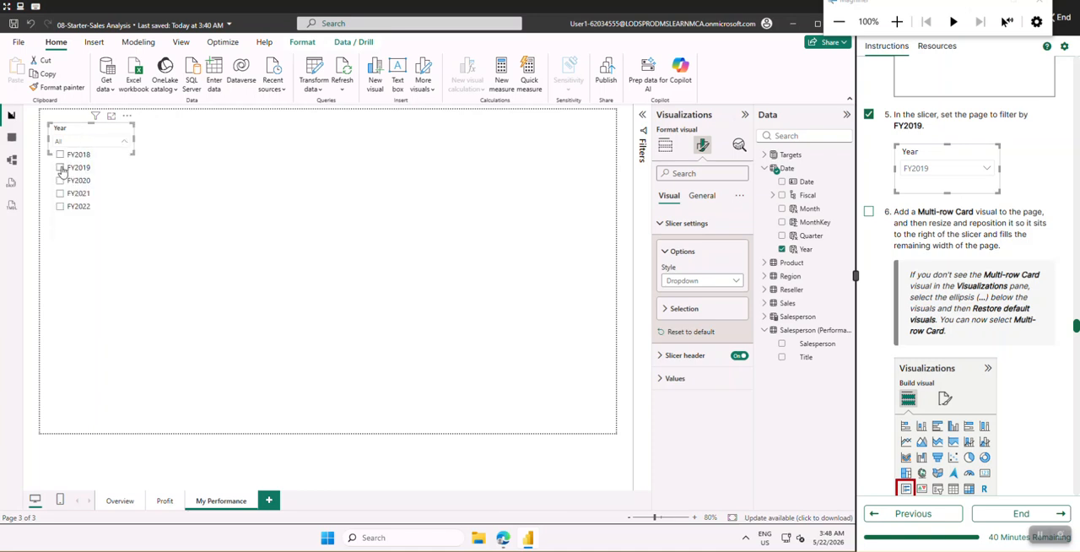
left_click(60, 167)
left_click(218, 221)
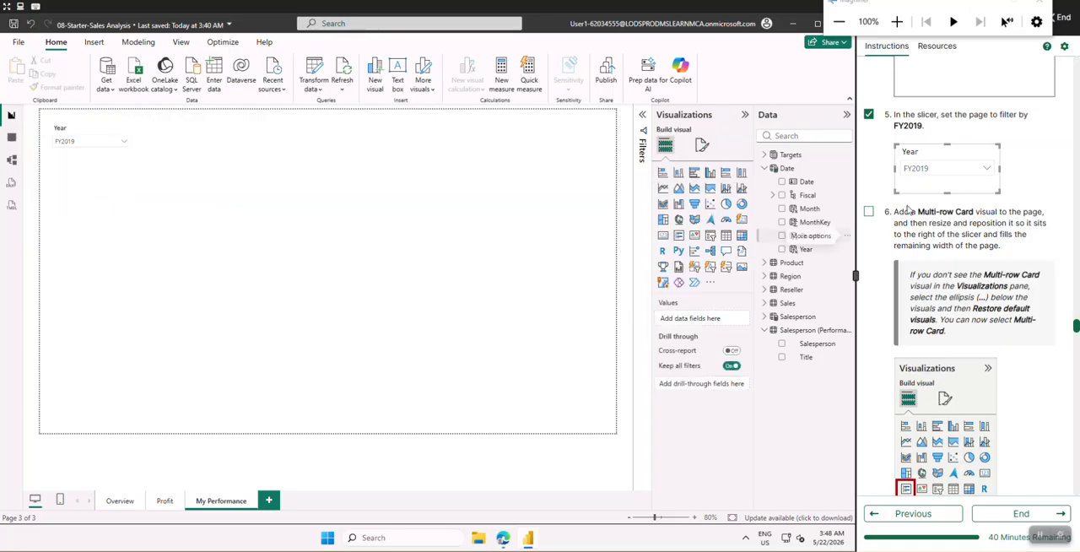
Check off lab instruction 6 and look over the neighbouring instructions, ending at the multi-row card guidance
scroll(891, 184, "down", 1)
left_click(868, 158)
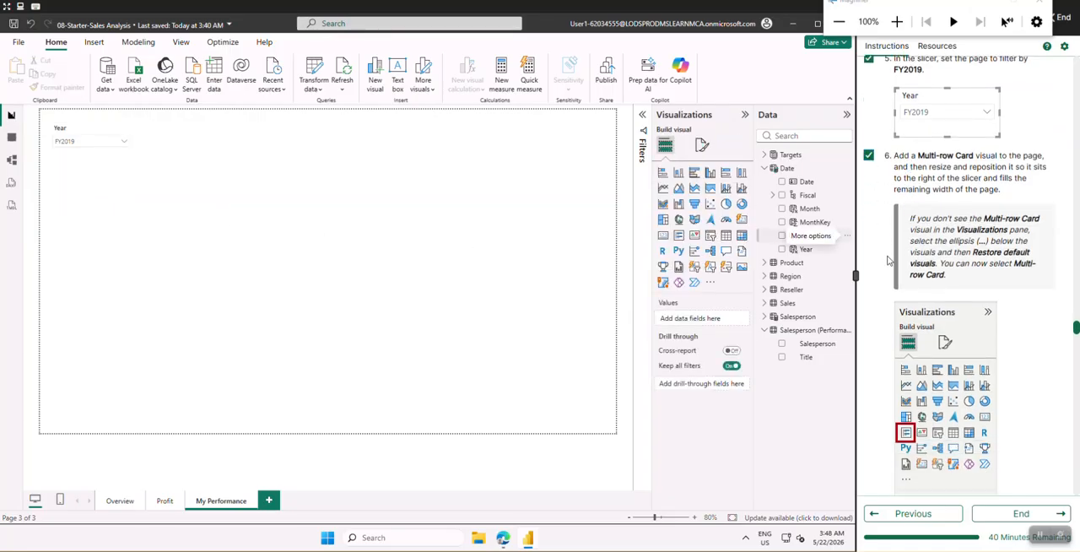
scroll(889, 258, "down", 3)
scroll(889, 264, "down", 15)
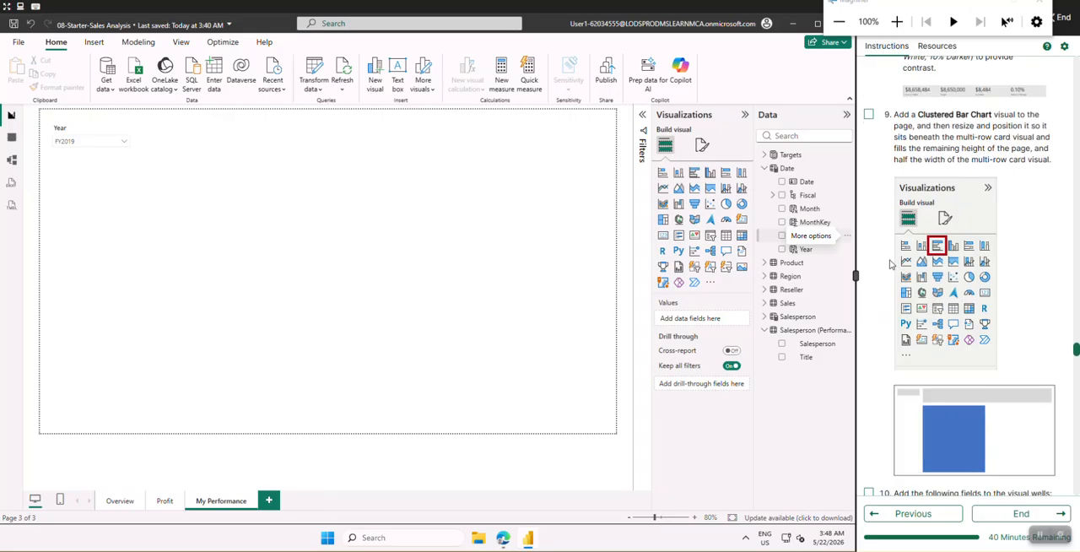
scroll(890, 264, "up", 18)
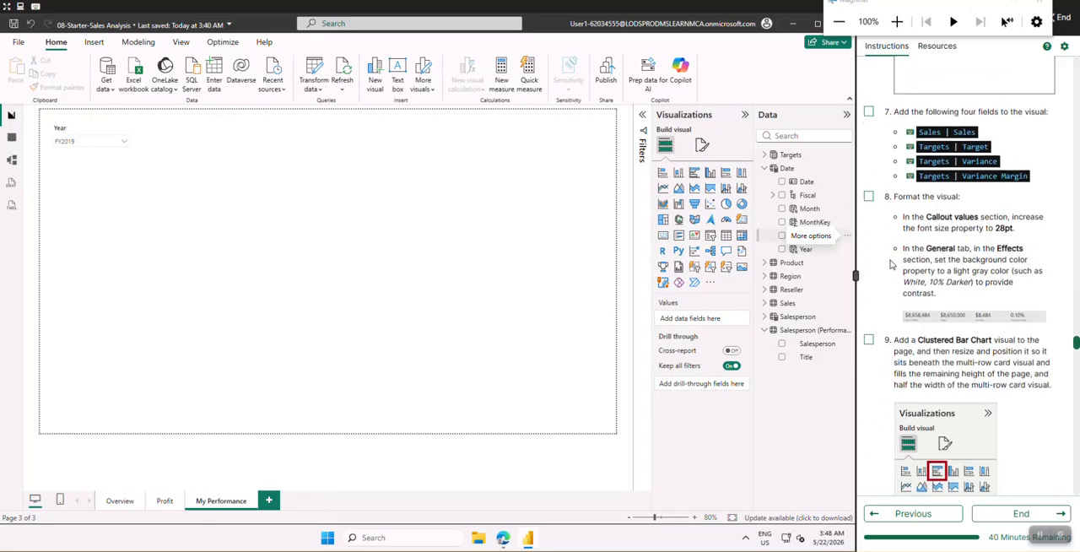
scroll(892, 264, "up", 6)
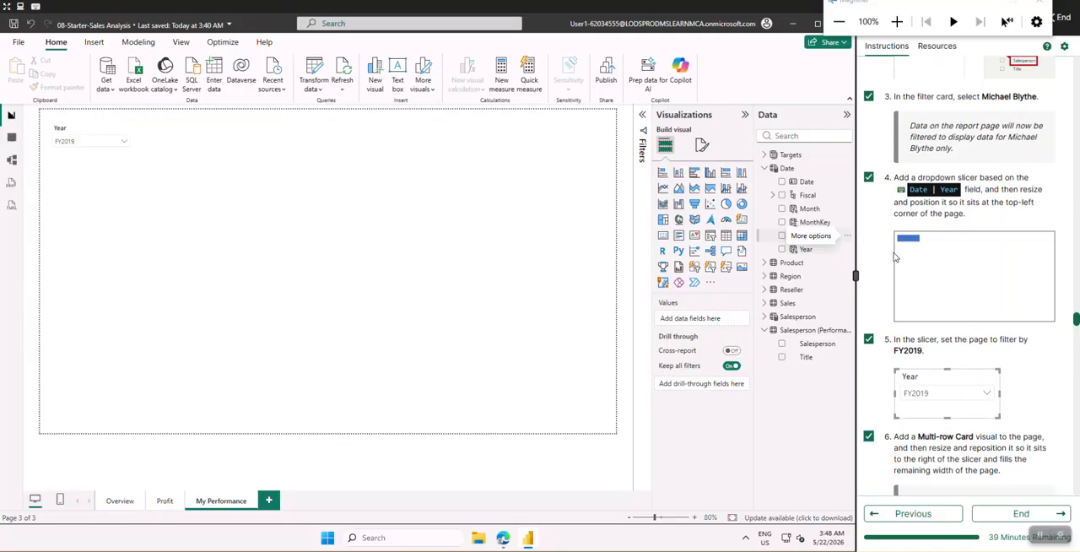
scroll(895, 257, "up", 3)
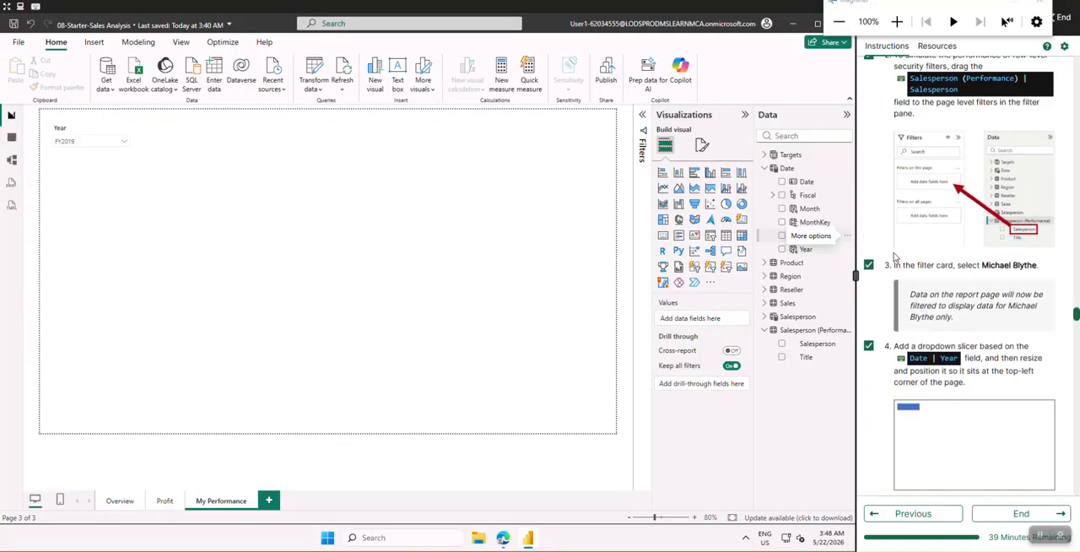
scroll(895, 256, "down", 8)
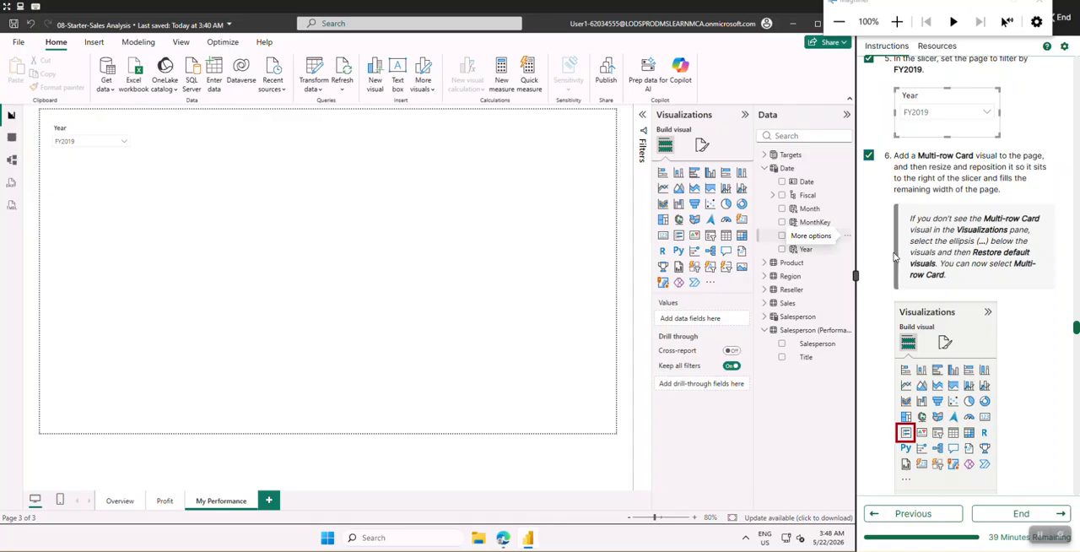
scroll(895, 257, "down", 2)
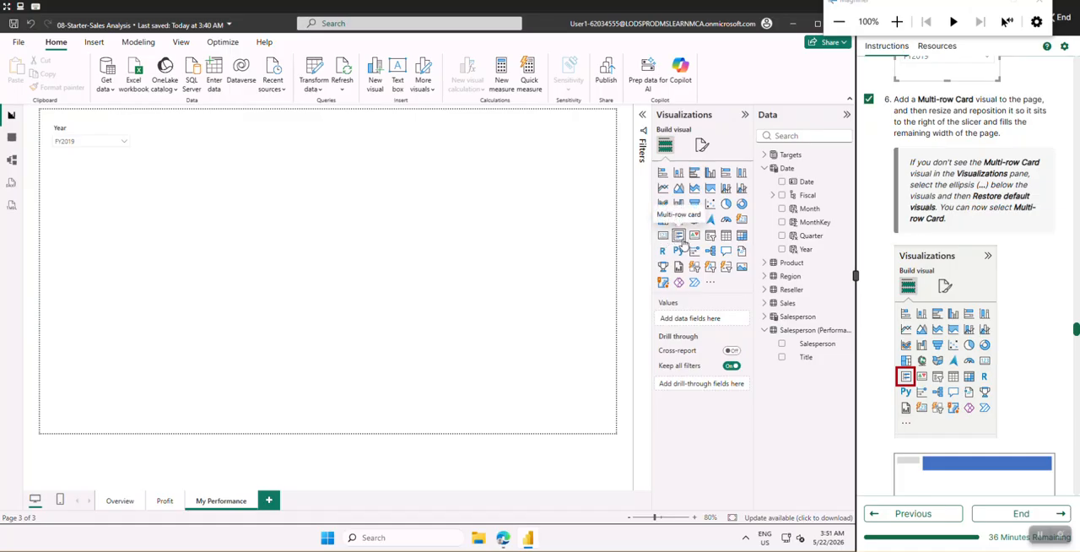
Add a multi-row card beside the Year slicer as a low band filling the remaining width of the page
left_click(680, 236)
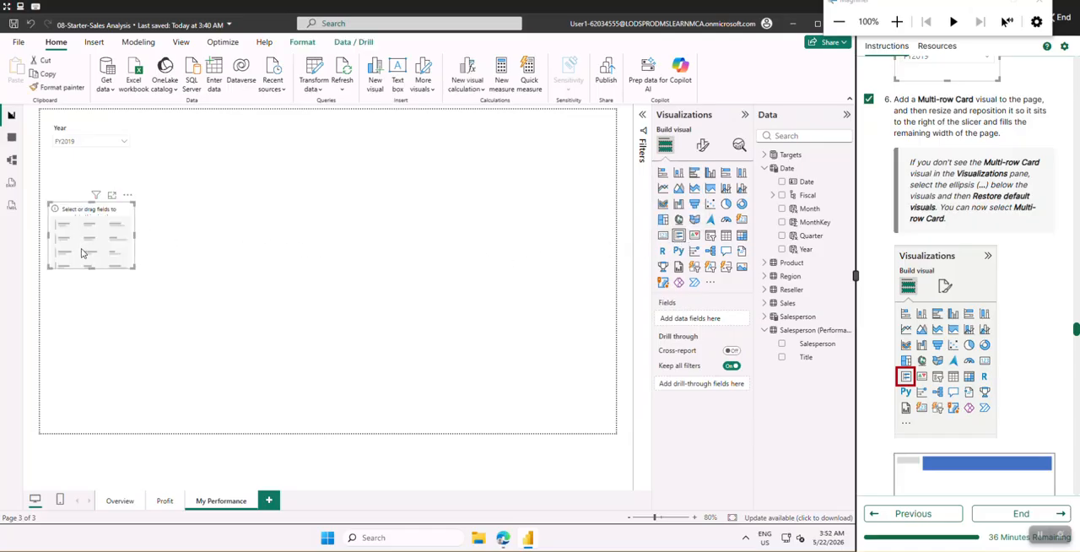
left_click_drag(82, 247, 611, 148)
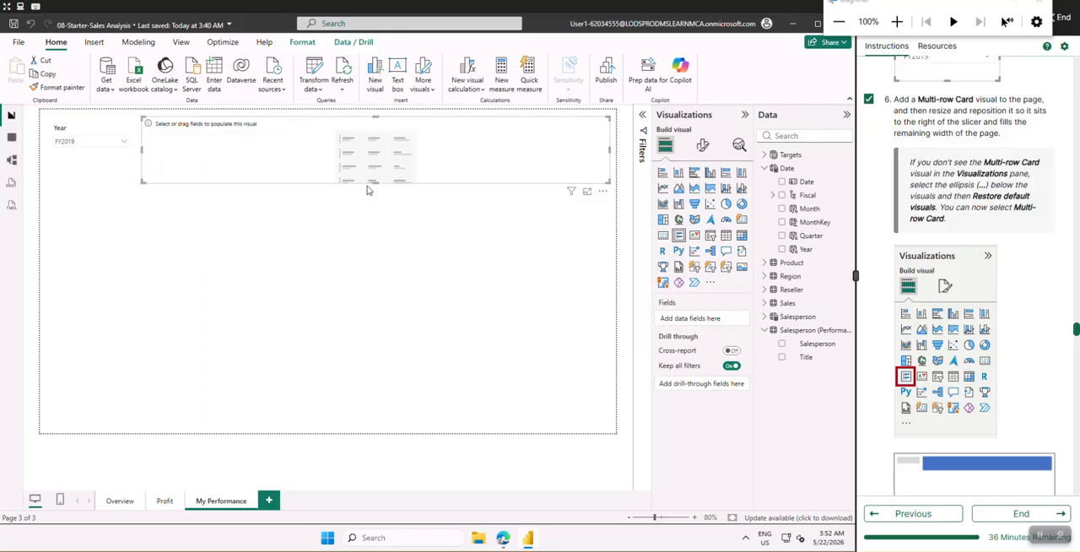
left_click_drag(371, 180, 374, 160)
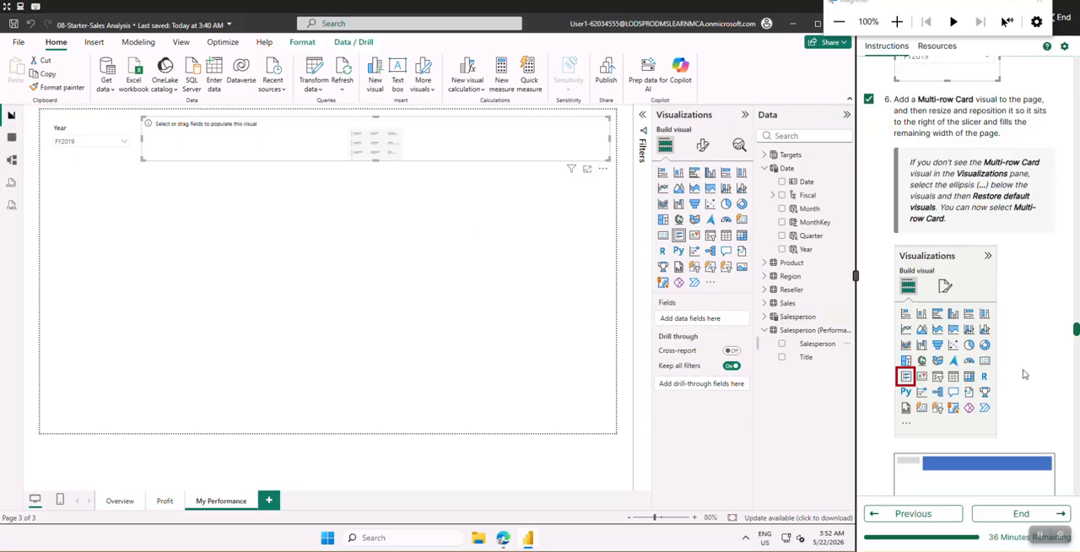
Check off lab instruction 7 and add the Sales table's Sales field to the multi-row card
scroll(1024, 374, "down", 5)
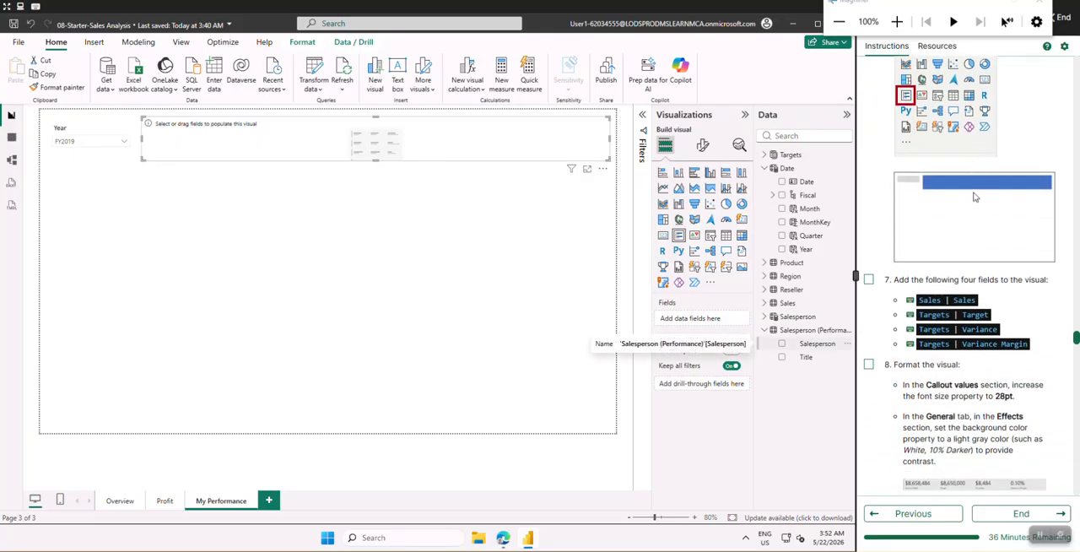
scroll(911, 211, "down", 1)
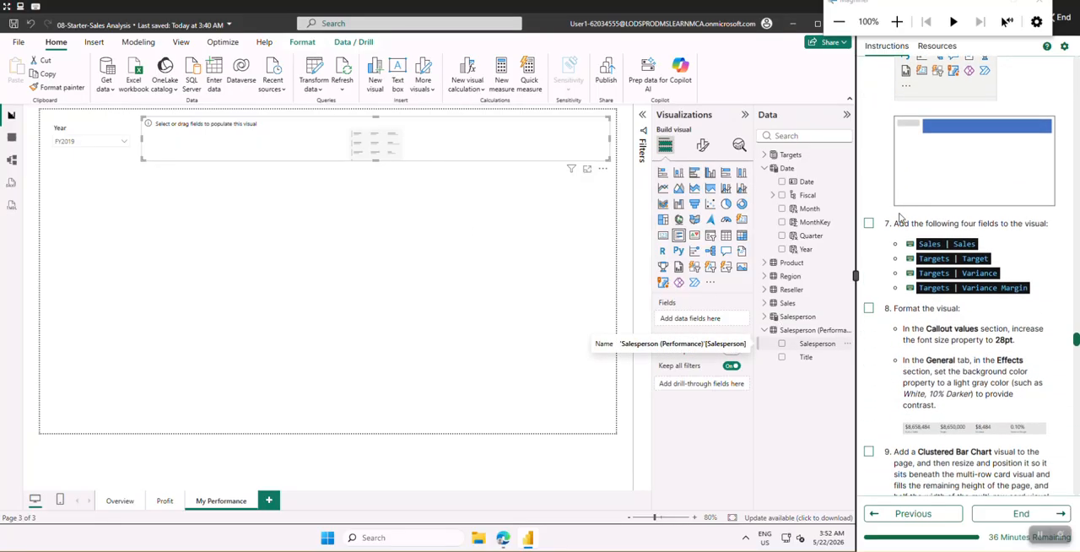
left_click(869, 224)
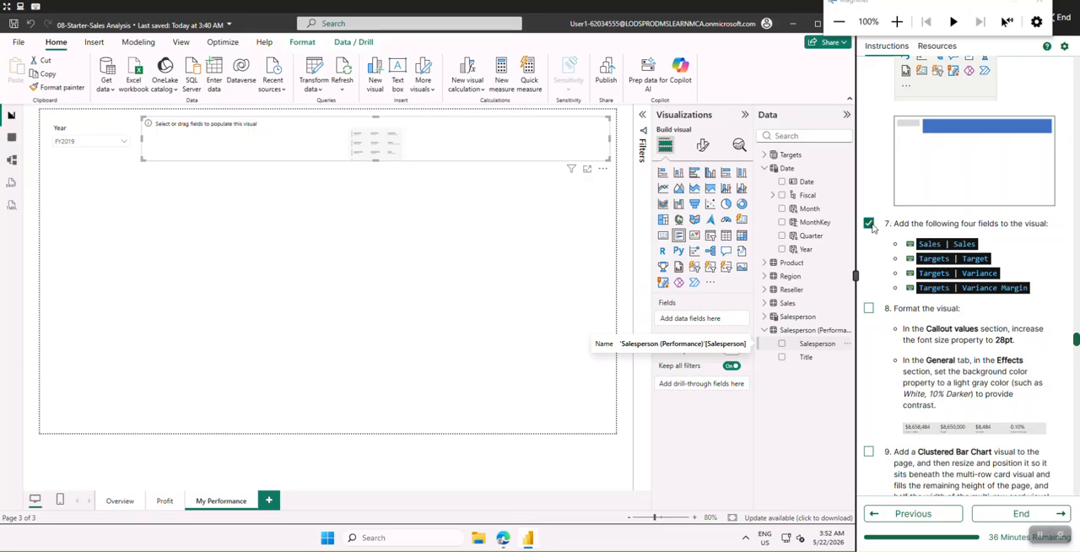
left_click(769, 169)
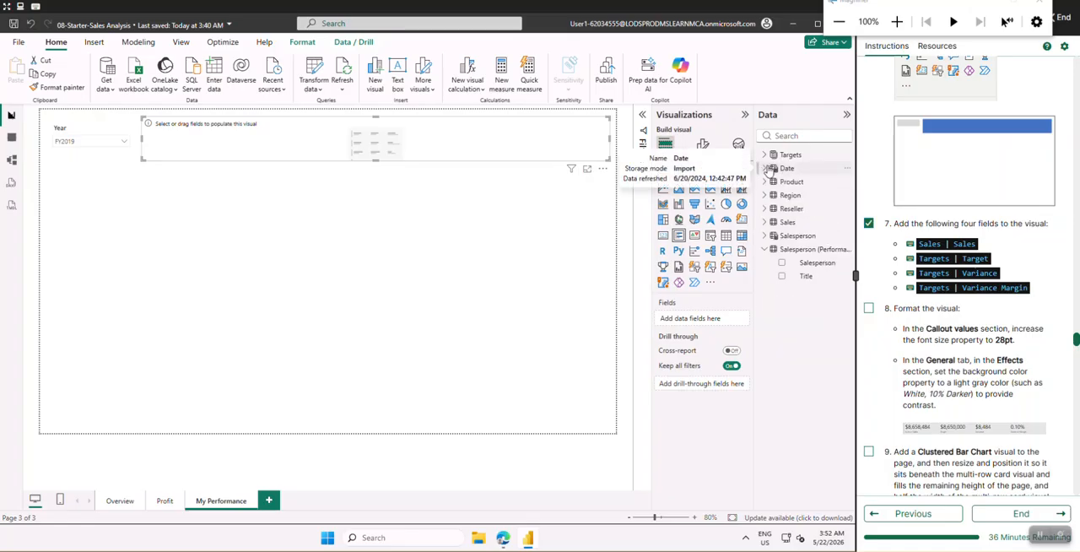
left_click(765, 223)
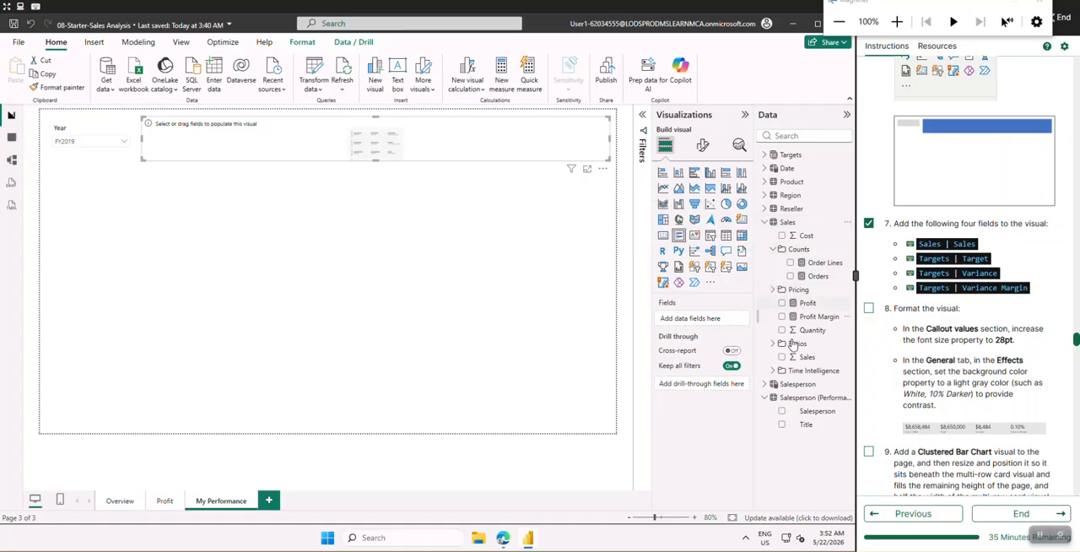
left_click_drag(807, 361, 721, 327)
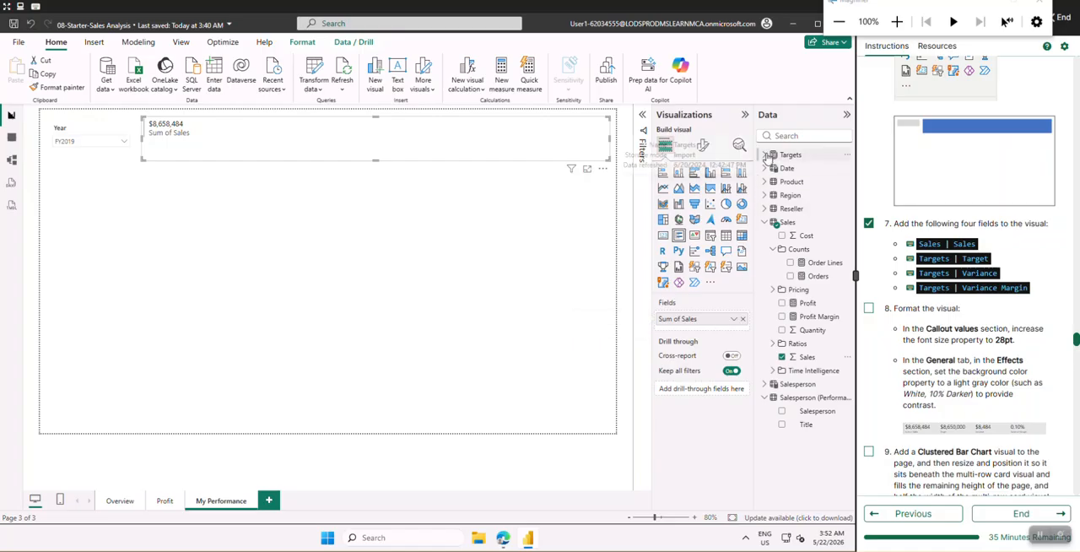
Add the Target, Variance and Variance Margin fields from the Targets table to the multi-row card
left_click(765, 155)
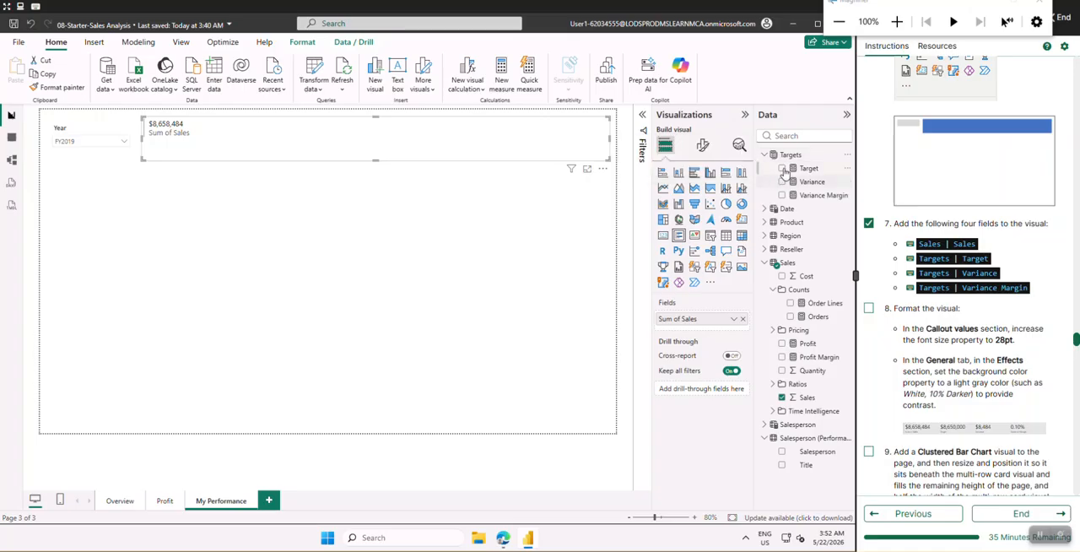
left_click(782, 169)
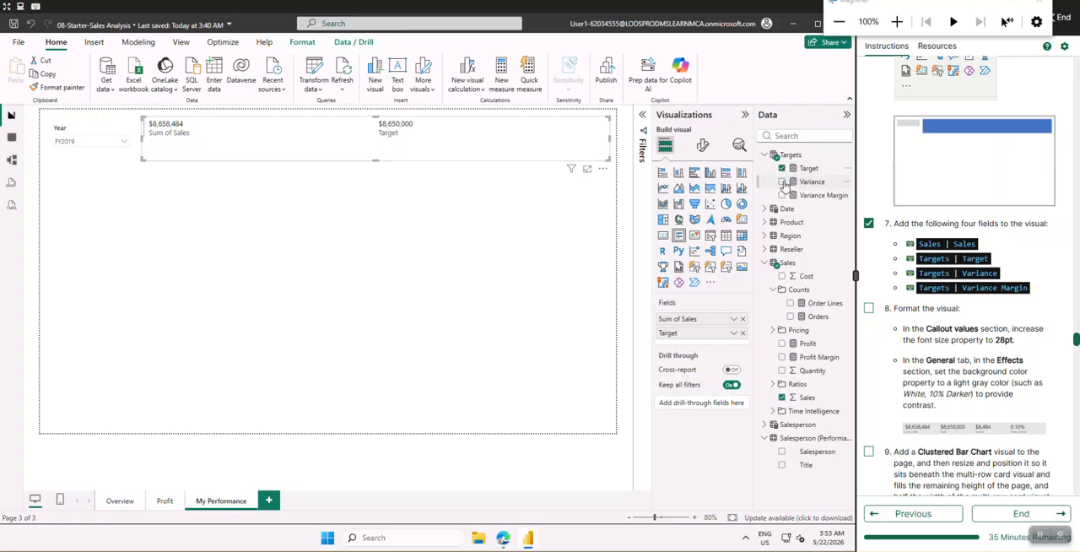
left_click(782, 182)
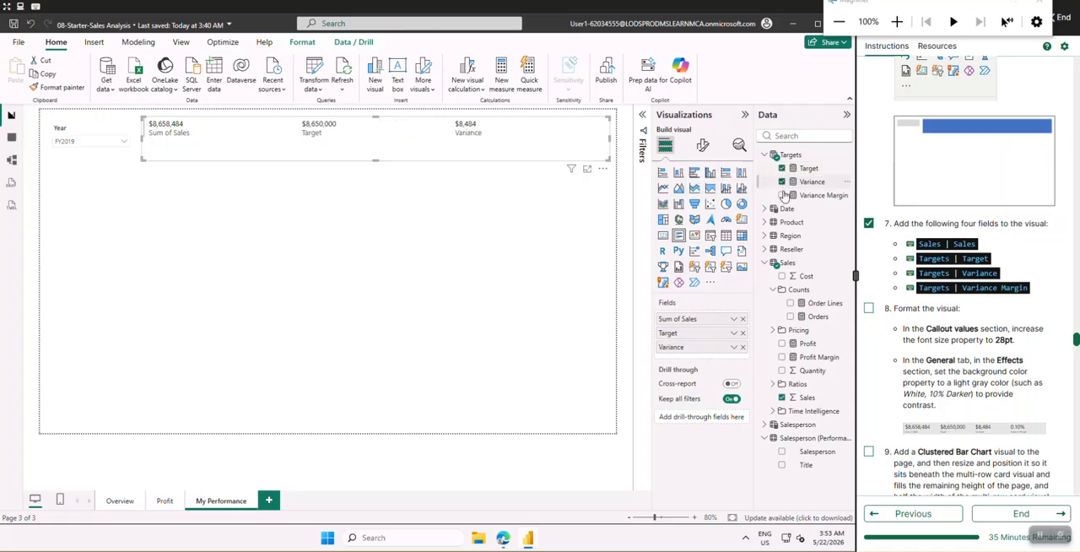
left_click(782, 195)
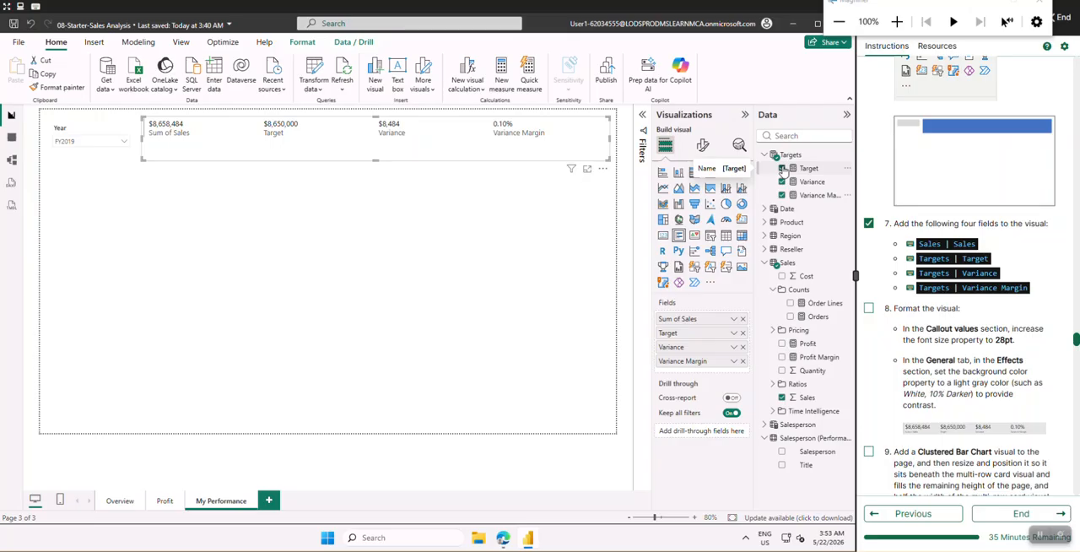
Check off lab instruction 8 and set the multi-row card's callout font size to 28
scroll(874, 212, "down", 2)
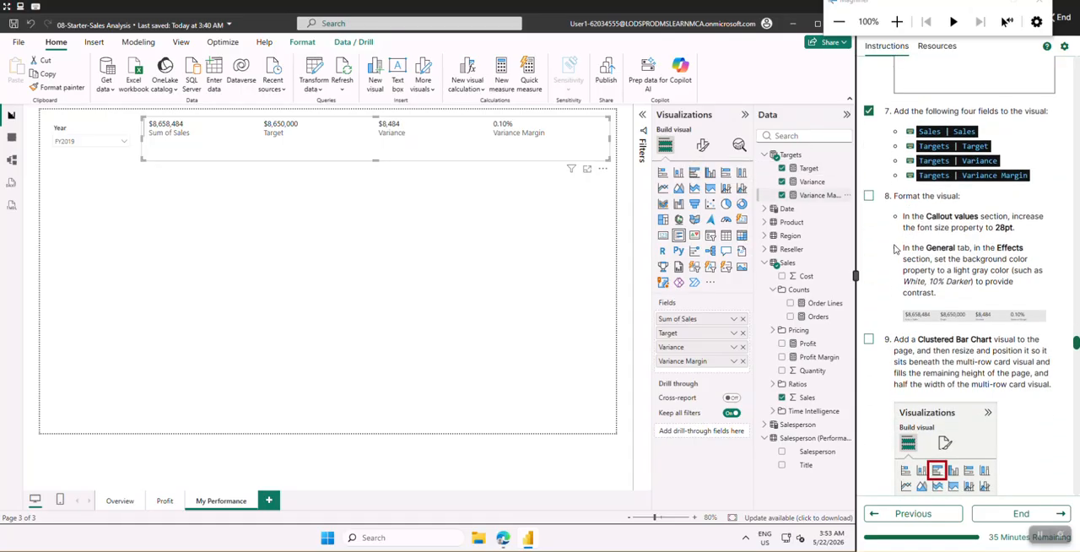
left_click(872, 199)
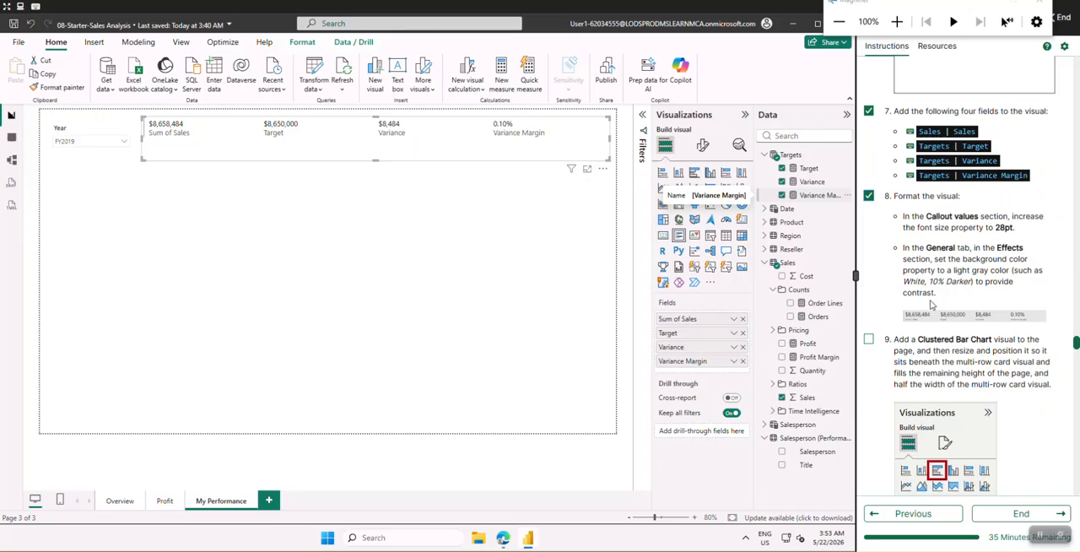
left_click(703, 147)
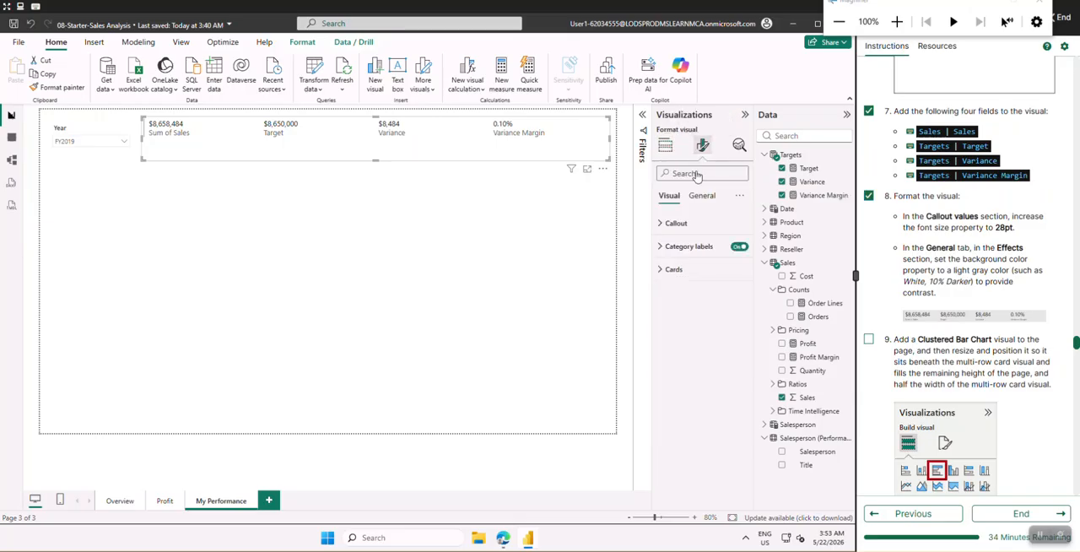
left_click(660, 224)
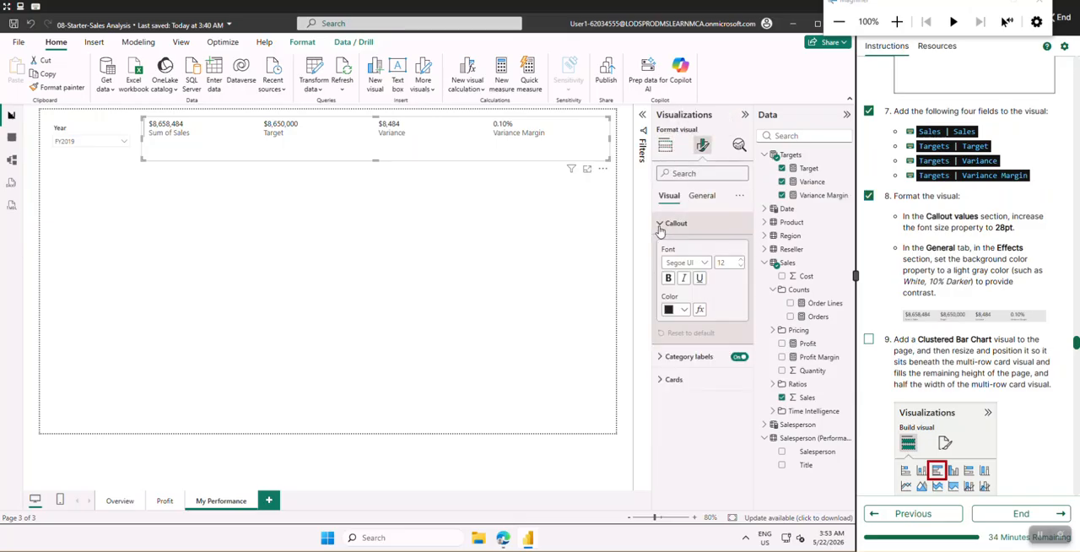
left_click(731, 265)
type("28")
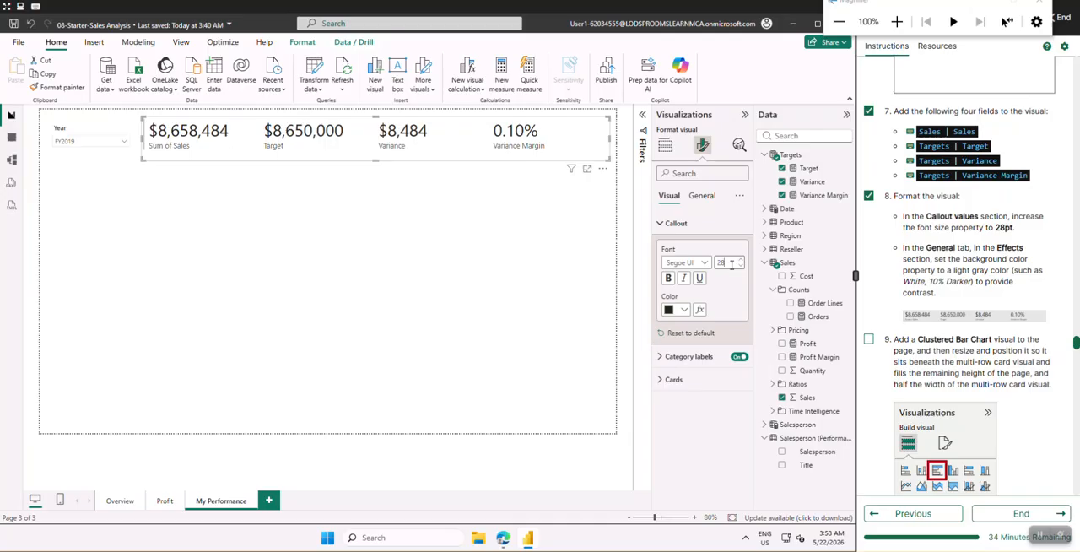
Make the multi-row card's callout values bold
left_click(735, 264)
left_click(667, 279)
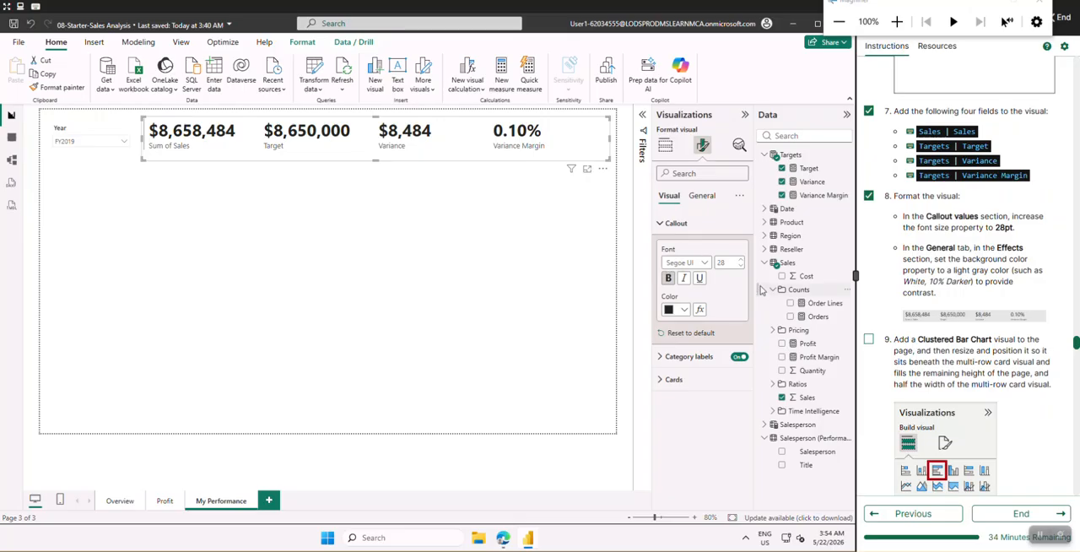
left_click(678, 225)
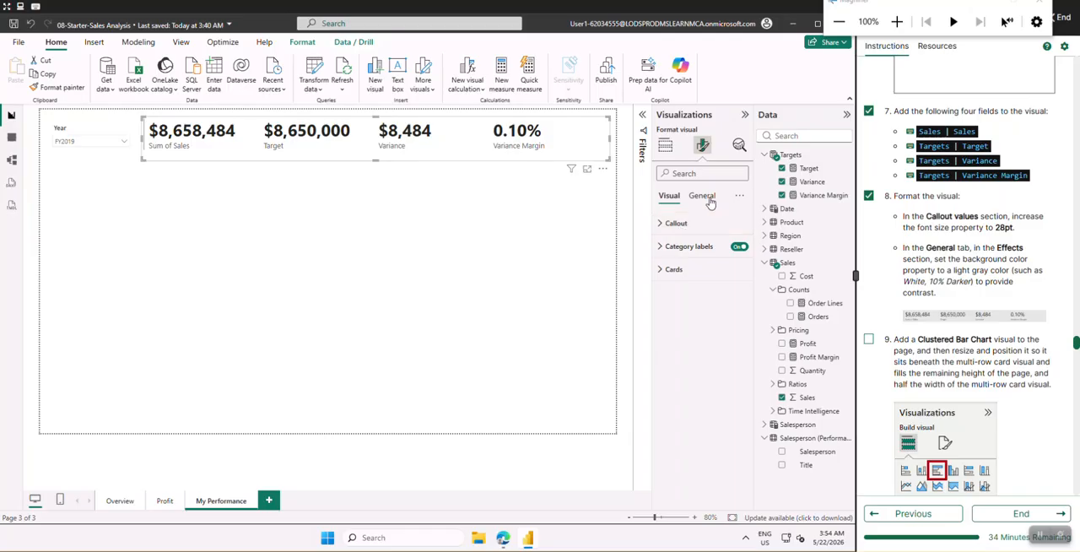
Set the multi-row card's background effect color to White, 10% darker
left_click(703, 196)
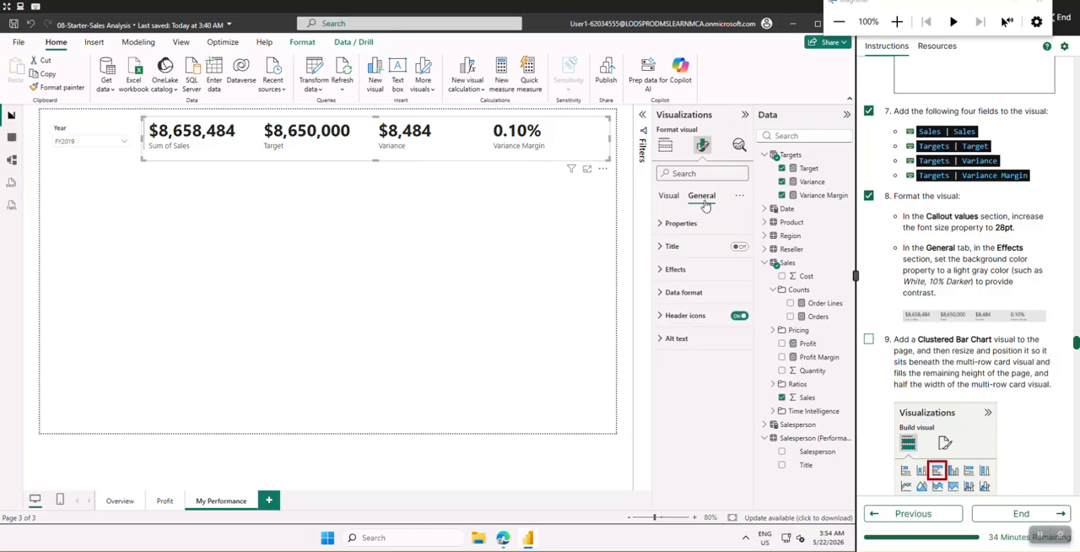
left_click(669, 272)
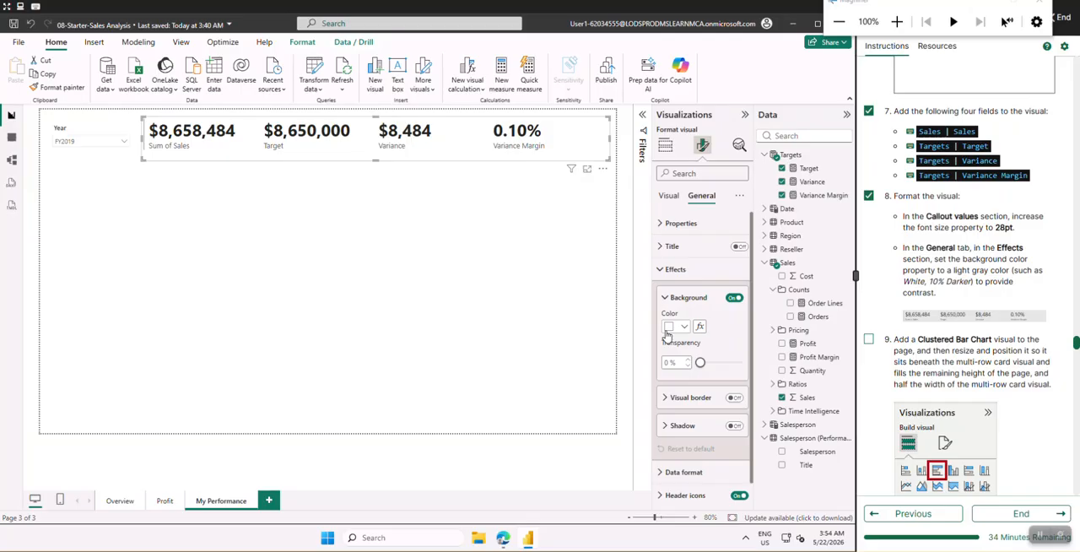
left_click(668, 328)
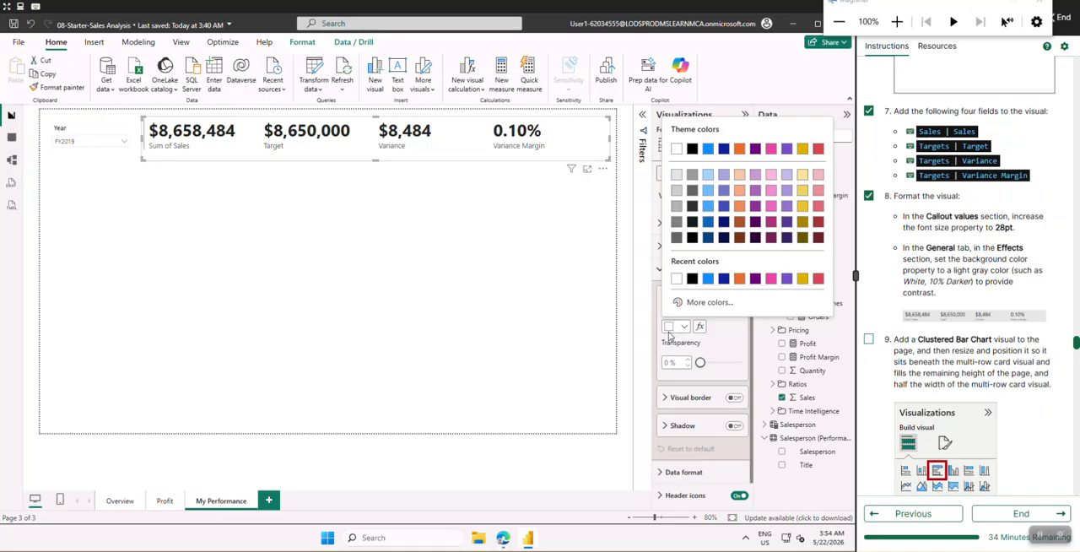
left_click(676, 176)
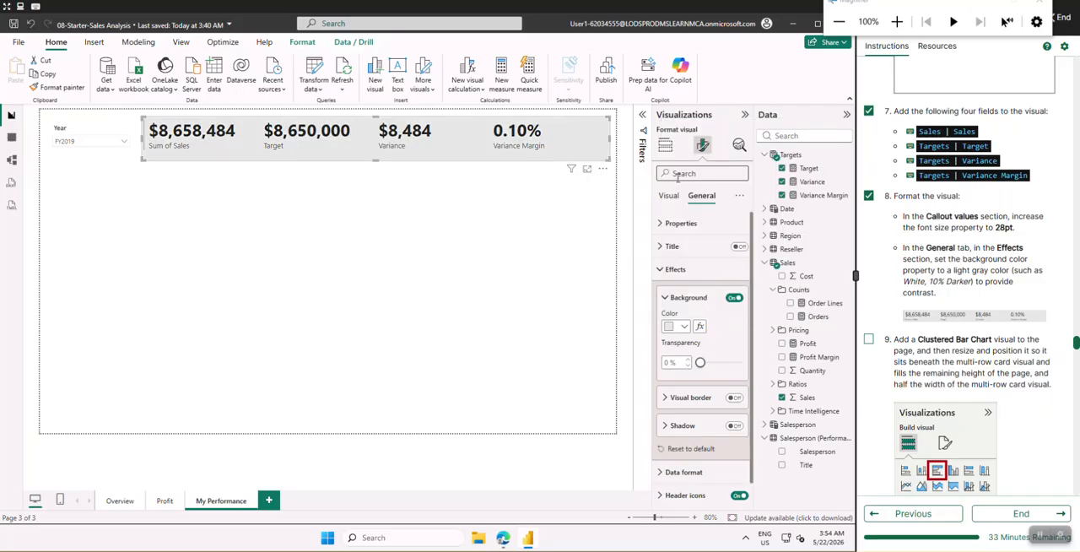
left_click(693, 302)
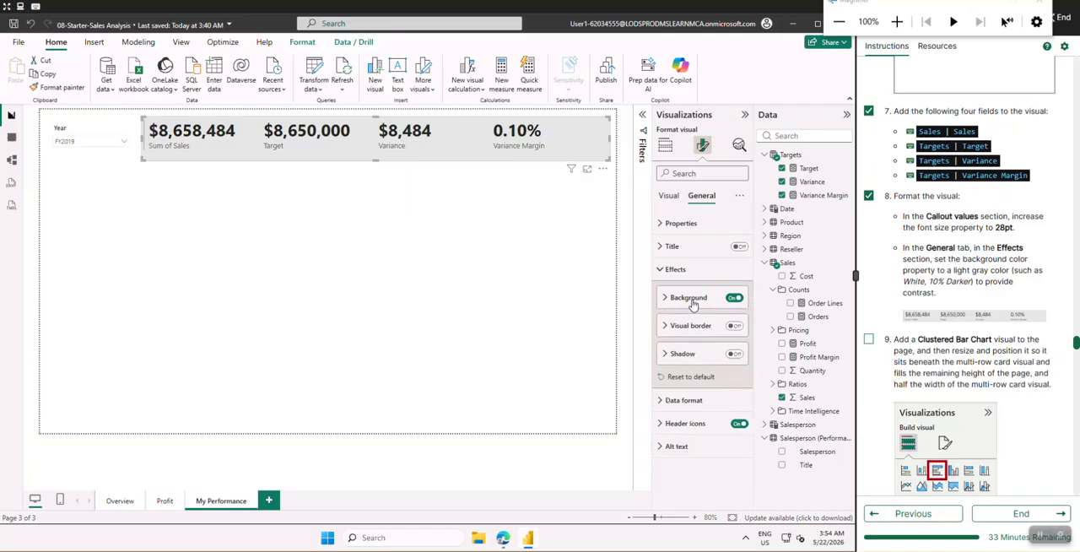
Look through the multi-row card's data format choices, title options and size properties
left_click(699, 410)
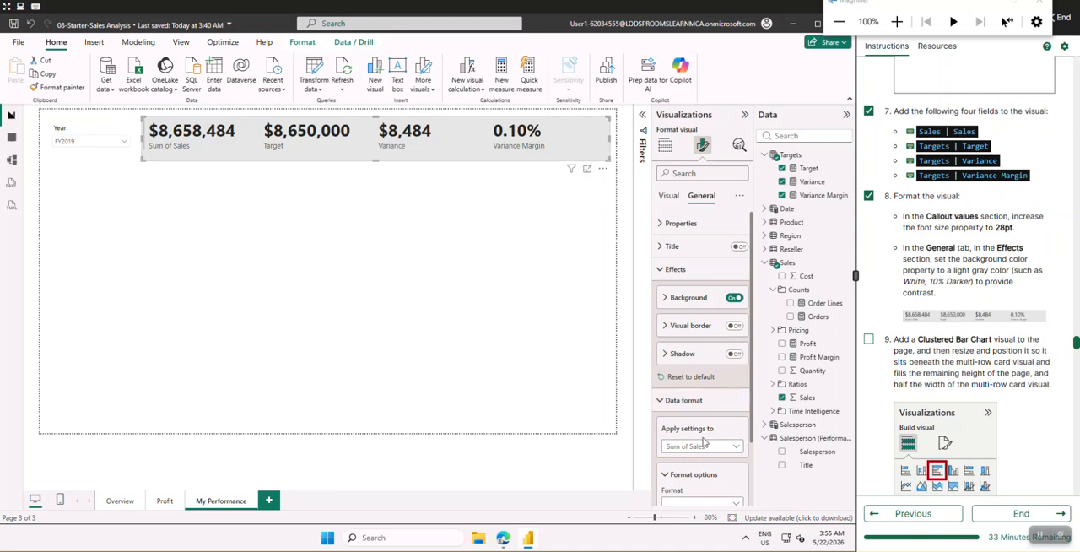
scroll(705, 443, "down", 2)
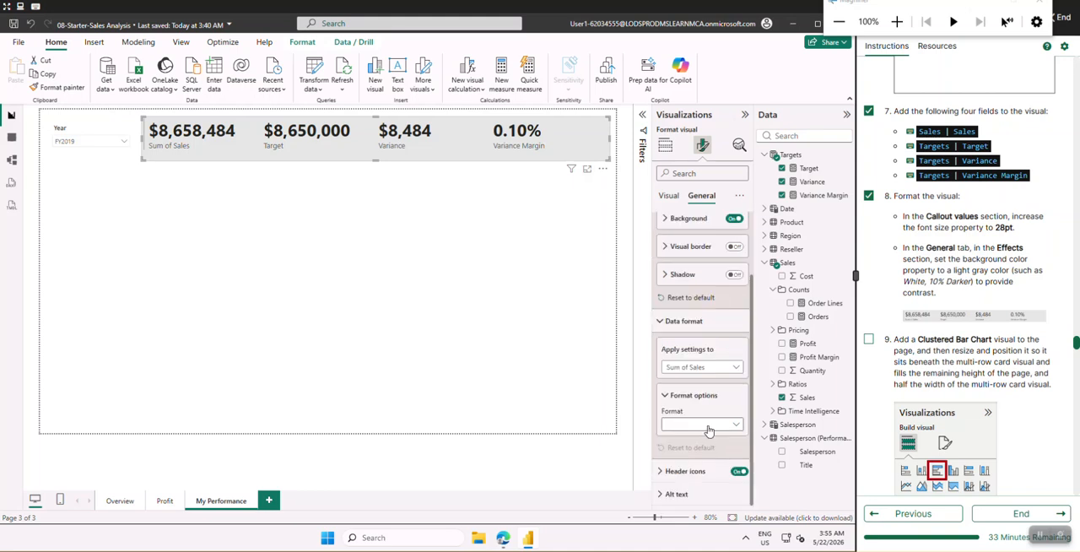
left_click(708, 426)
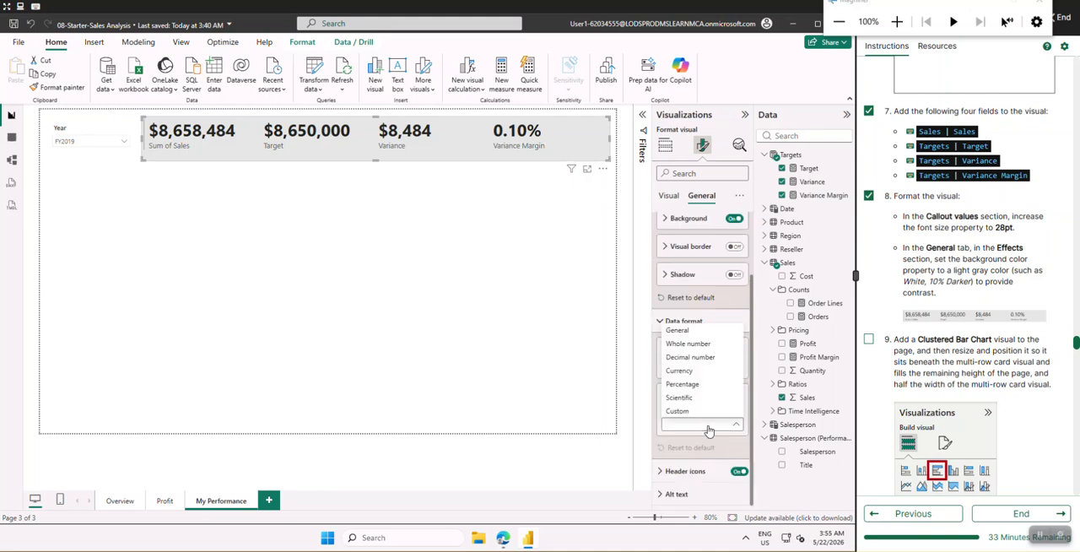
left_click(709, 426)
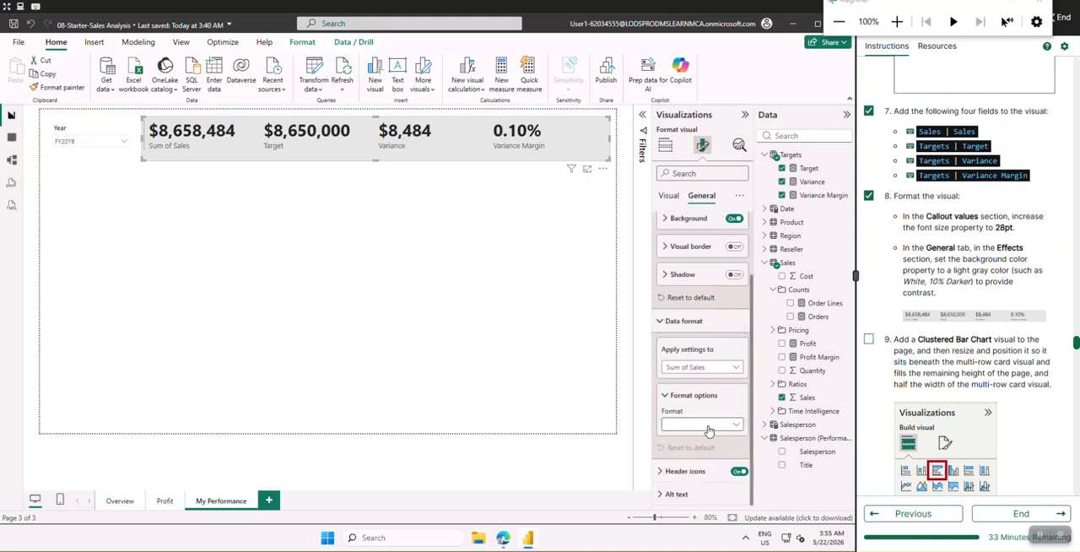
left_click(676, 322)
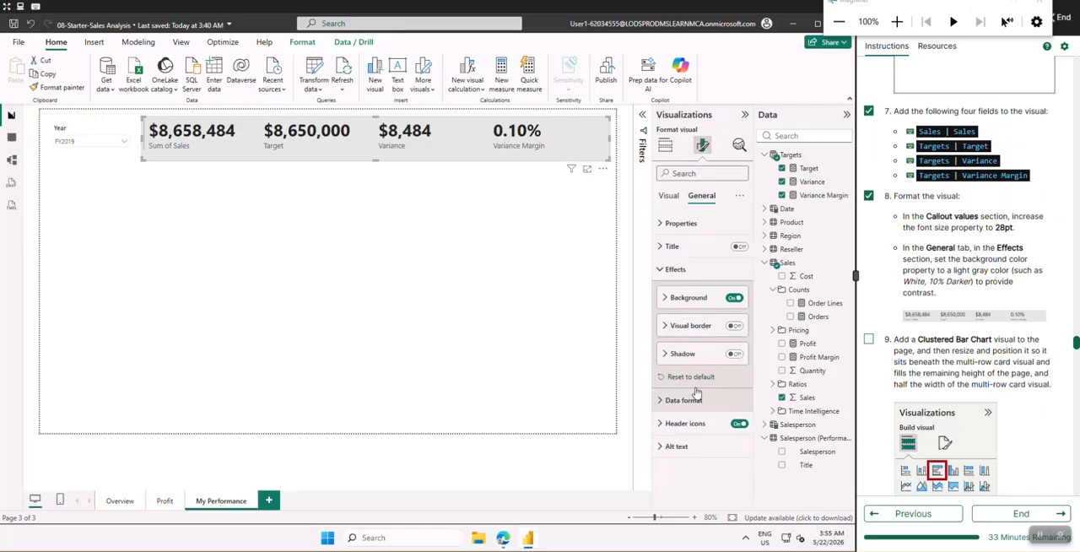
left_click(687, 271)
left_click(670, 247)
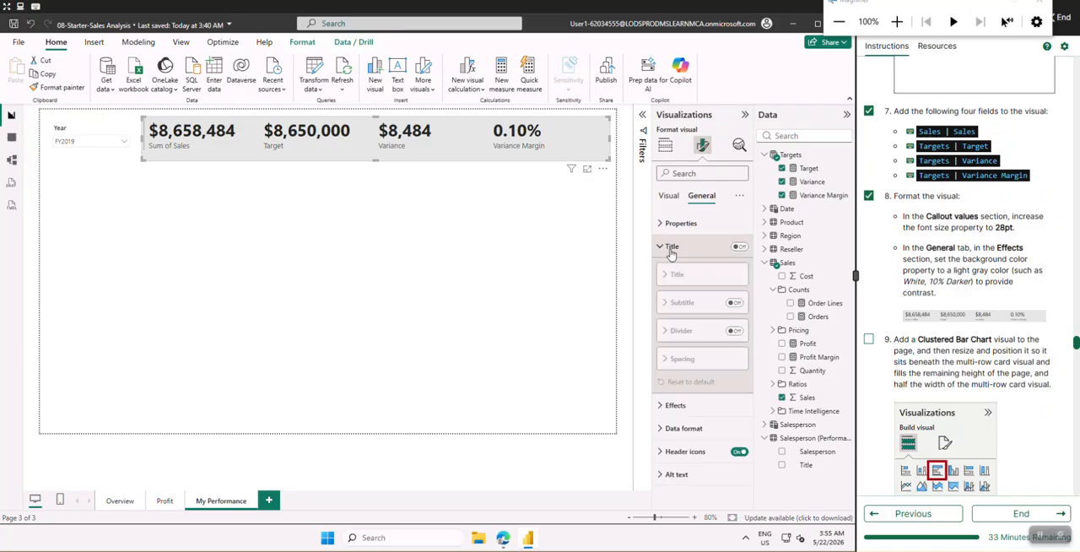
left_click(670, 247)
left_click(739, 246)
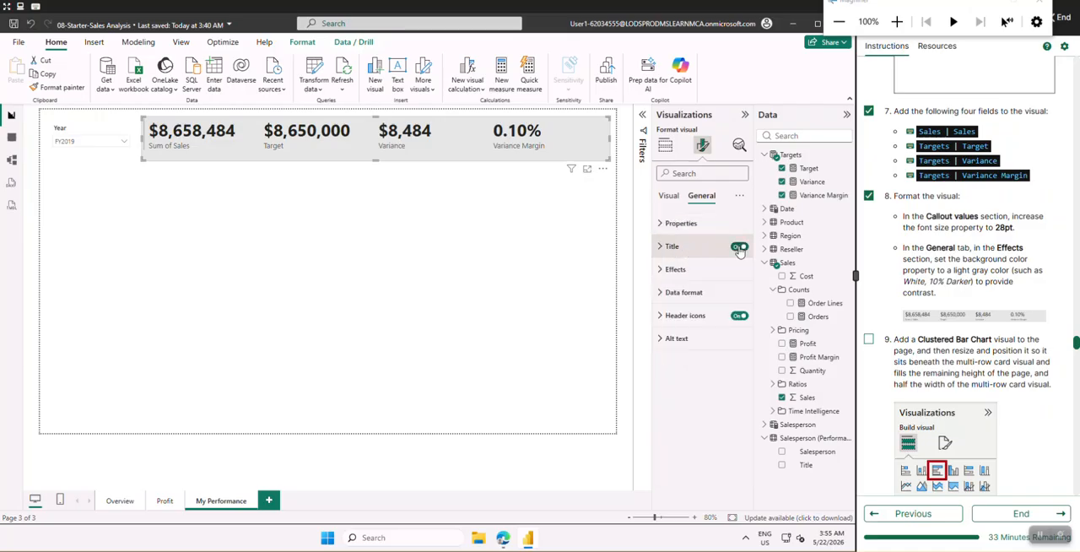
left_click(739, 246)
left_click(679, 224)
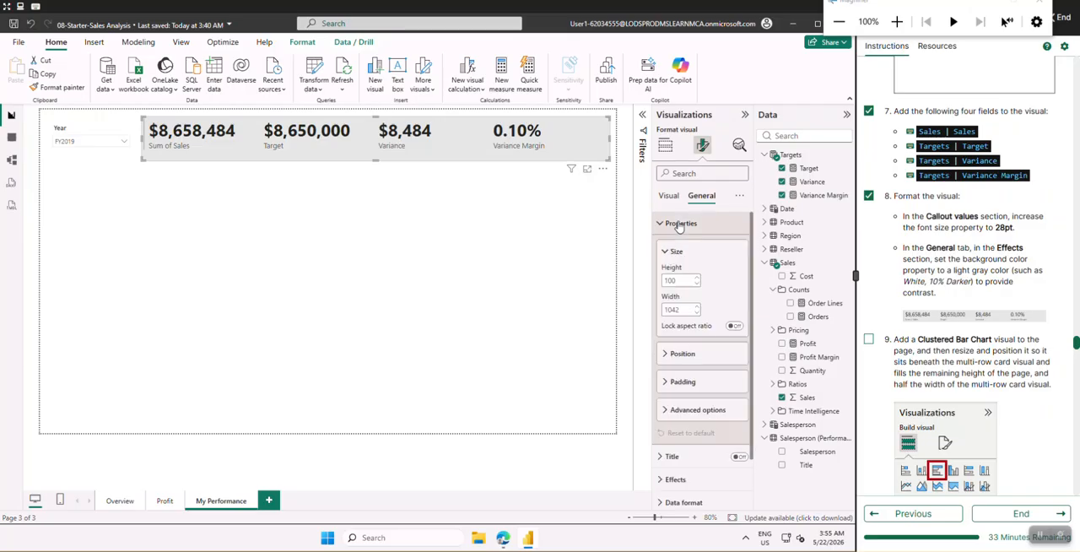
left_click(679, 225)
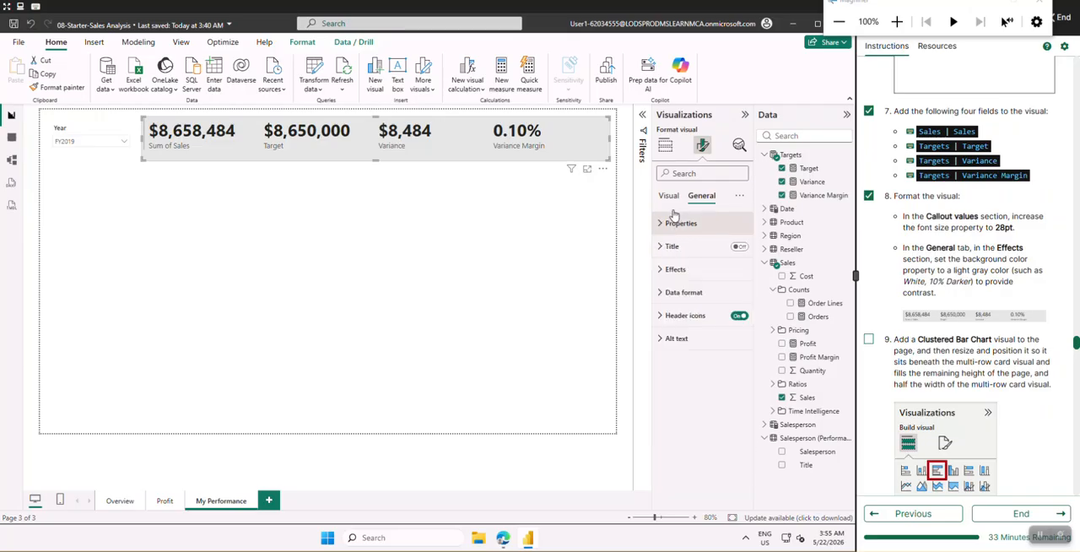
Try bold on the multi-row card's category labels and switch it back off
left_click(668, 199)
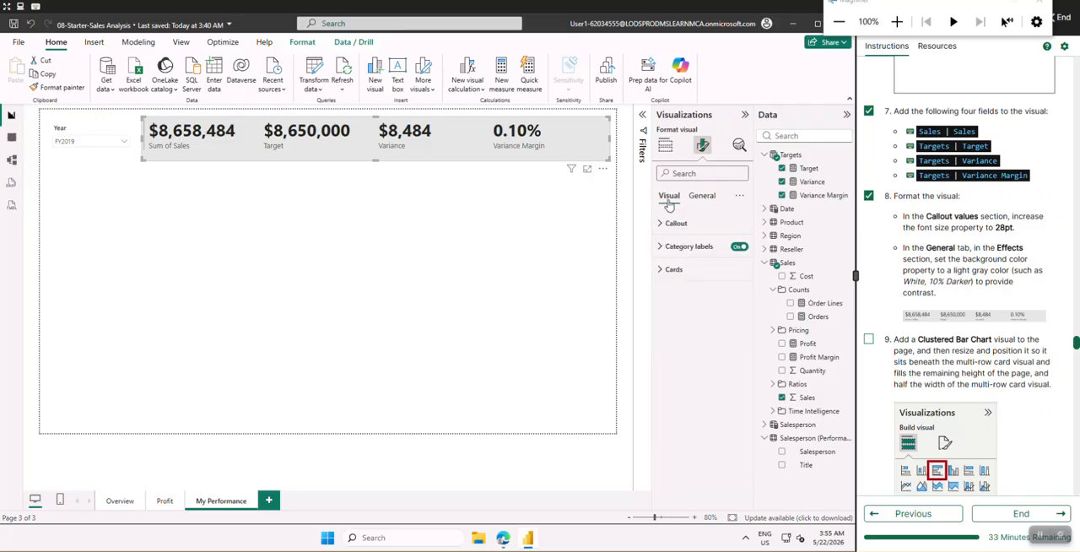
left_click(666, 249)
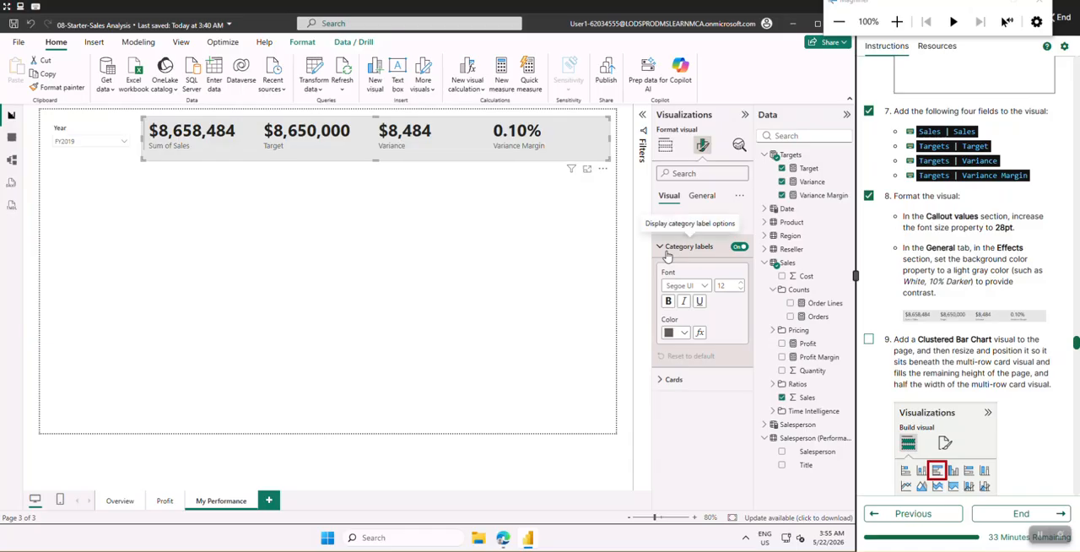
left_click(666, 253)
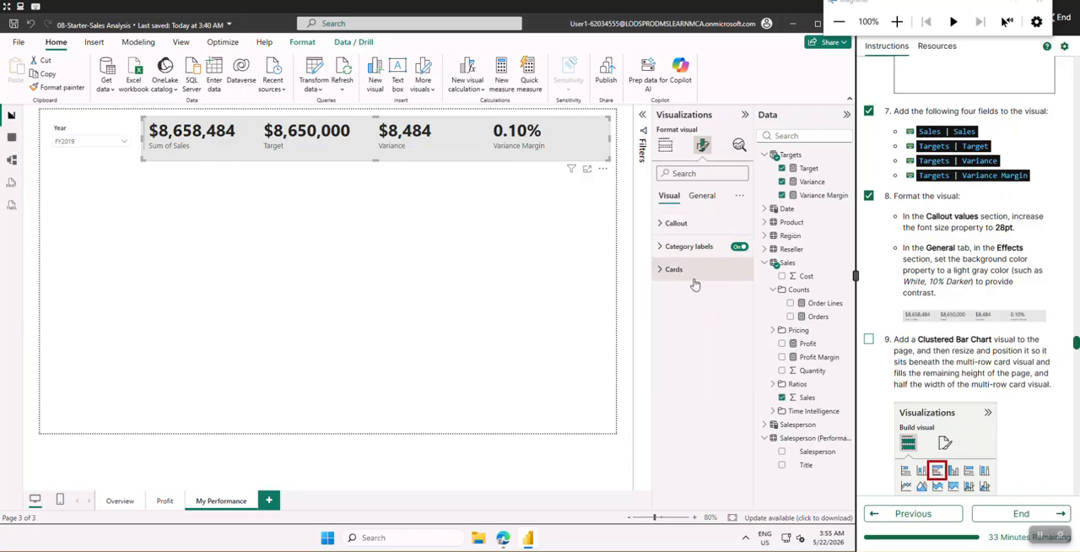
left_click(665, 245)
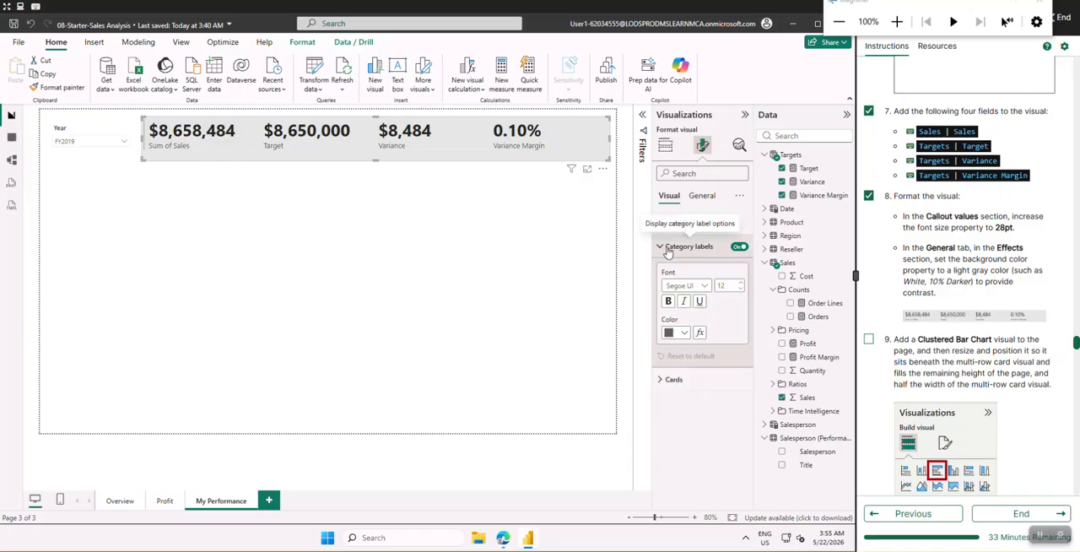
left_click(668, 302)
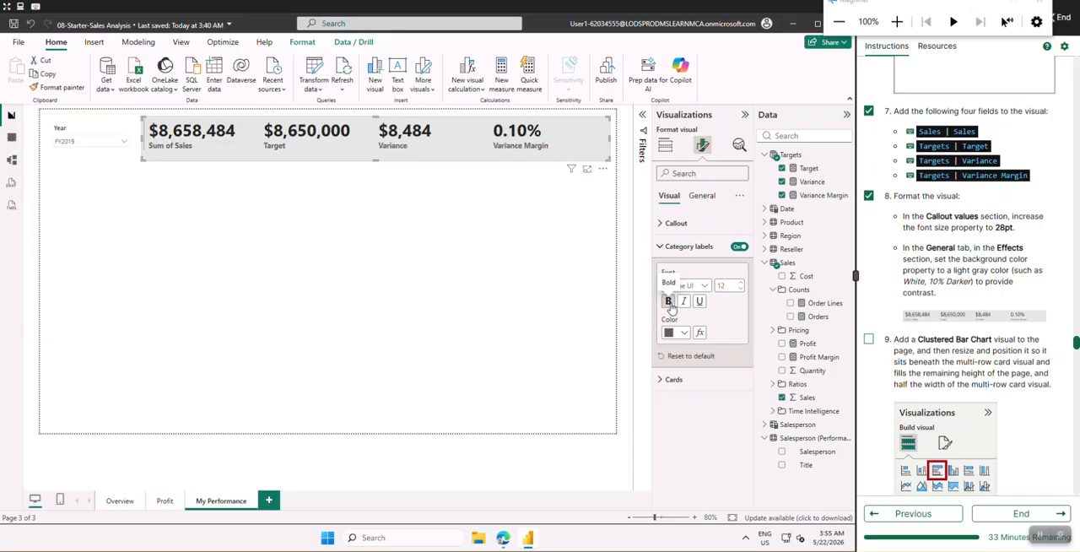
left_click(668, 302)
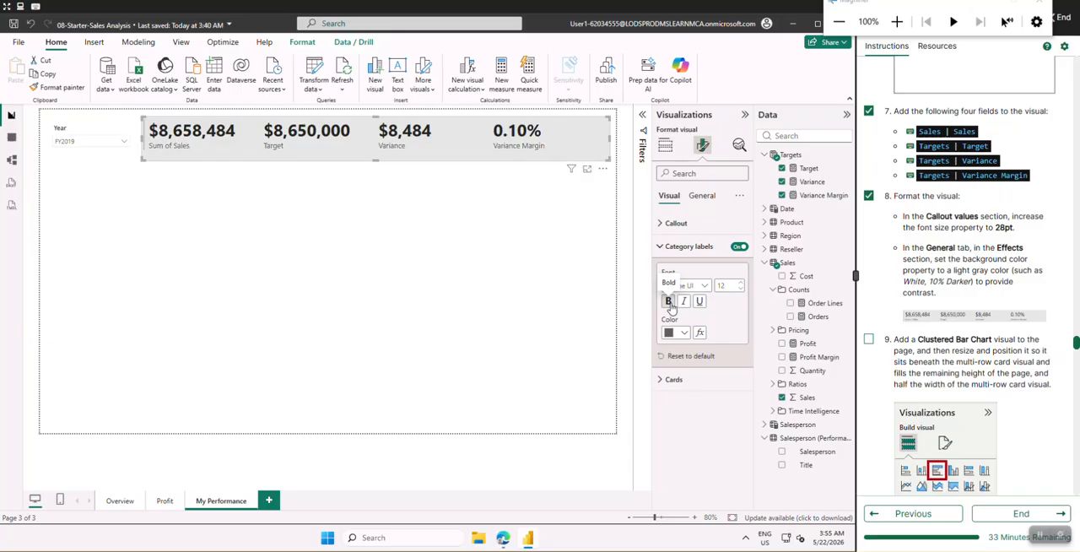
left_click(674, 249)
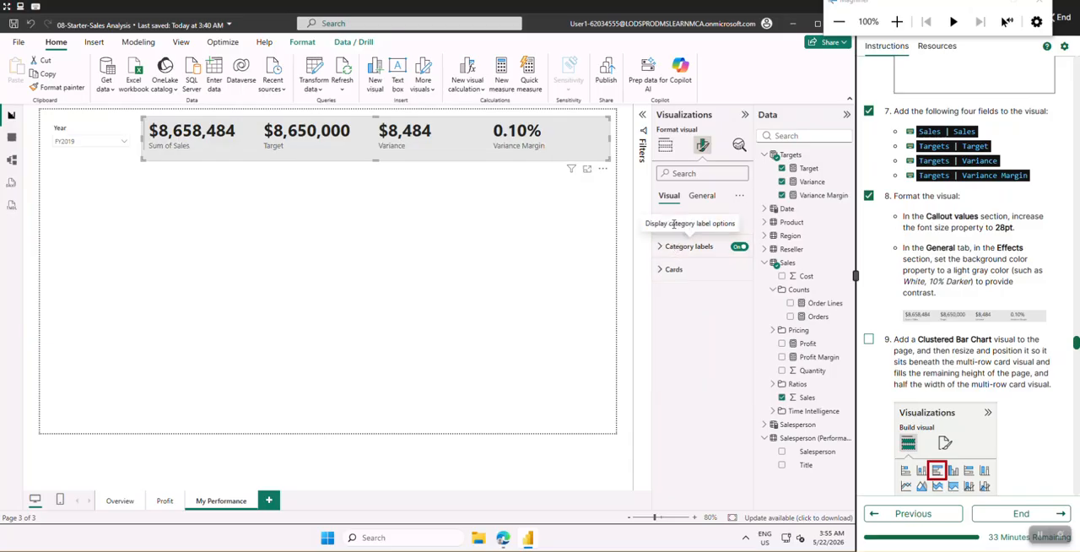
Deselect the multi-row card and check off lab instruction 9
left_click(383, 258)
scroll(928, 330, "down", 5)
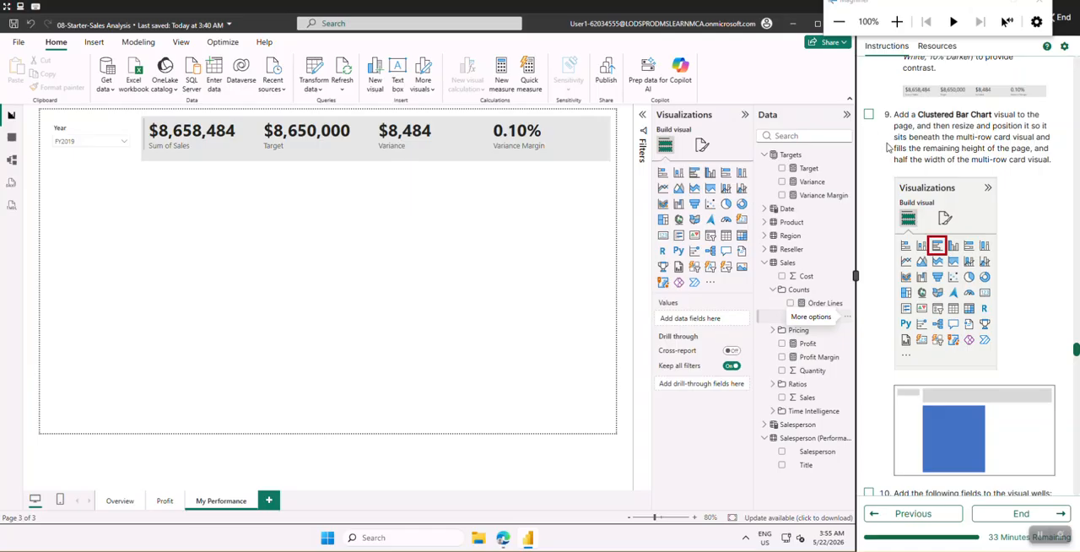
left_click(870, 115)
Read ahead in the lab instructions through the chart, Sync slicers and Publish sections, return to instruction 9 and select the multi-row card
scroll(966, 337, "down", 9)
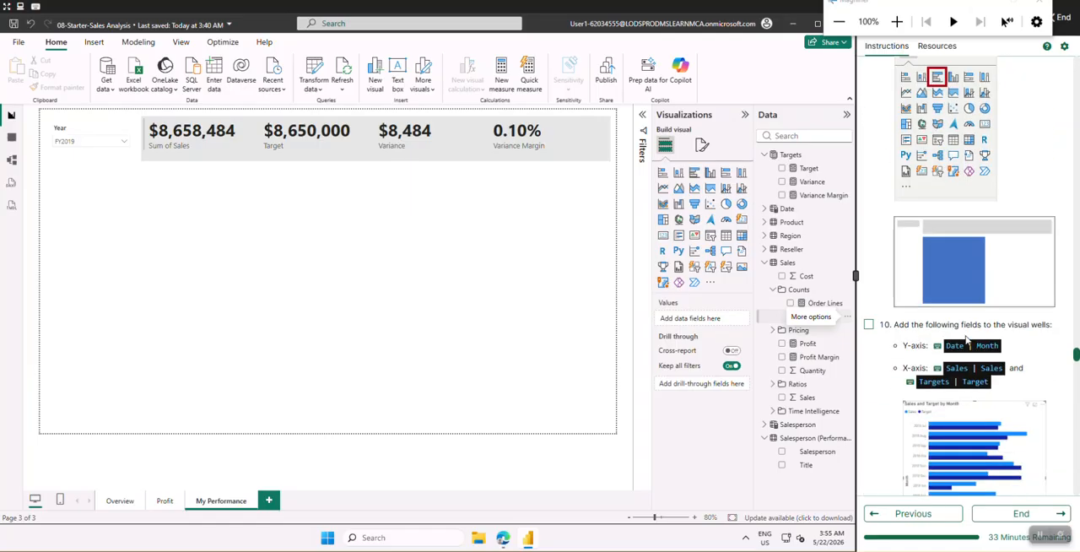
scroll(966, 338, "down", 10)
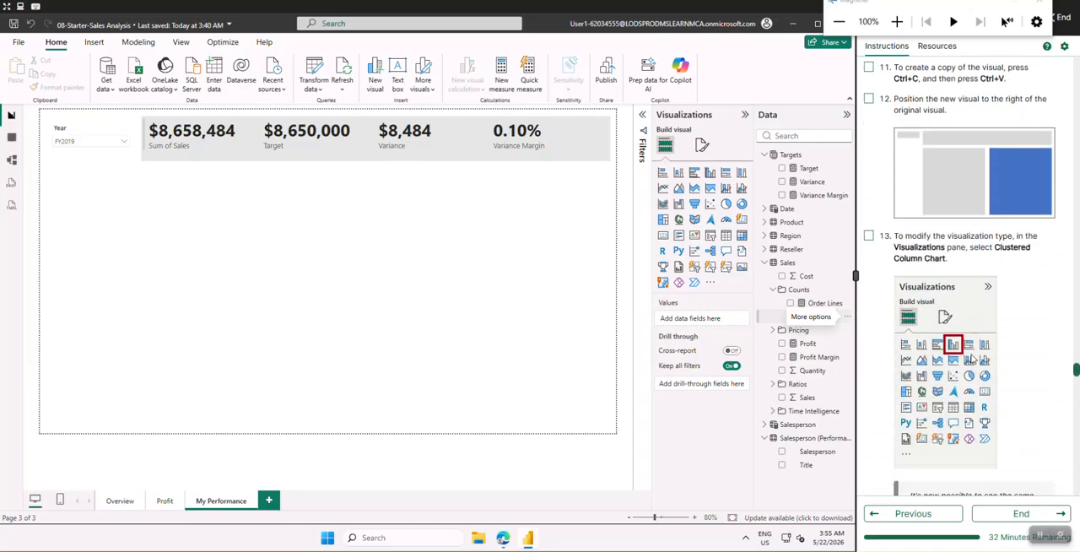
scroll(972, 359, "down", 5)
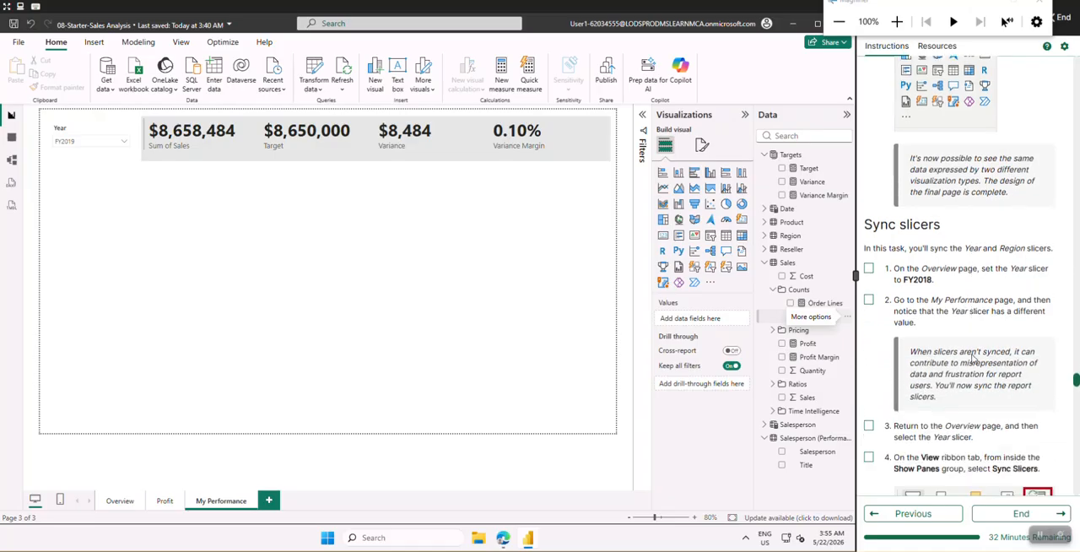
scroll(972, 354, "down", 6)
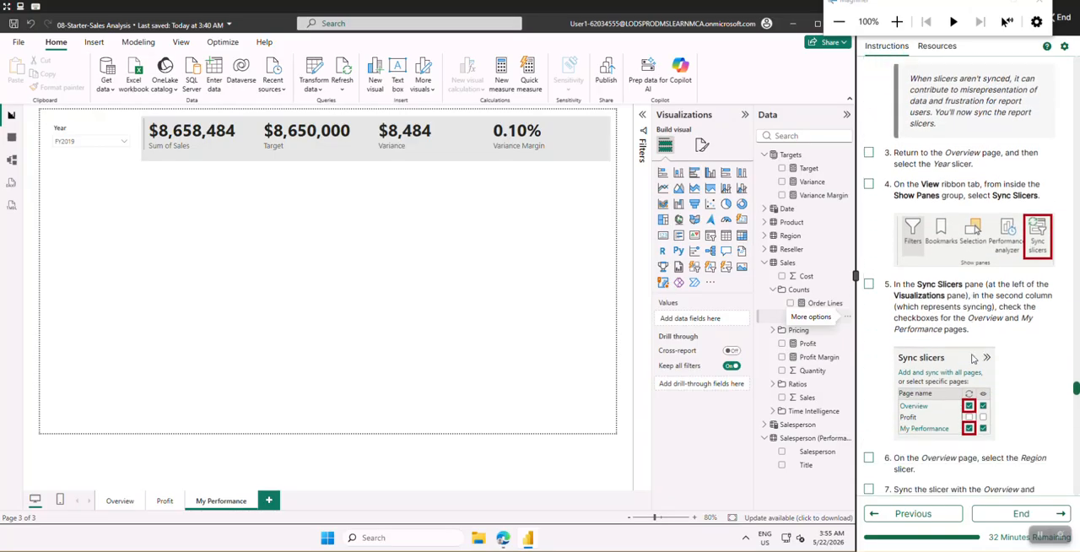
scroll(975, 358, "down", 10)
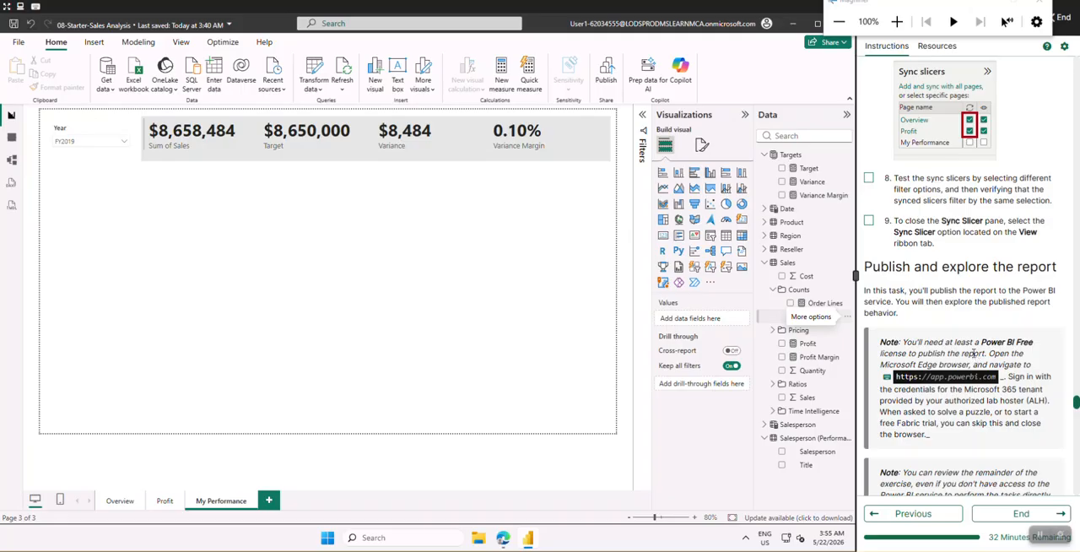
scroll(974, 359, "up", 9)
scroll(974, 351, "up", 17)
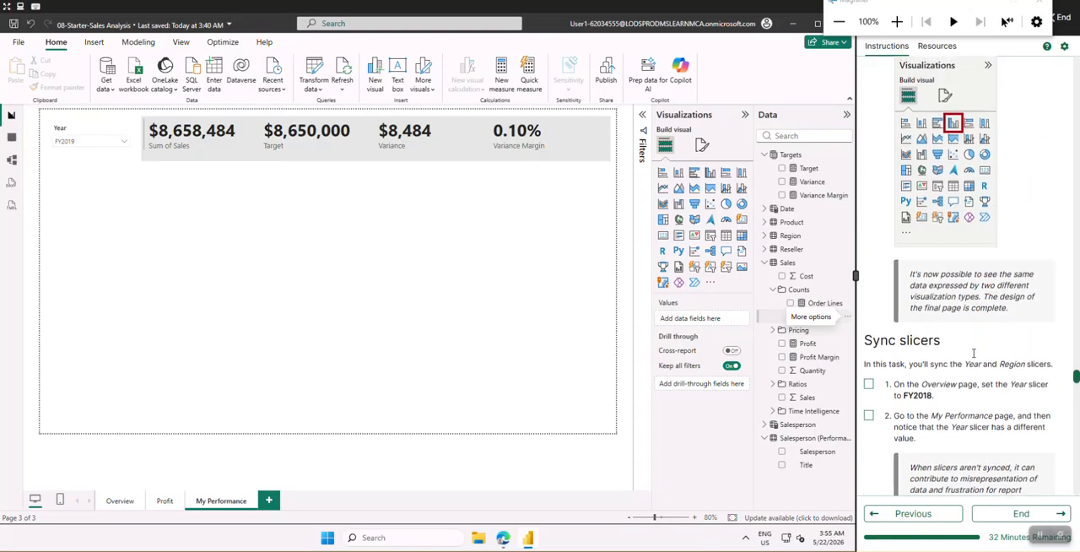
scroll(974, 357, "up", 13)
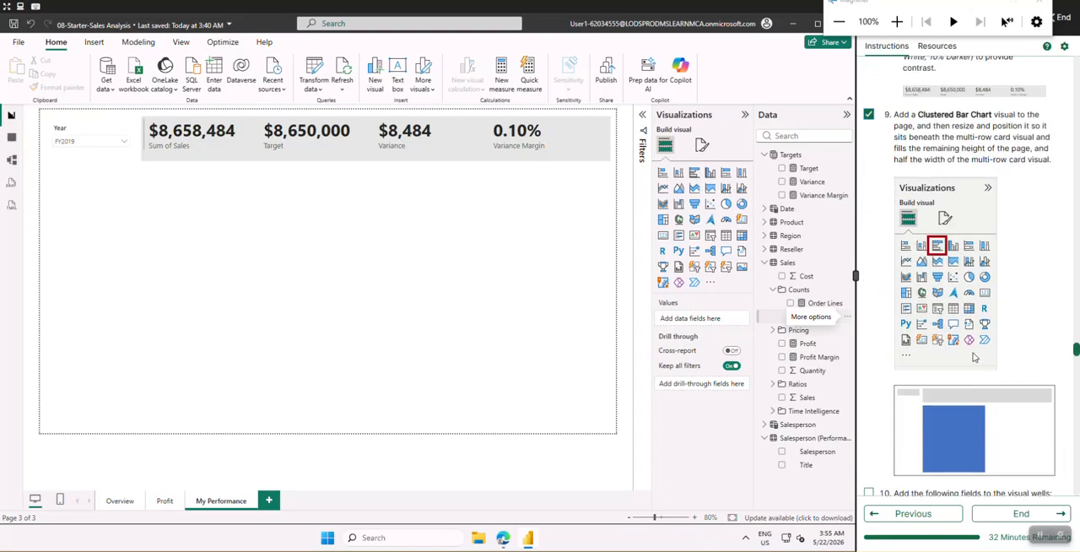
scroll(973, 356, "down", 8)
scroll(974, 357, "down", 1)
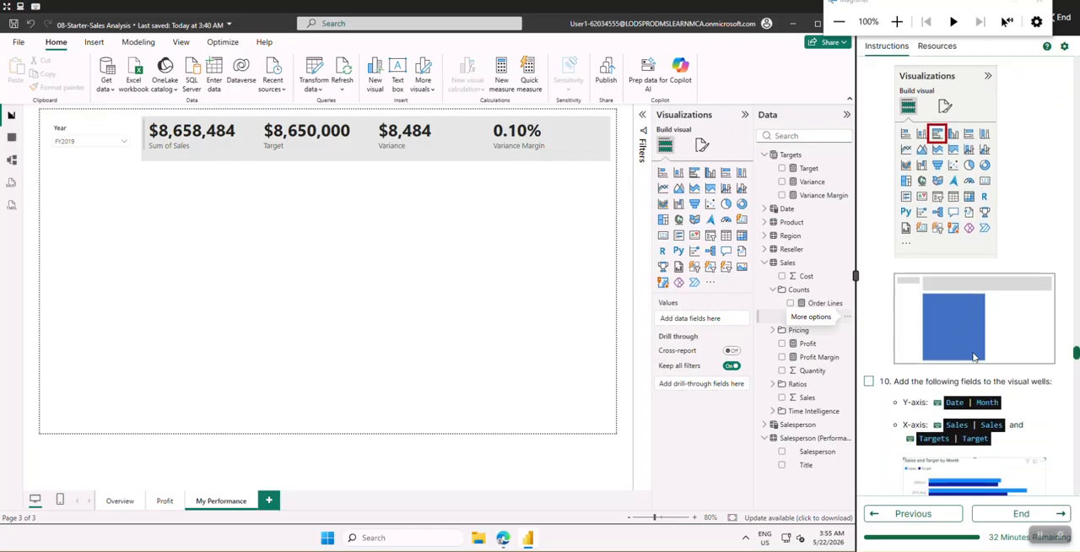
scroll(973, 356, "up", 2)
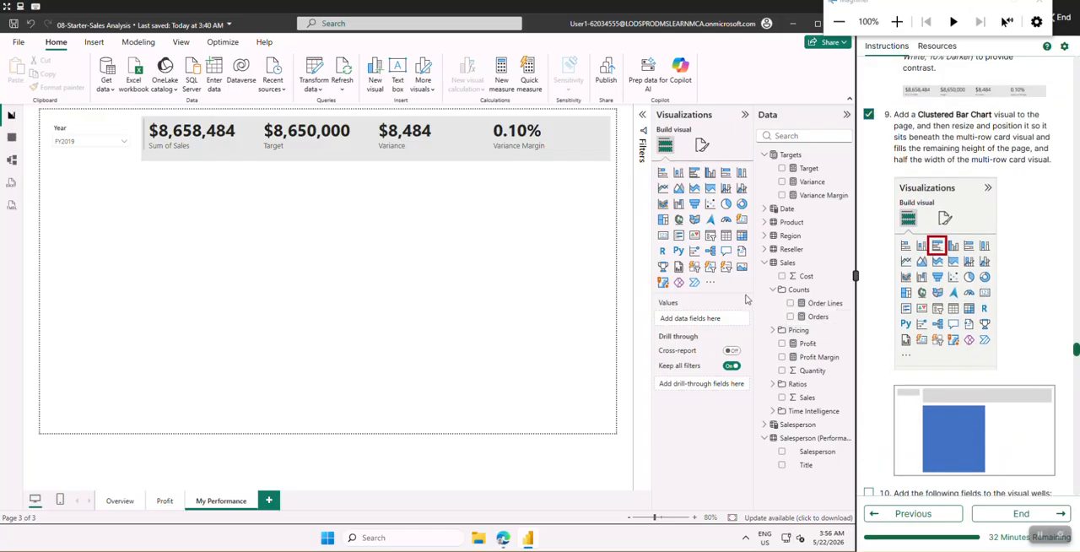
left_click(328, 158)
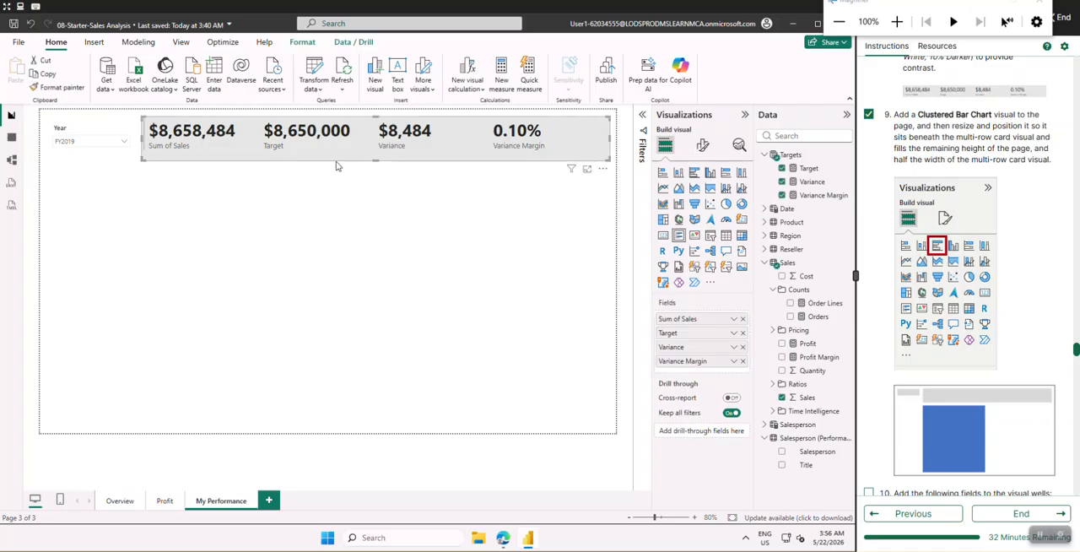
Reduce the multi-row card's height slightly and add a clustered bar chart beneath it, half its width and filling the remaining page height
mouse_move(374, 162)
left_mouse_down()
mouse_move(378, 185)
mouse_move(373, 156)
left_mouse_up()
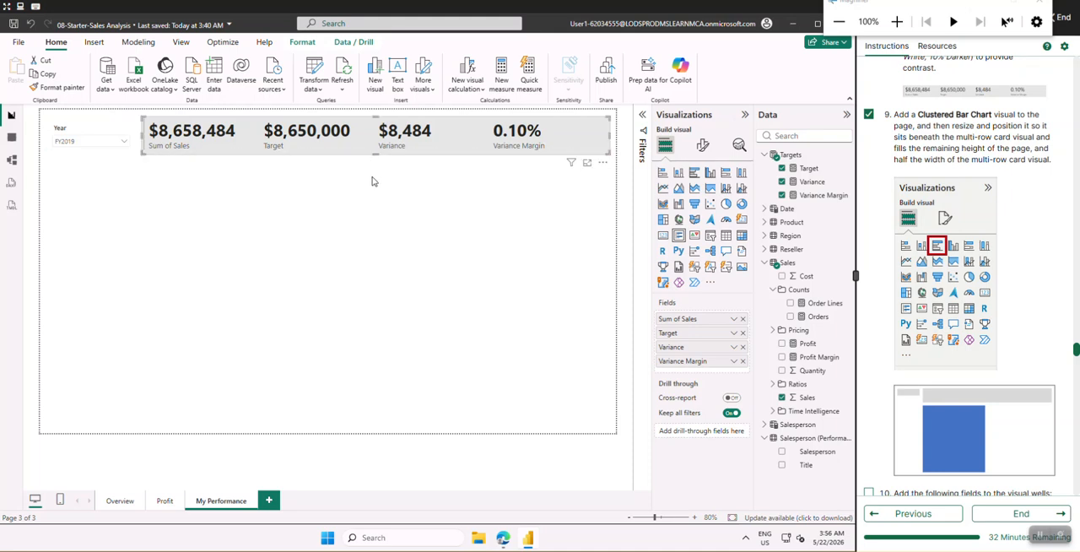
left_click(374, 182)
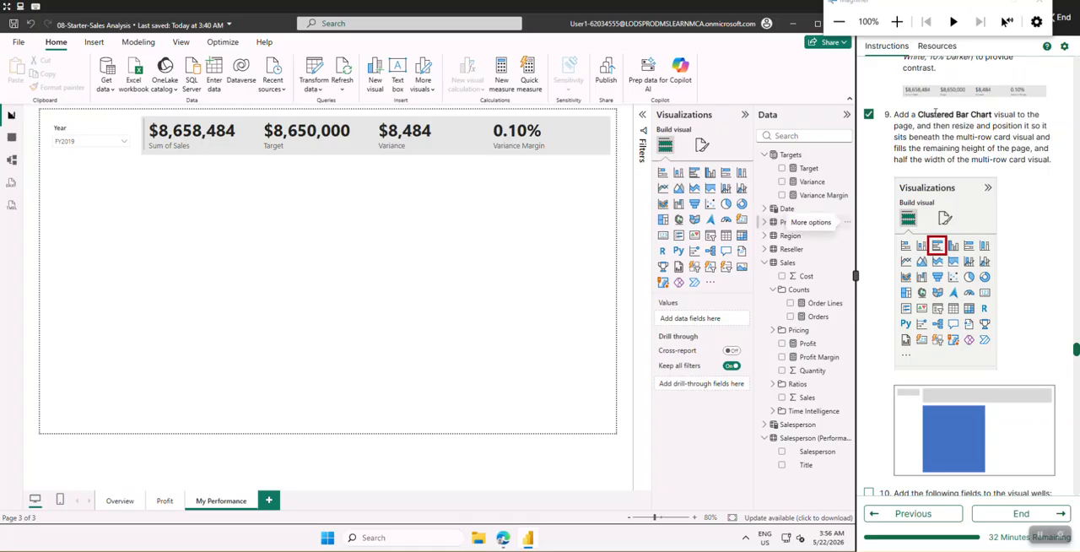
left_click(694, 174)
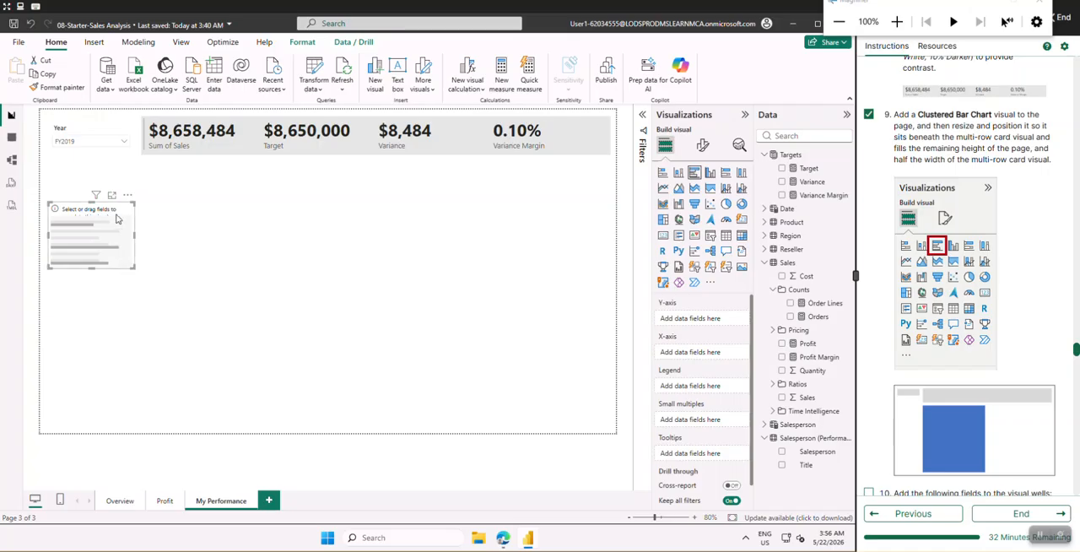
left_click_drag(125, 221, 208, 184)
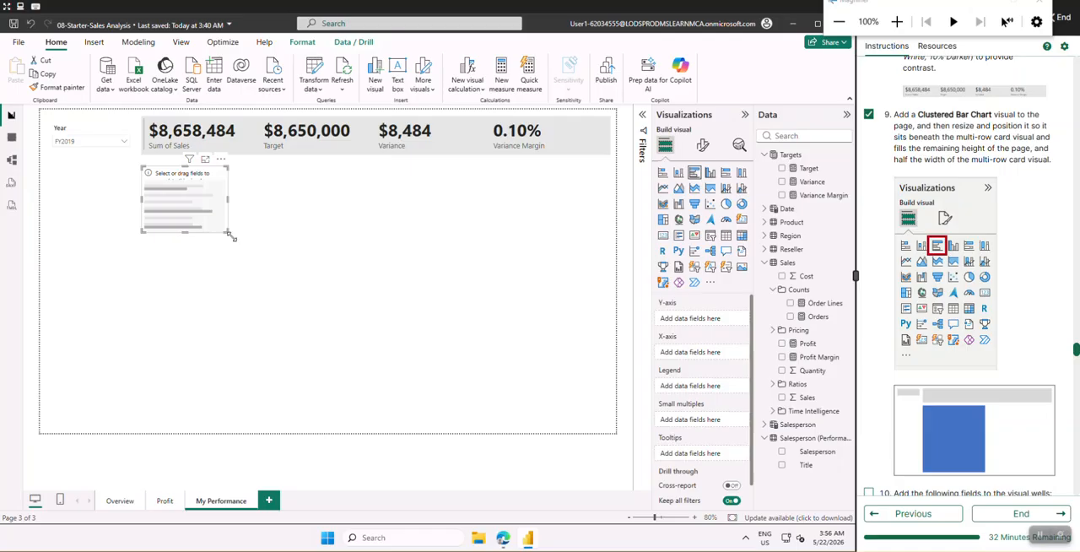
left_click_drag(231, 237, 372, 424)
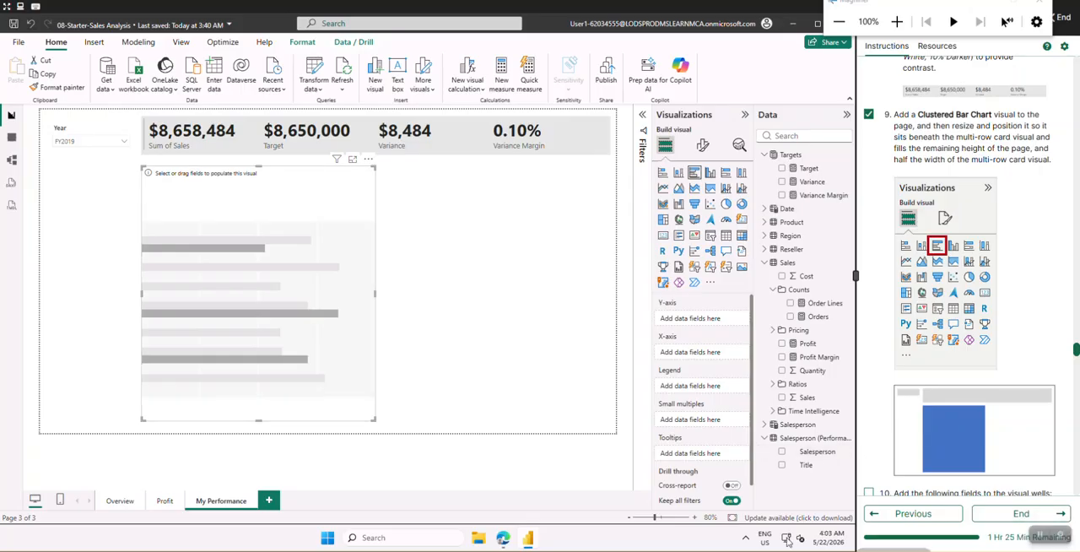
Check off lab instruction 10 and assign the Date table's Month field to the clustered bar chart's Y-axis
scroll(1007, 237, "up", 2)
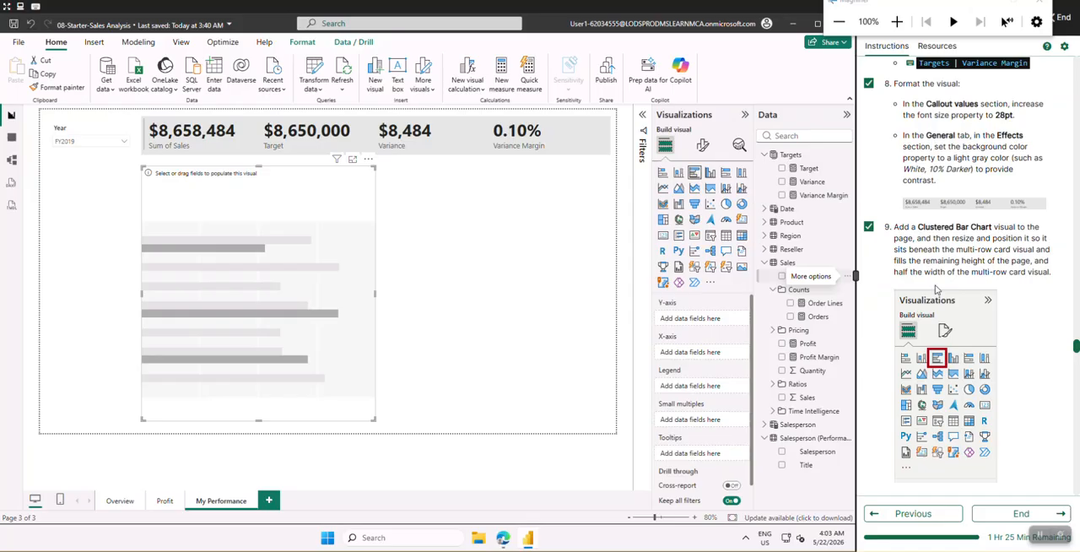
scroll(928, 257, "down", 5)
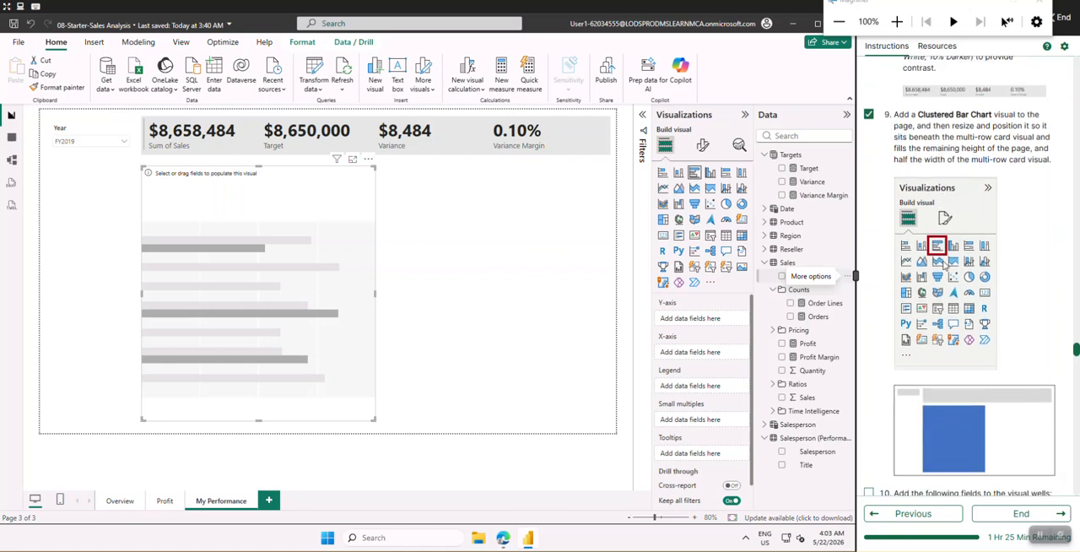
scroll(944, 263, "down", 2)
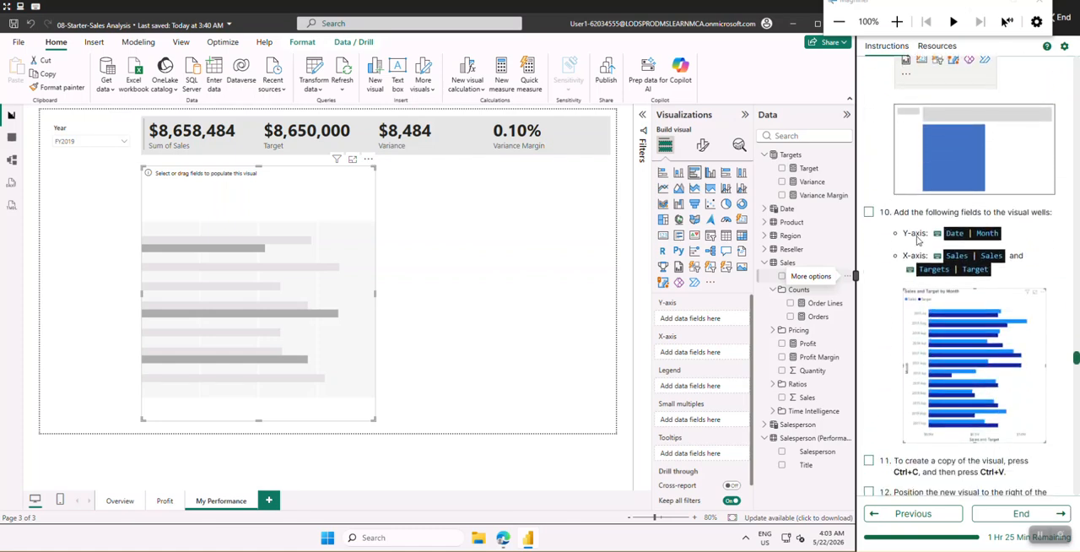
left_click(868, 212)
scroll(886, 250, "down", 1)
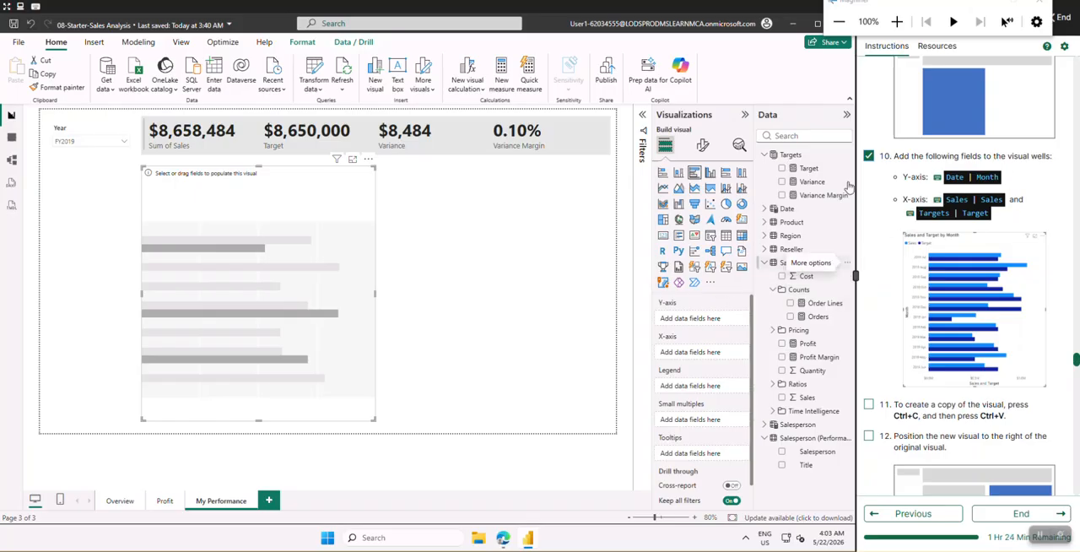
left_click(764, 210)
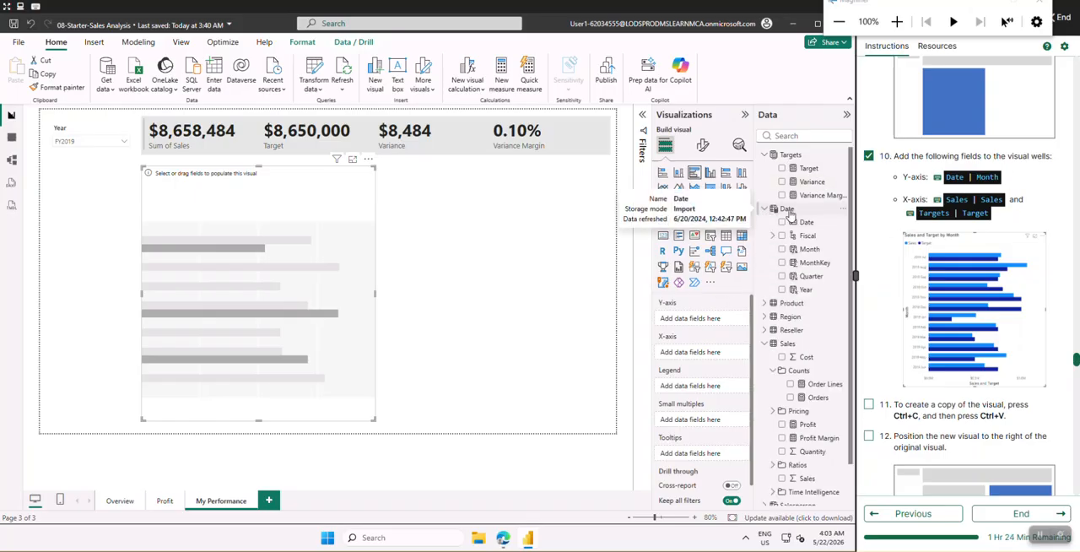
left_click(812, 250)
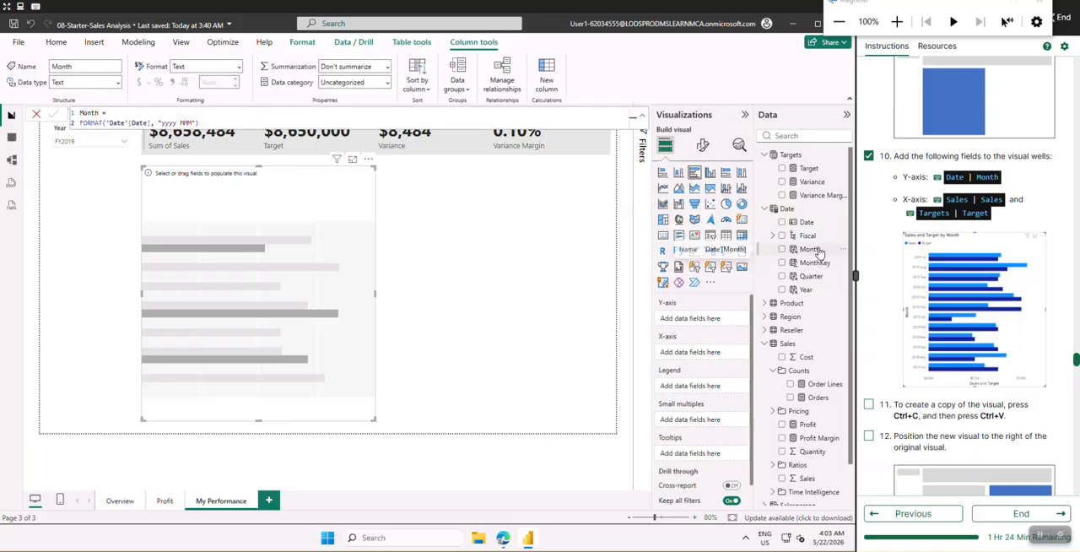
left_click_drag(796, 264, 707, 325)
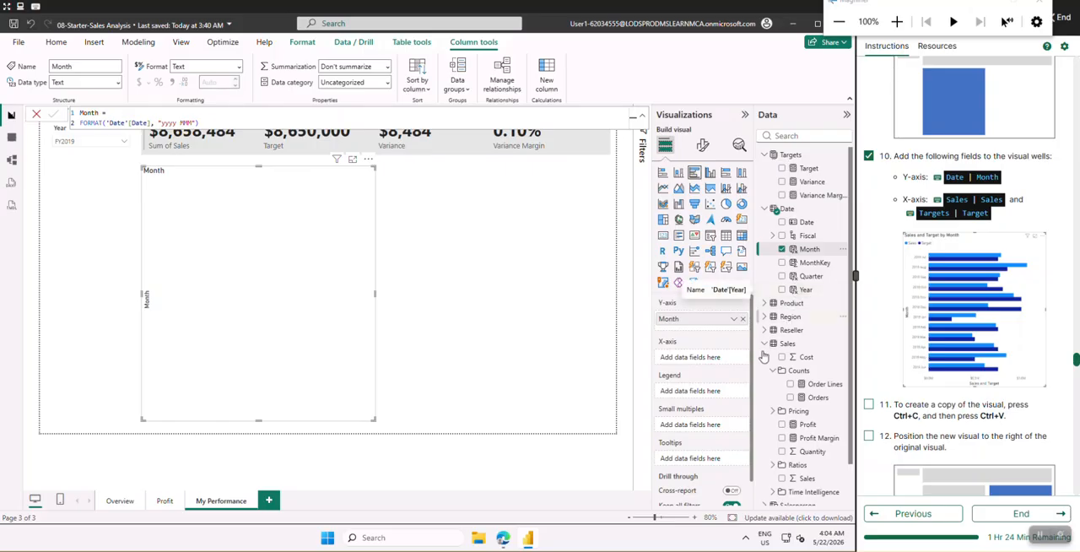
Add Sales from the Sales table and Target from the Targets table to the bar chart's X-axis
scroll(795, 377, "down", 1)
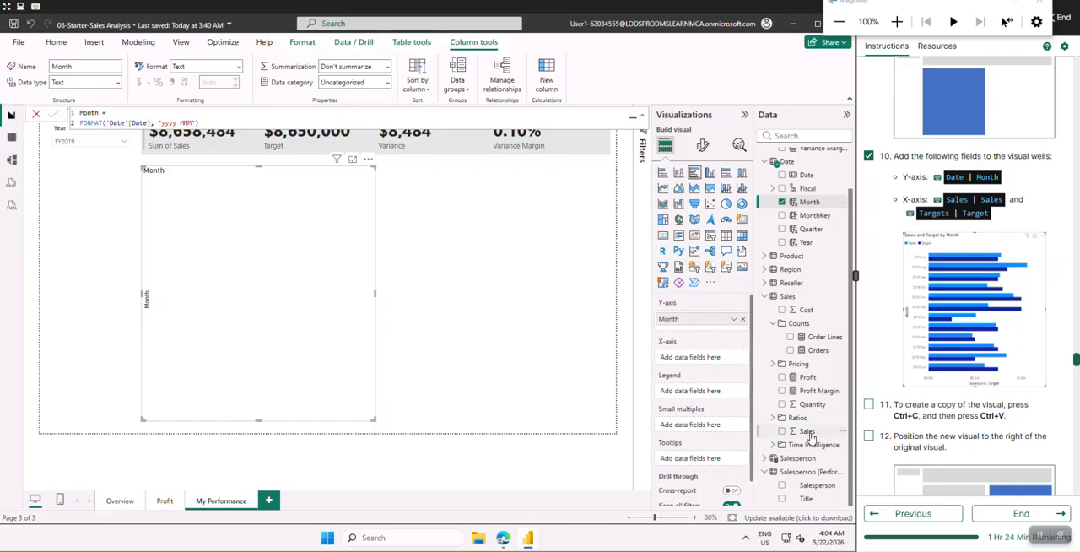
left_click_drag(810, 436, 713, 366)
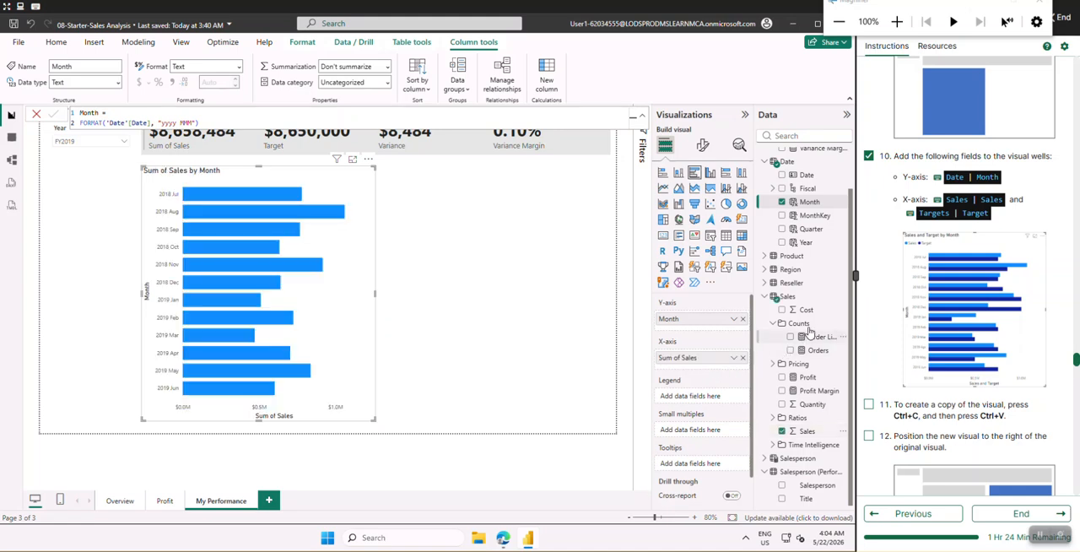
scroll(799, 177, "up", 1)
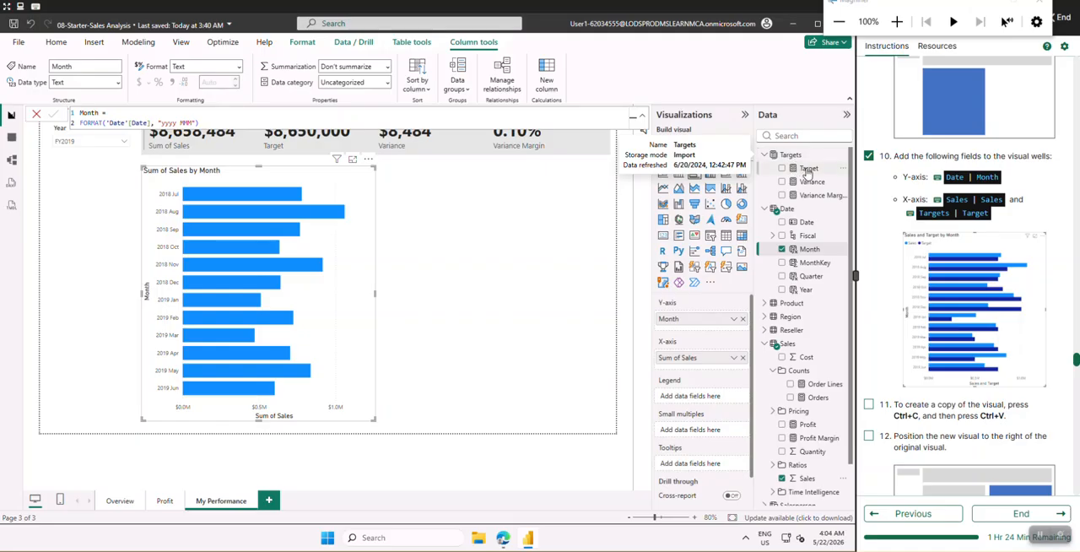
left_click_drag(808, 175, 708, 372)
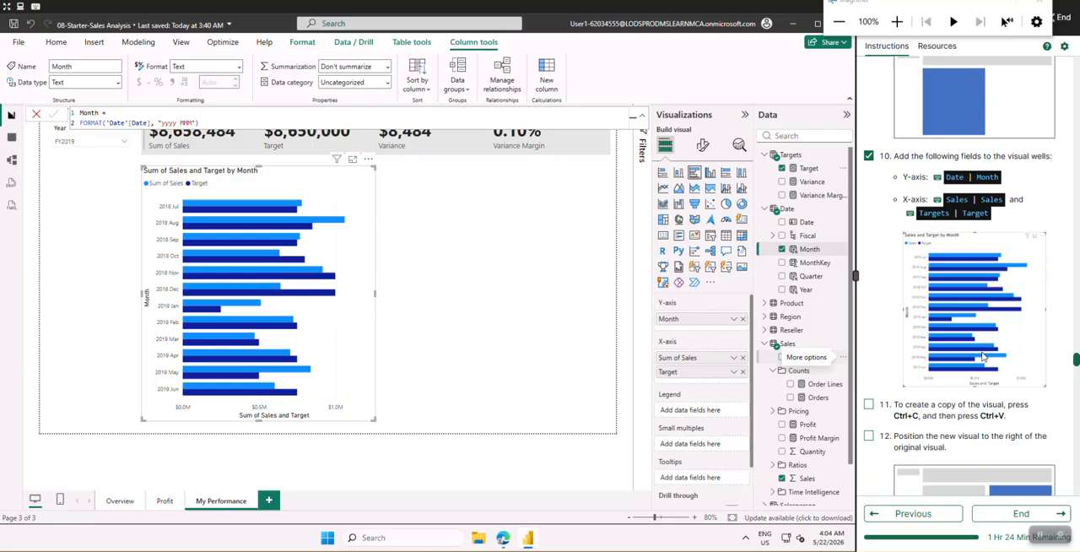
Check off lab instruction 11, duplicate the clustered bar chart and place the copy to the right of the original
scroll(982, 356, "down", 2)
scroll(982, 356, "down", 1)
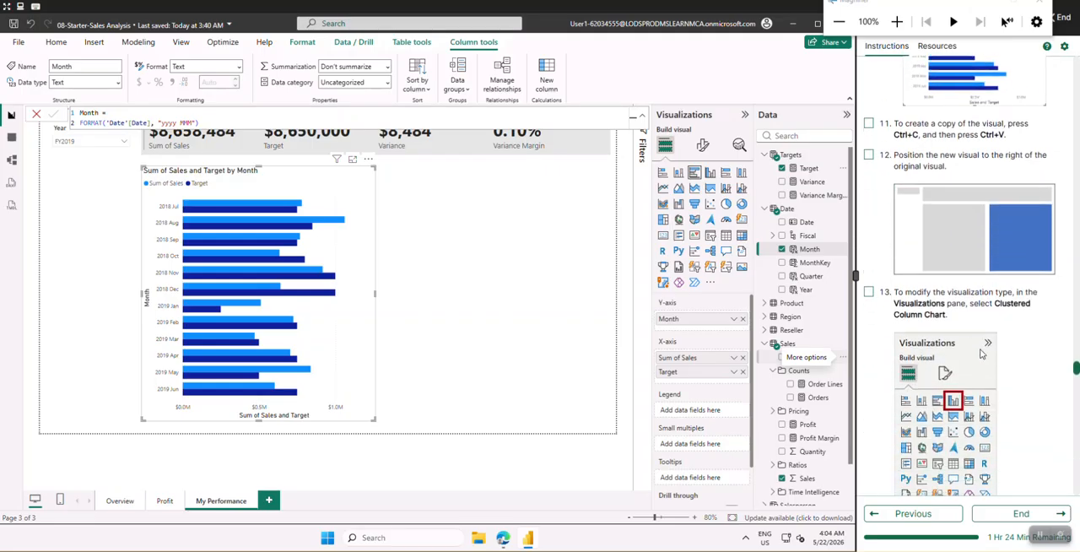
left_click(869, 124)
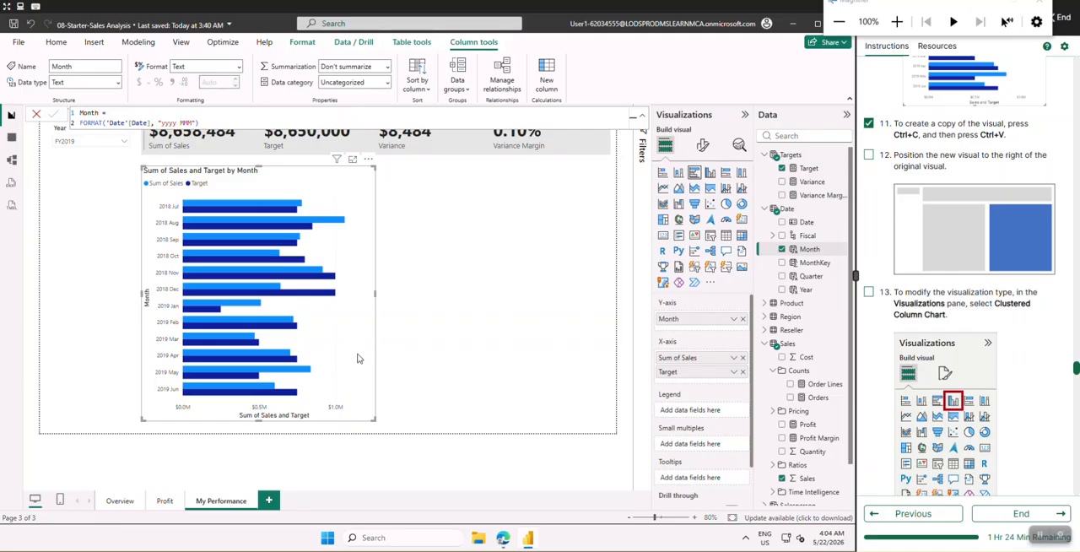
left_click(425, 329)
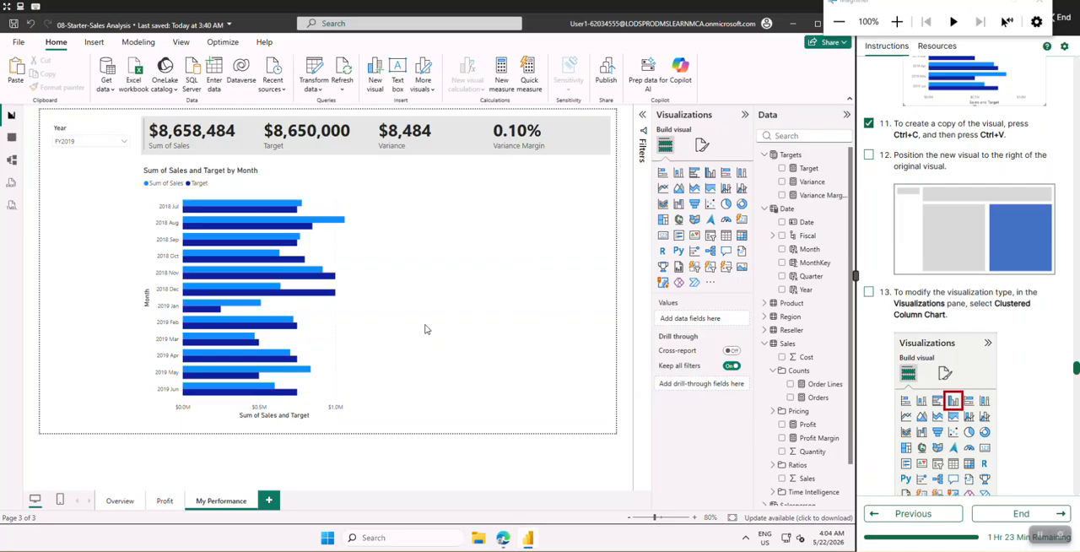
key("ctrl+v")
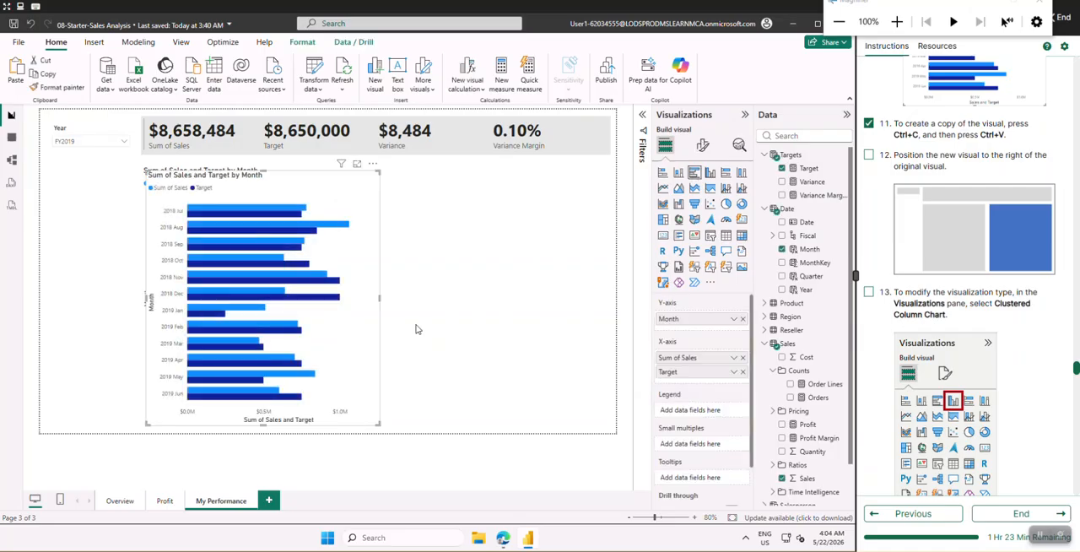
left_click_drag(366, 255, 577, 248)
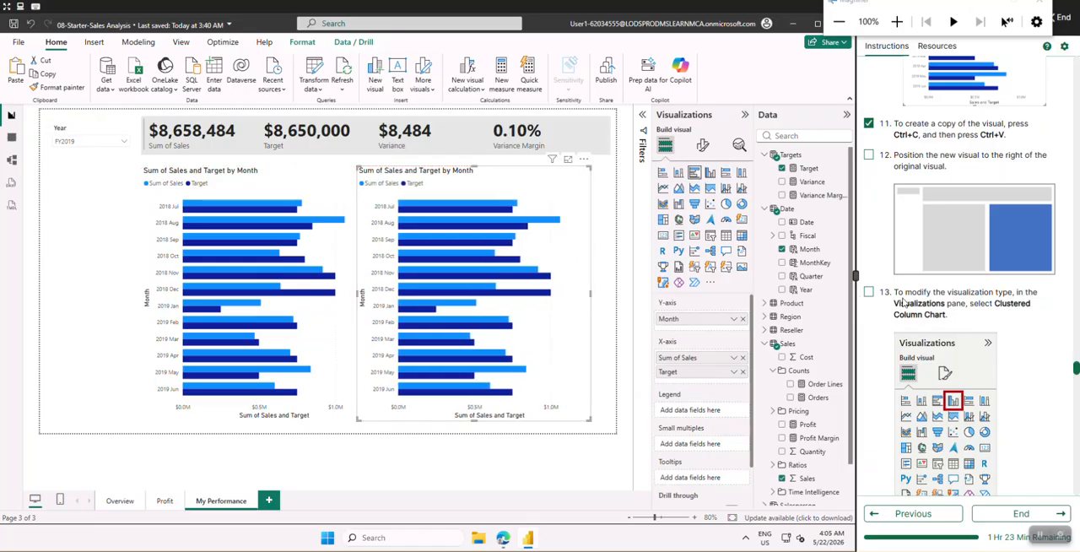
Widen the copied chart to align with the multi-row card's right edge and check off lab instruction 12
scroll(894, 302, "up", 5)
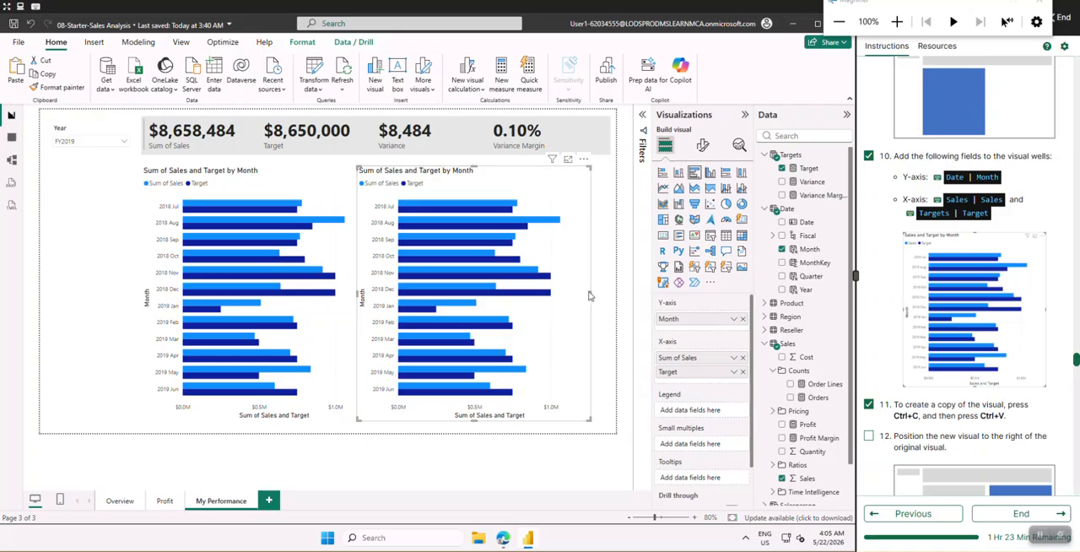
left_click_drag(597, 295, 604, 294)
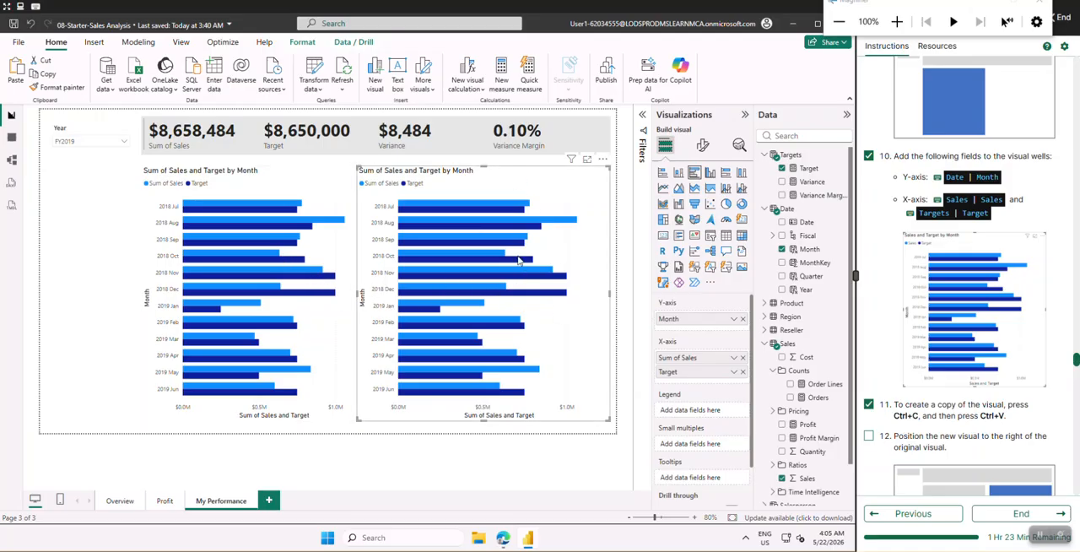
scroll(988, 312, "down", 2)
scroll(989, 312, "down", 2)
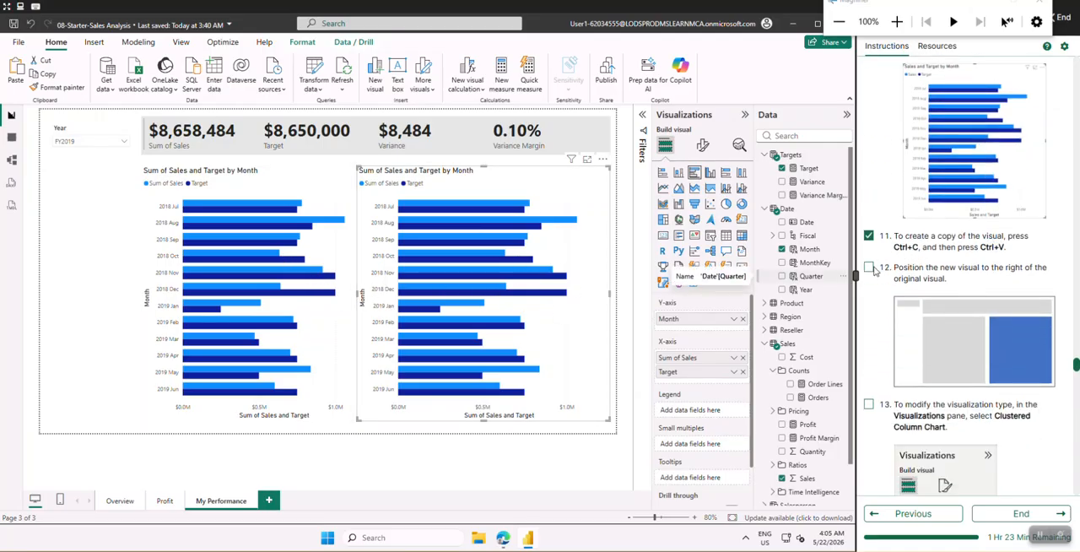
left_click(869, 267)
Check off lab instruction 13 and change the copied chart's visualization type to Clustered column chart
scroll(881, 293, "down", 1)
scroll(882, 293, "down", 3)
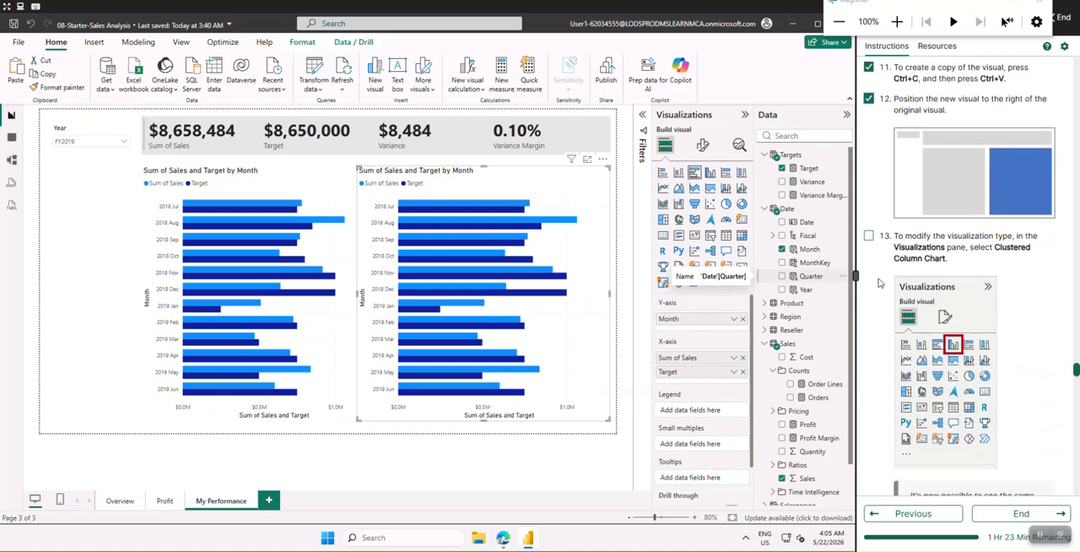
left_click(868, 238)
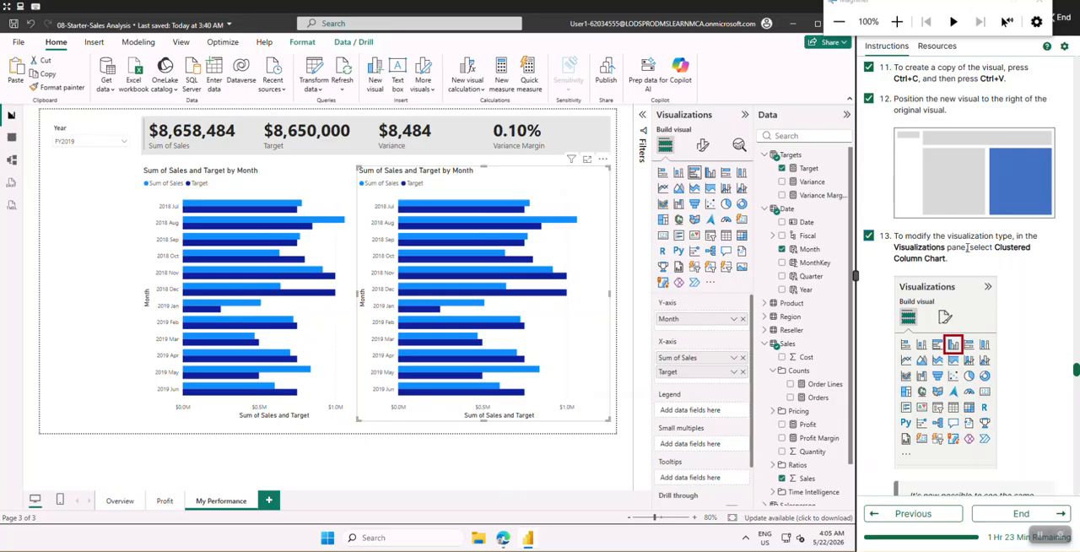
left_click(710, 172)
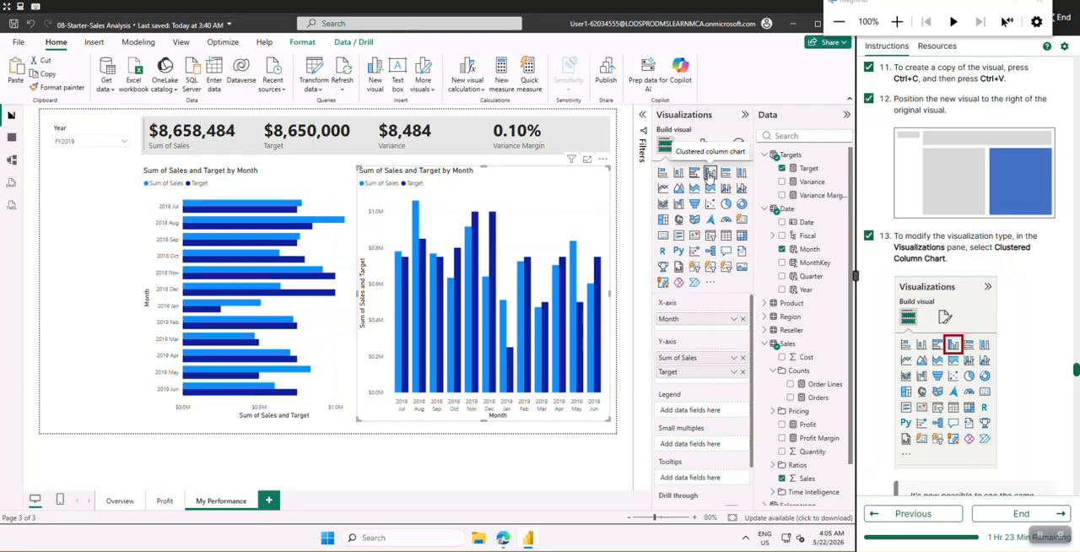
Read on to the Sync slicers section of the lab instructions and save the report
scroll(969, 342, "down", 3)
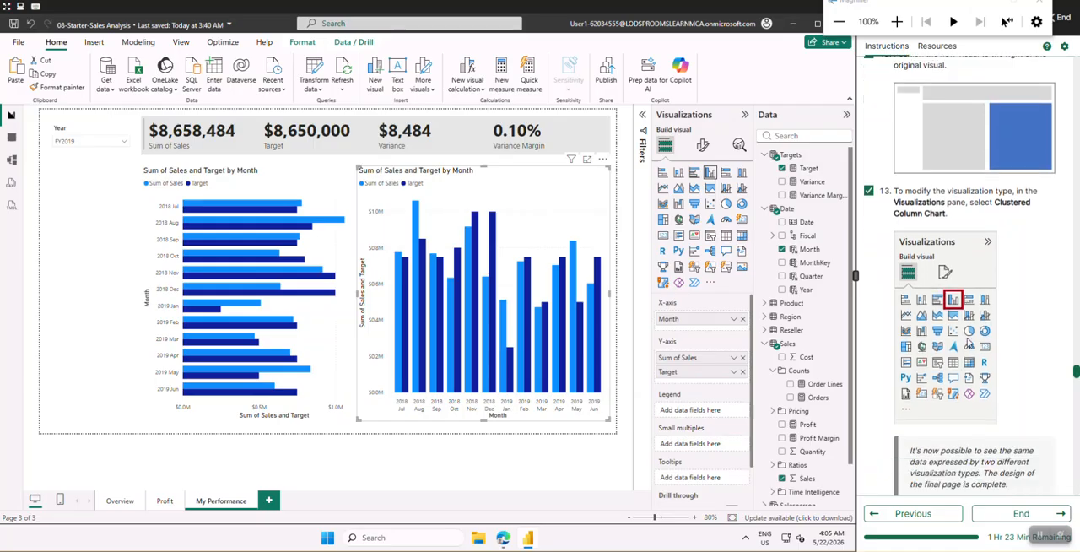
scroll(969, 341, "down", 2)
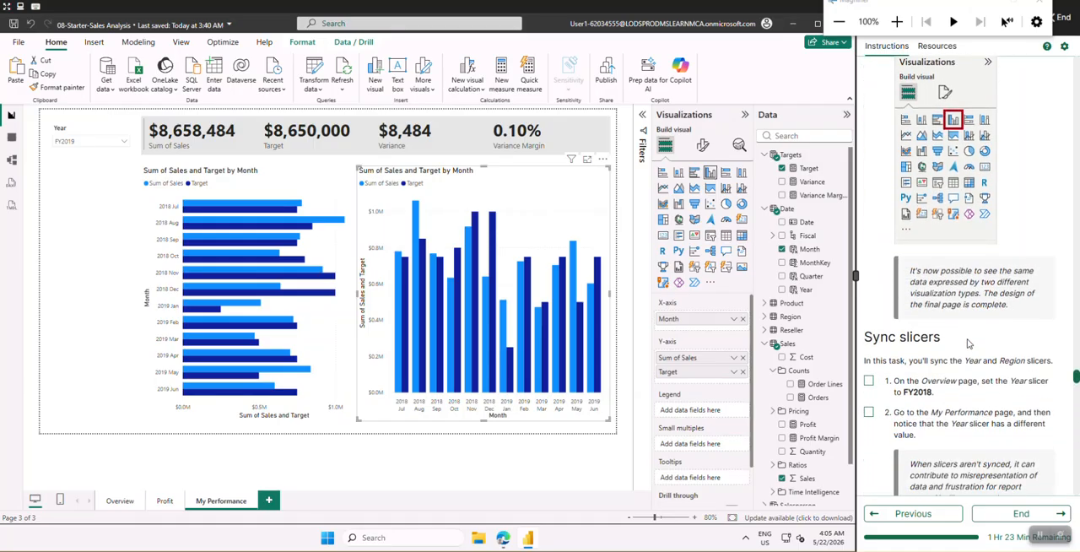
scroll(969, 342, "down", 1)
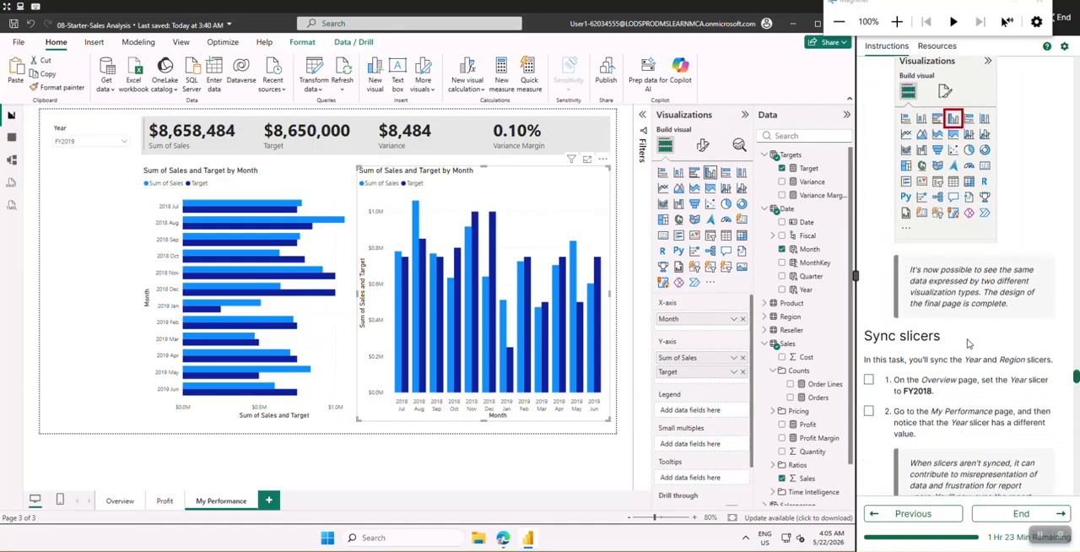
left_click(13, 23)
Check off Sync slicers lab instruction 1 and set the Overview page's Year slicer to FY2018
scroll(1044, 291, "down", 5)
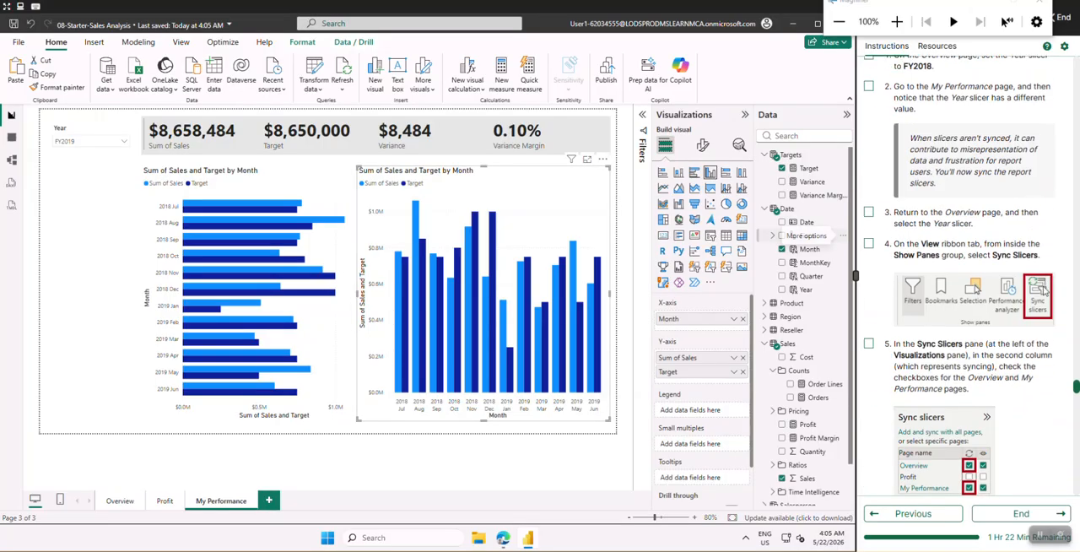
scroll(972, 291, "up", 1)
scroll(971, 284, "up", 1)
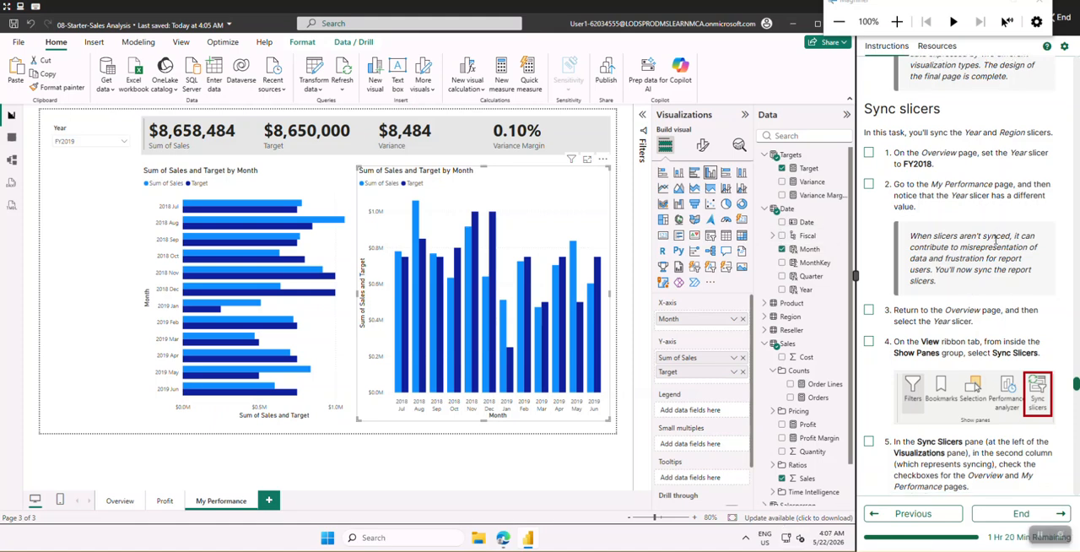
scroll(995, 240, "down", 1)
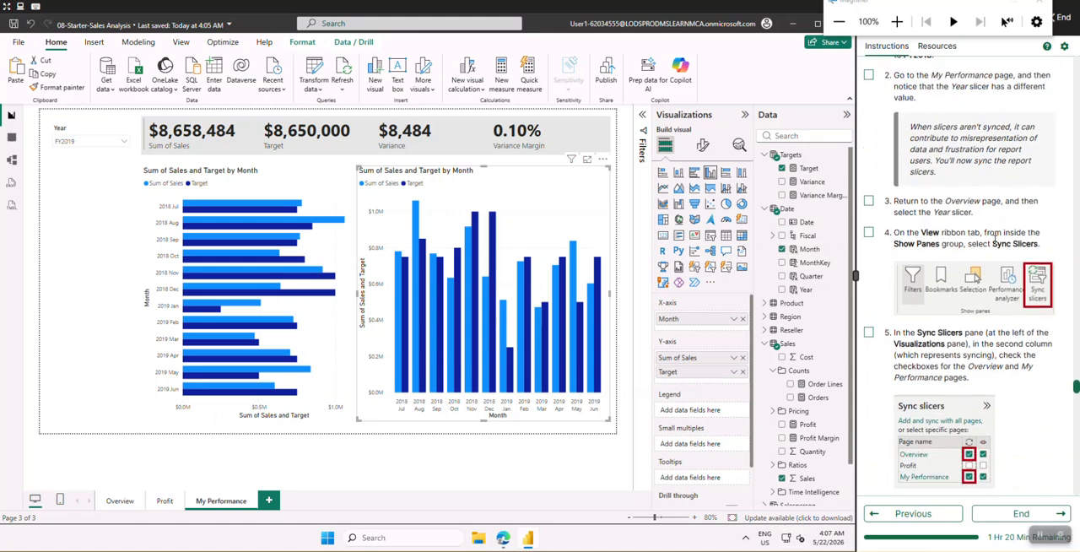
left_click(869, 100)
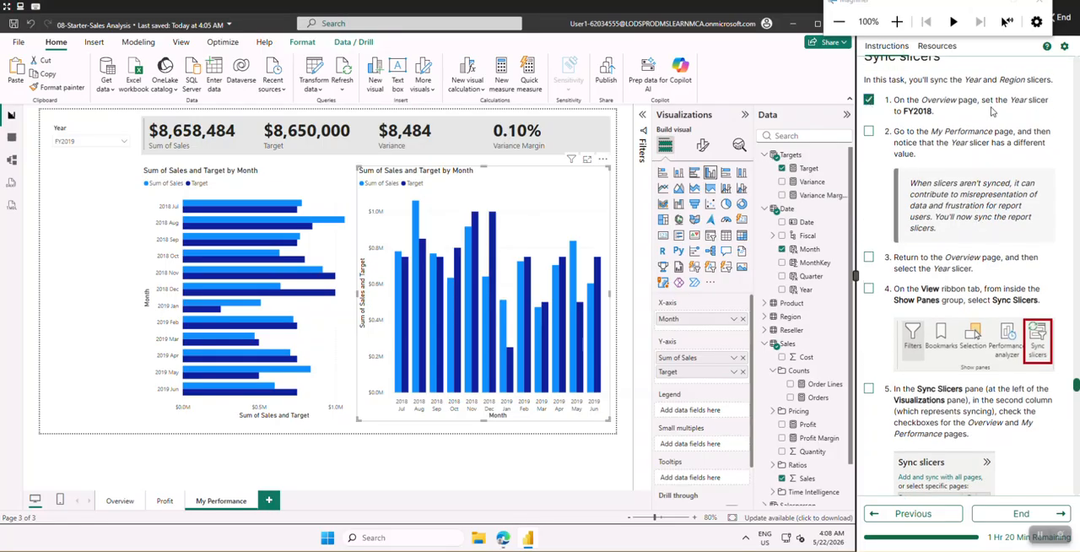
left_click(120, 501)
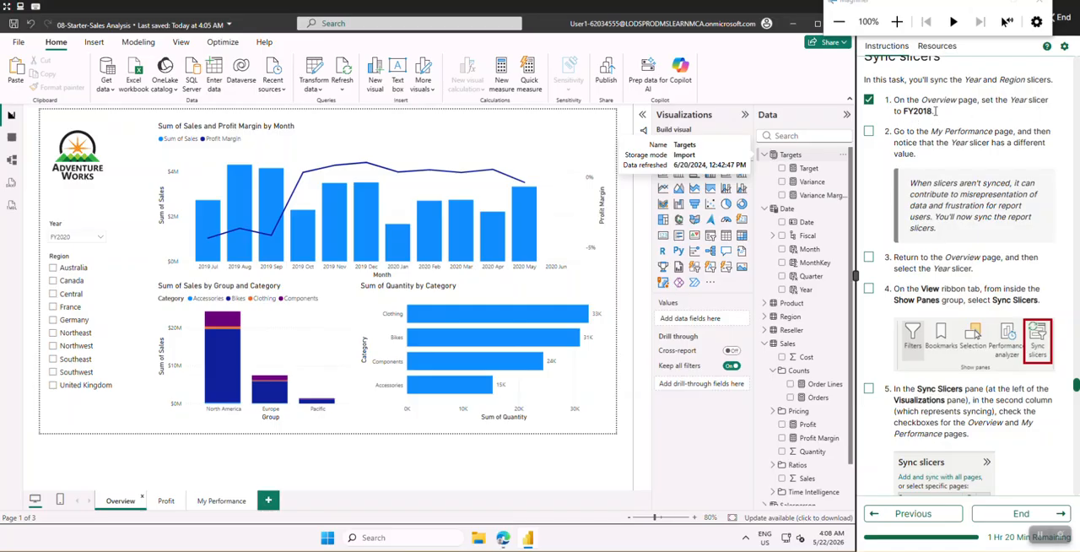
left_click(81, 238)
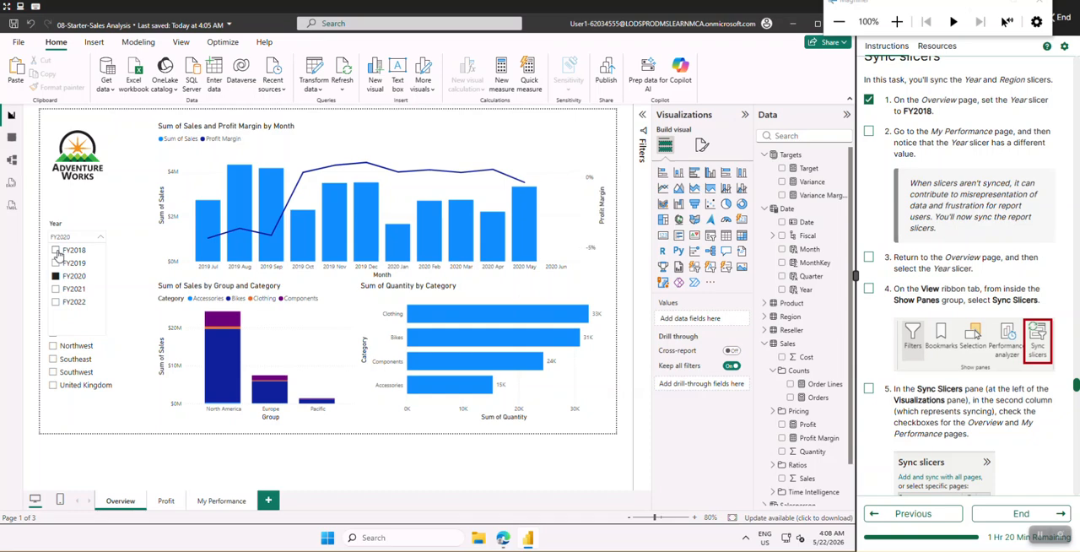
left_click(57, 252)
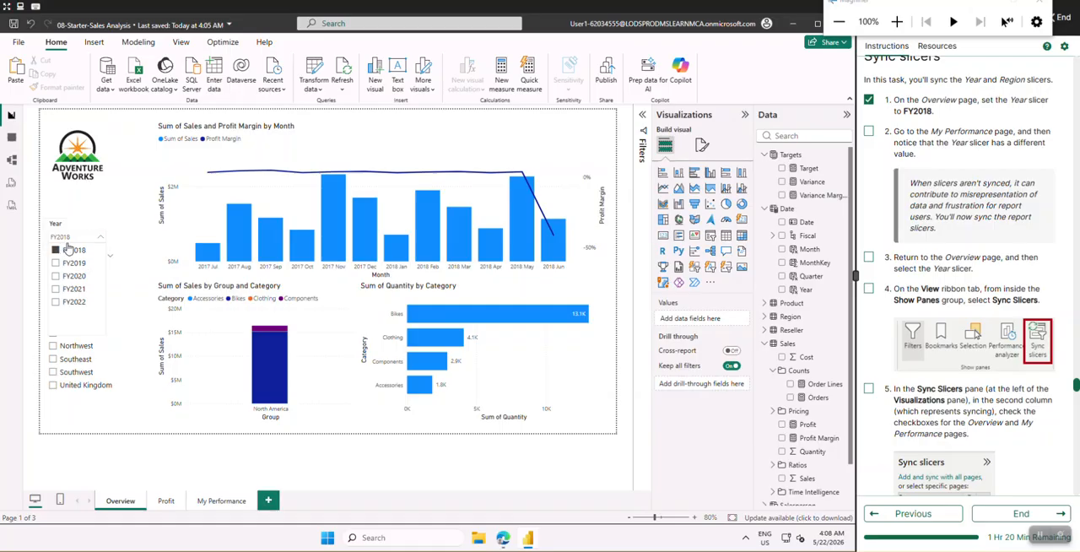
Go to the My Performance page to compare its Year slicer value and check off lab instruction 2
left_click(213, 503)
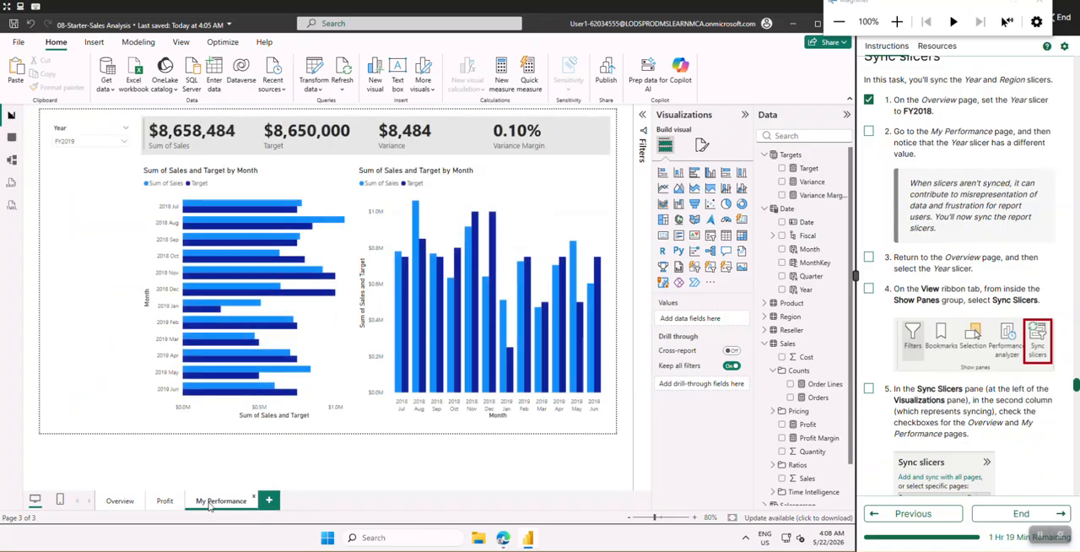
left_click(869, 132)
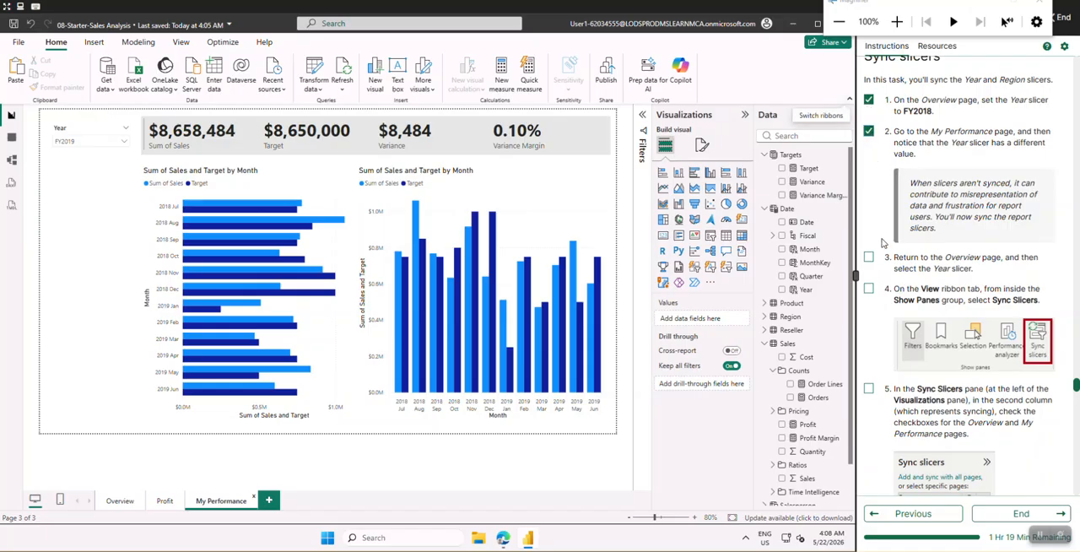
scroll(881, 243, "down", 1)
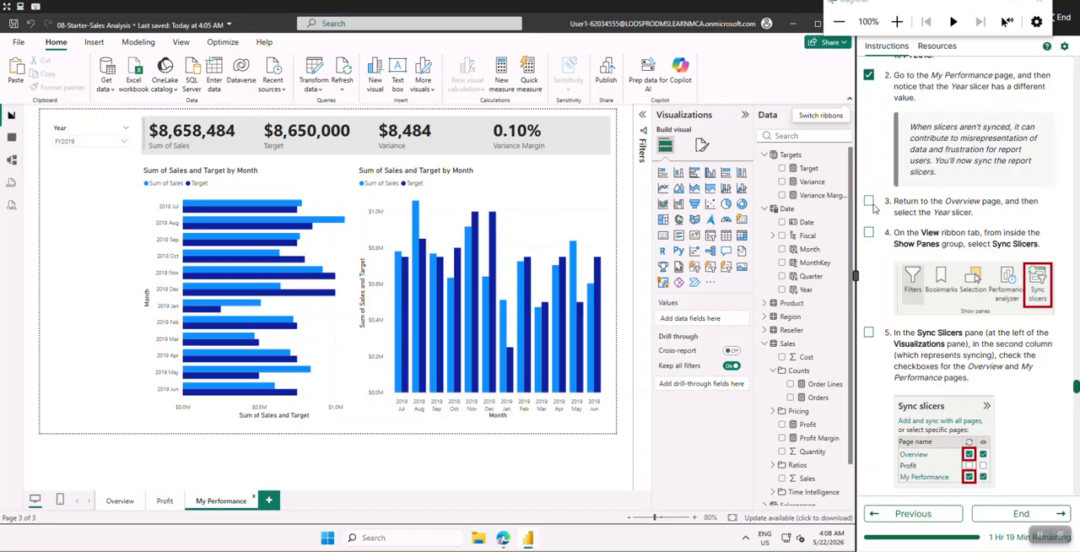
Check off lab instruction 3, return to the Overview page and show the Sync slicers pane
left_click(869, 202)
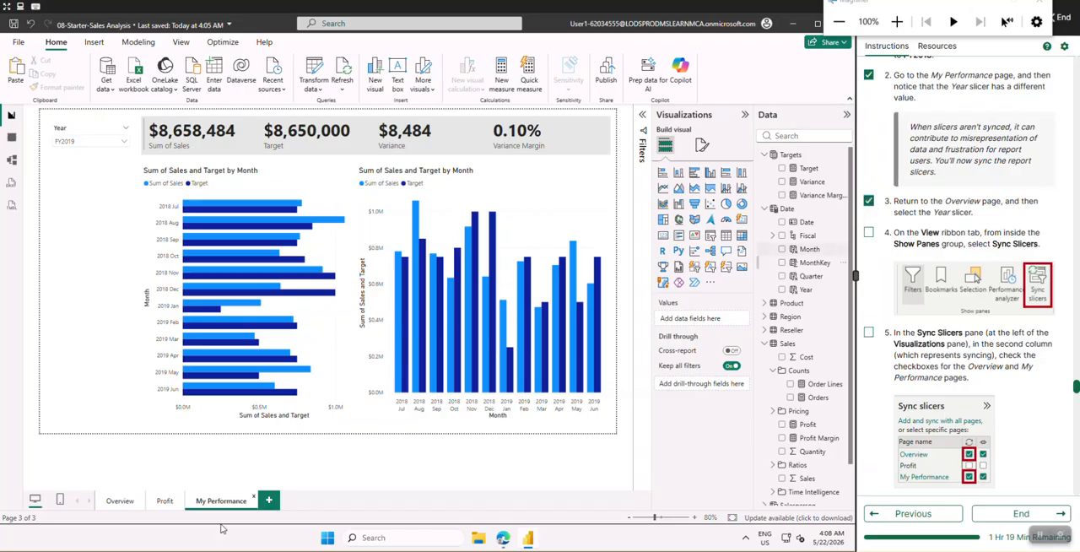
left_click(106, 502)
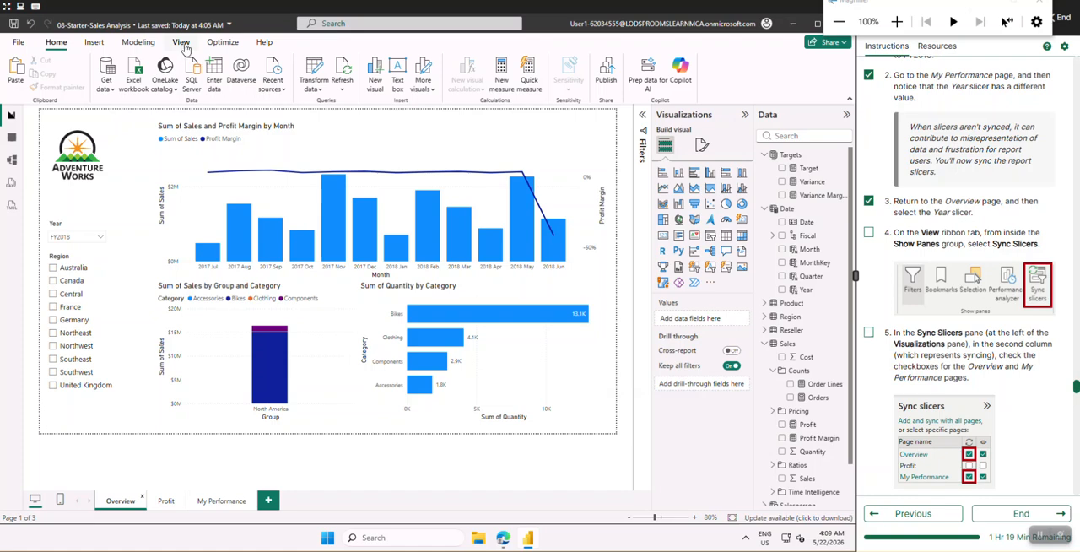
left_click(184, 44)
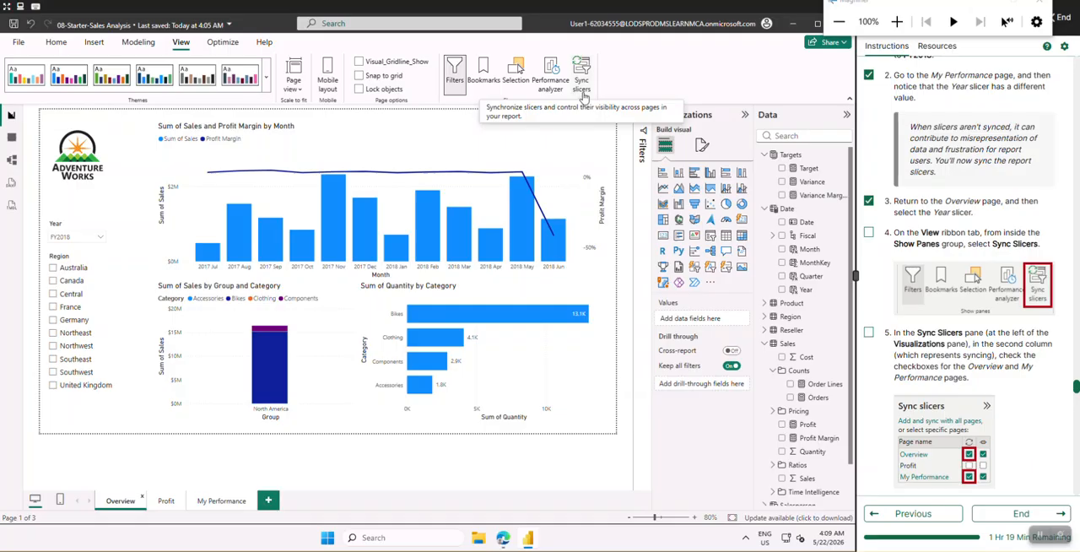
left_click(583, 94)
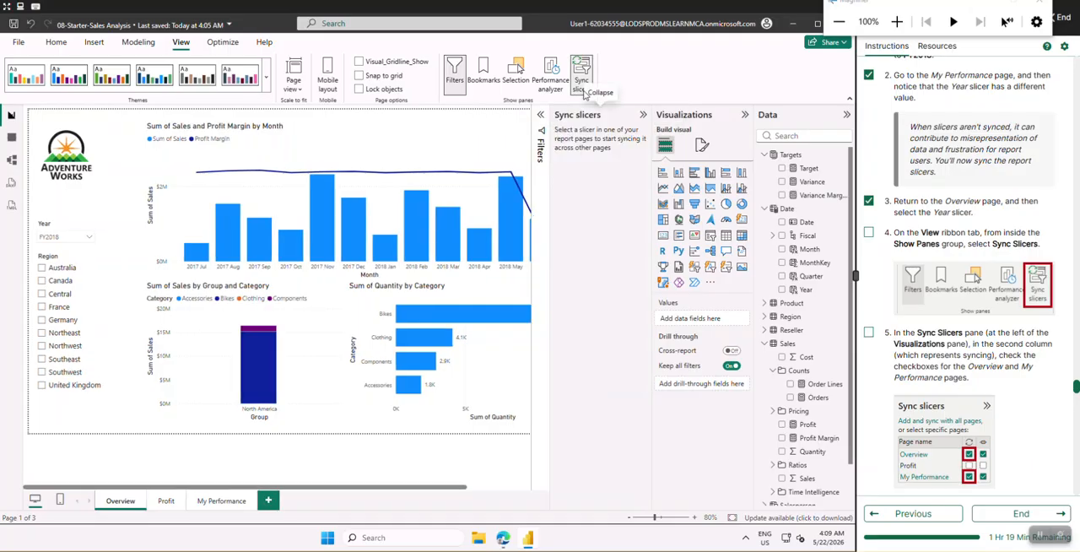
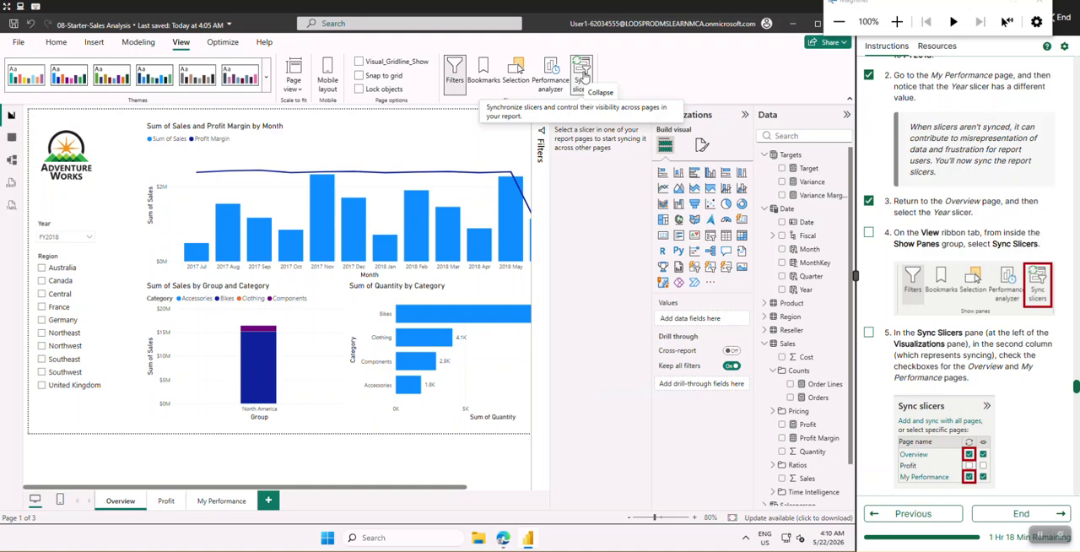
Sync the Overview page's Year slicer across the Overview and My Performance pages, and check off lab instructions 4 and 5
left_click(583, 76)
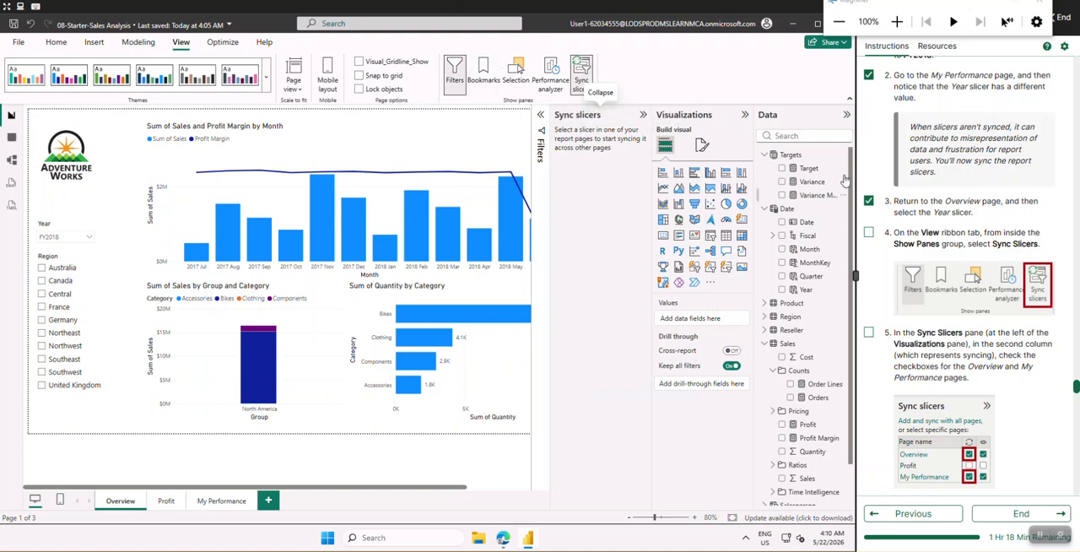
scroll(996, 263, "down", 3)
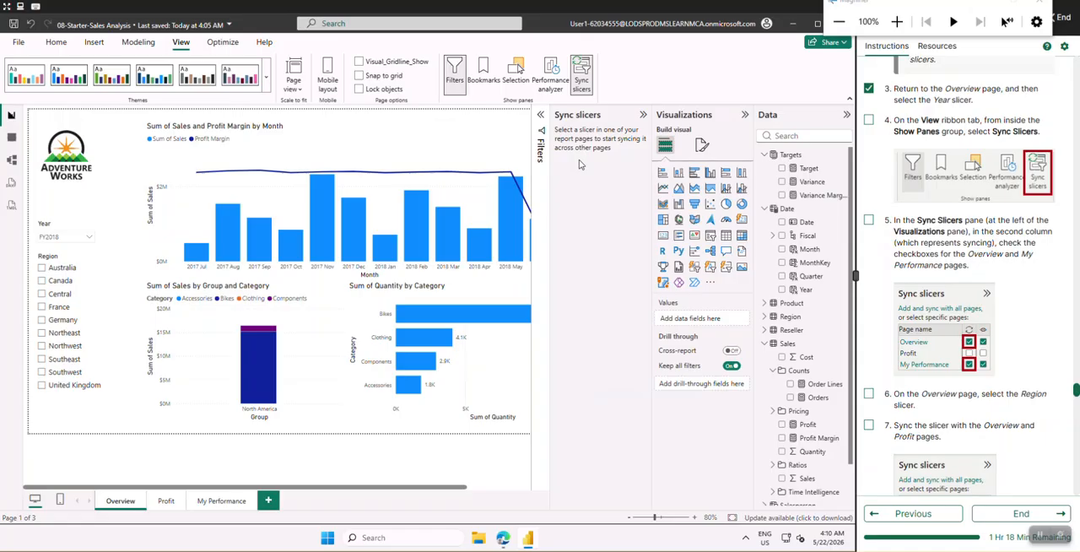
left_click(63, 226)
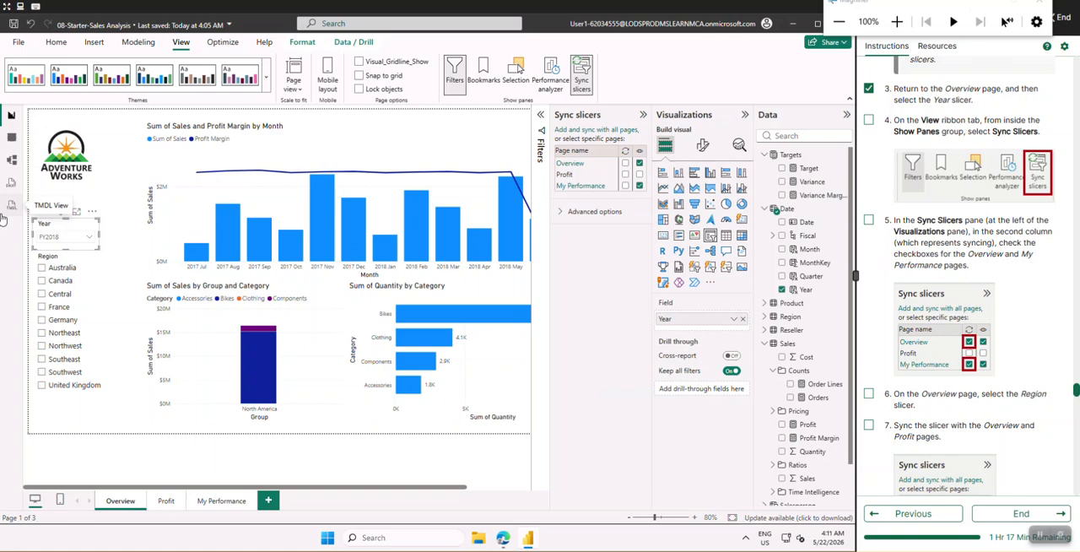
left_click(869, 219)
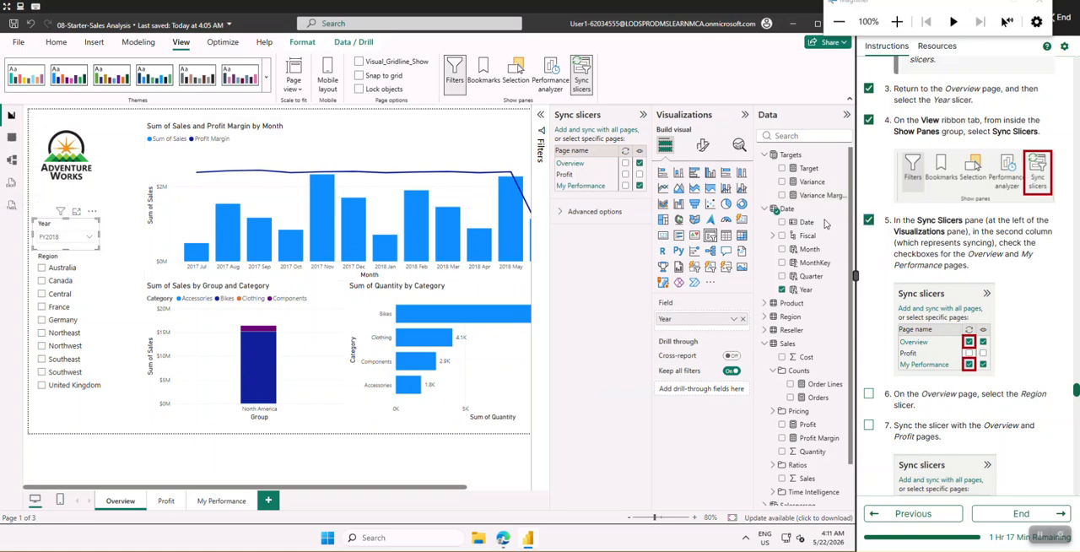
left_click(625, 163)
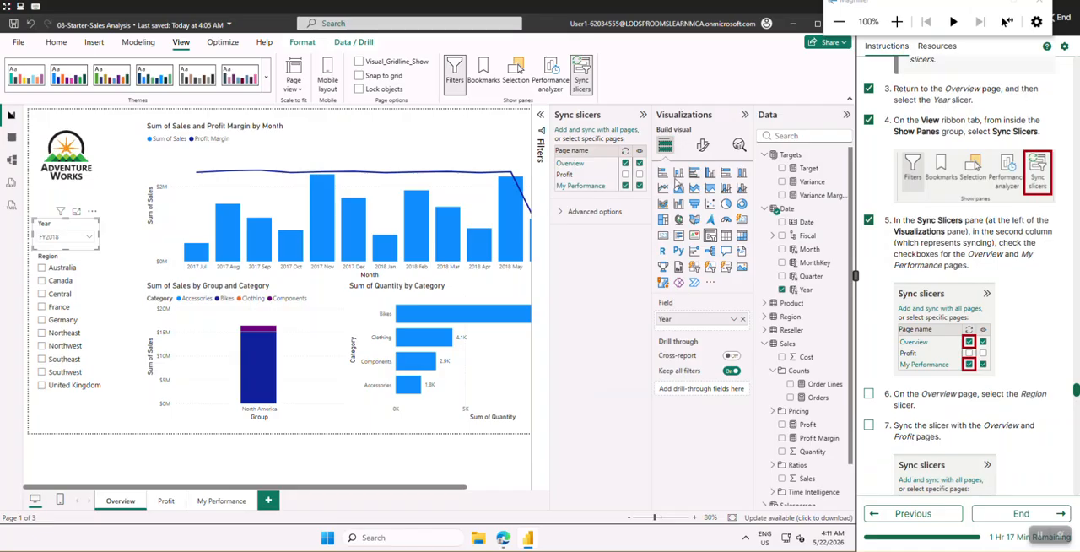
Check off lab instruction 6 and go to the My Performance page to verify its synced Year slicer
scroll(921, 310, "down", 2)
scroll(921, 310, "down", 2)
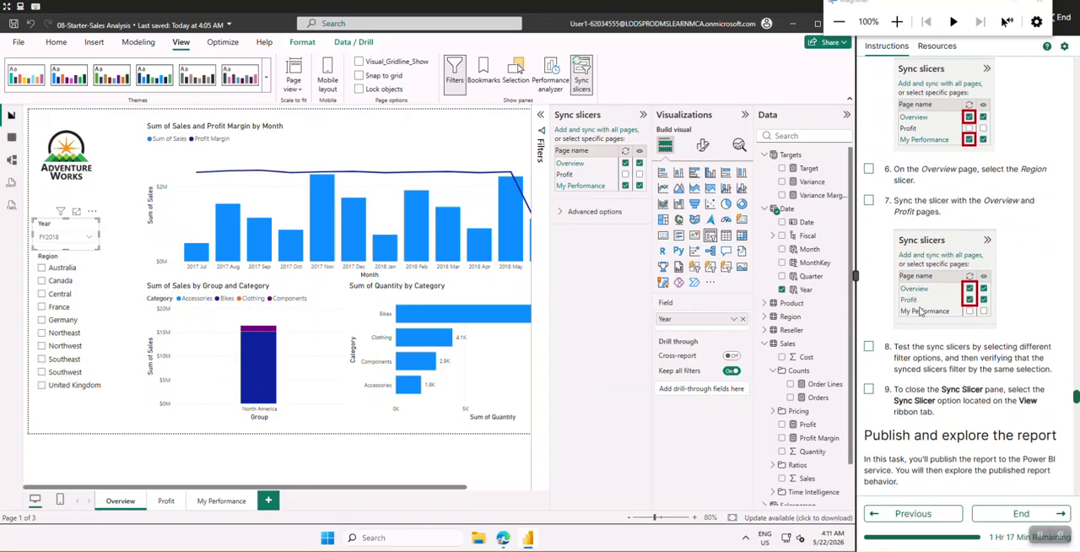
left_click(869, 170)
left_click(203, 503)
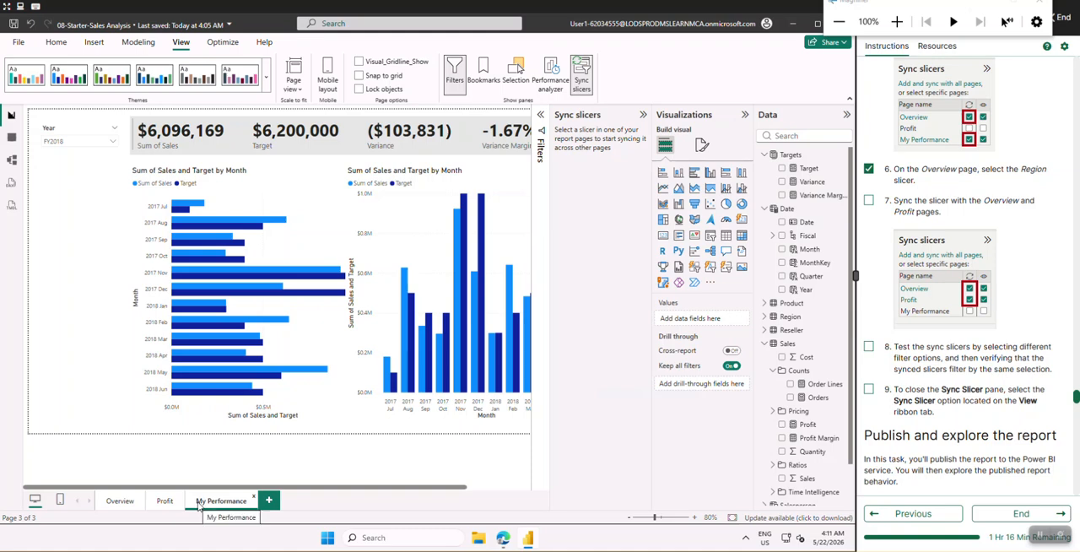
Select Canada in the Overview page's Region slicer and compare it with the Region slicer on the Profit page
left_click(120, 501)
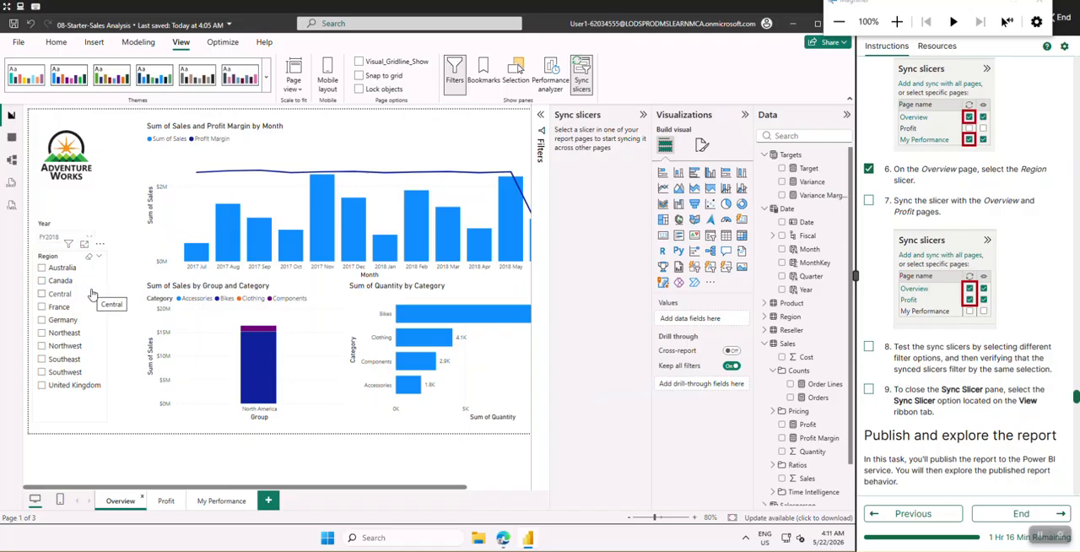
left_click(42, 280)
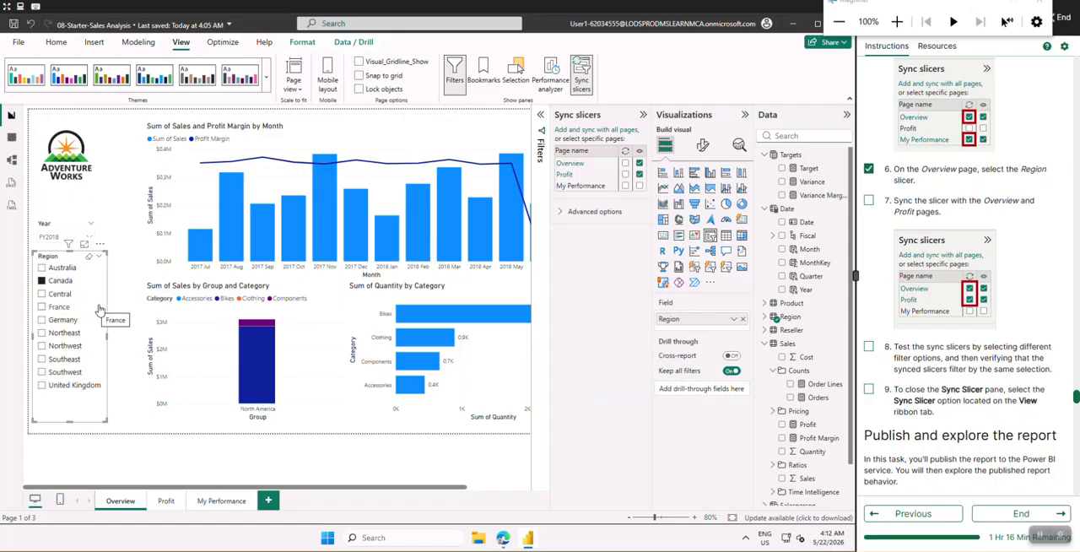
left_click(167, 502)
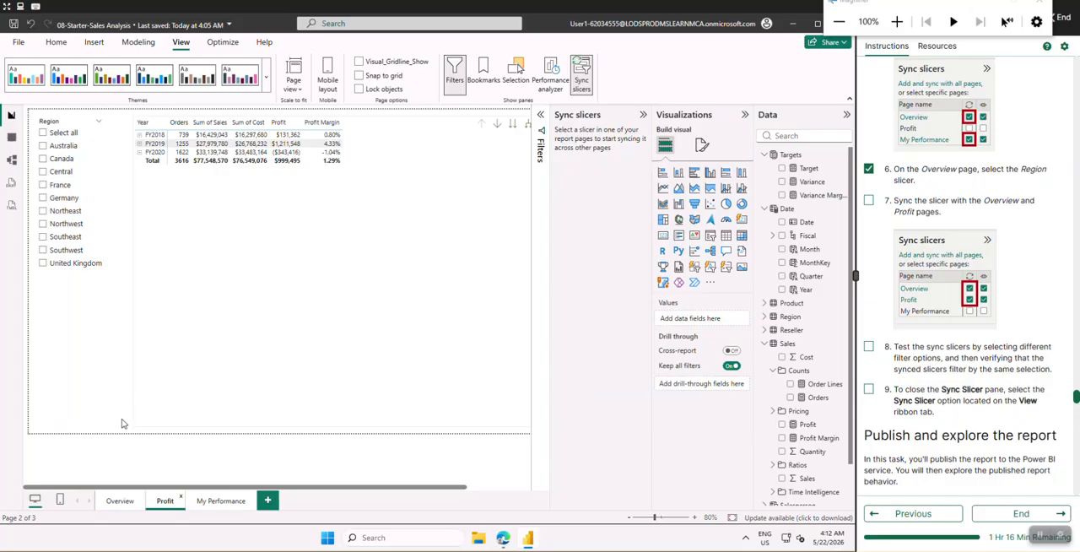
Set the Overview page's Region slicer to Central, sync it across Overview and Profit, and verify it on the Profit page
left_click(119, 501)
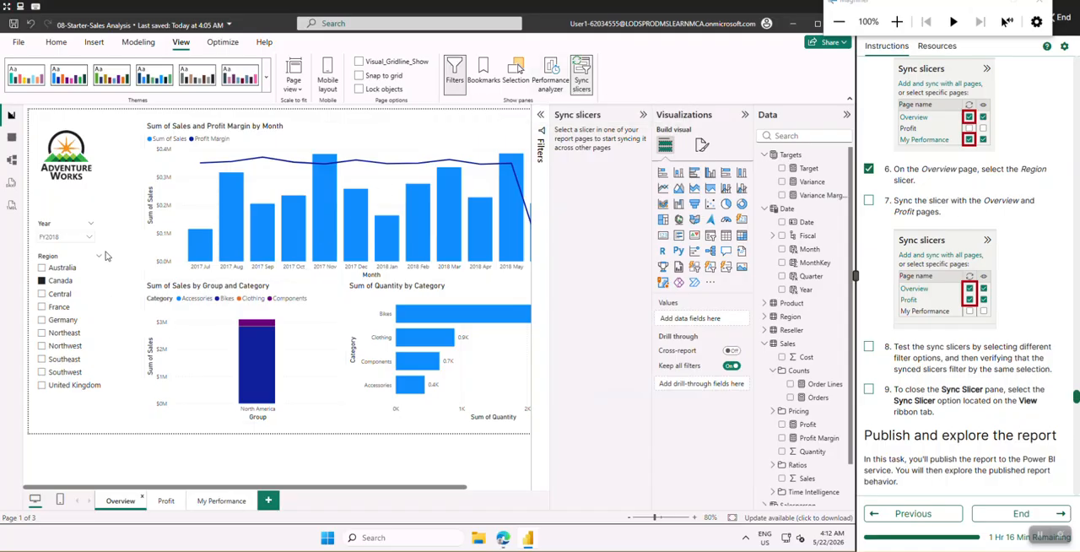
left_click(102, 300)
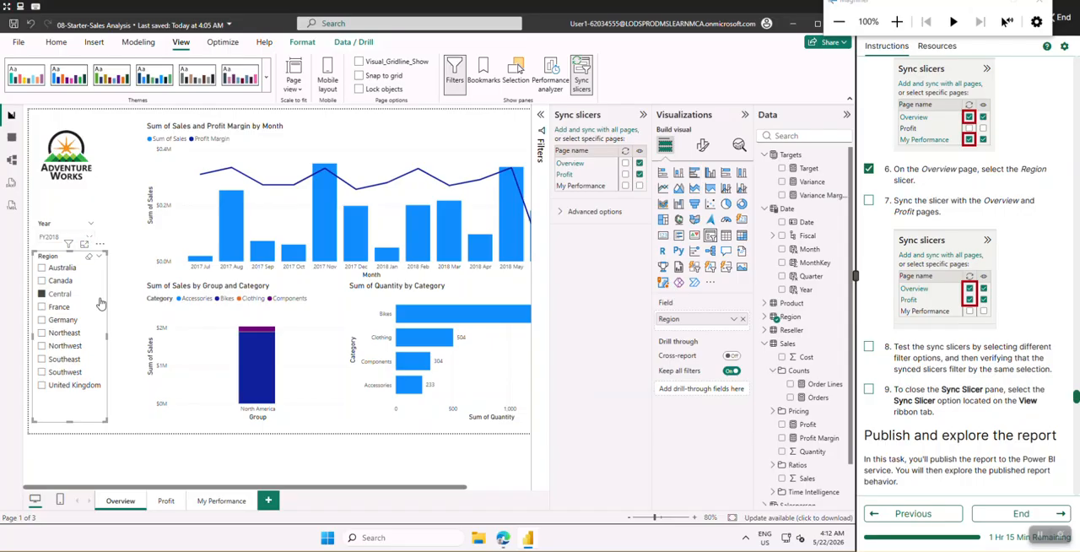
left_click(625, 163)
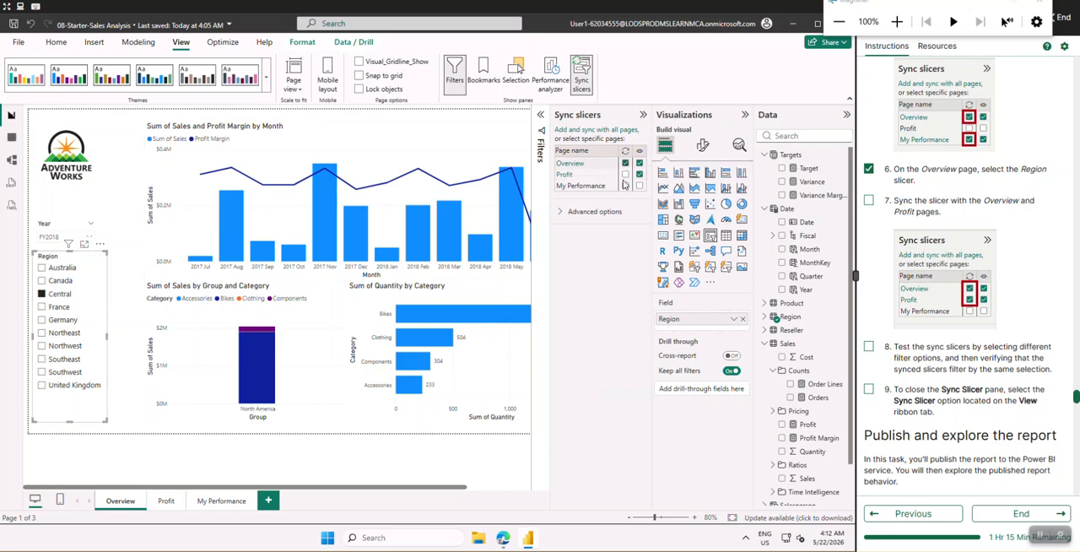
left_click(625, 174)
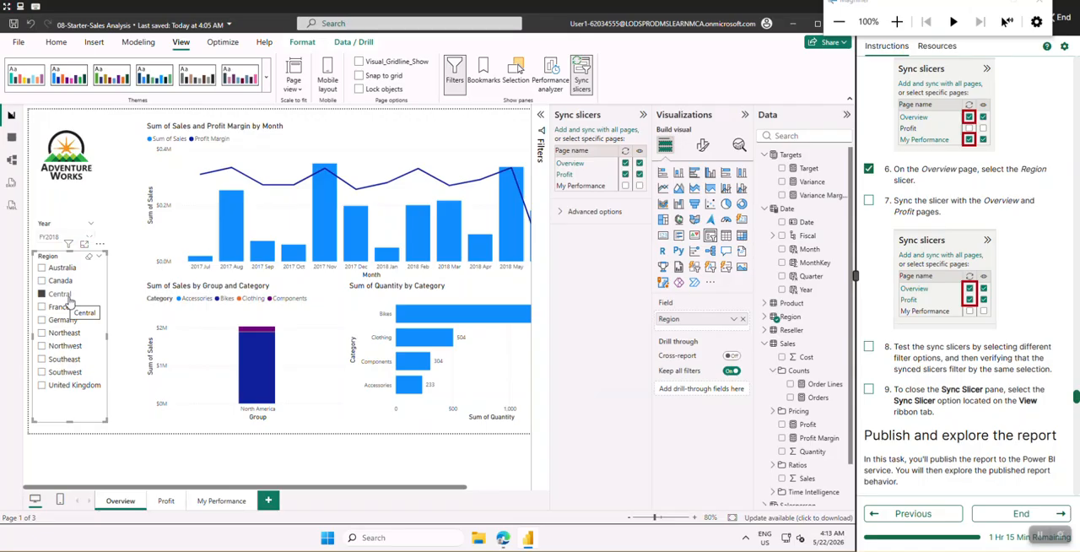
left_click(166, 501)
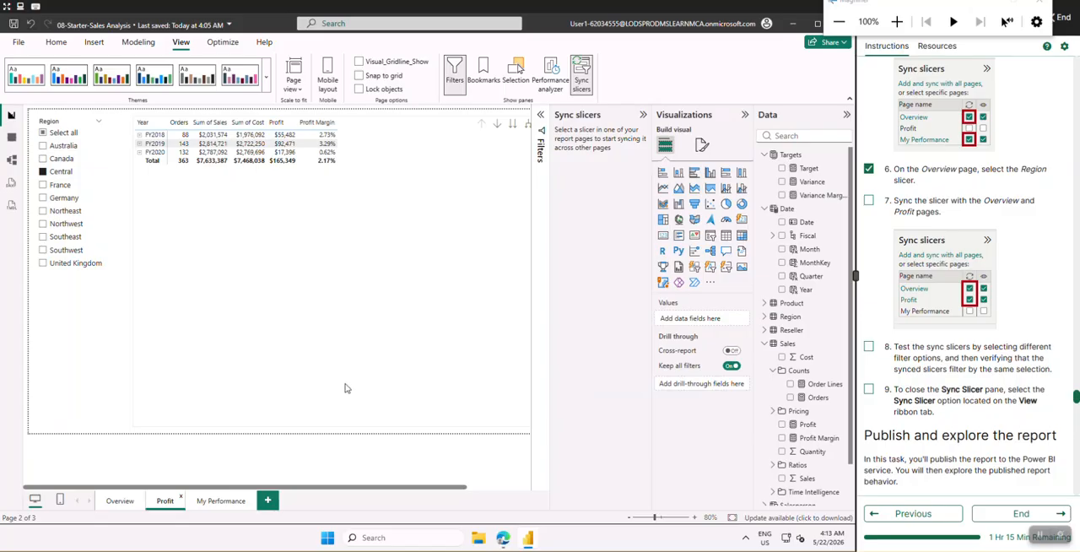
Check off Sync slicers lab instructions 7, 8 and 9
left_click(869, 200)
left_click(870, 348)
left_click(872, 389)
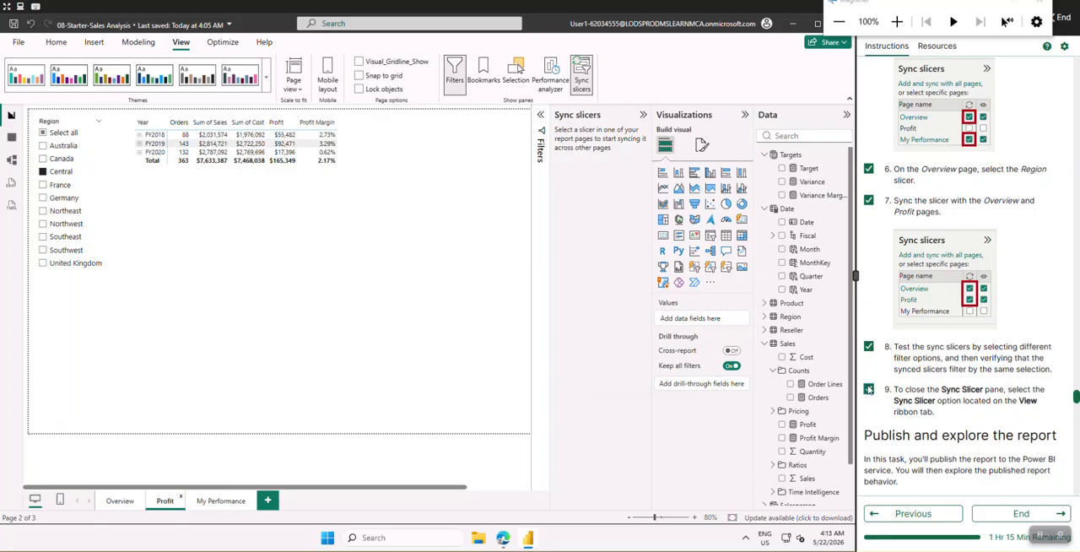
Test the synced Region slicer by selecting France and then Northwest on Overview, verifying each selection on the Profit page
left_click(119, 500)
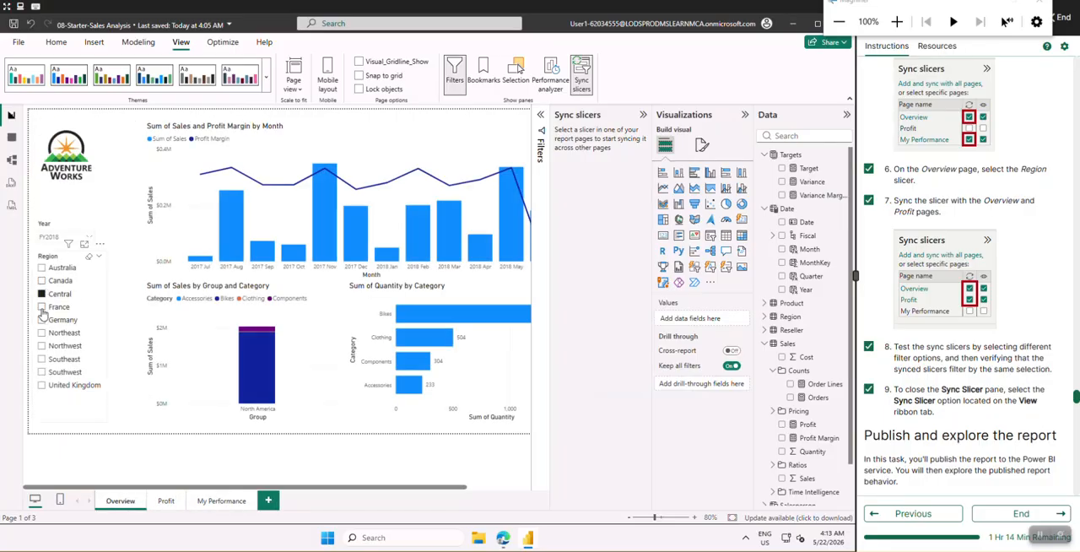
left_click(42, 308)
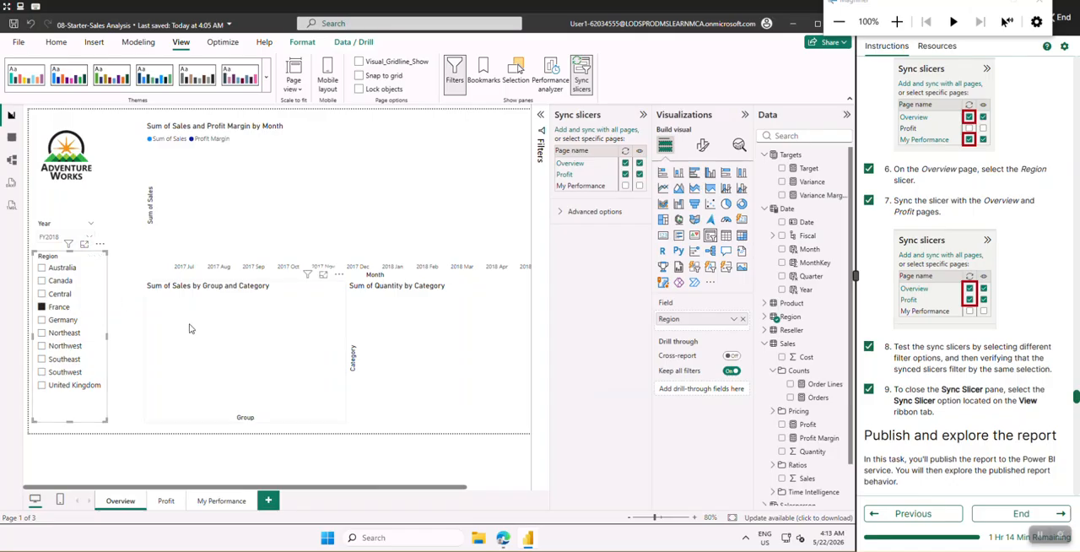
left_click(166, 501)
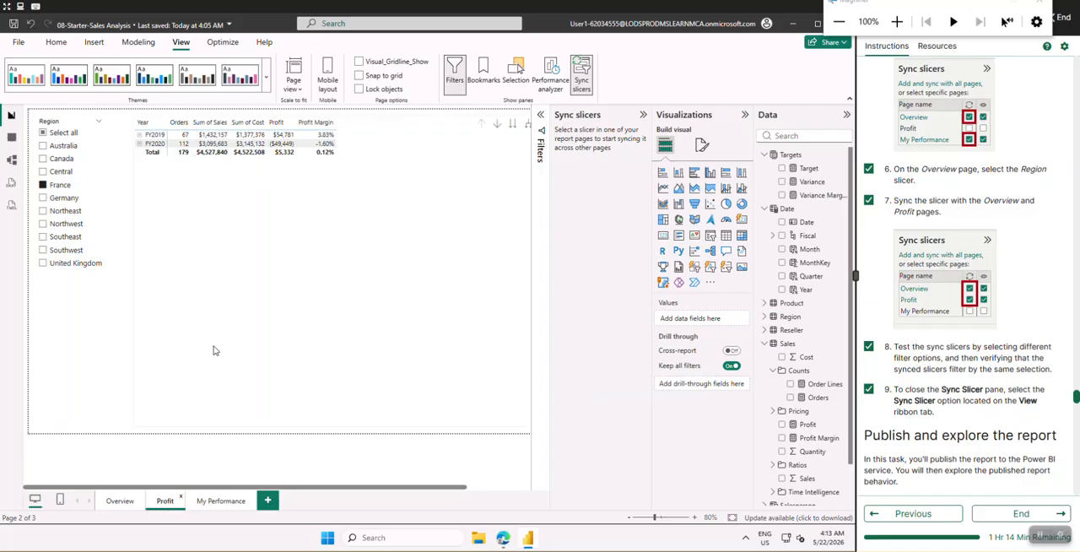
left_click(118, 501)
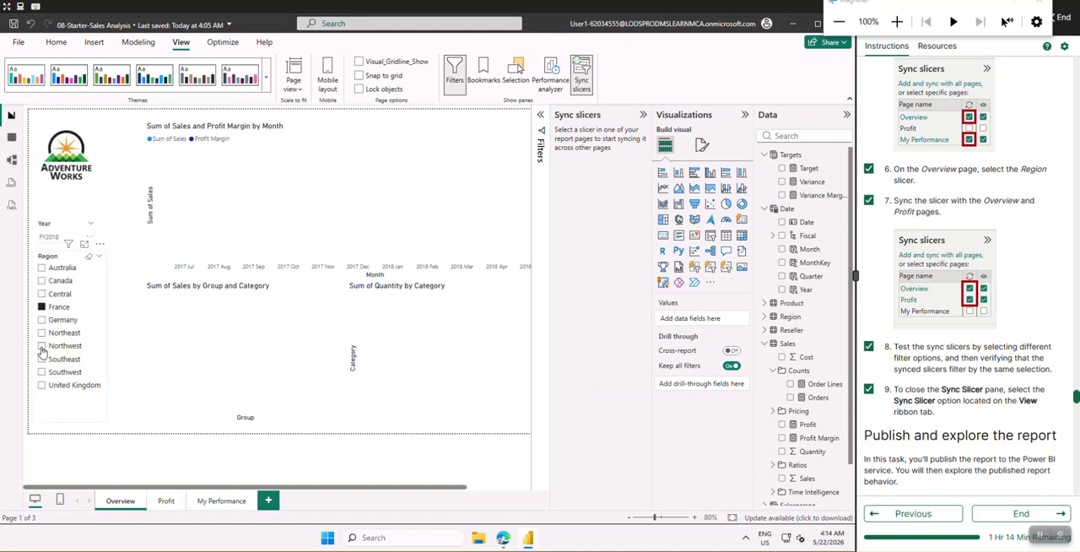
left_click(43, 347)
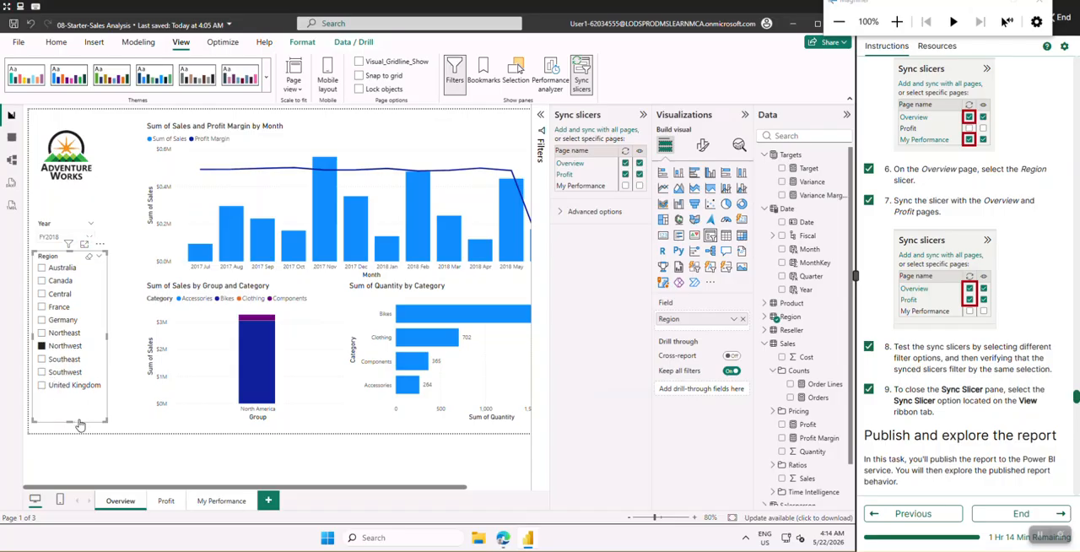
left_click(166, 501)
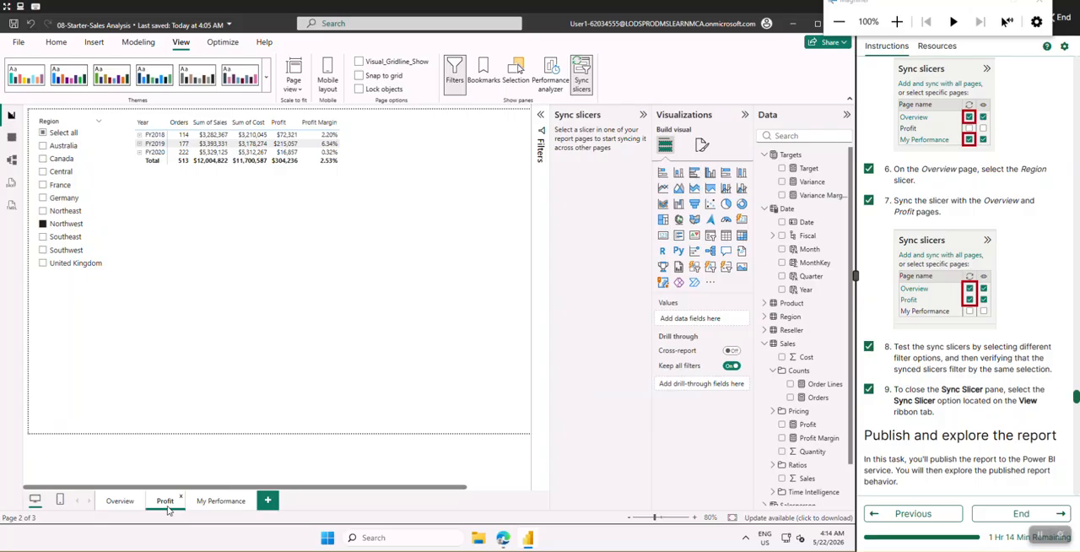
Skim the Publish and explore the report section and check off all remaining lab instructions through Close Power BI Desktop
scroll(998, 418, "down", 1)
scroll(998, 418, "down", 4)
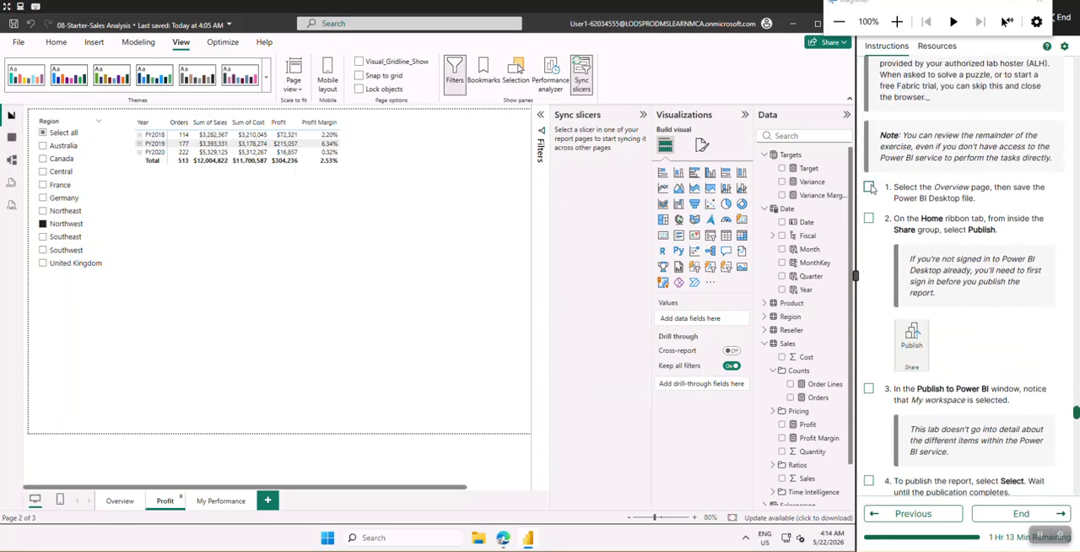
left_click(868, 186)
left_click(868, 218)
scroll(871, 351, "down", 1)
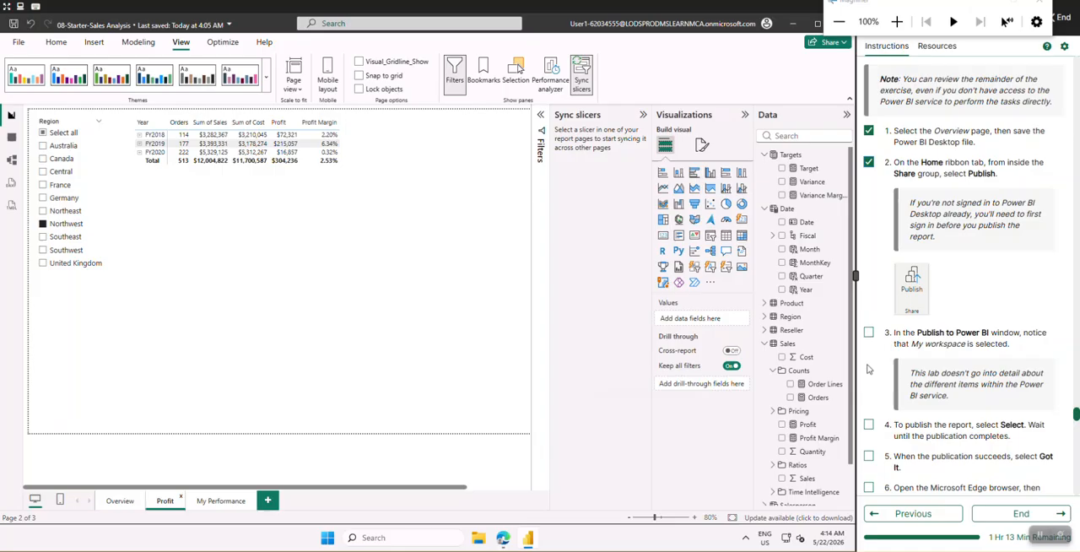
left_click(869, 331)
scroll(880, 360, "down", 15)
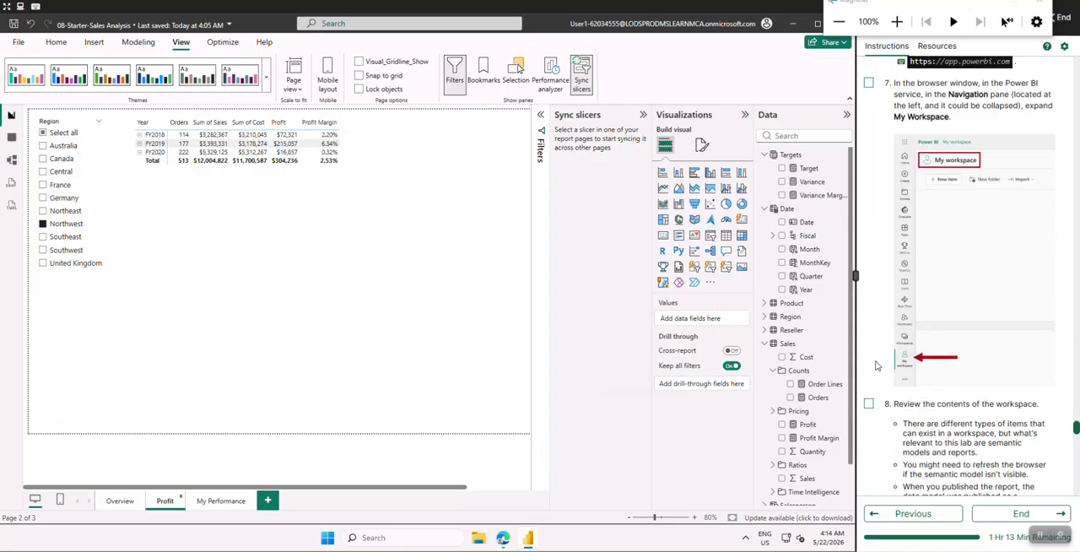
scroll(875, 366, "down", 12)
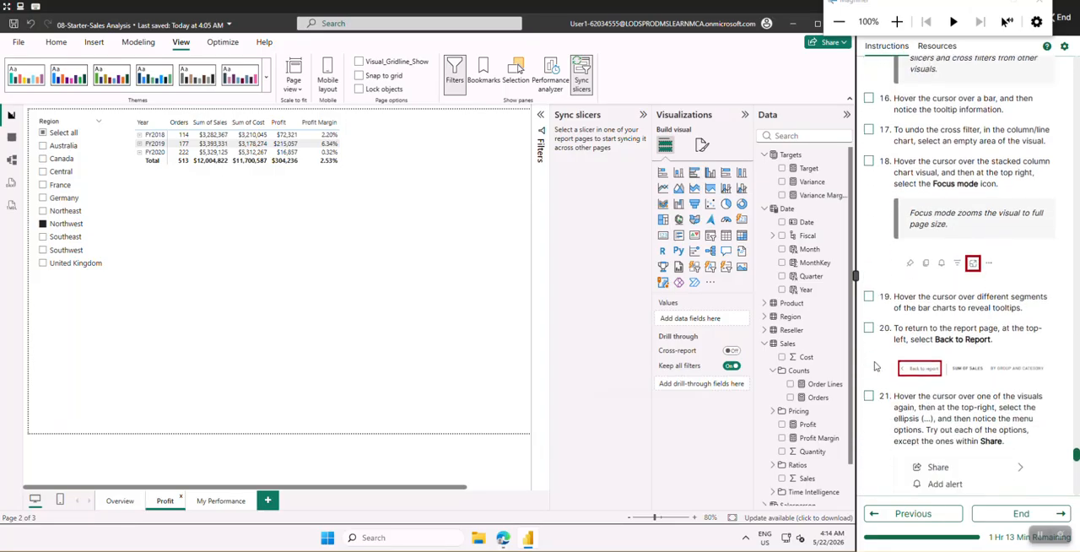
scroll(882, 396, "down", 2)
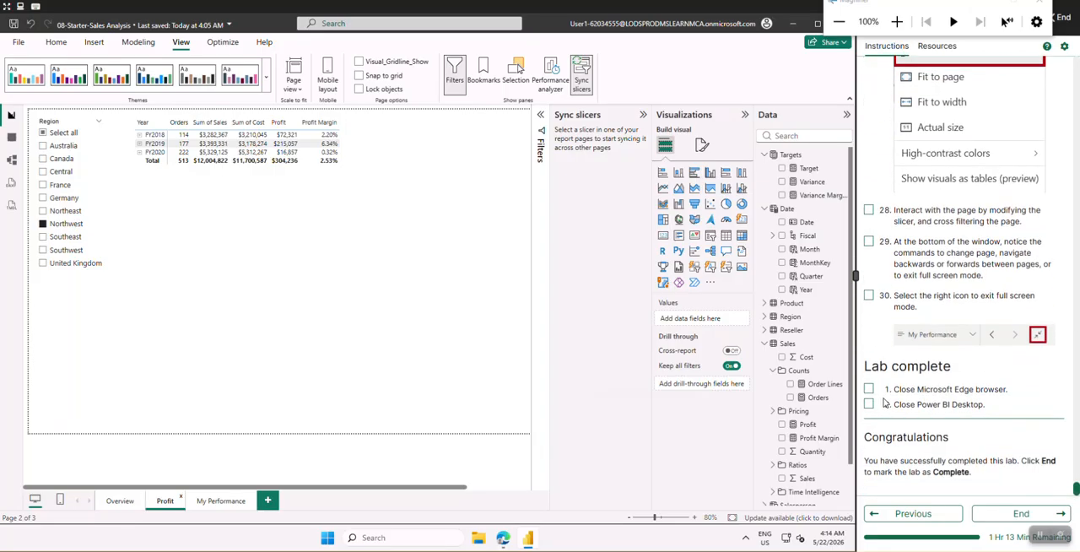
left_click(869, 405)
Publish the report from the Overview page to My workspace, saving the pending changes
left_click(117, 503)
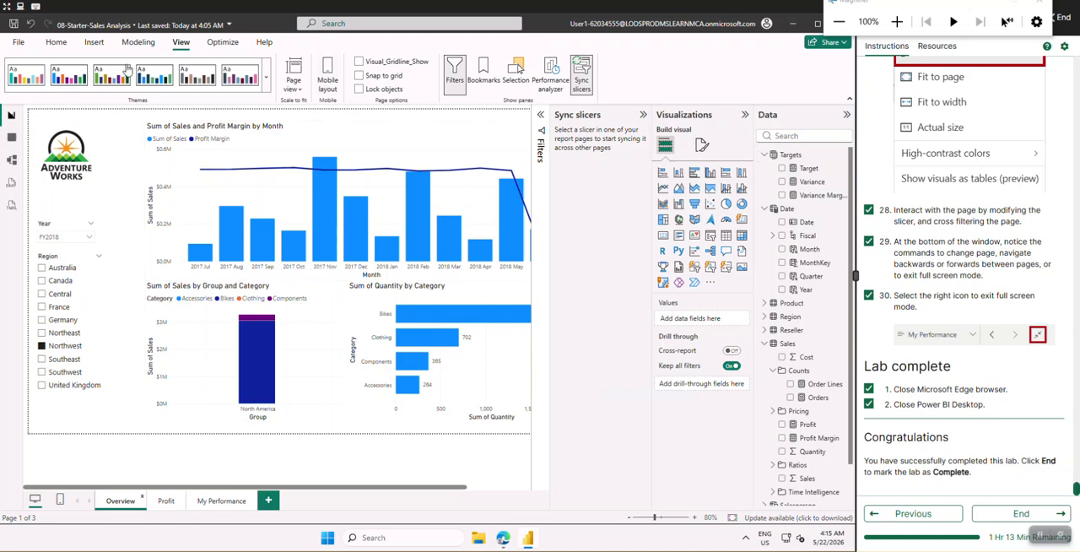
left_click(56, 47)
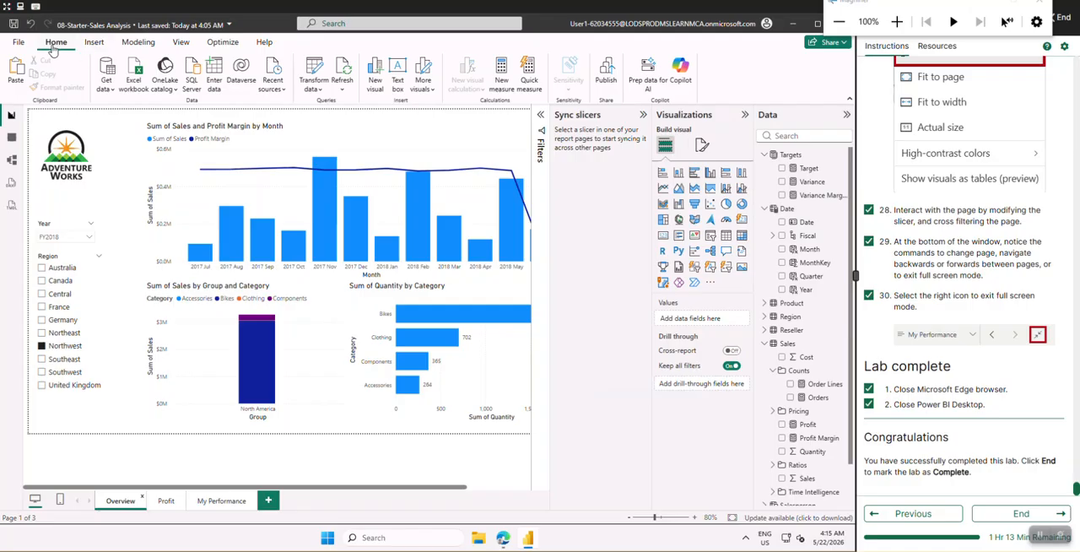
left_click(605, 82)
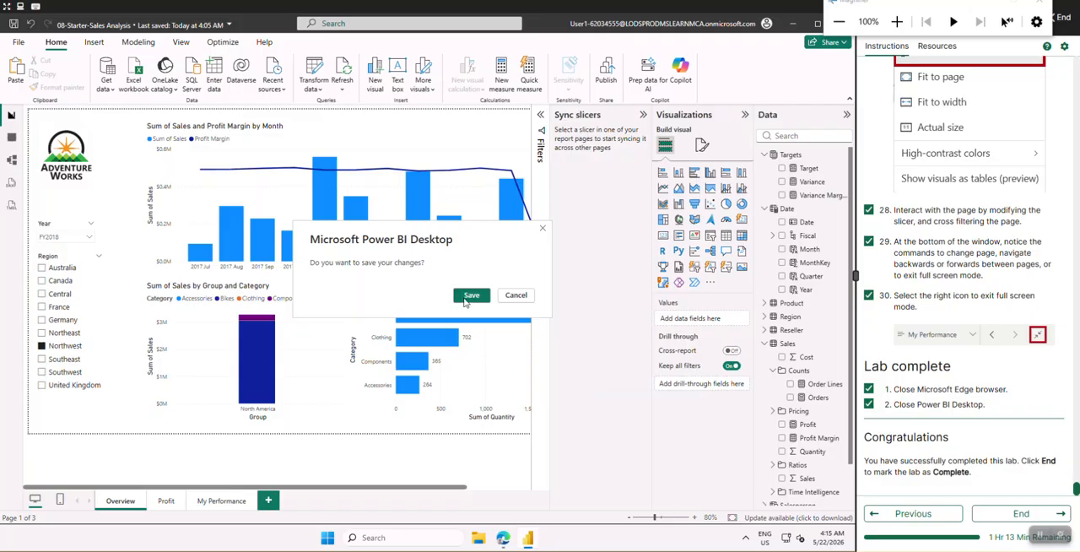
left_click(470, 295)
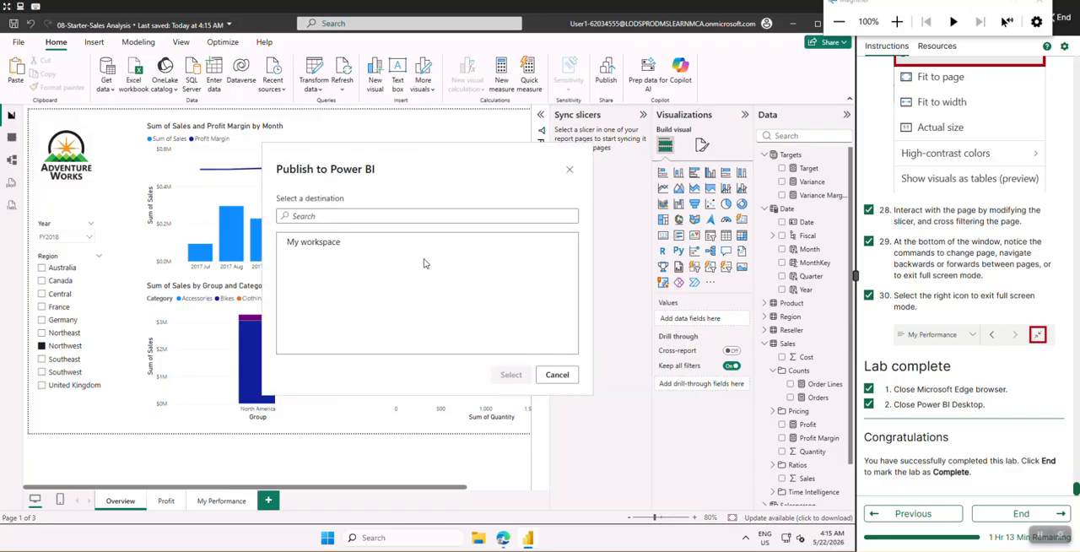
left_click(321, 249)
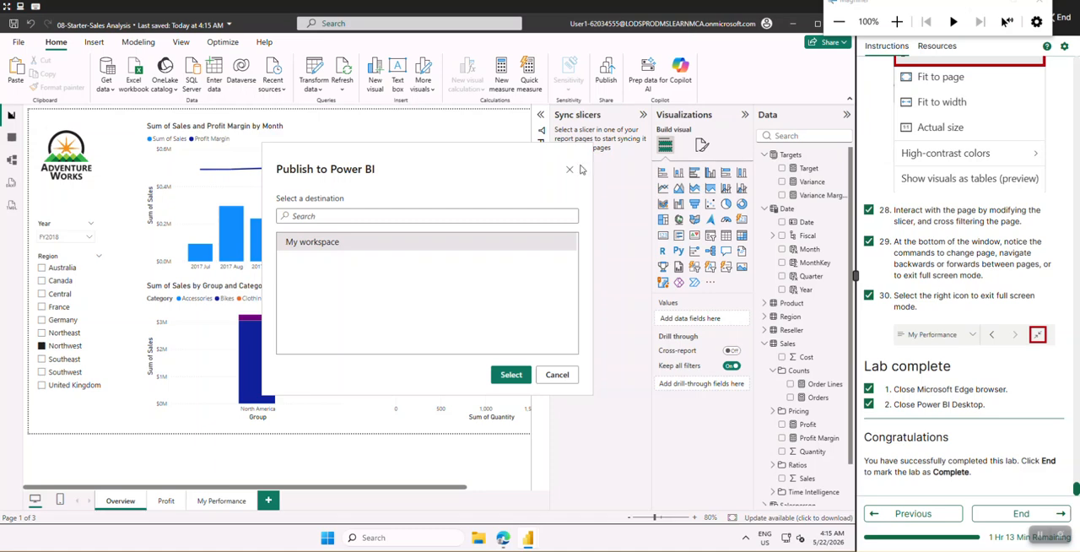
left_click(511, 375)
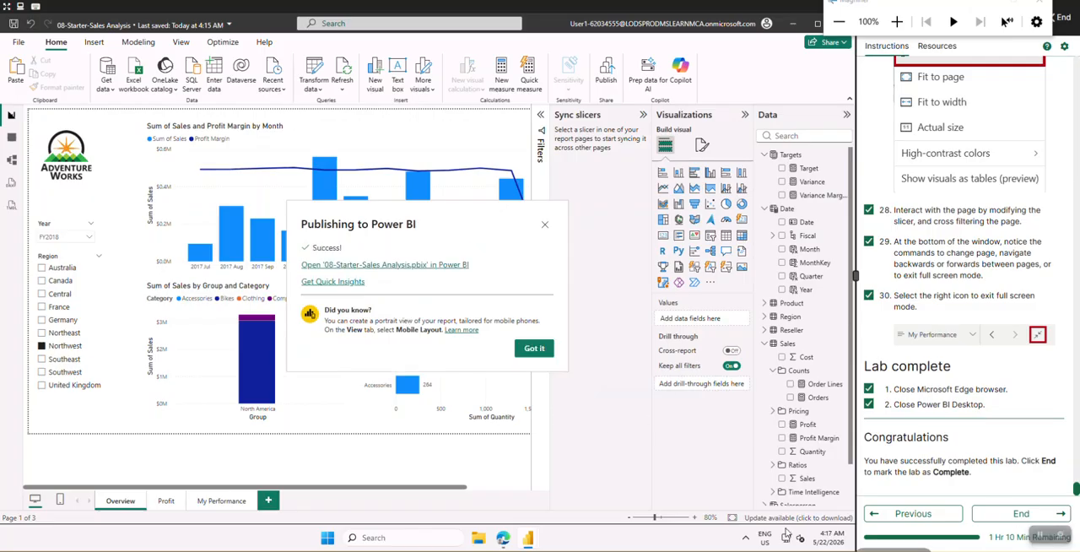
Open the published 08-Starter-Sales Analysis report in the Power BI service, dismiss the PowerPoint tip and widen the lab machine's display area
left_click(355, 270)
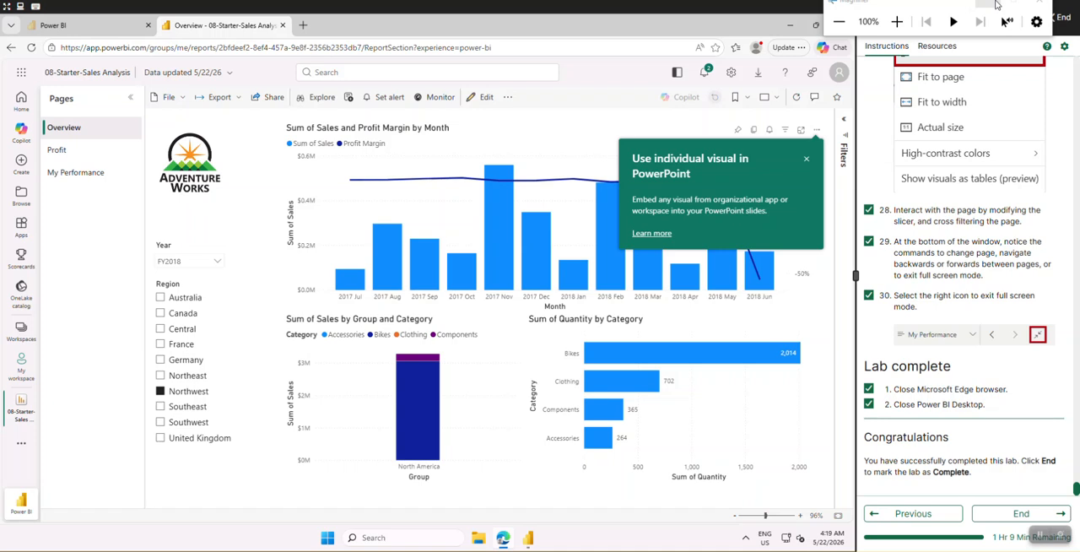
left_click(806, 160)
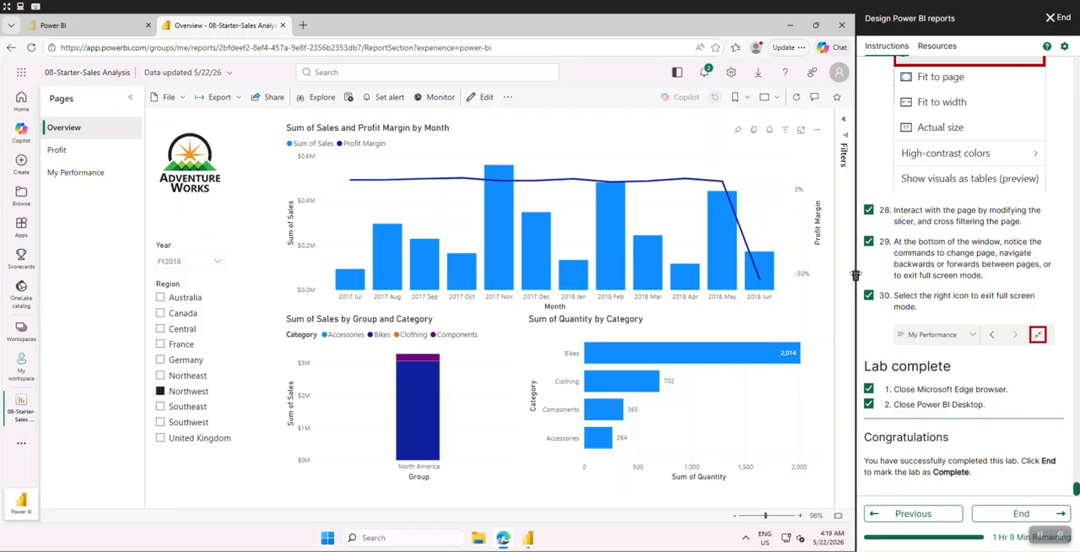
left_click_drag(855, 274, 911, 274)
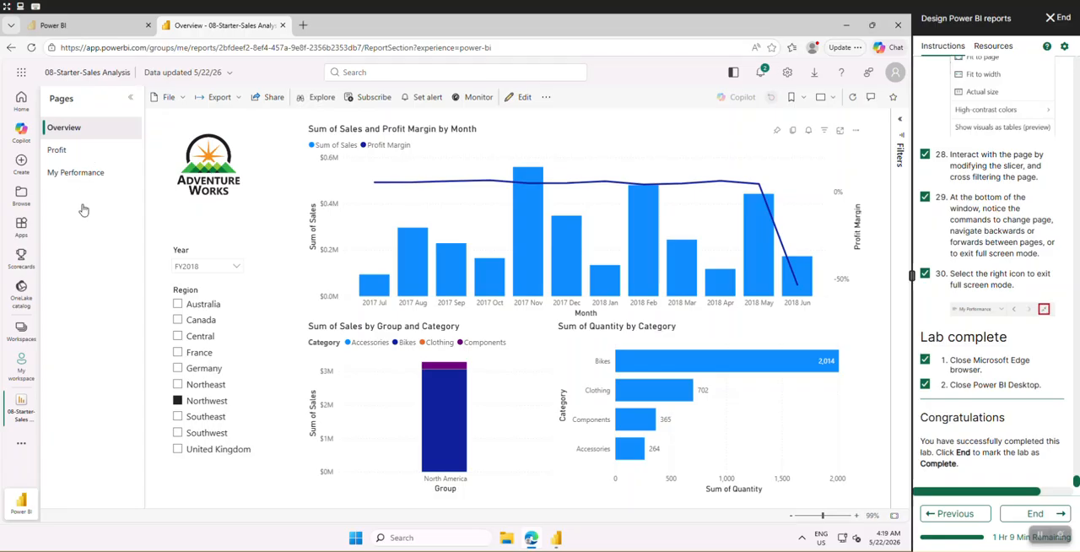
View the Profit page, then switch My Performance's Salesperson page filter to only the second listed salesperson
left_click(70, 153)
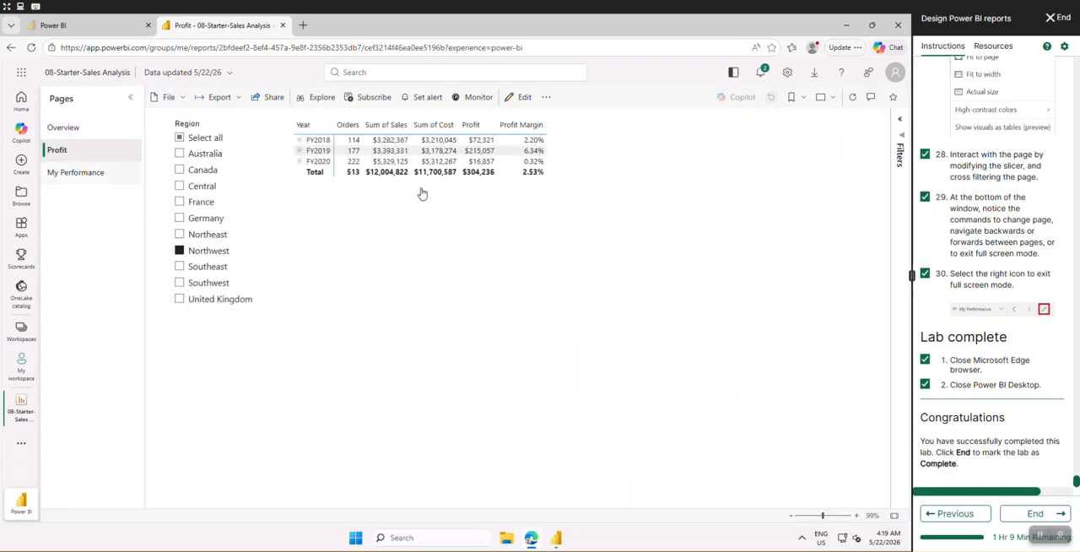
left_click(83, 179)
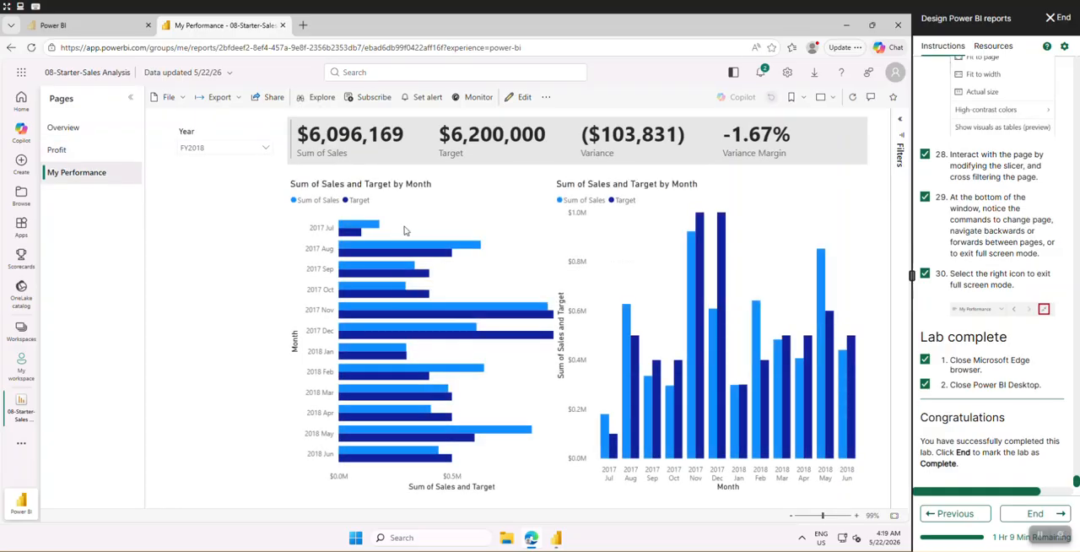
left_click(901, 145)
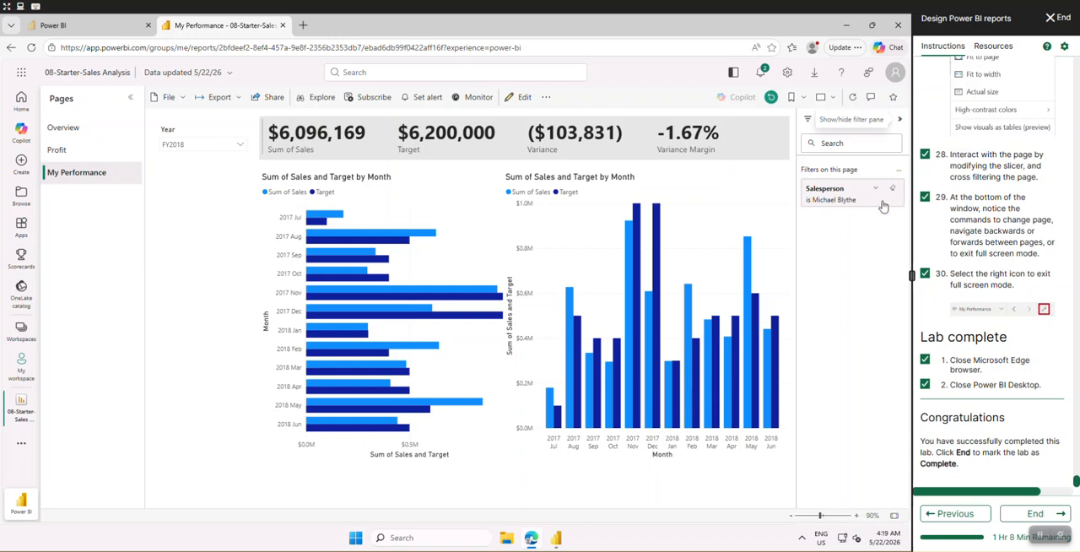
left_click(874, 193)
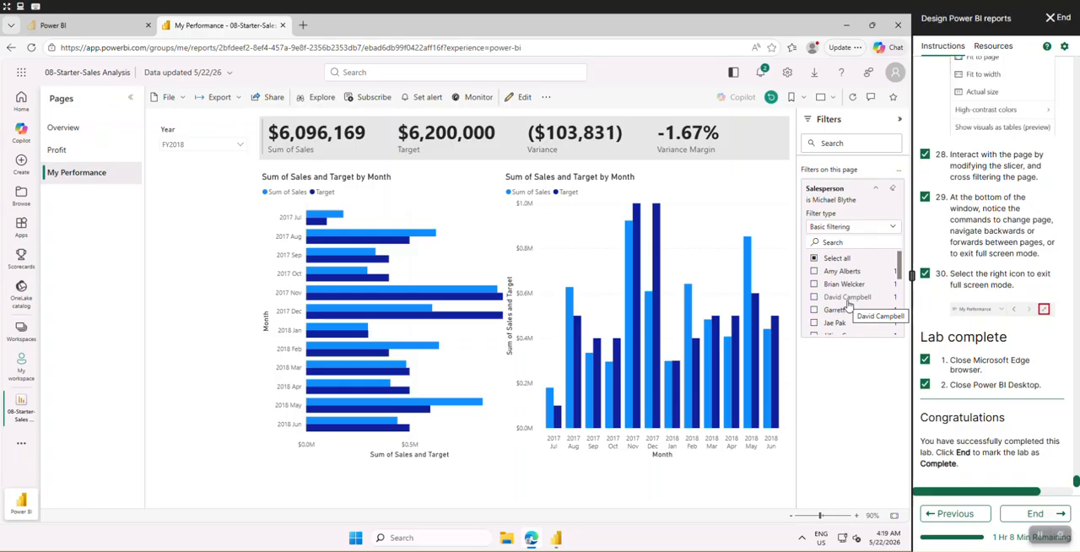
left_click(814, 260)
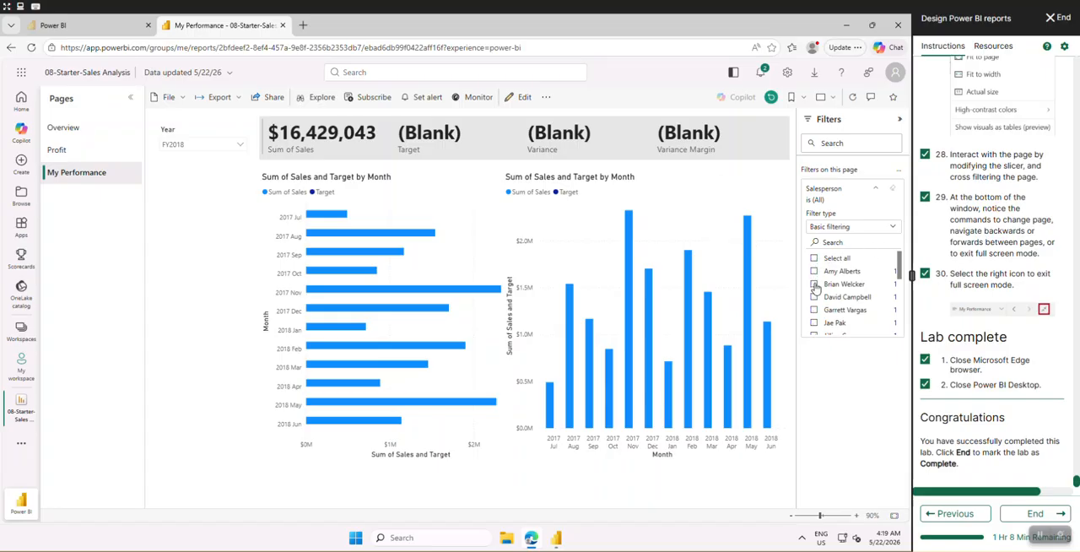
left_click(814, 284)
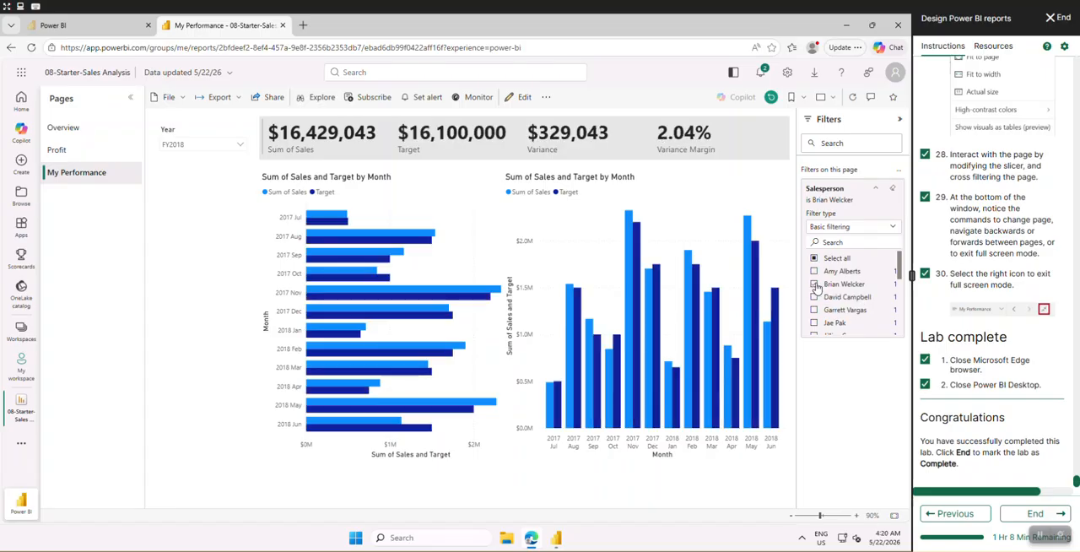
Set the Year slicer on the My Performance page to FY2019
left_click(192, 152)
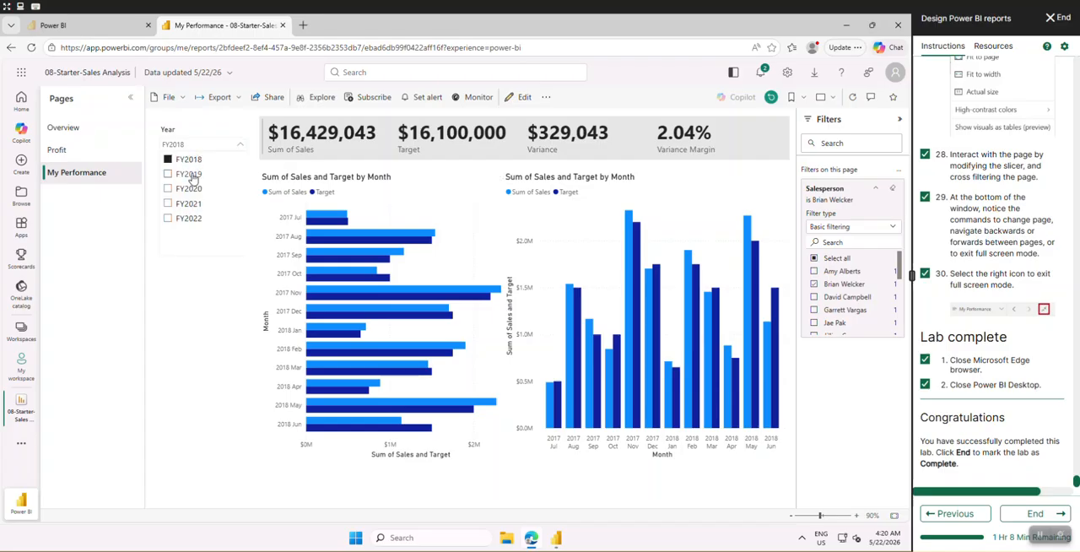
left_click(189, 174)
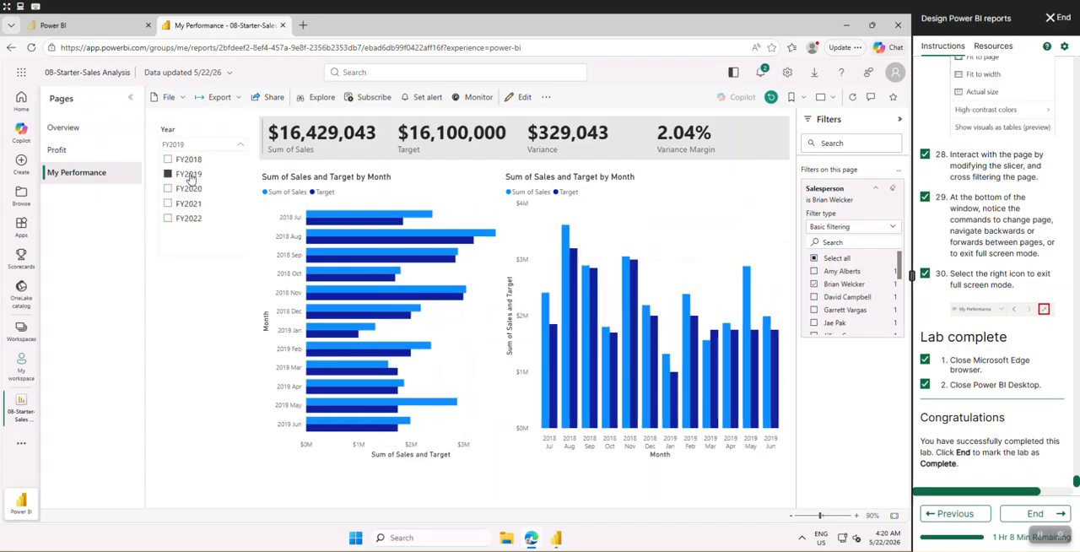
left_click(194, 302)
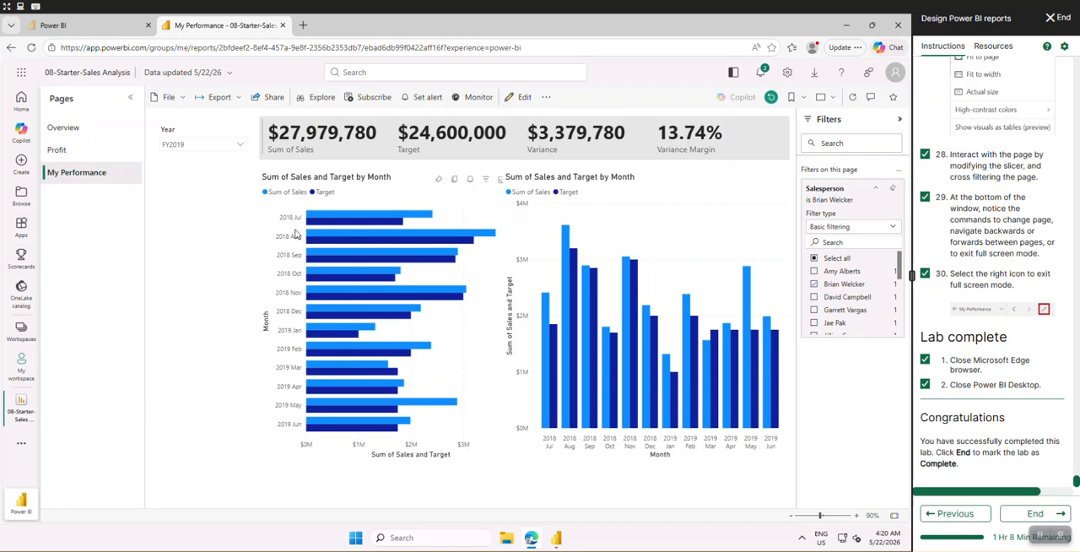
On the Overview page, filter by Region with Central, then Australia, and finally United Kingdom
left_click(94, 135)
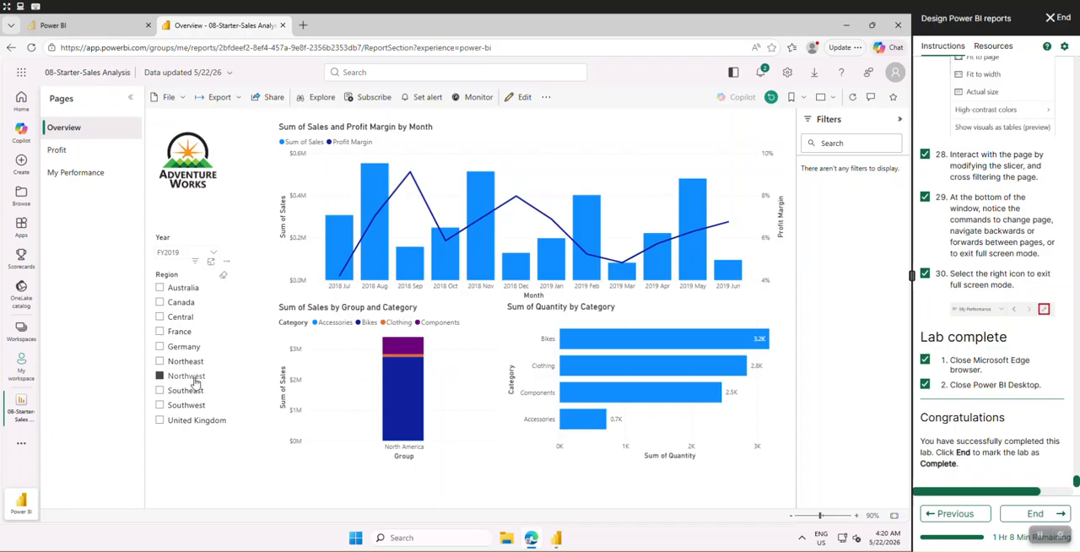
left_click(160, 317)
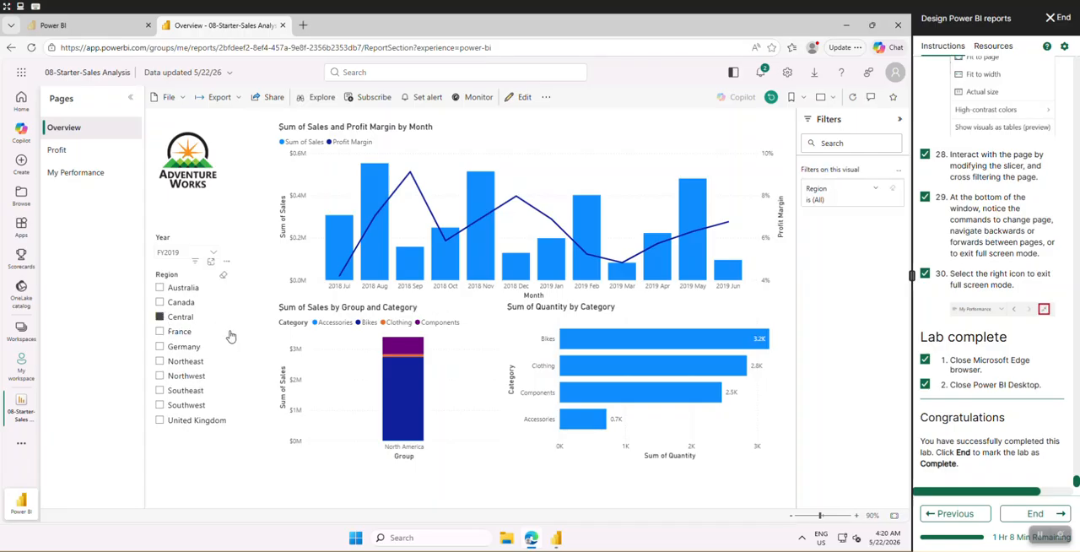
left_click(160, 287)
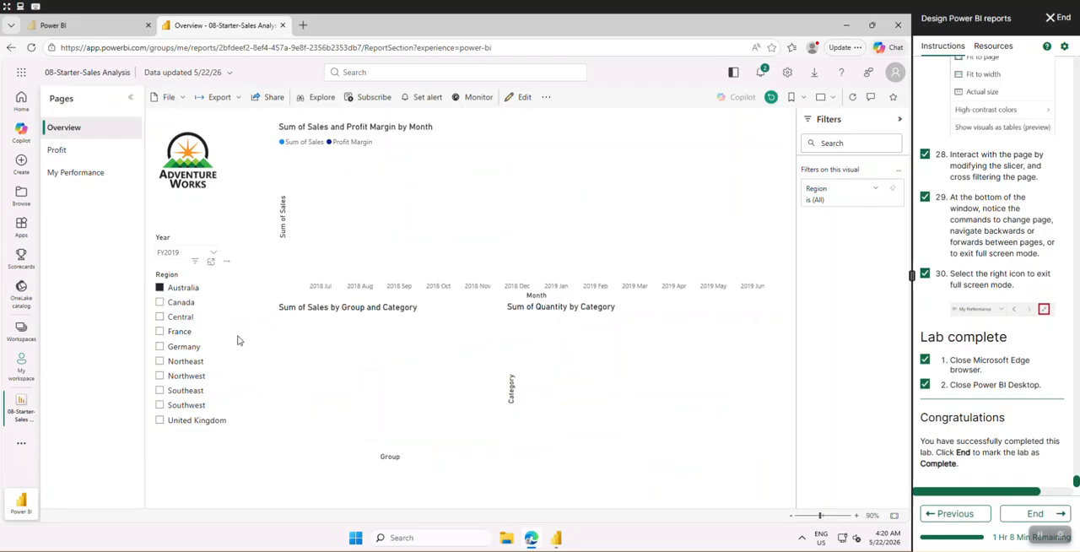
left_click(159, 421)
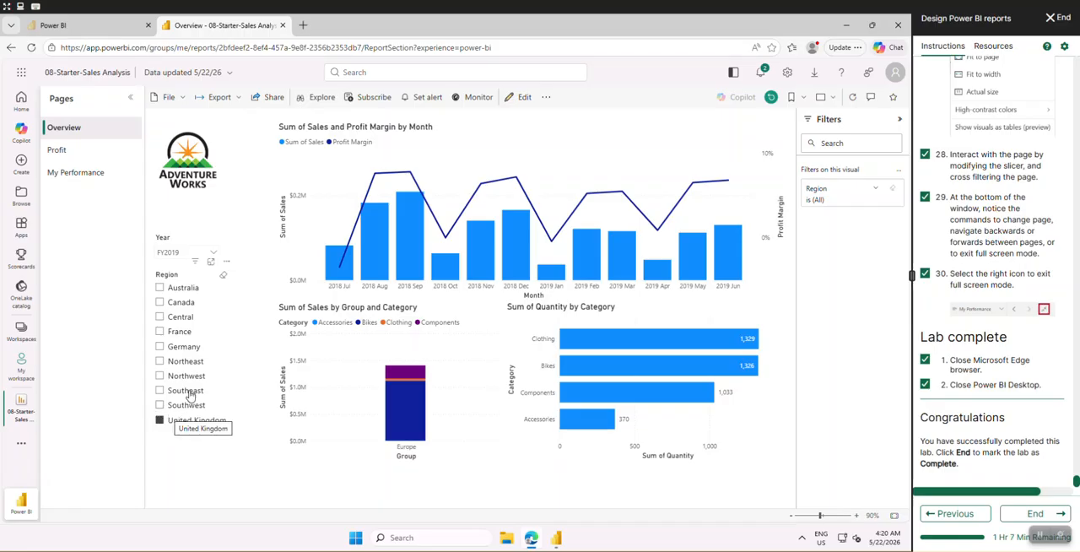
Export the whole report to PDF with the current values
left_click(231, 99)
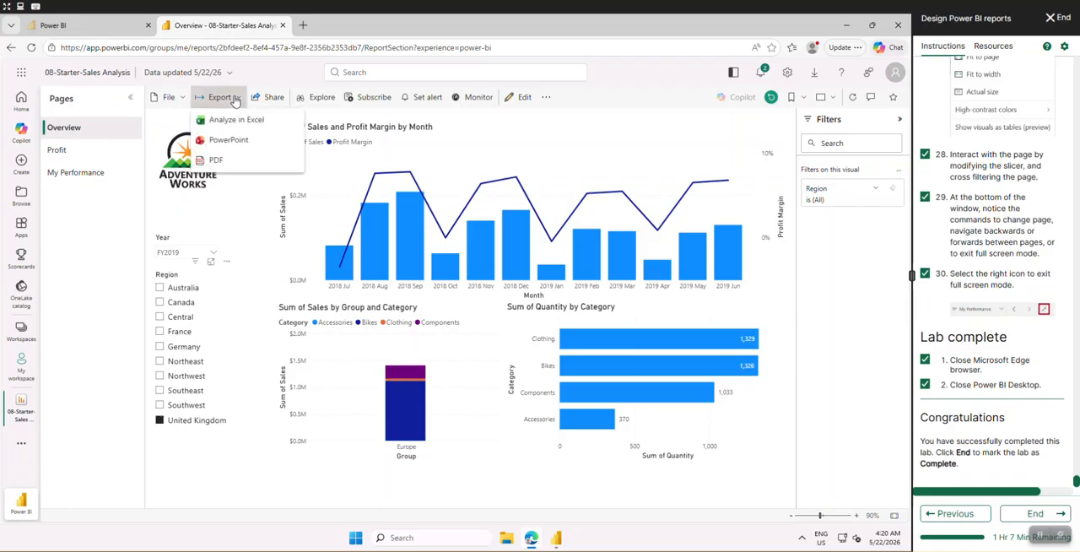
left_click(218, 160)
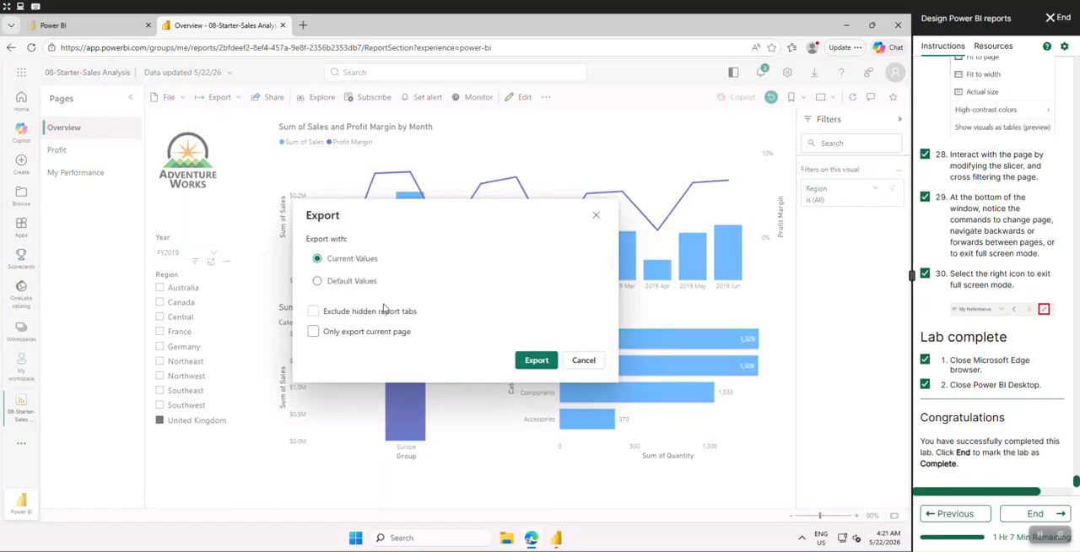
left_click(529, 368)
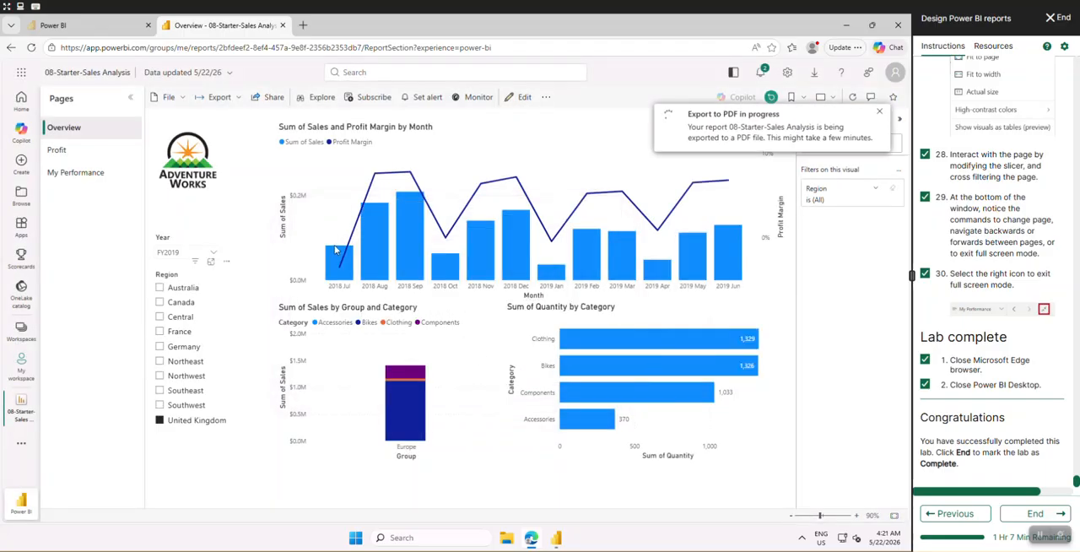
Try to share the report, subscribe to it and set an alert, dismissing each licence upgrade notice
left_click(271, 100)
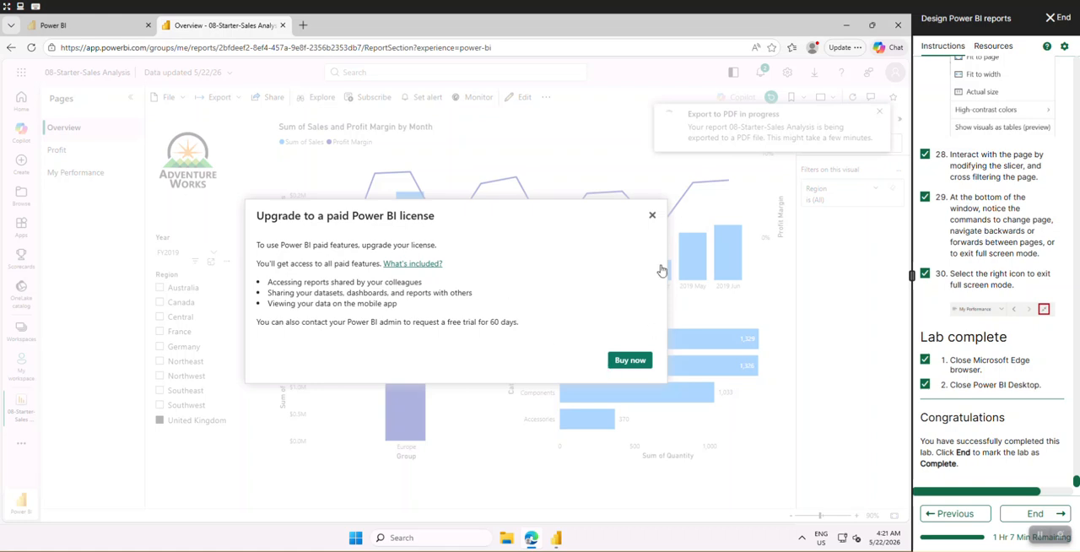
left_click(652, 216)
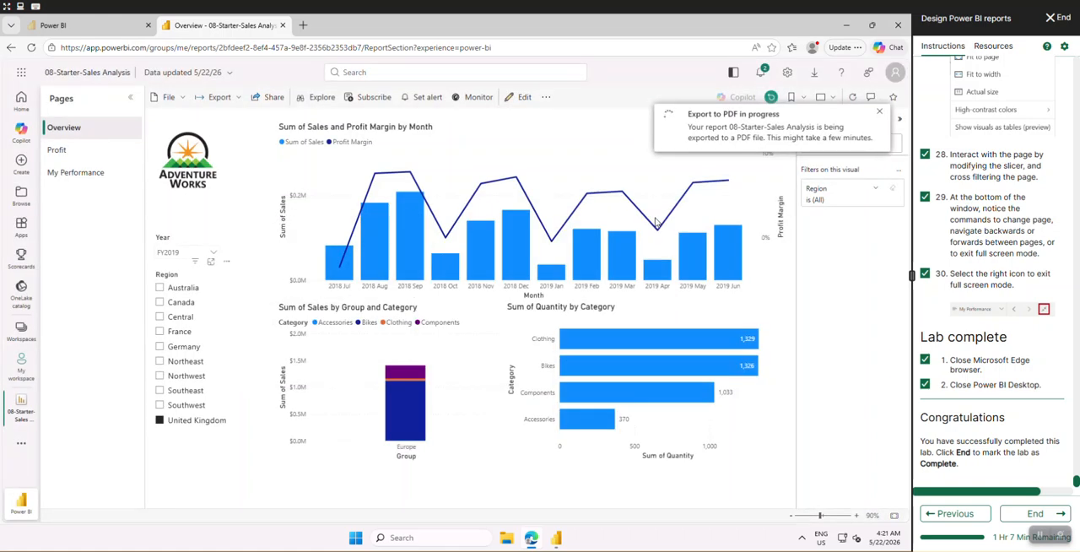
left_click(378, 100)
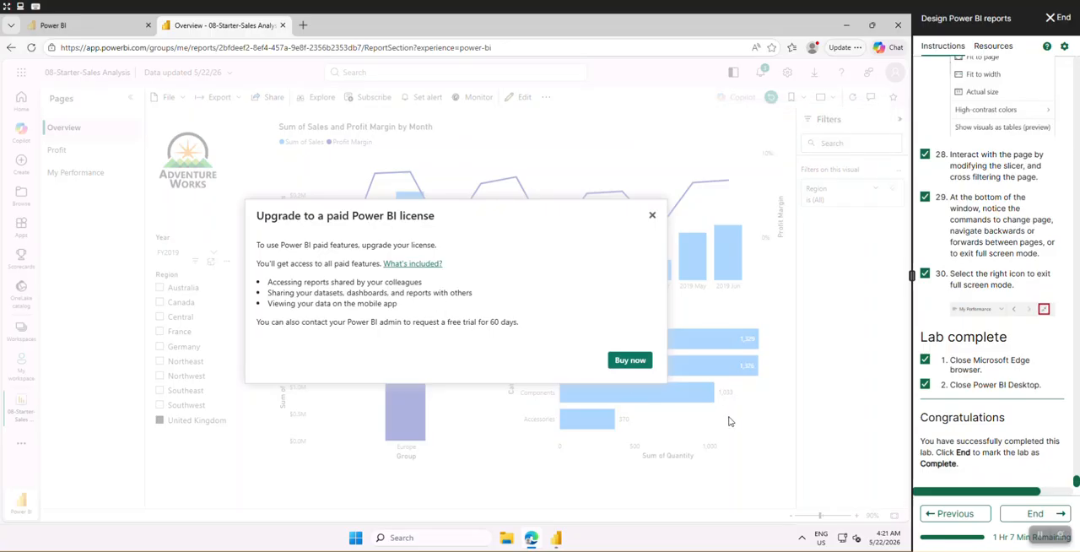
left_click(652, 218)
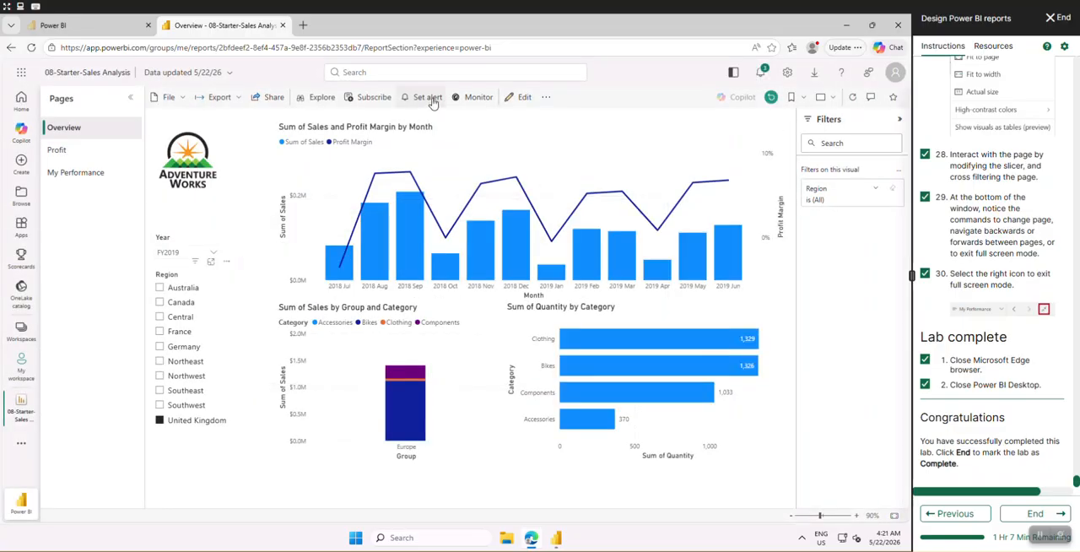
left_click(428, 98)
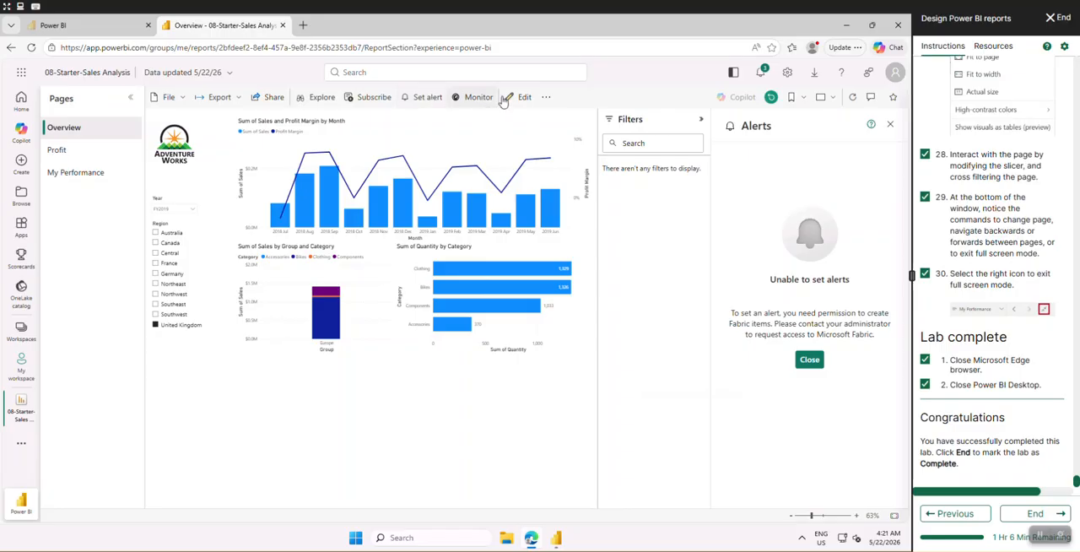
Open the report's semantic model, examine its list of tables and dismiss the DAX query view tip
left_click(545, 98)
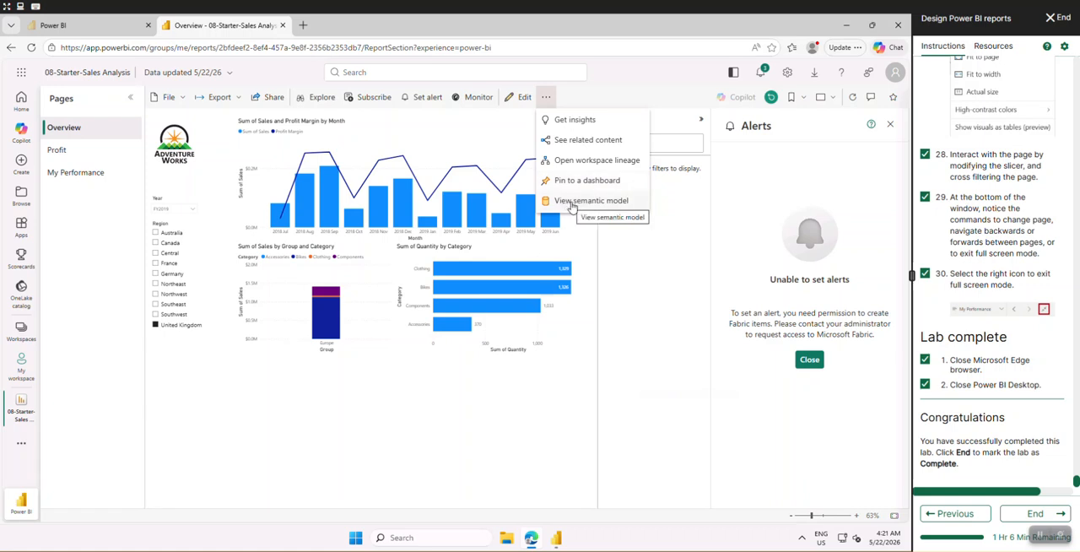
left_click(572, 202)
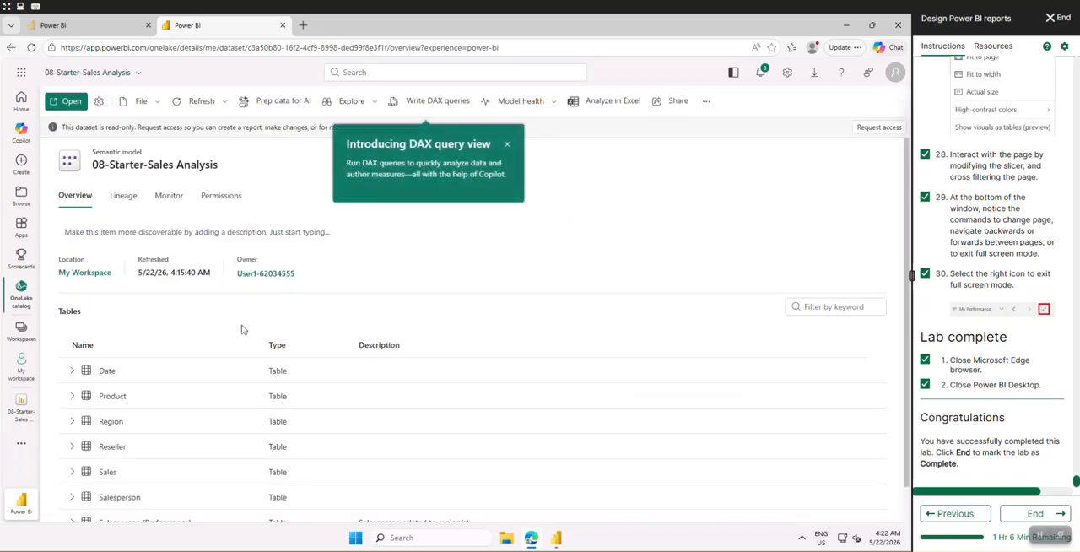
scroll(190, 434, "down", 1)
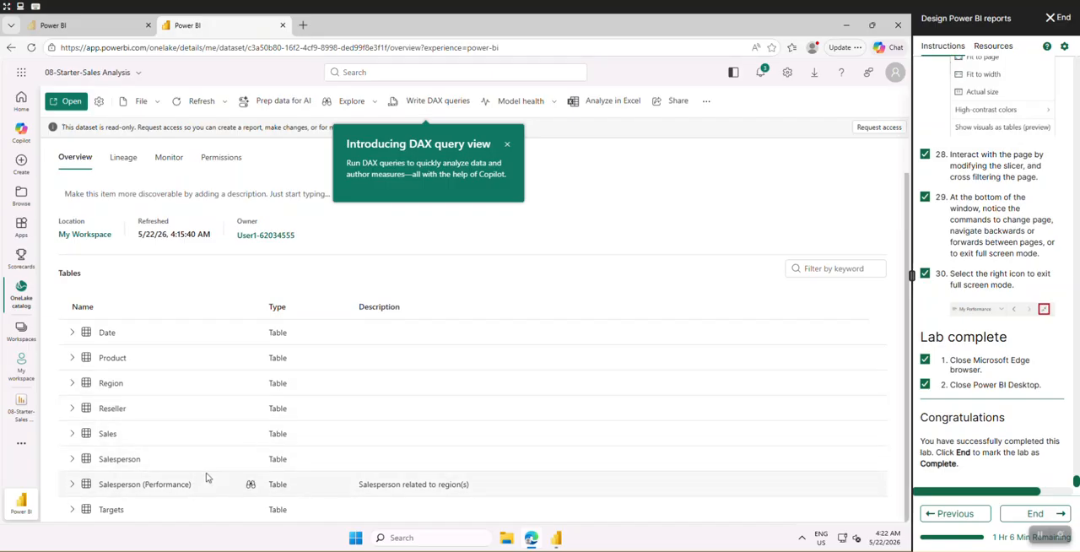
scroll(180, 391, "up", 1)
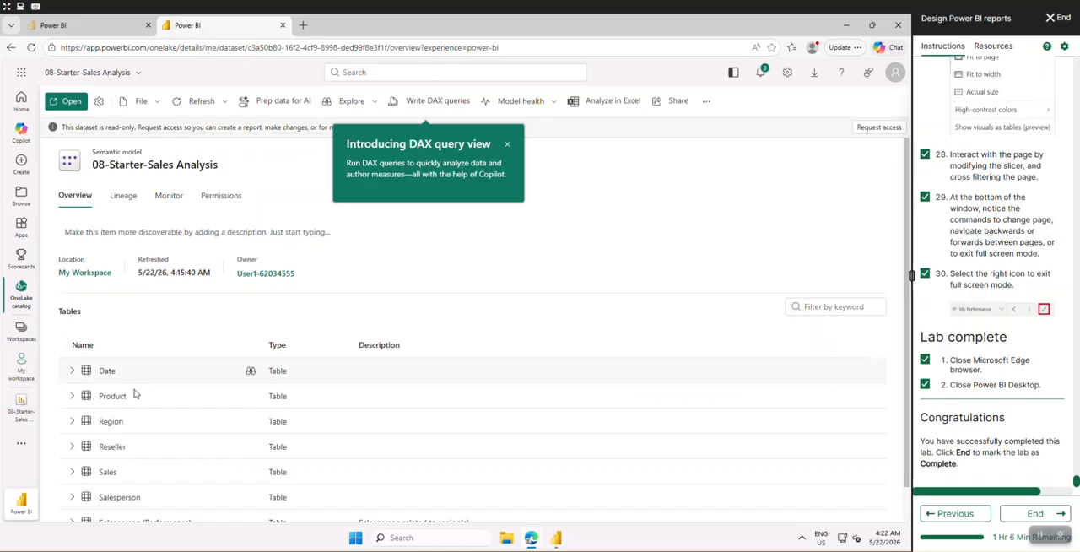
scroll(138, 395, "down", 1)
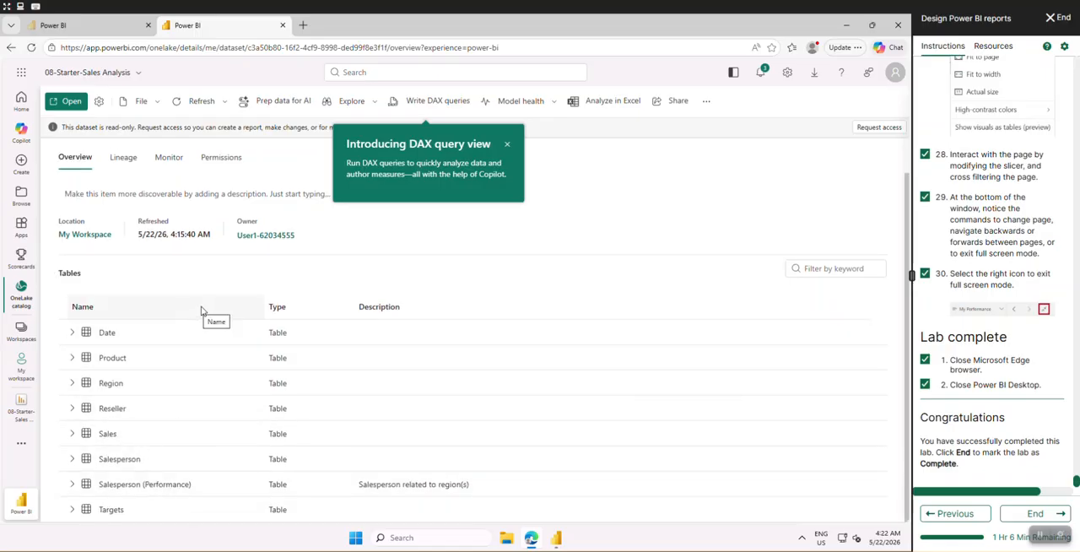
left_click(507, 147)
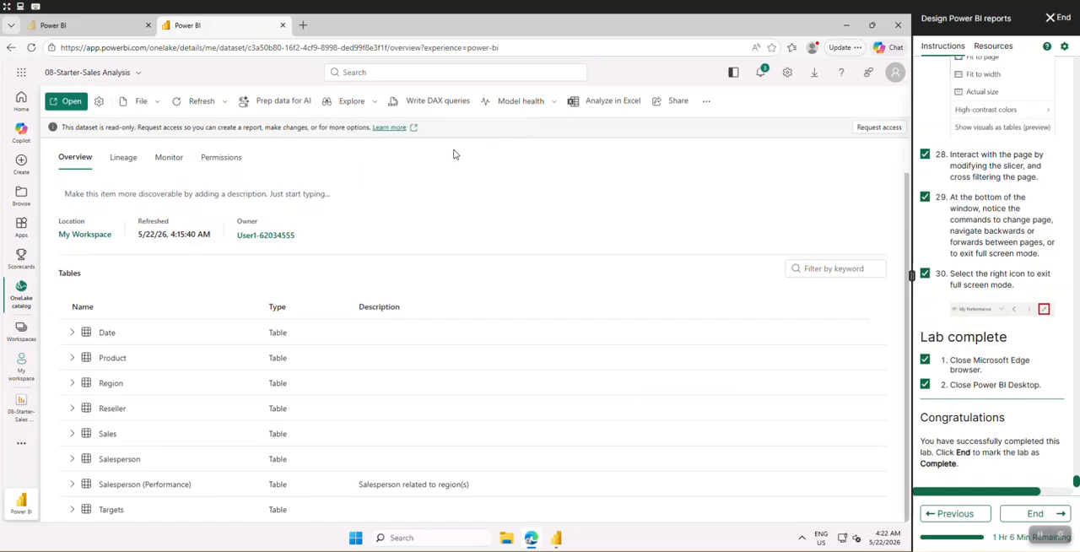
Try Prep data for AI on the semantic model, then examine its lineage and refresh history
left_click(287, 109)
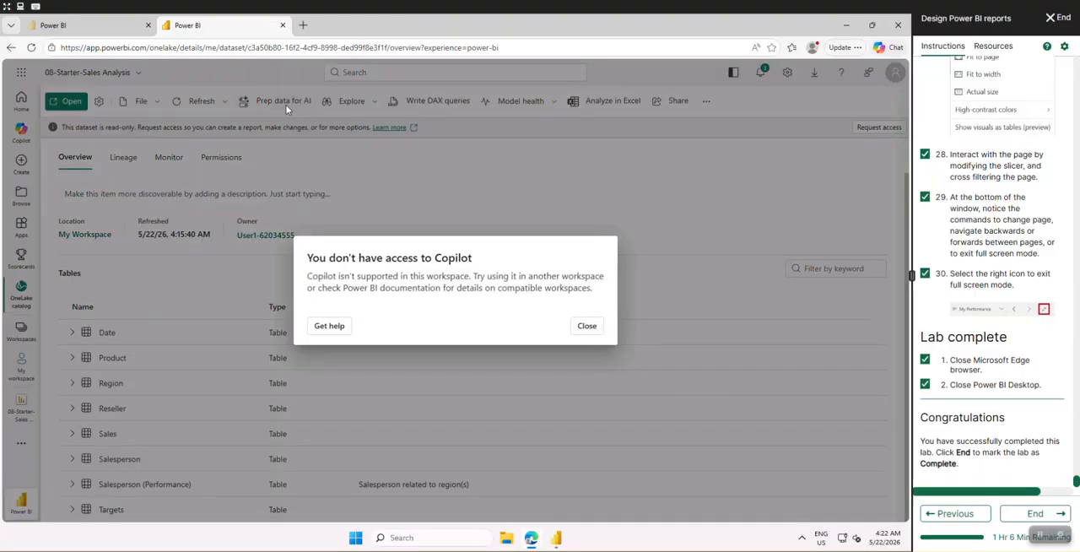
left_click(586, 327)
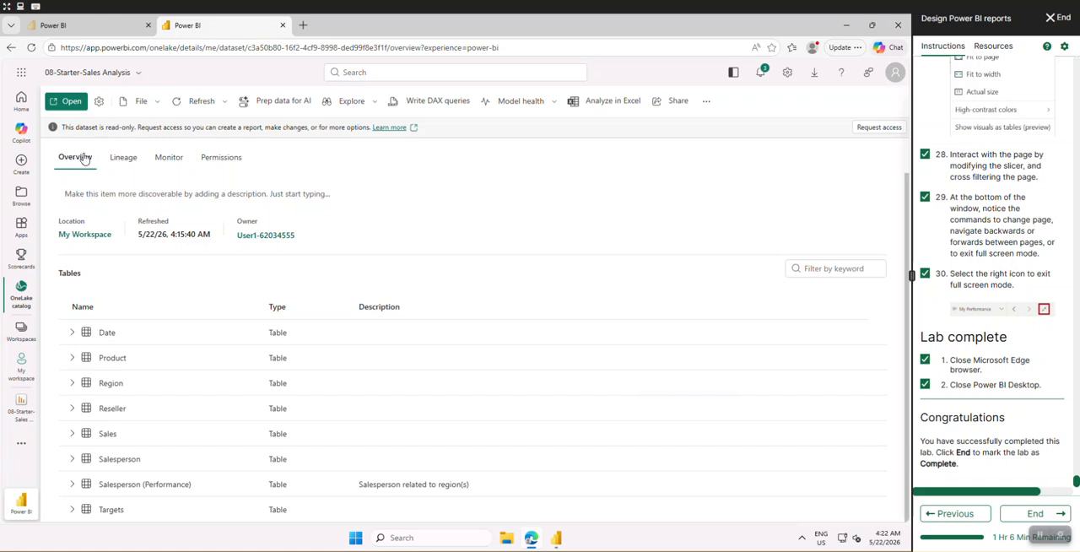
left_click(124, 164)
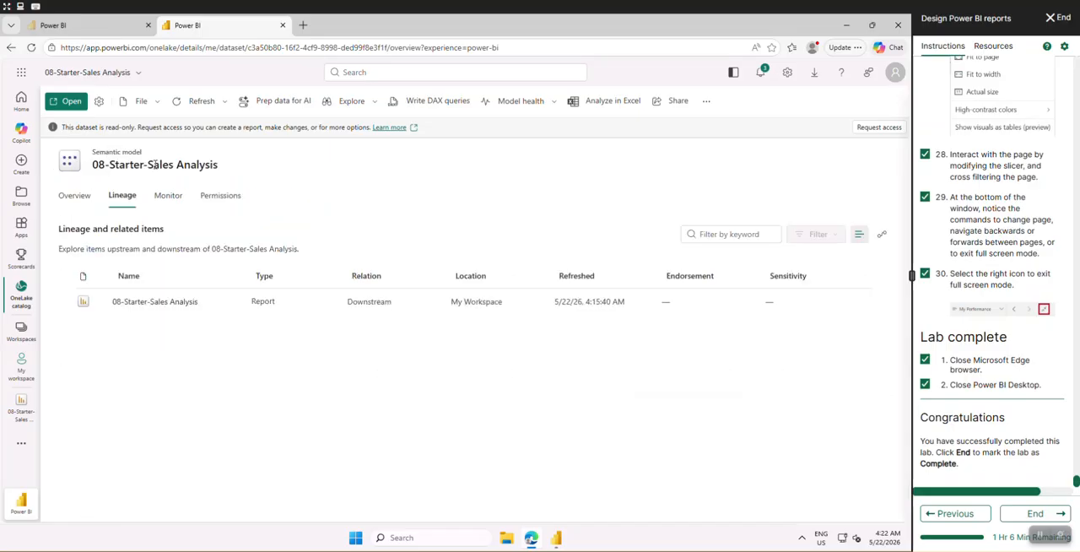
left_click(173, 196)
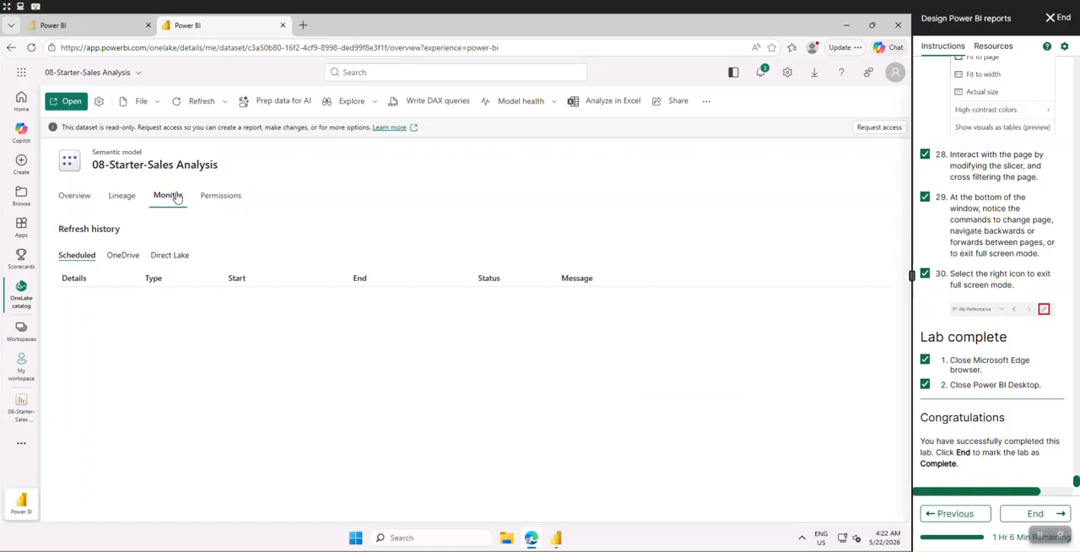
Return to the 08-Starter-Sales Analysis report and open the exported 08-Starter-Sales Analysis.pdf from the browser's downloads
left_click(23, 408)
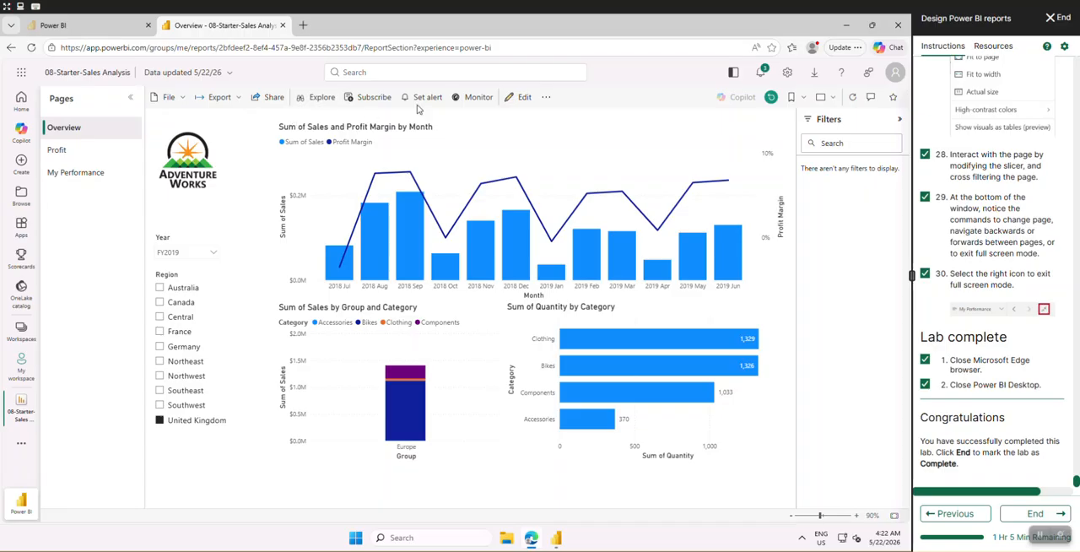
left_click(815, 72)
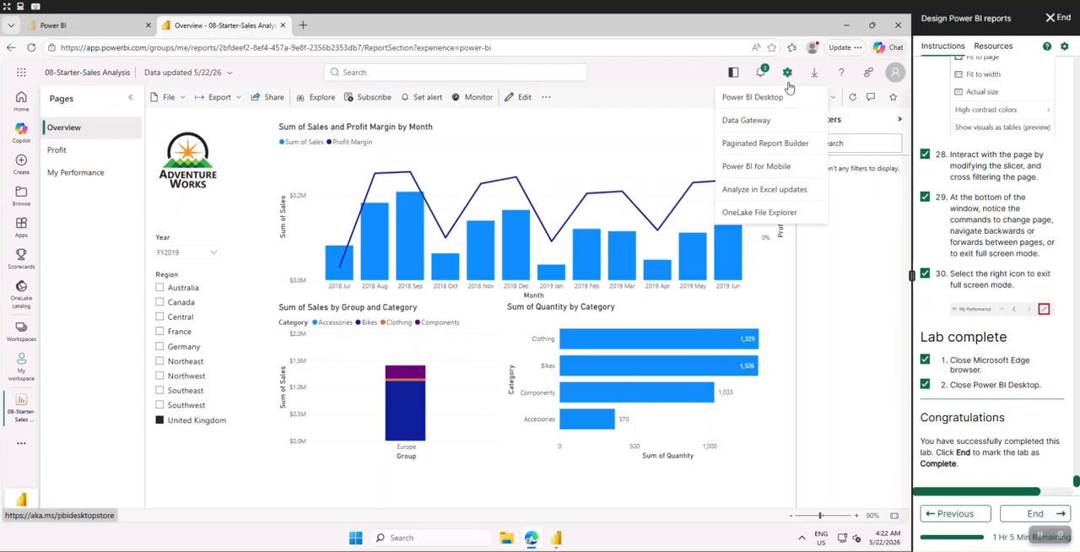
left_click(794, 50)
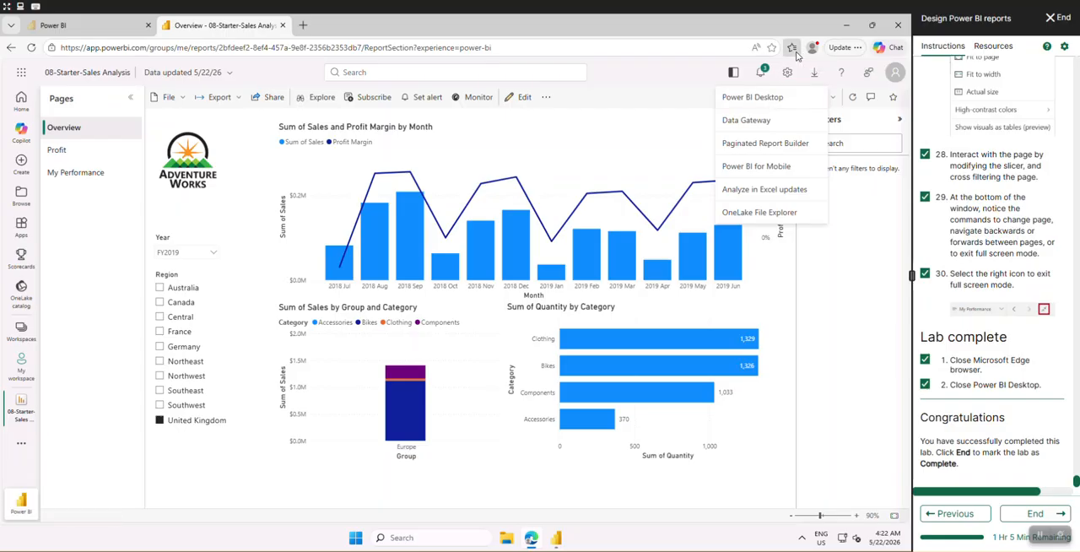
left_click(848, 53)
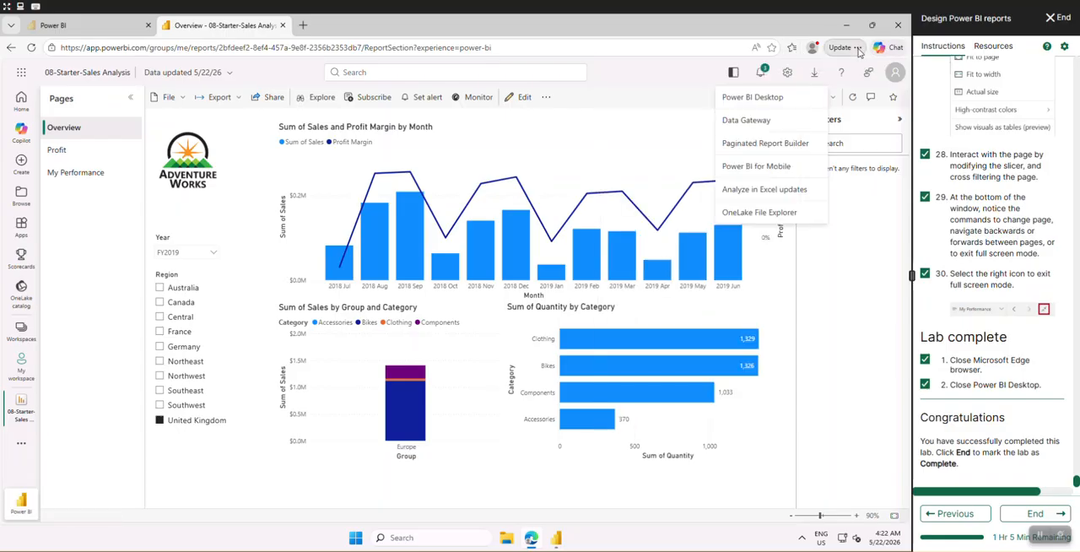
left_click(858, 50)
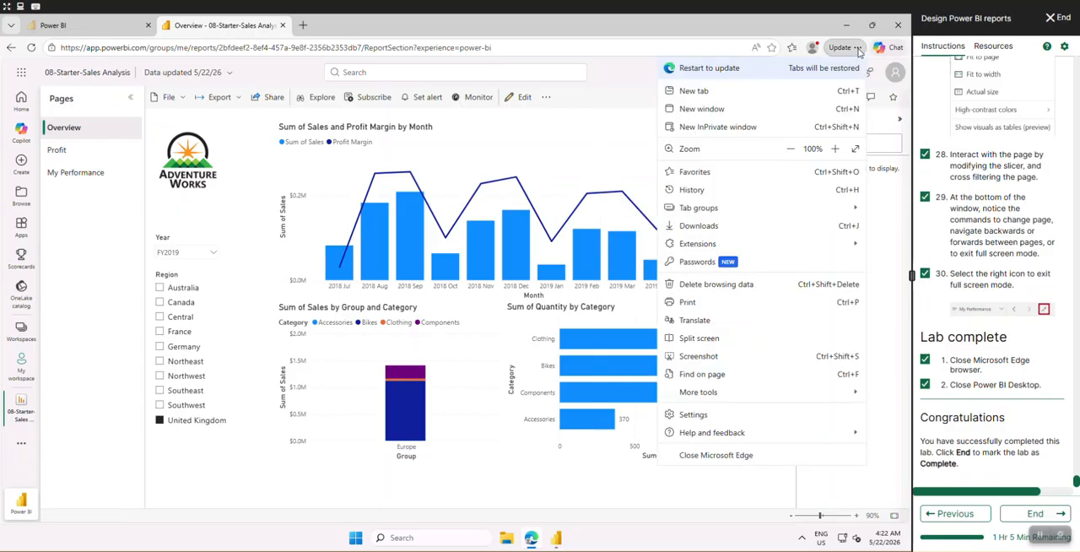
left_click(714, 225)
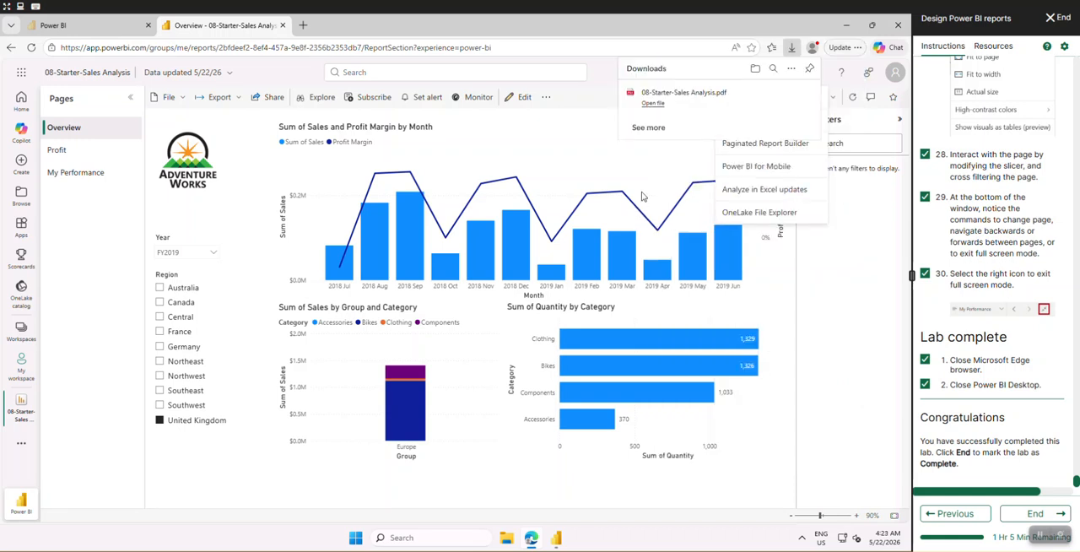
left_click(652, 103)
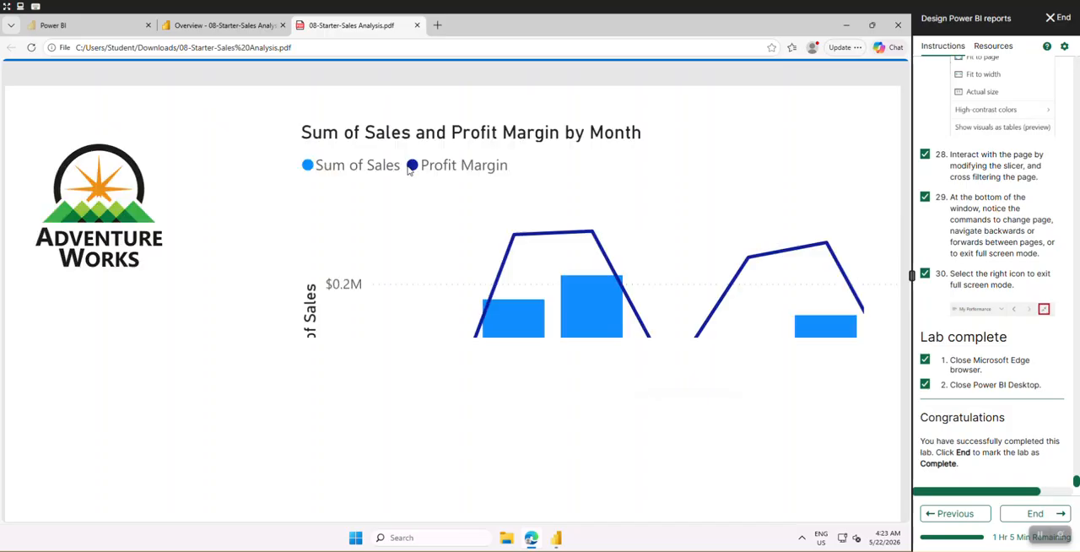
Examine the pages of the exported PDF from the Overview page to the Sales and Target charts, and close it
scroll(415, 182, "down", 10)
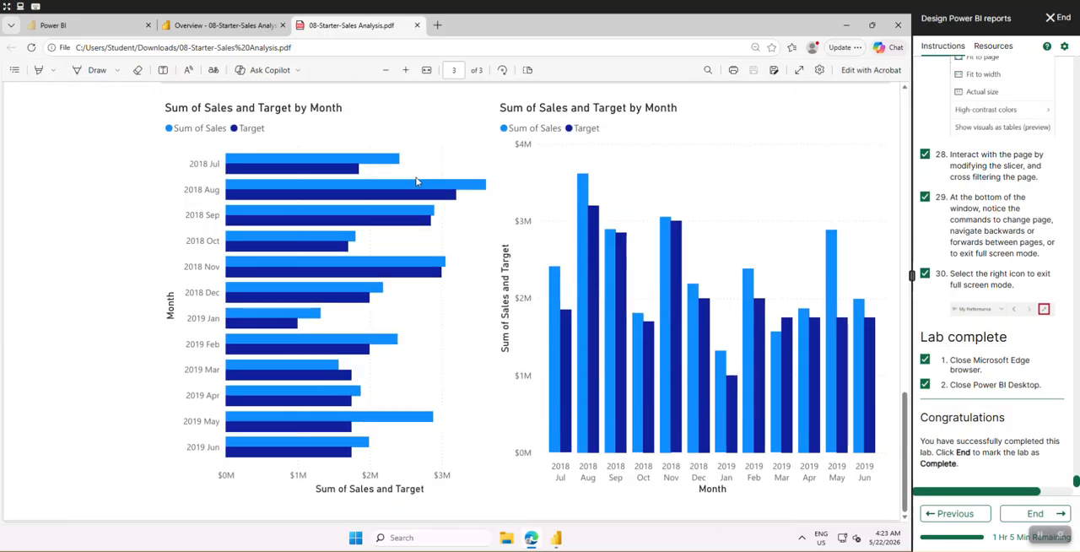
key("Home")
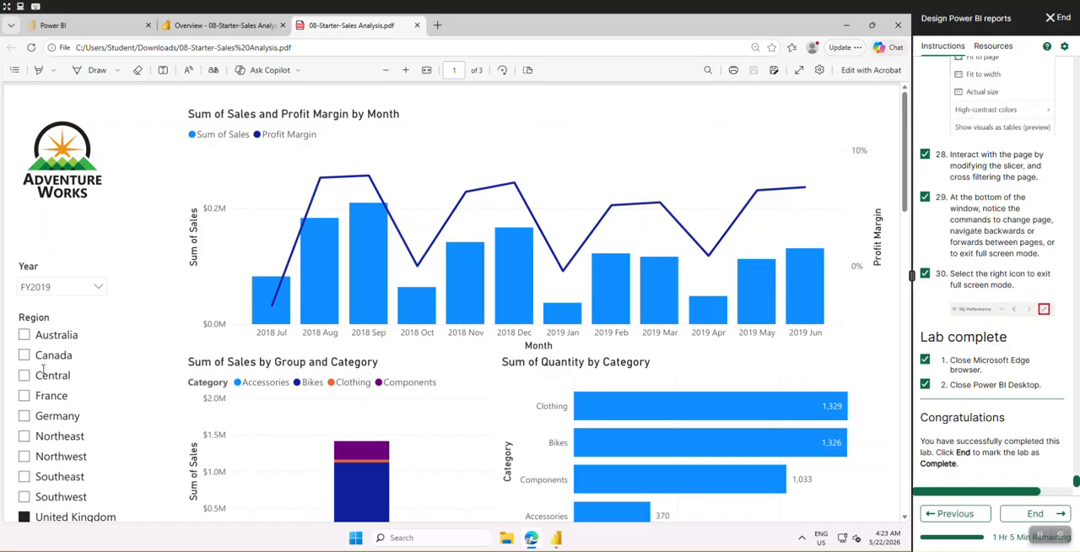
key("End")
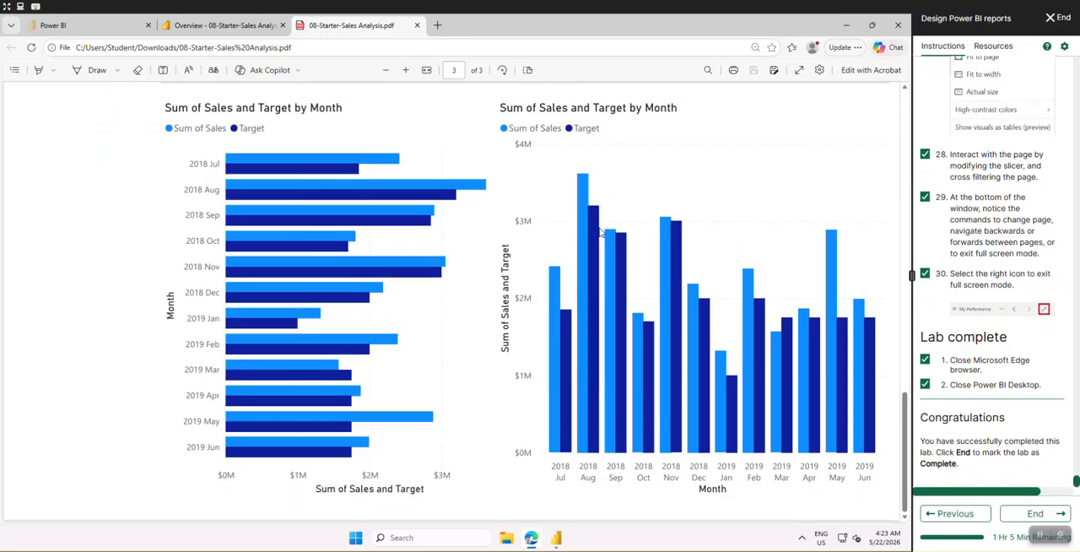
scroll(600, 228, "up", 12)
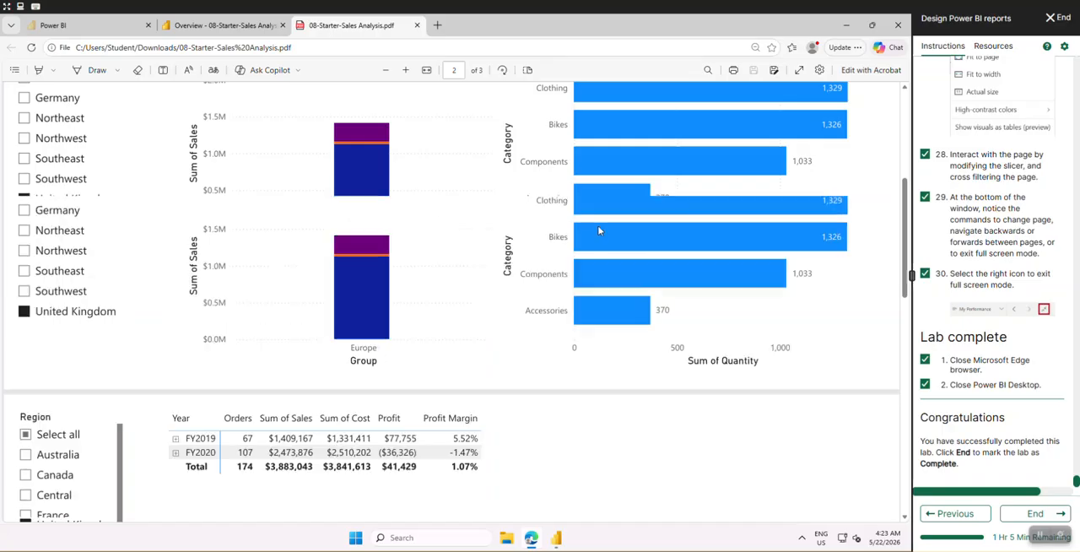
scroll(602, 228, "down", 10)
scroll(607, 230, "down", 2)
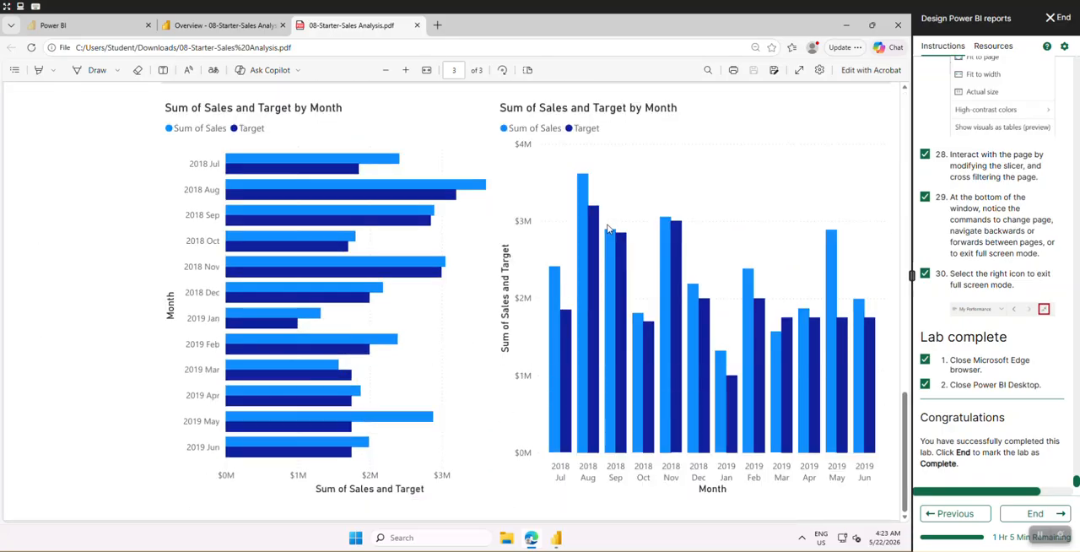
key("Home")
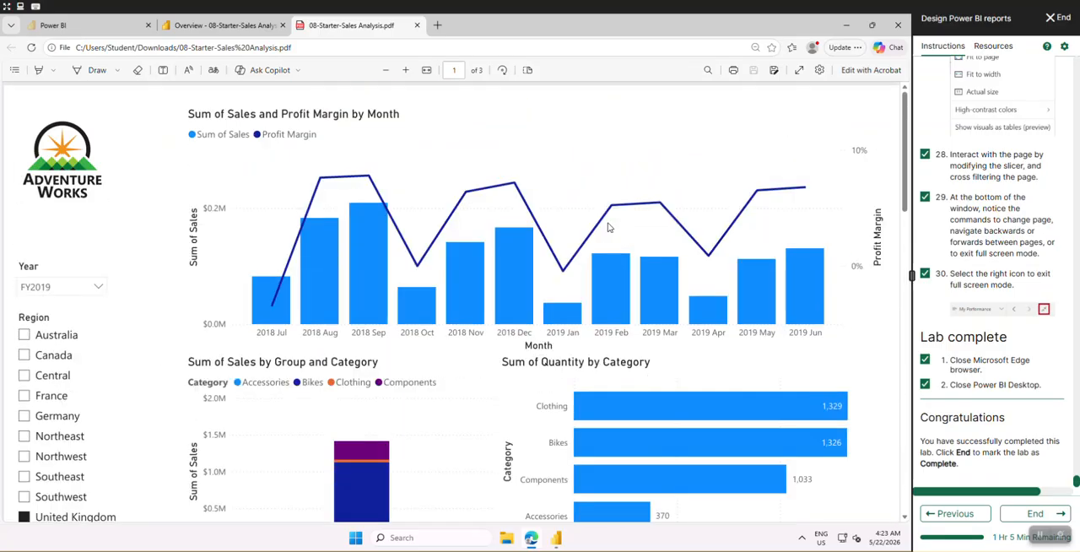
key("End")
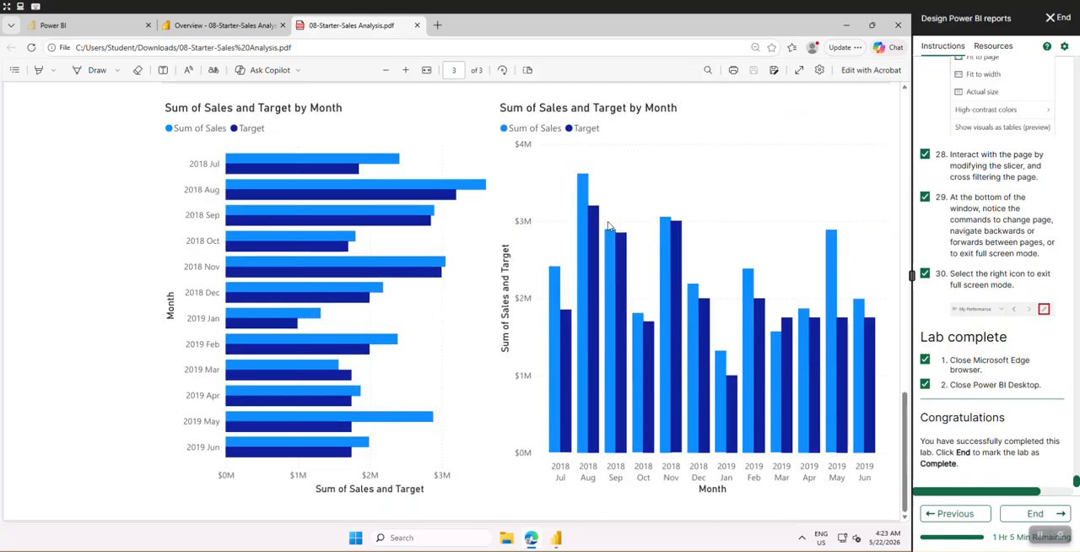
left_click(416, 25)
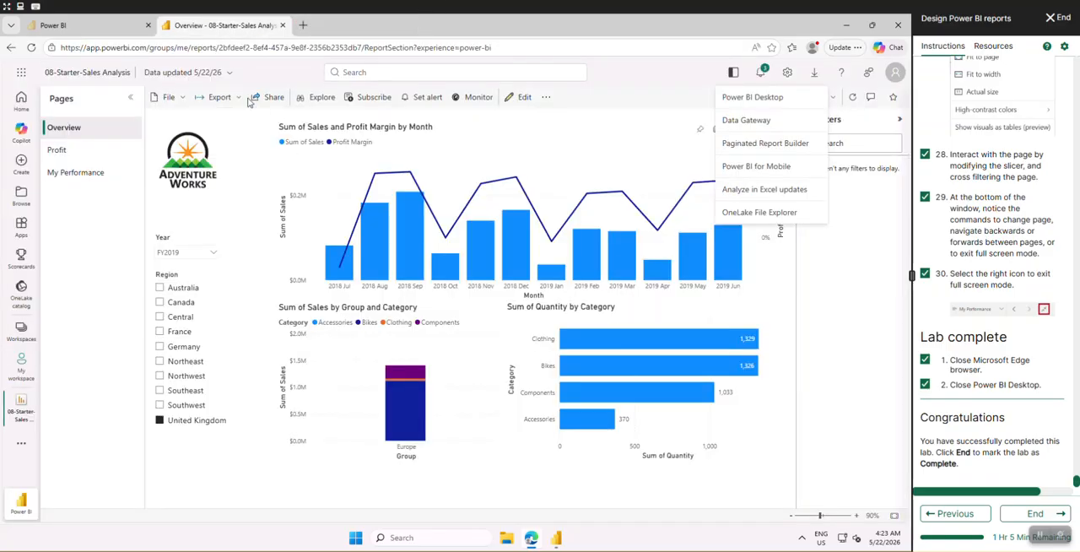
Open the report's export to PowerPoint and examine the choices for how to export
left_click(219, 97)
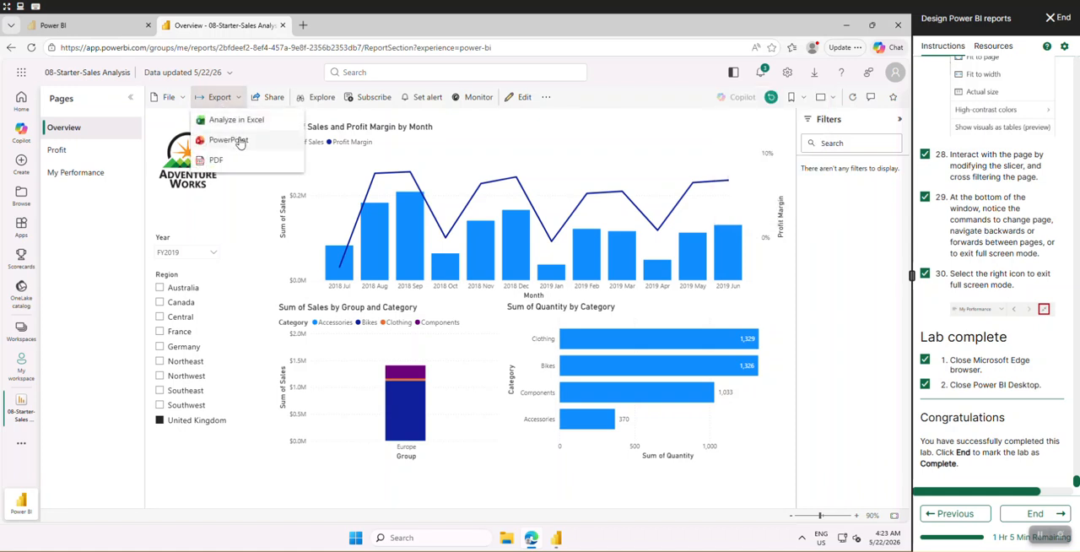
left_click(228, 140)
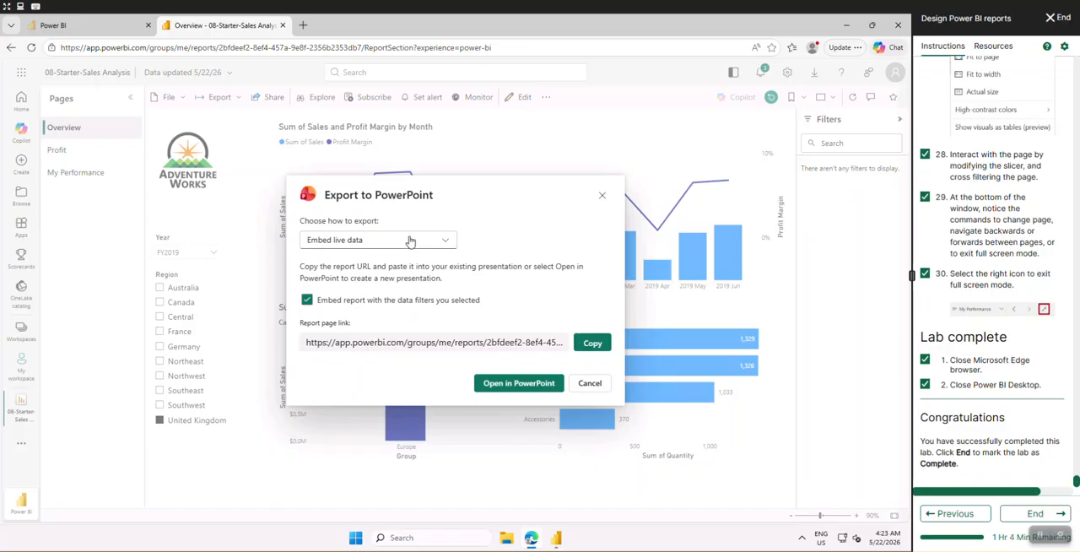
left_click(410, 241)
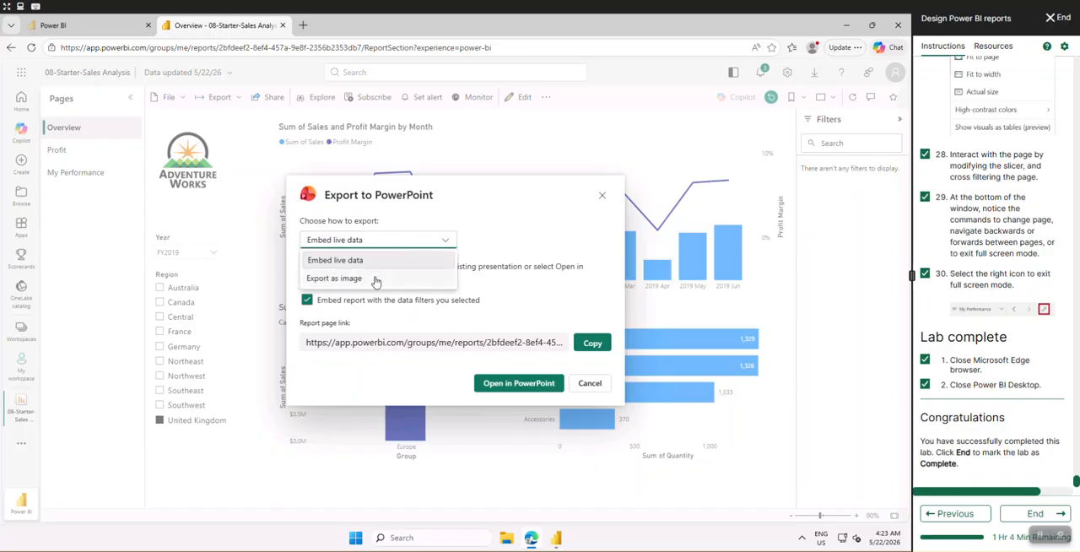
left_click(656, 160)
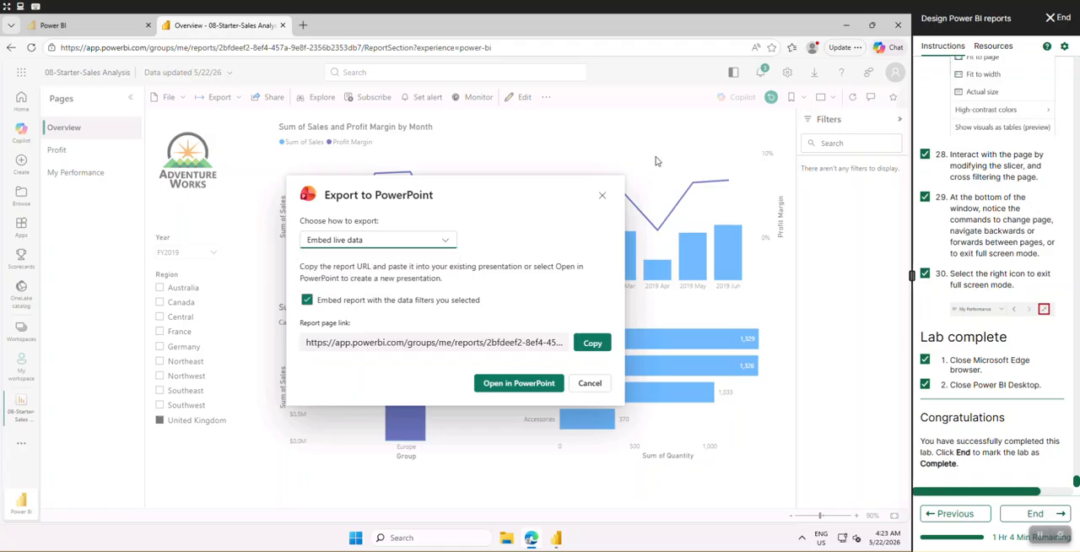